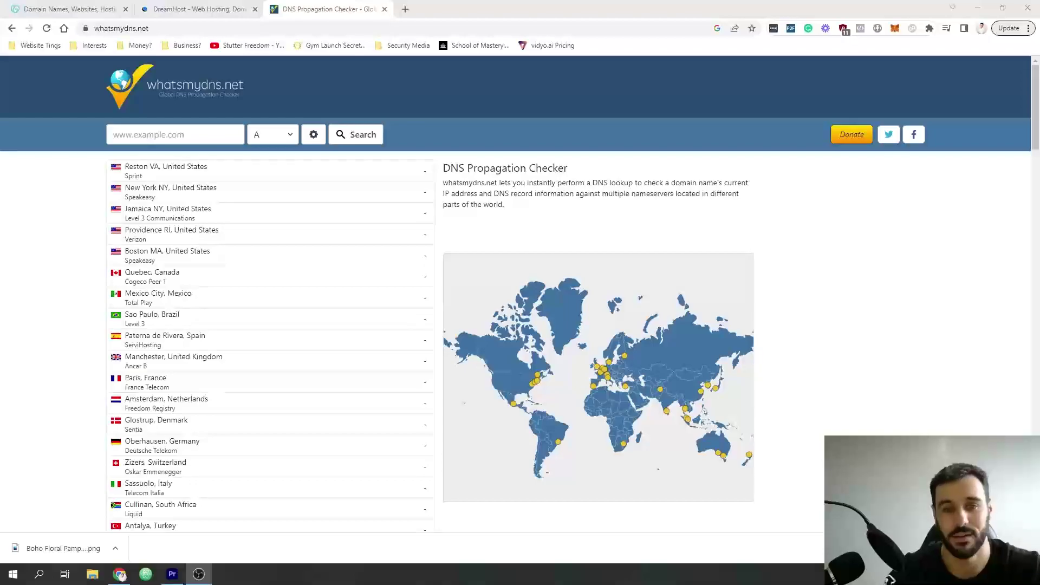
Step: Search GoDaddy for 'timsmowing' to list .com.au at $9.95 and .org.au at $21.95
left_click(59, 9)
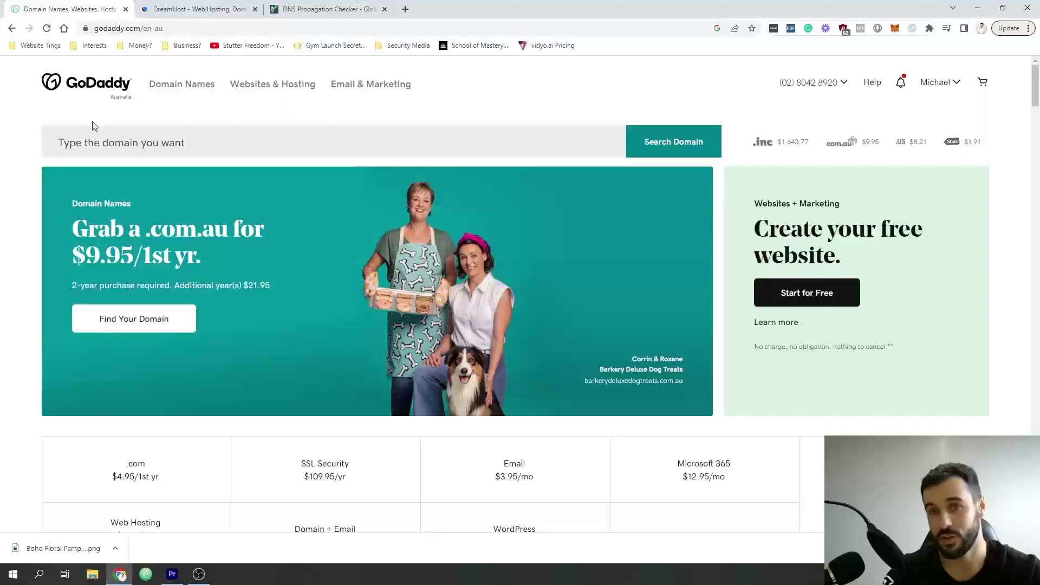
left_click(102, 143)
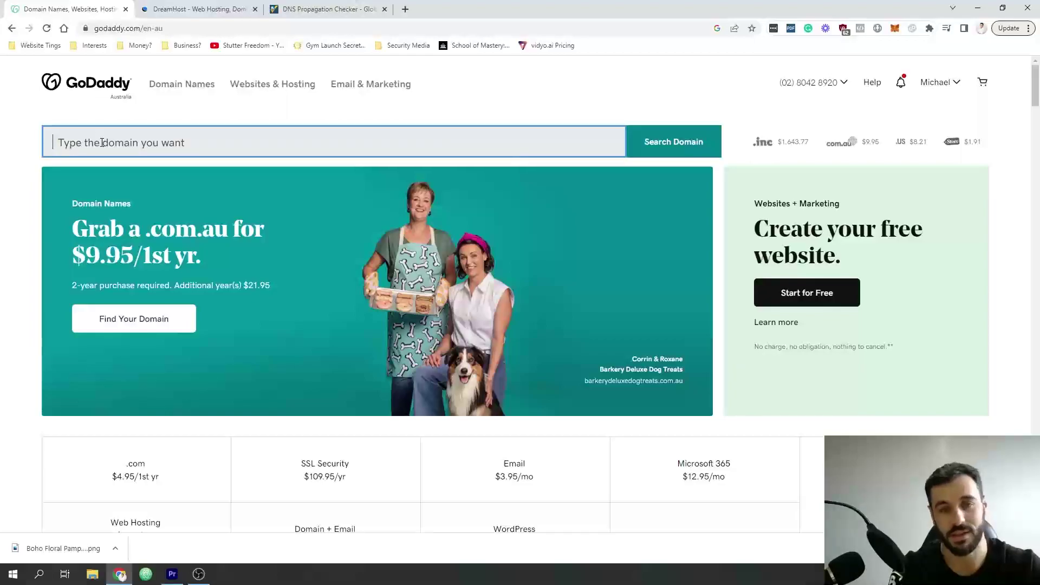
type("timsmowing")
key("Return")
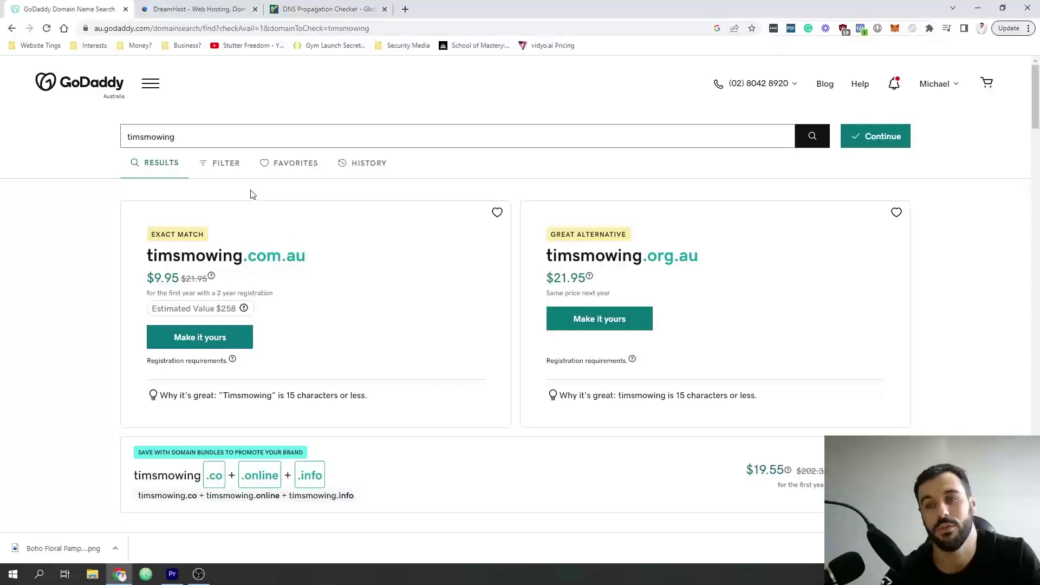
Step: Append '.au' so the domain search runs for timsmowing.au
left_click(222, 137)
type(".au")
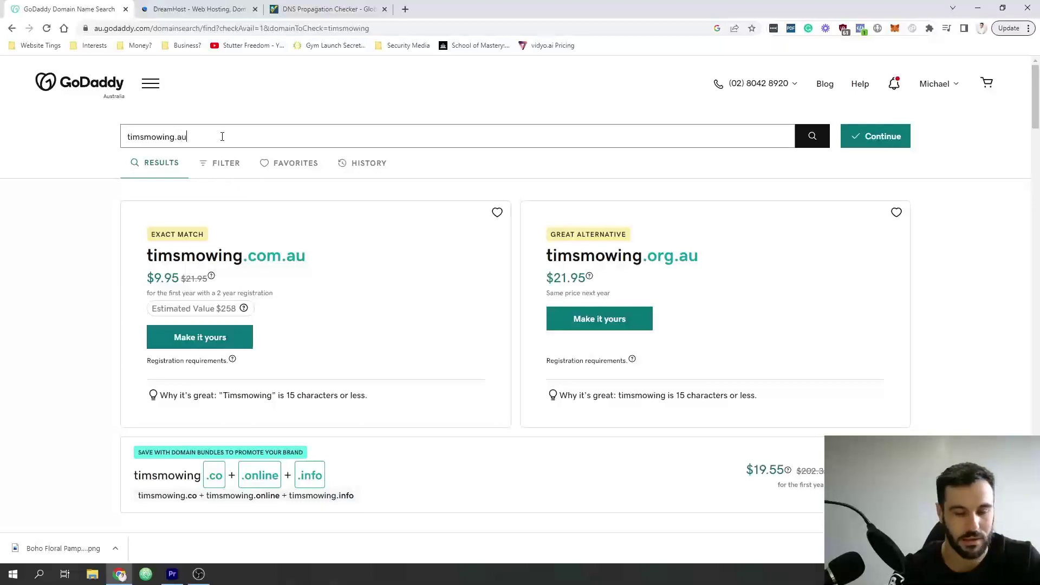
key("Return")
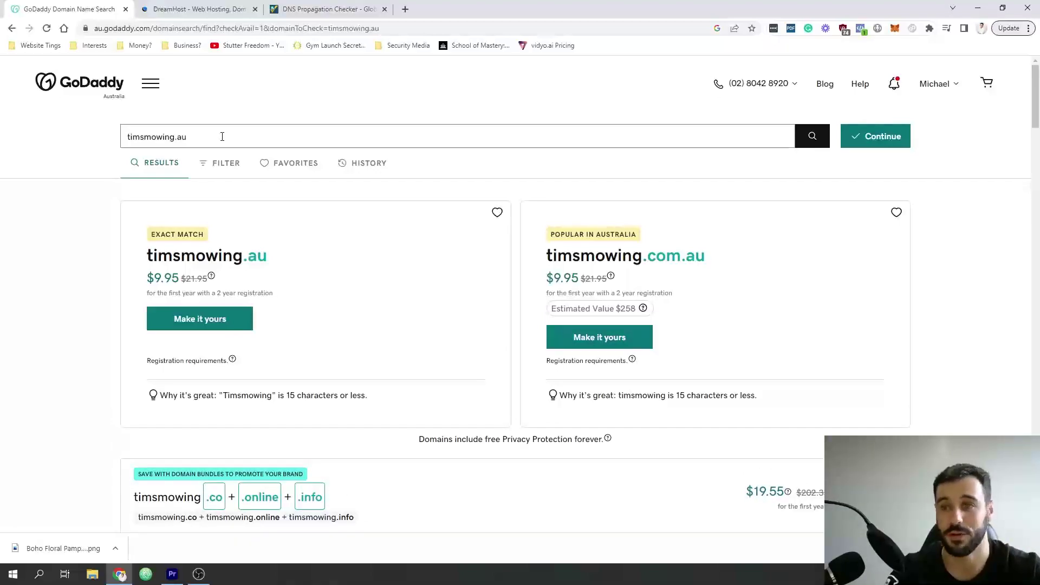
left_click(206, 9)
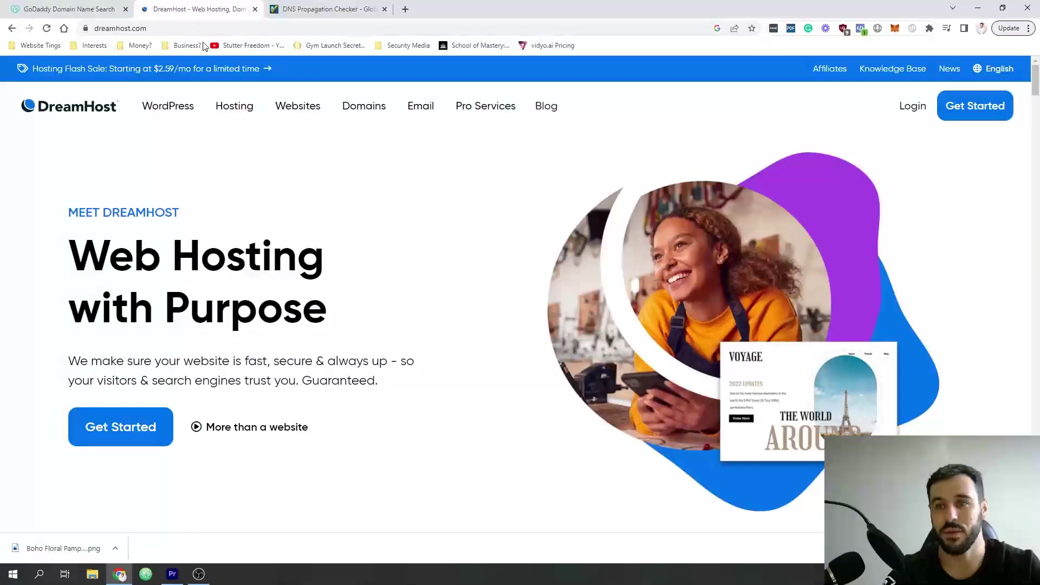
mouse_move(235, 107)
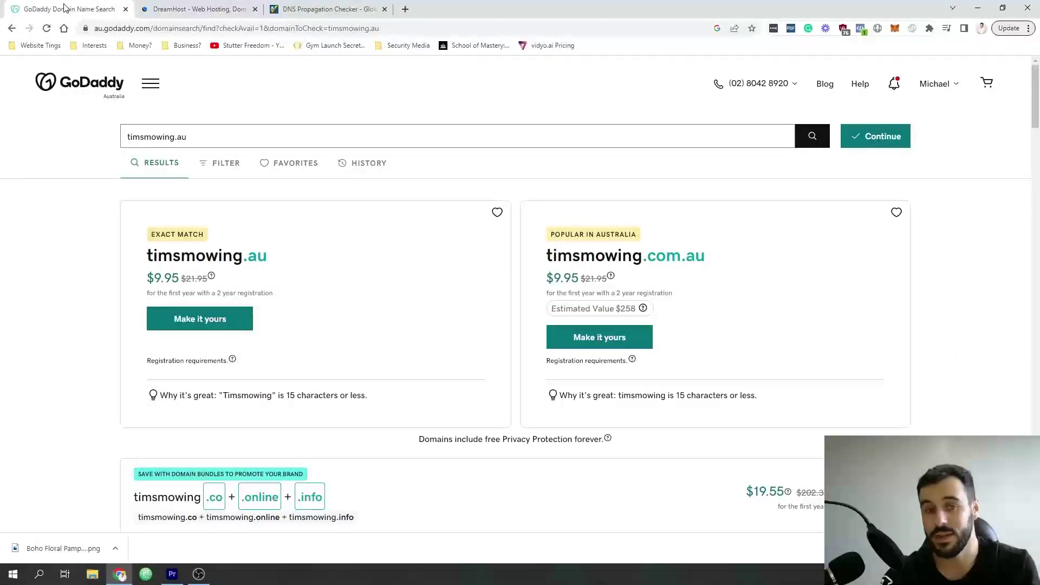
Step: Highlight the $9.95 timsmowing.au price, then leave the DreamHost homepage showing
left_click(180, 9)
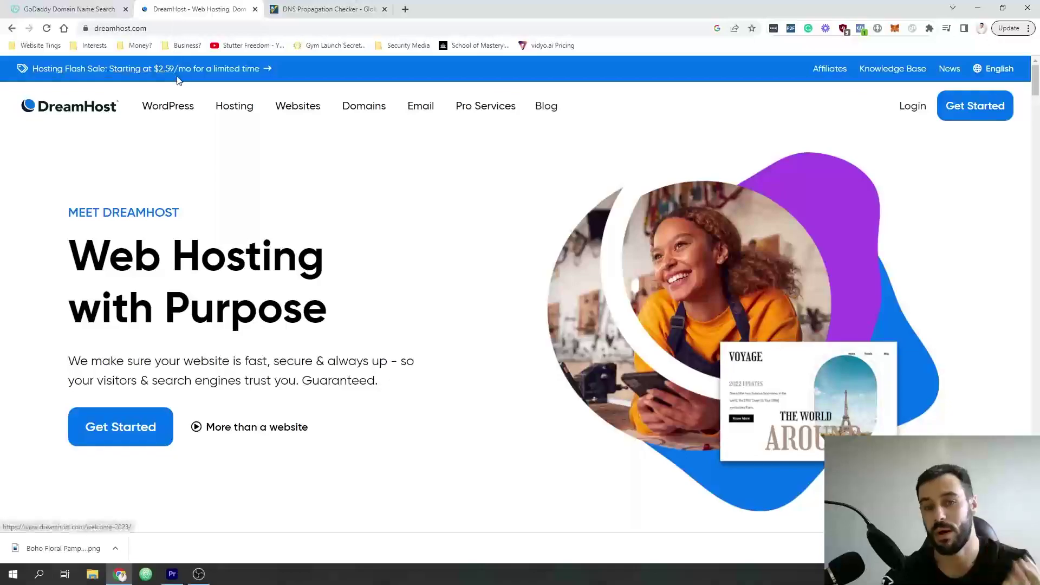
left_click(55, 4)
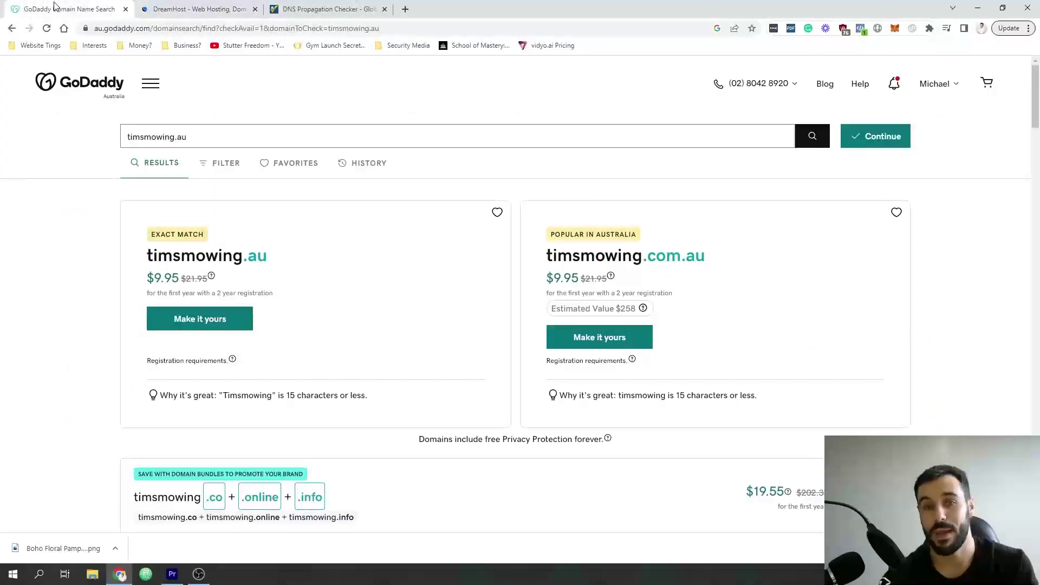
left_click_drag(147, 278, 182, 279)
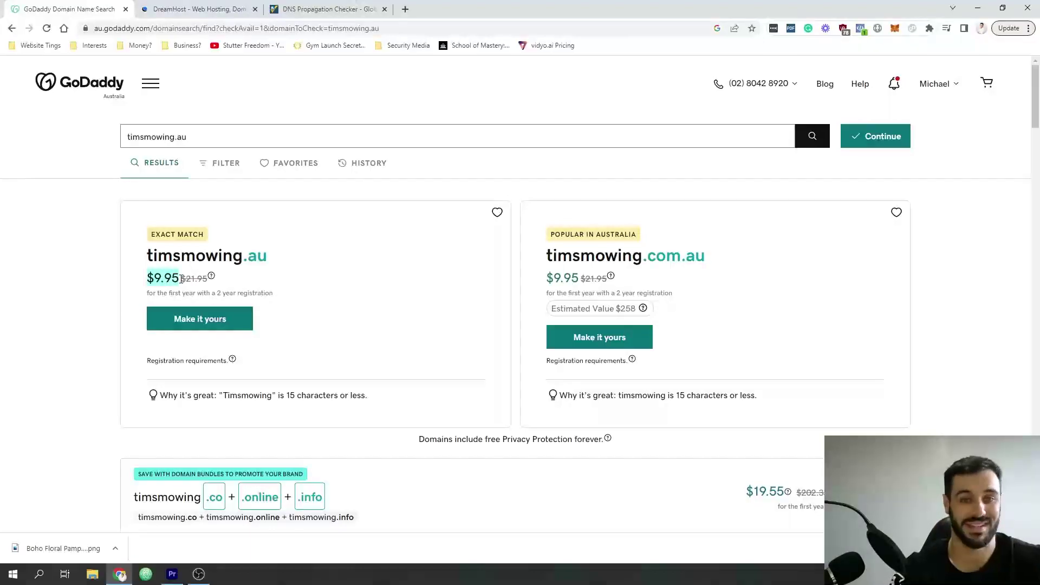
left_click(211, 5)
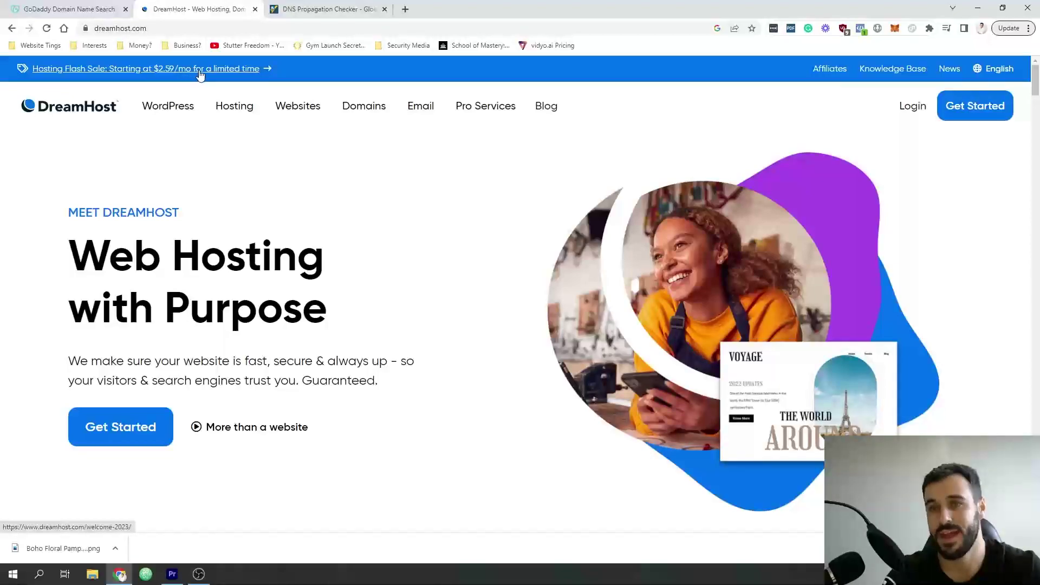
mouse_move(162, 109)
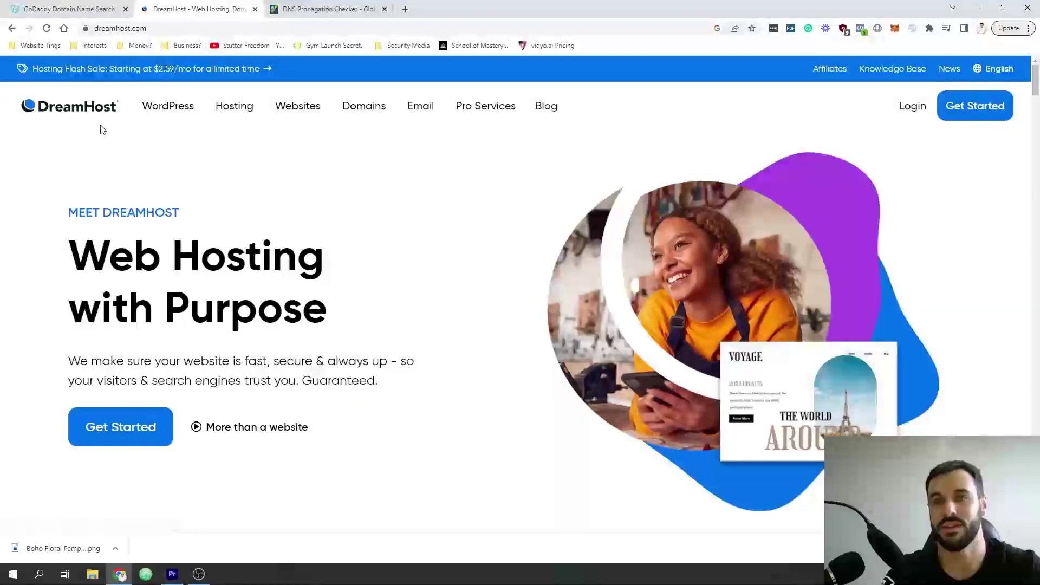
left_click(63, 8)
left_click(172, 7)
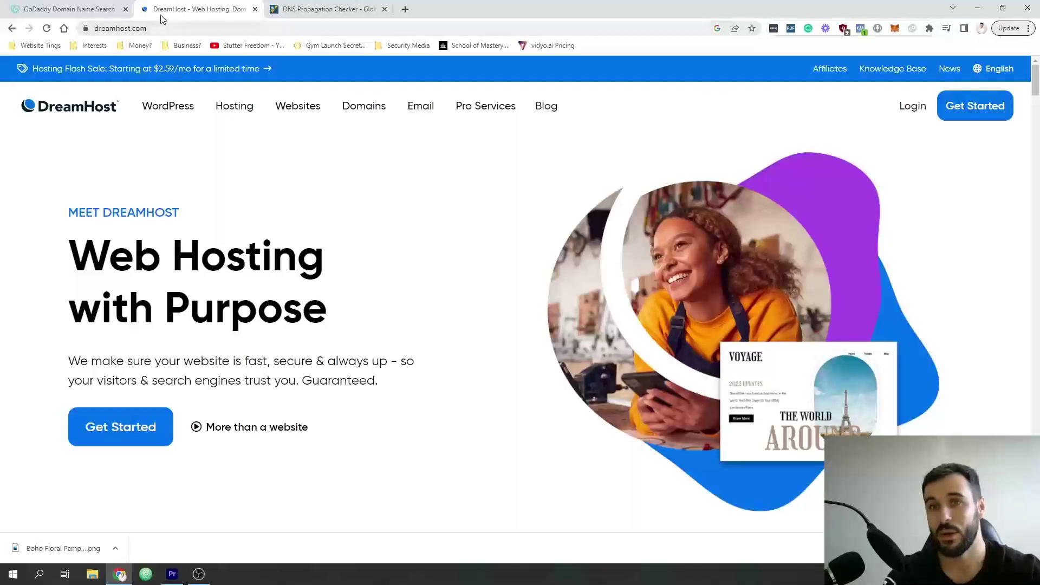
left_click(87, 10)
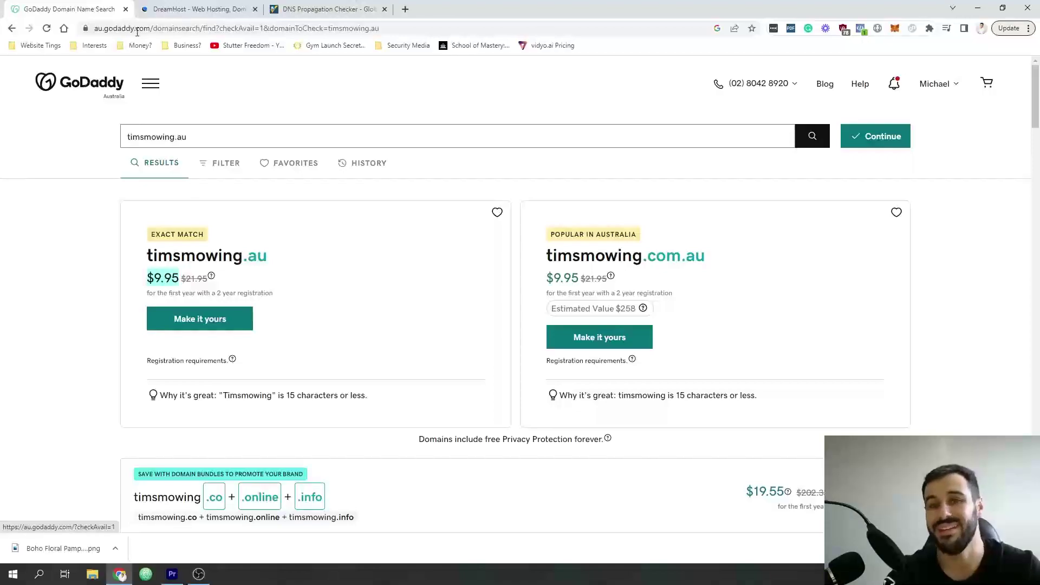
left_click(198, 9)
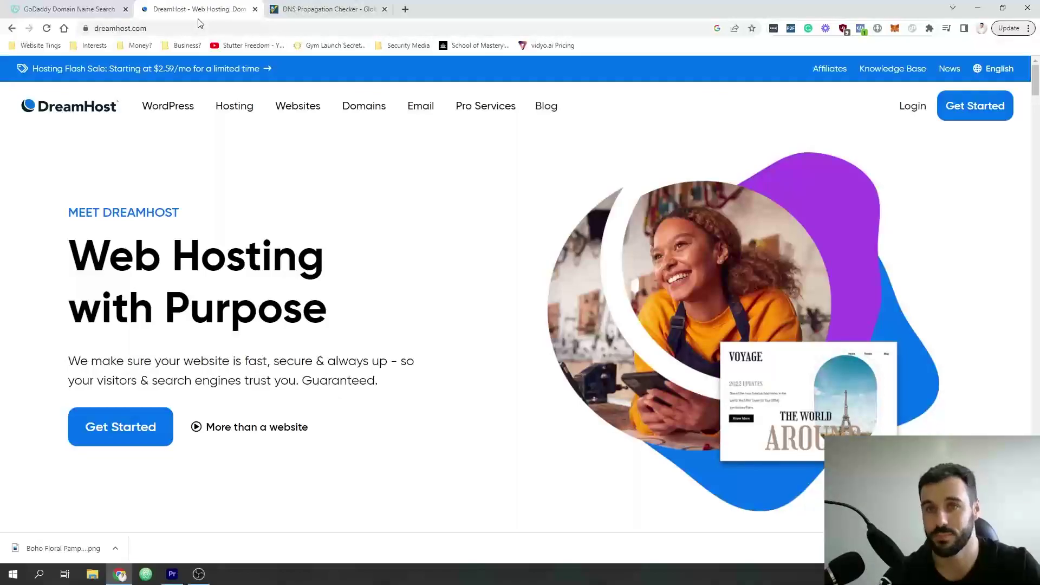
Step: Open DNS Management for tradieagency.au from GoDaddy's product list
left_click(88, 9)
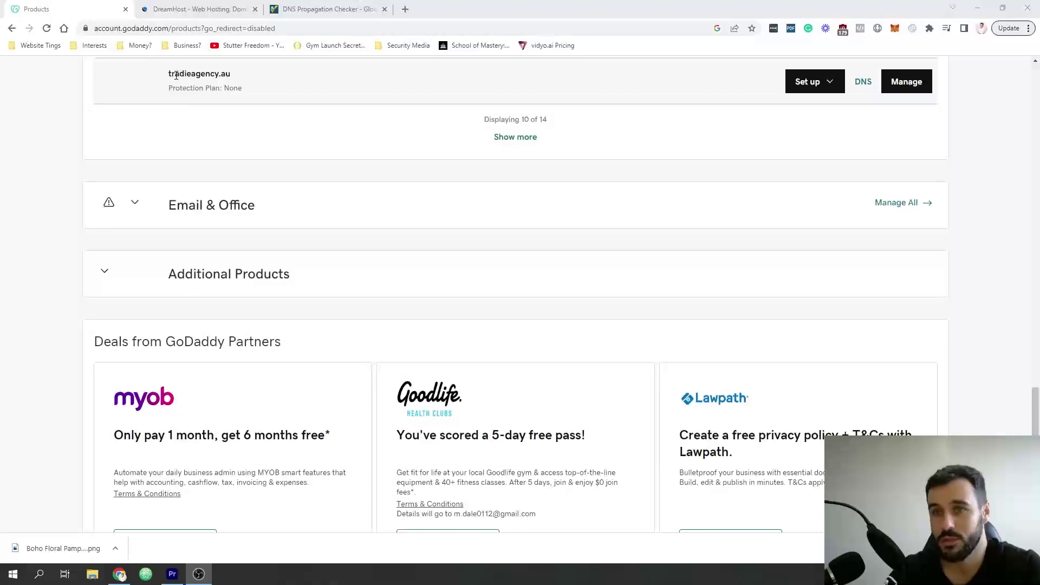
left_click(864, 83)
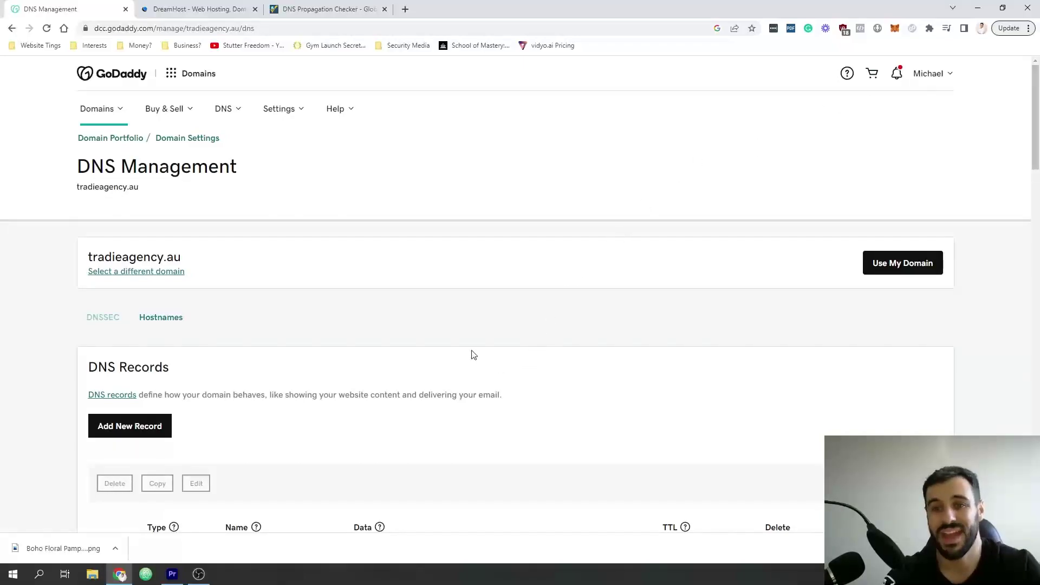
Step: Scroll to DNS Records and highlight the @ A record's IP 208.97.186.235
scroll(312, 271, "down", 2)
scroll(312, 270, "down", 2)
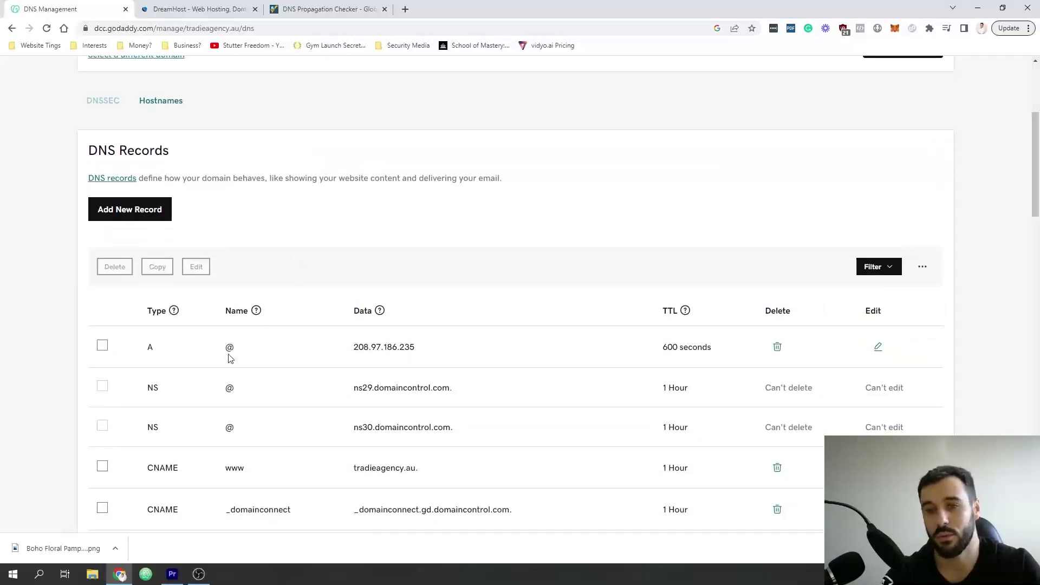
left_click_drag(140, 351, 457, 350)
left_click(454, 353)
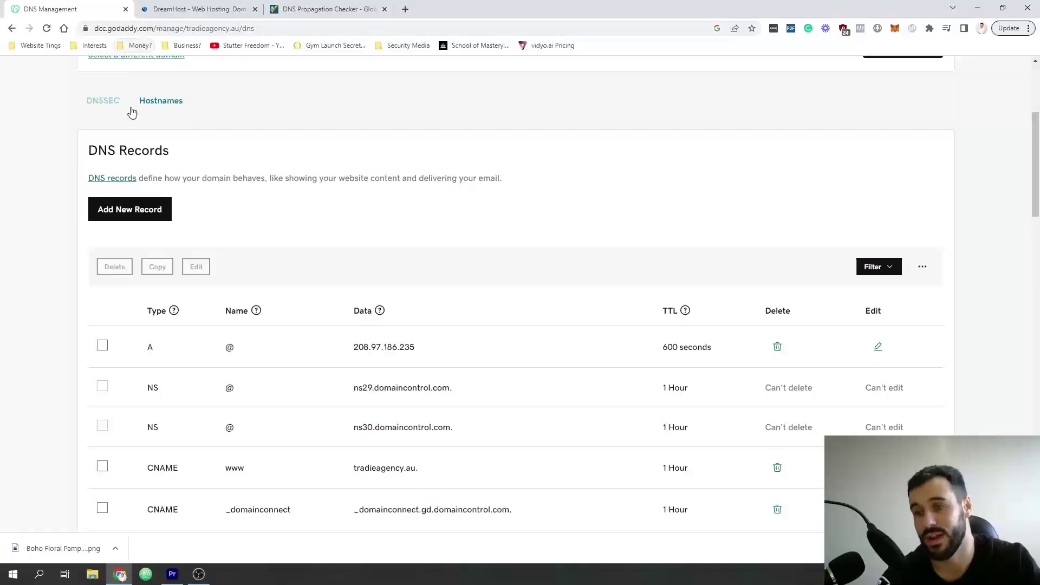
left_click_drag(349, 347, 423, 349)
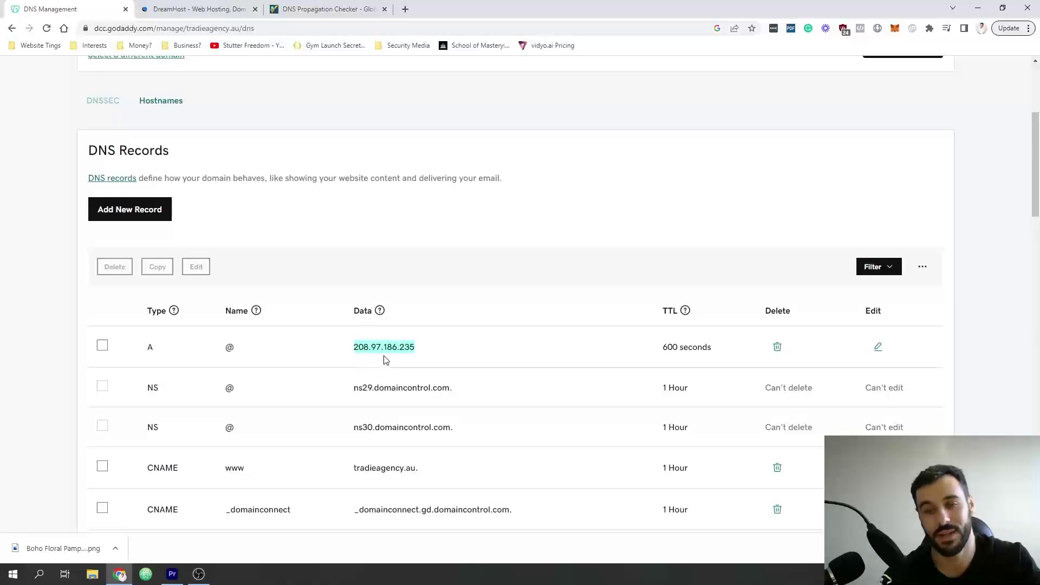
left_click(429, 348)
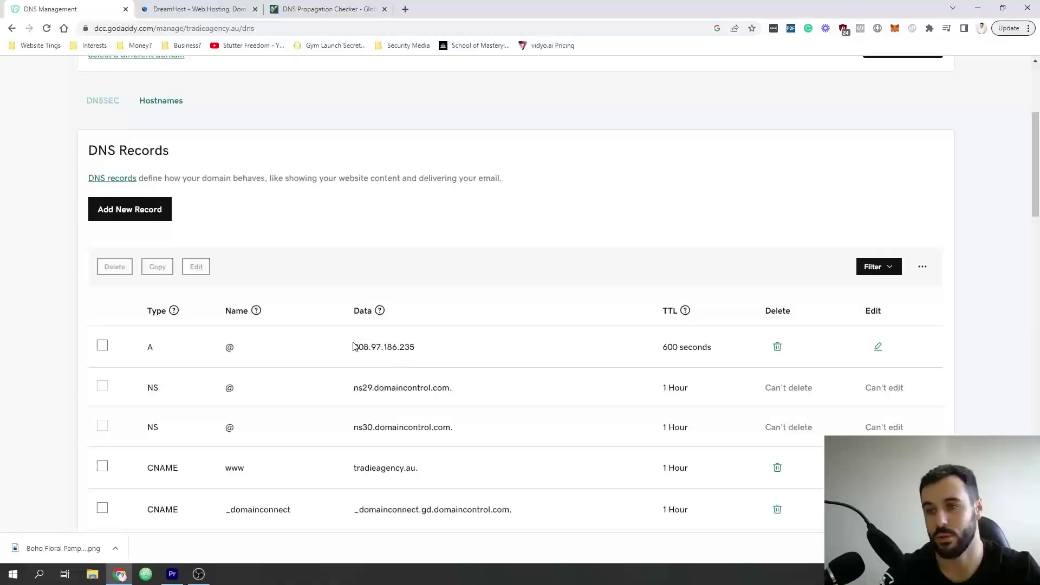
left_click_drag(352, 351, 428, 346)
Step: Open the A record's edit form and save it unchanged at 208.97.186.235
left_click(289, 355)
left_click(878, 347)
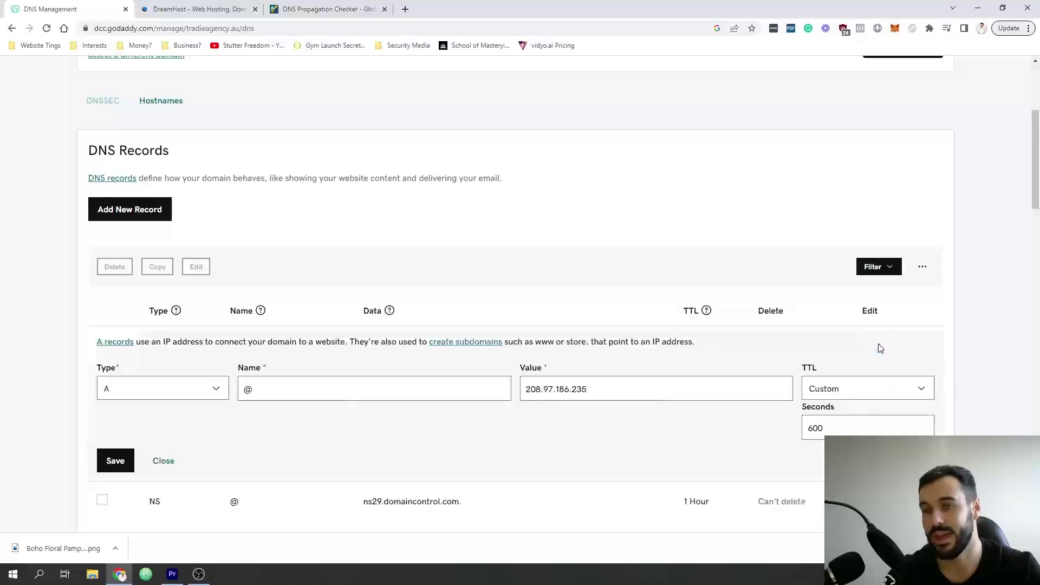
left_click_drag(666, 389, 499, 391)
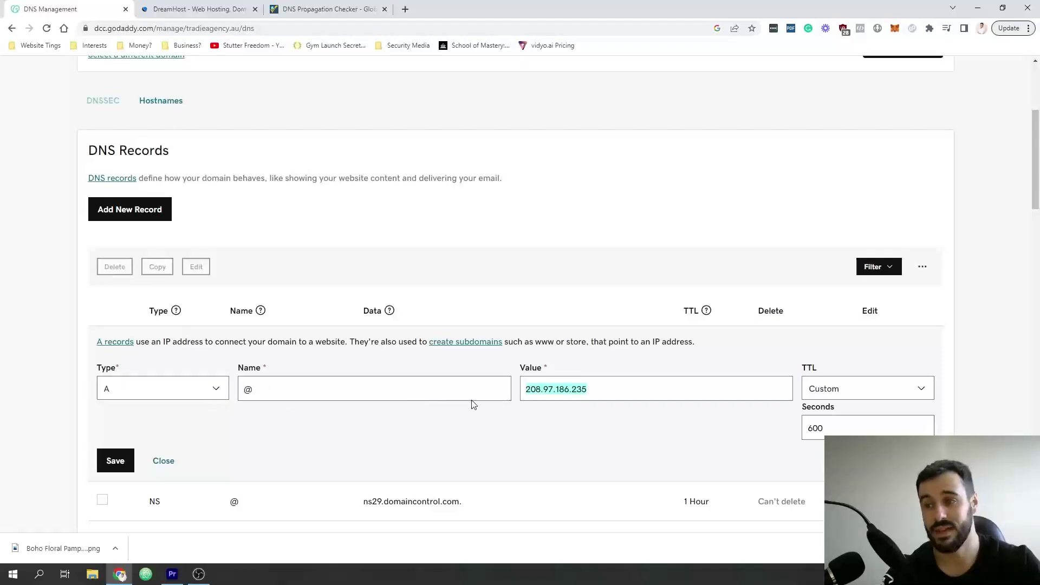
left_click(595, 391)
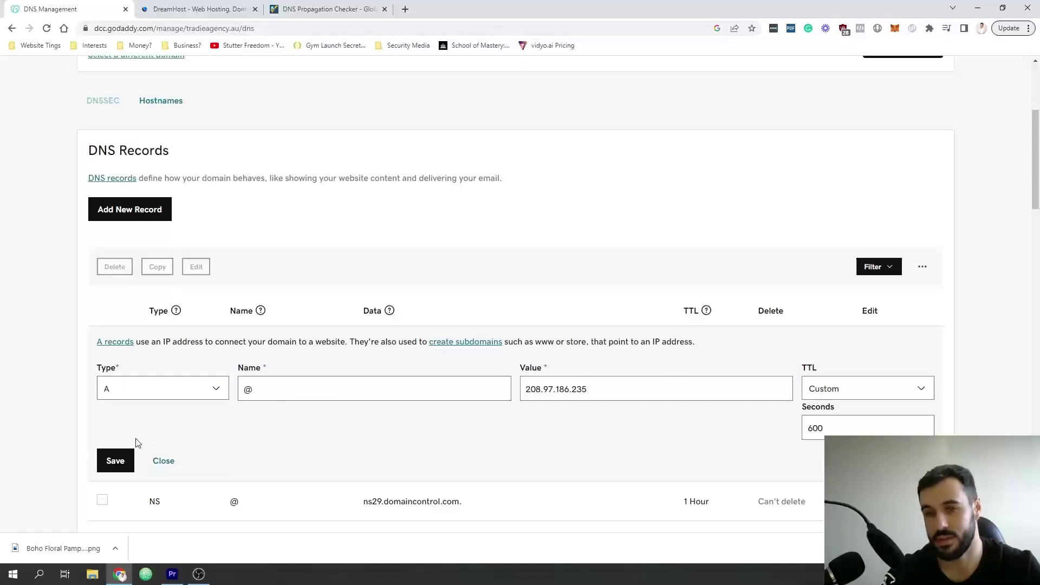
left_click(109, 461)
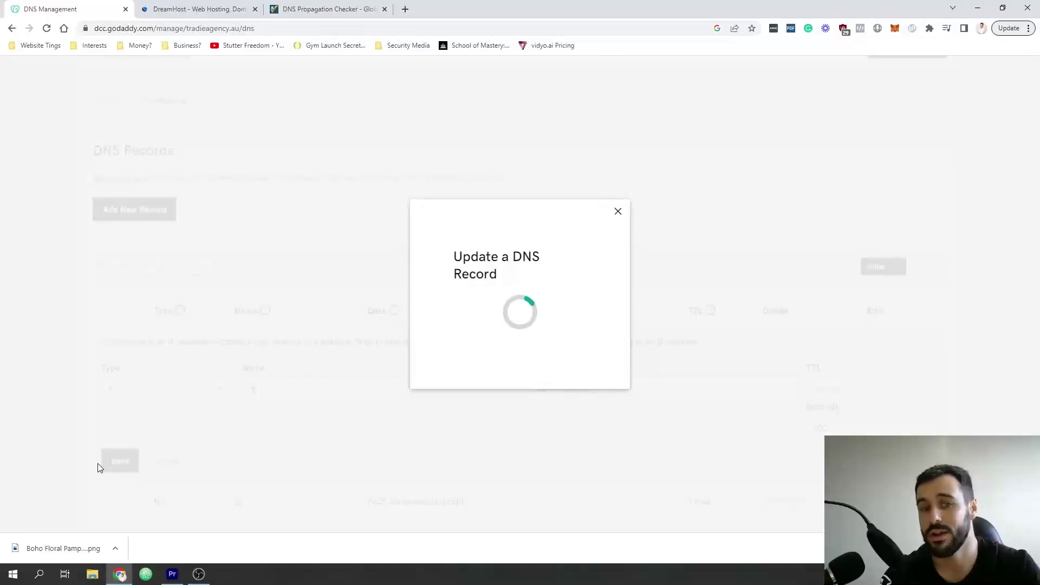
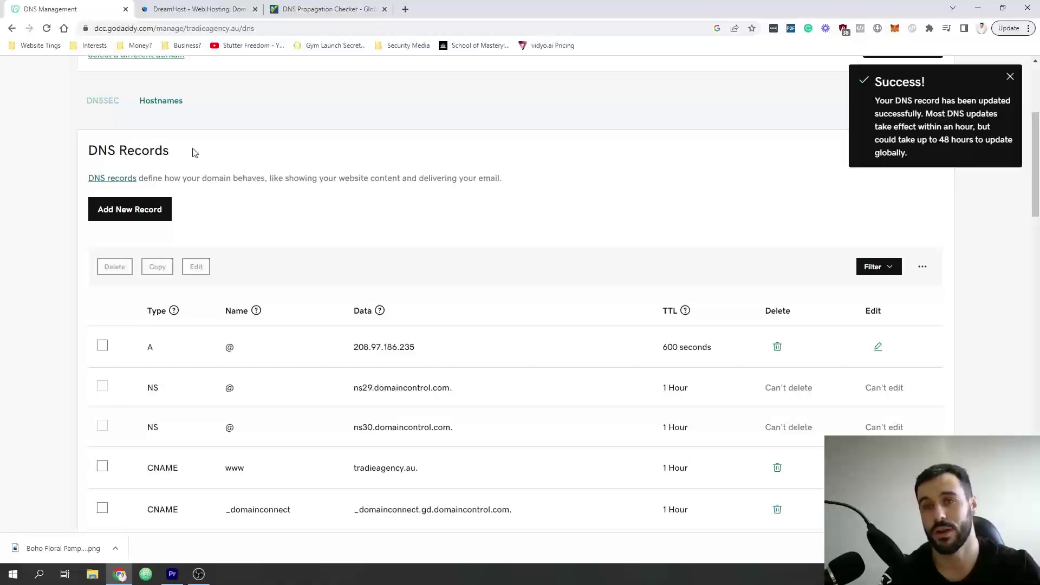
Step: Switch to the whatsmydns.net propagation checker tab
left_click(325, 8)
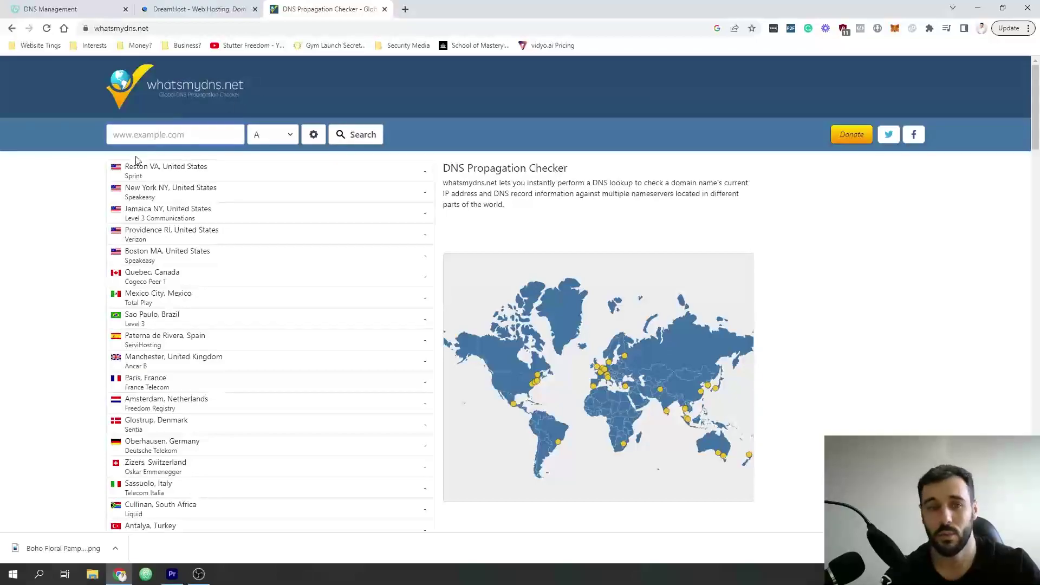
Step: Look up tradieagency.au's A-record propagation worldwide, review the results, then go to DreamHost
left_click(168, 138)
type("tradieagency.au")
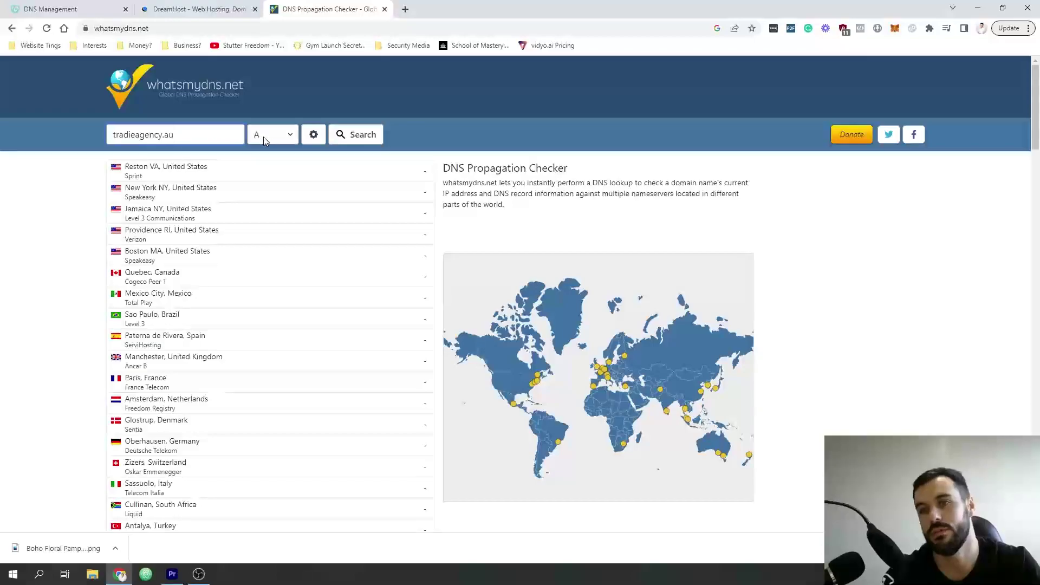
left_click(358, 135)
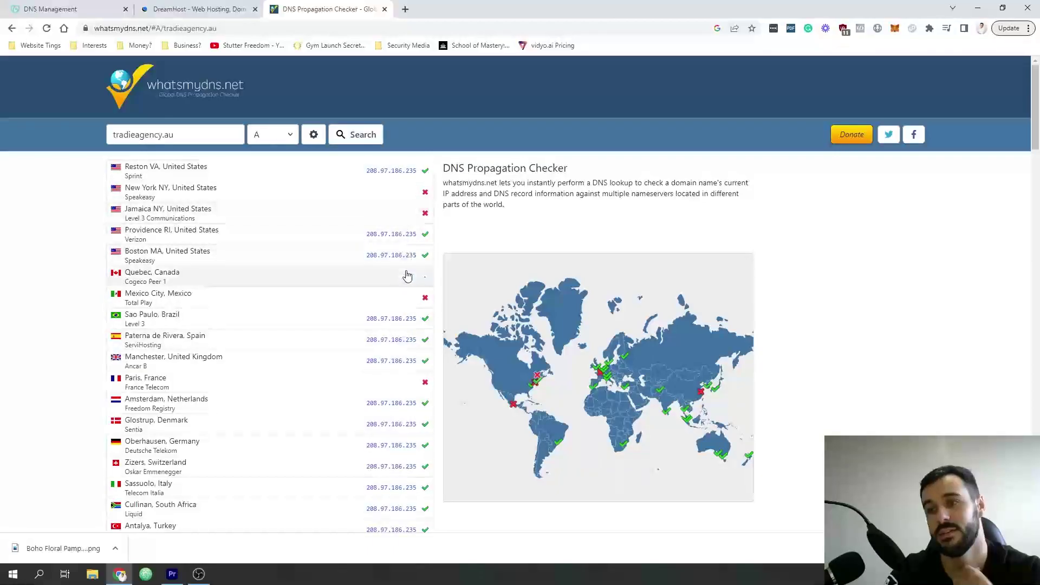
scroll(399, 302, "down", 8)
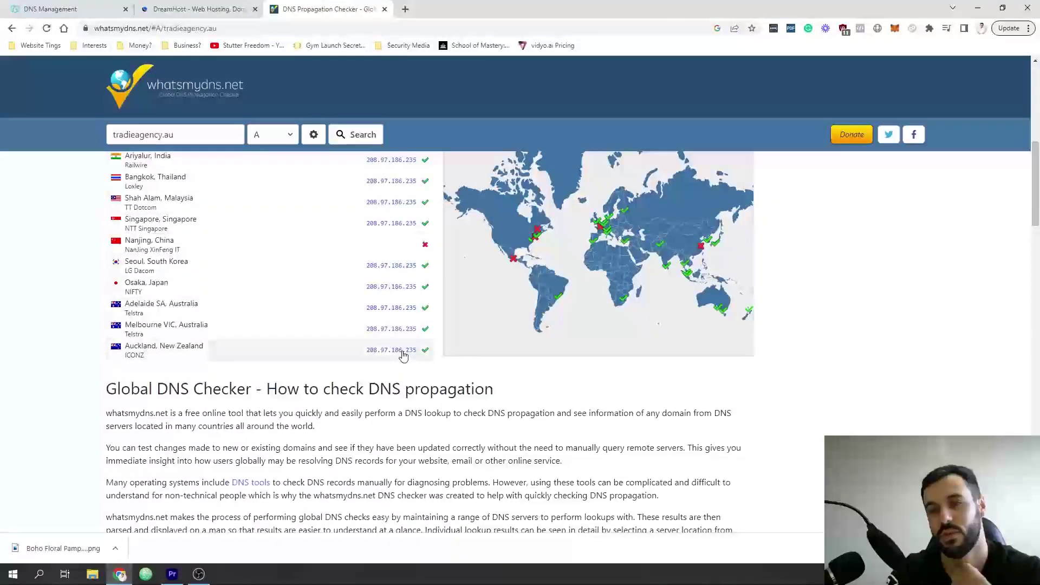
scroll(404, 355, "up", 1)
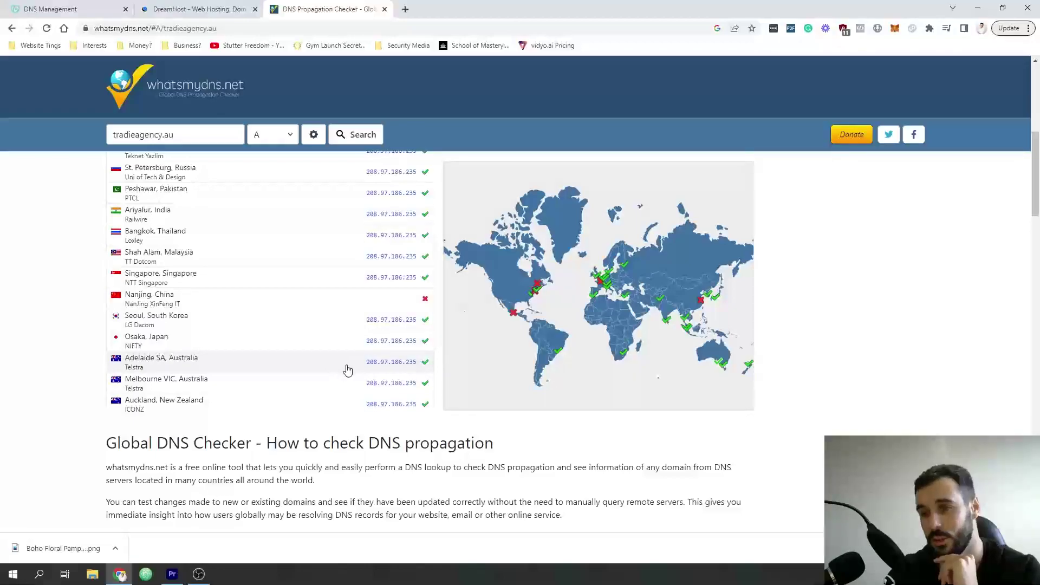
scroll(376, 414, "up", 2)
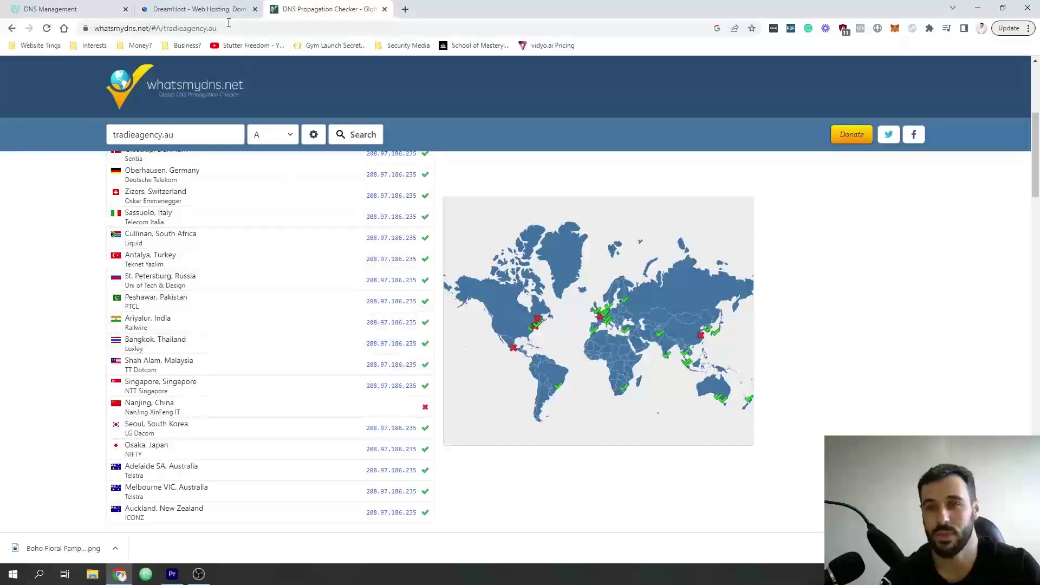
left_click(201, 9)
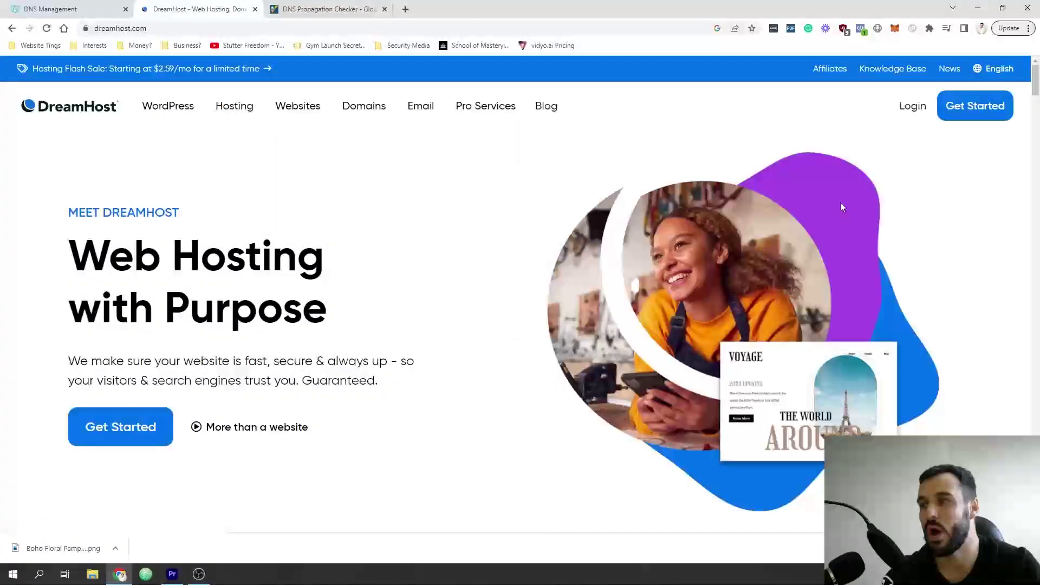
Step: Sign in to DreamHost and open Manage Websites from the Websites sidebar section
scroll(843, 199, "down", 5)
scroll(573, 250, "up", 5)
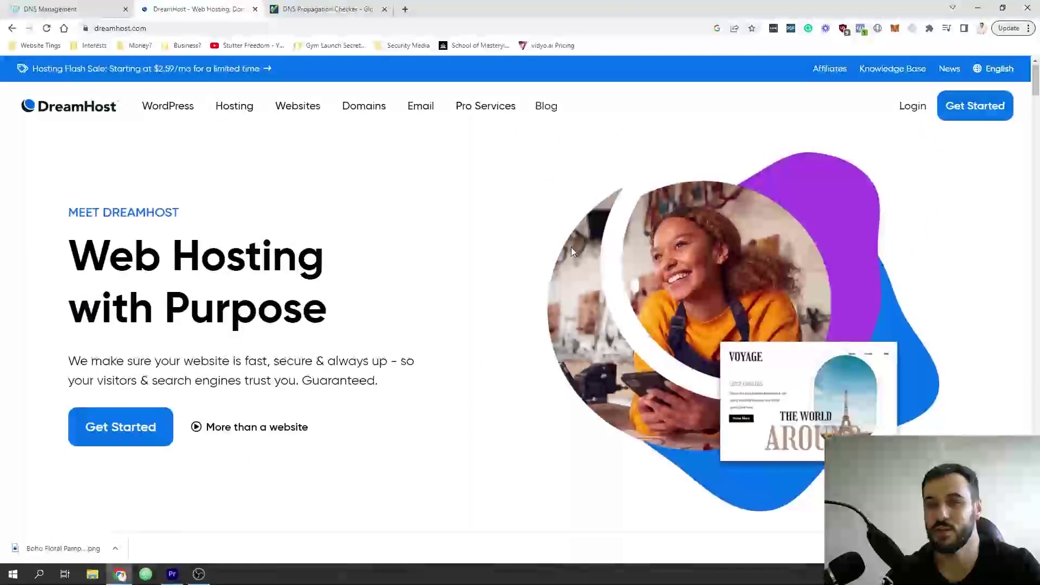
left_click(914, 108)
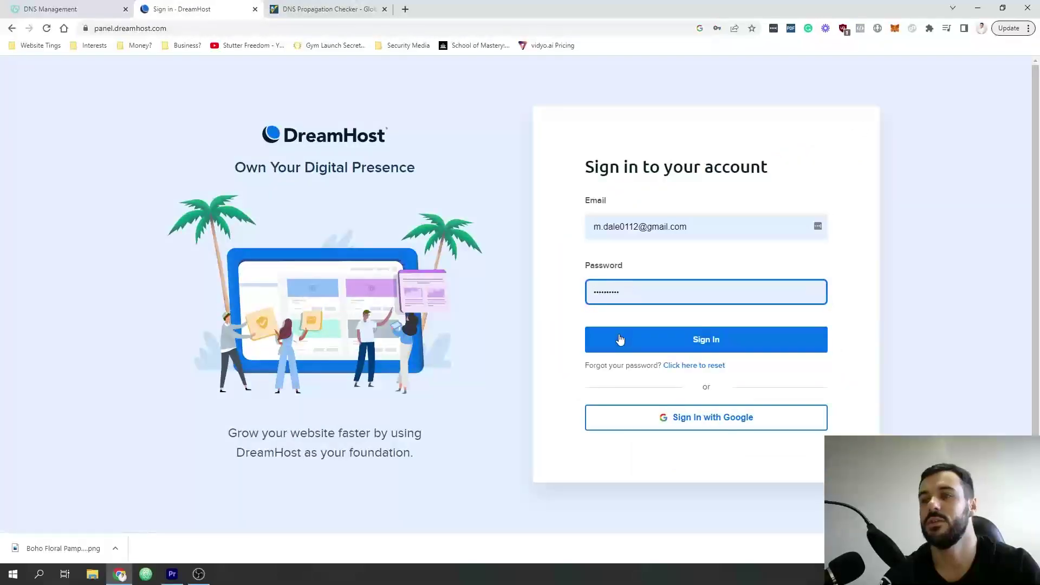
left_click(621, 339)
left_click(646, 341)
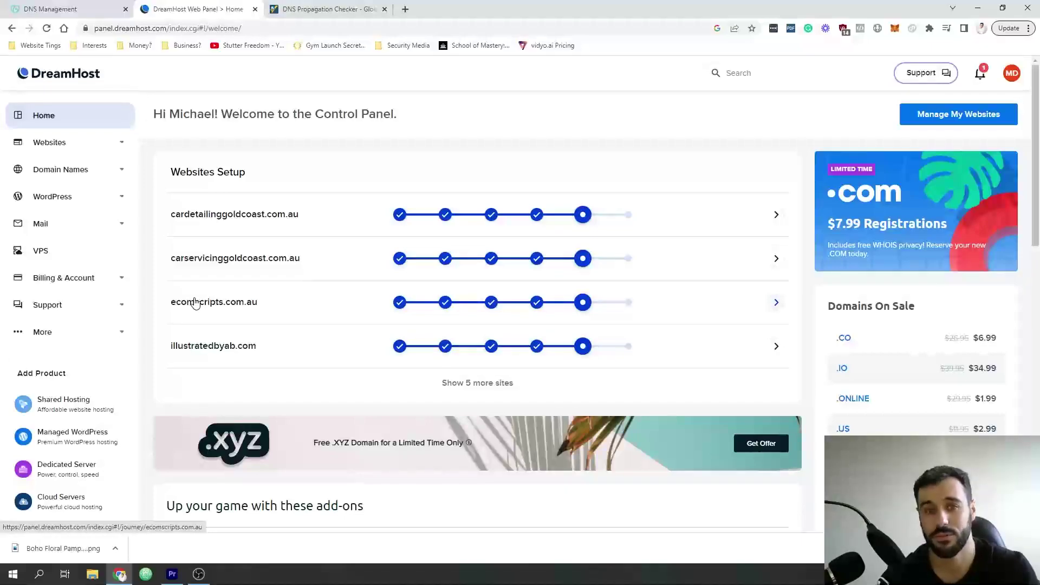
left_click(120, 145)
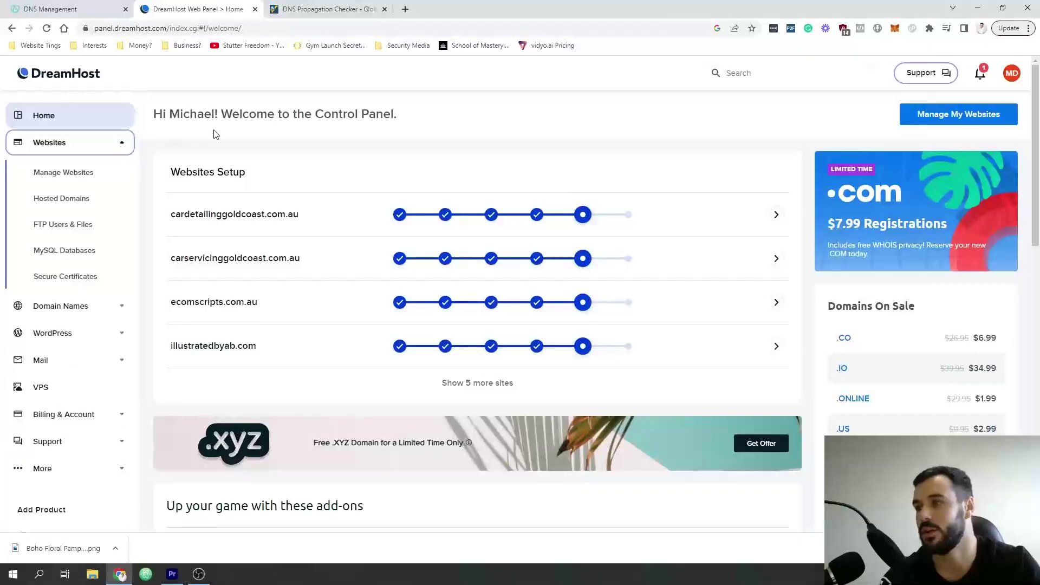
left_click(81, 183)
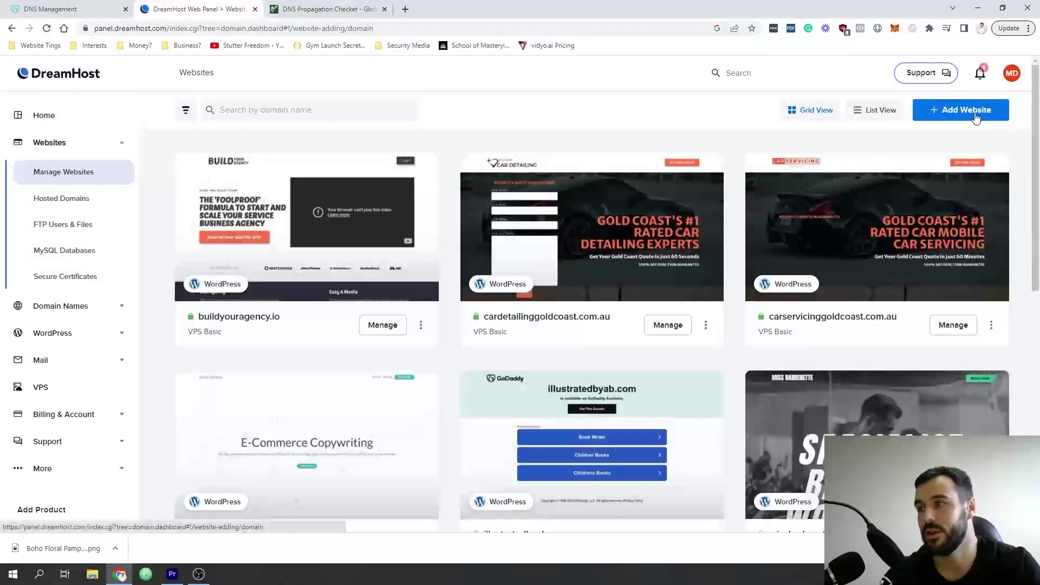
Step: Add a website on the free subdomain testwebsitetradie.dreamhosters.com and continue to hosting
left_click(948, 115)
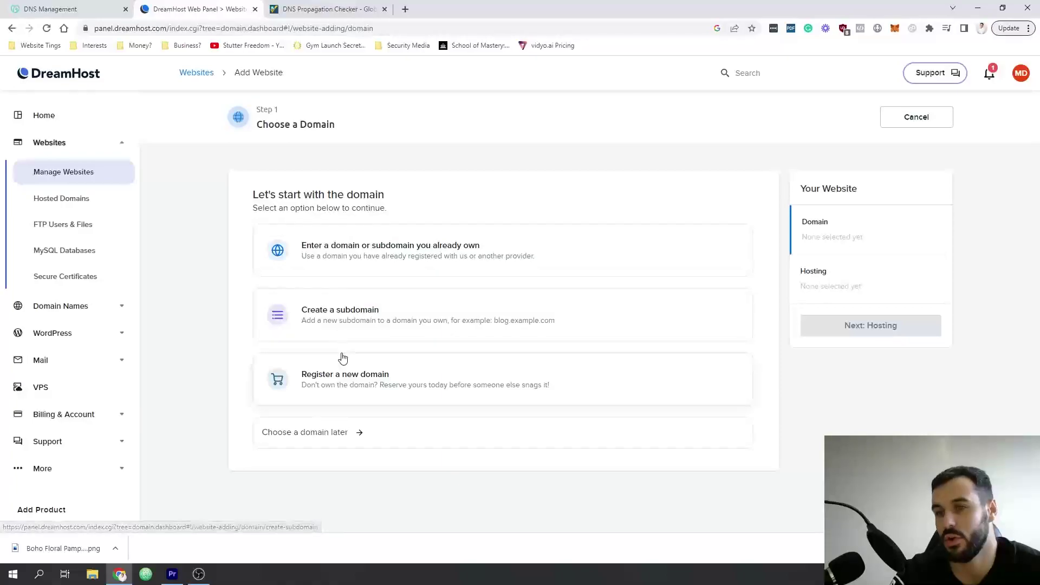
left_click(328, 436)
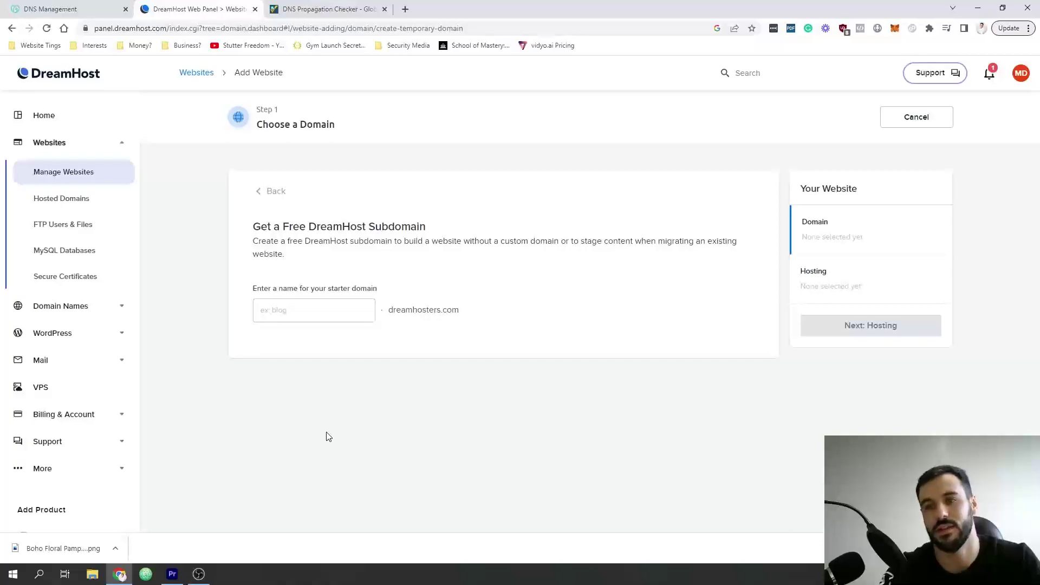
left_click(294, 304)
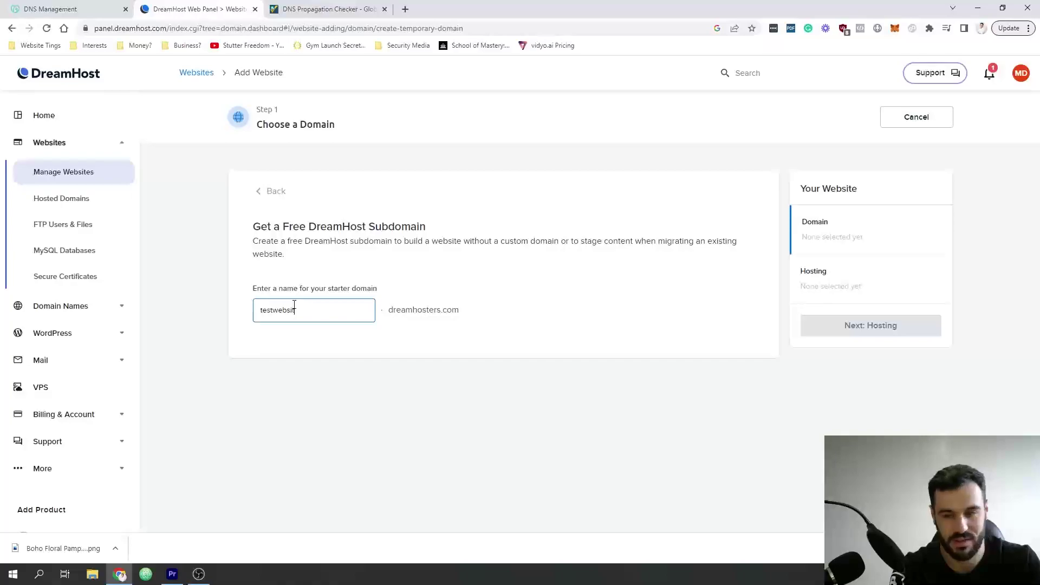
left_click(819, 339)
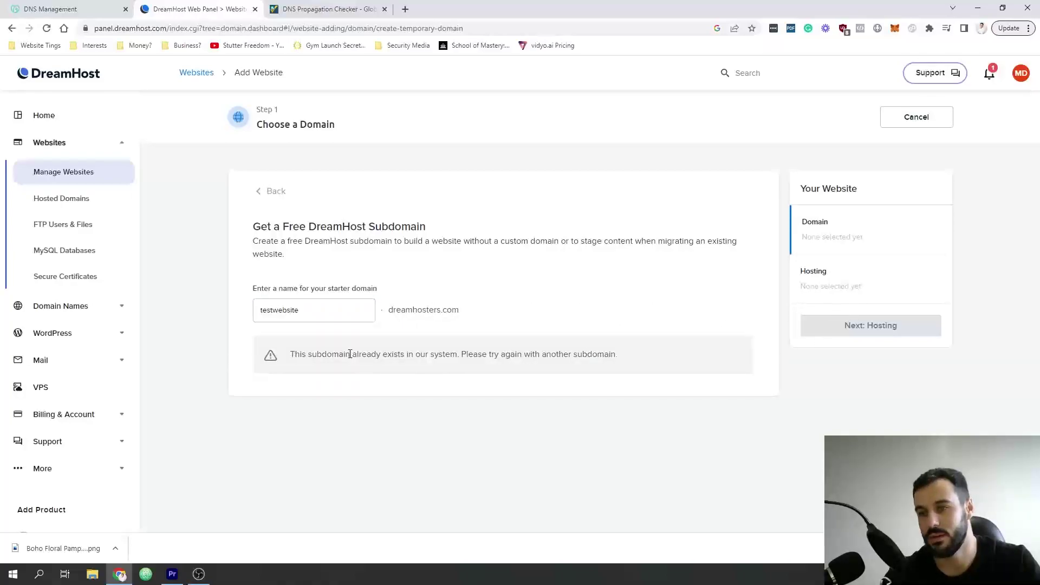
left_click_drag(299, 305, 233, 311)
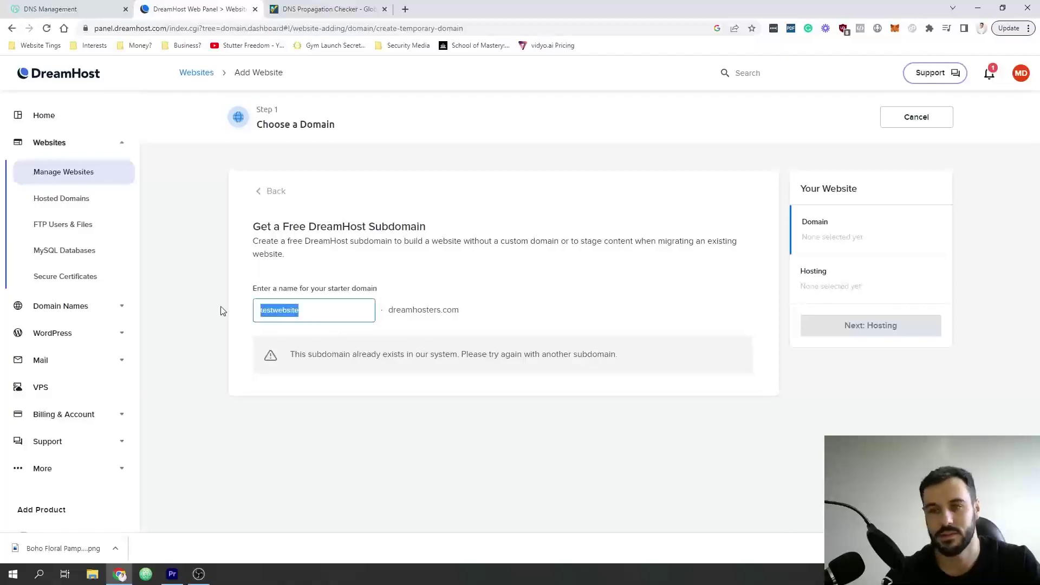
key("End")
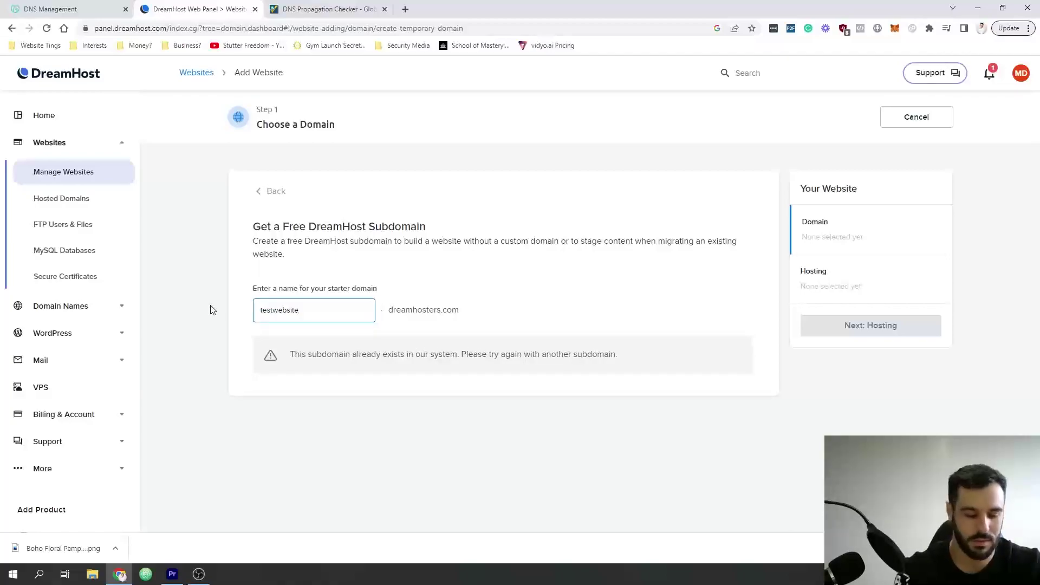
left_click(460, 445)
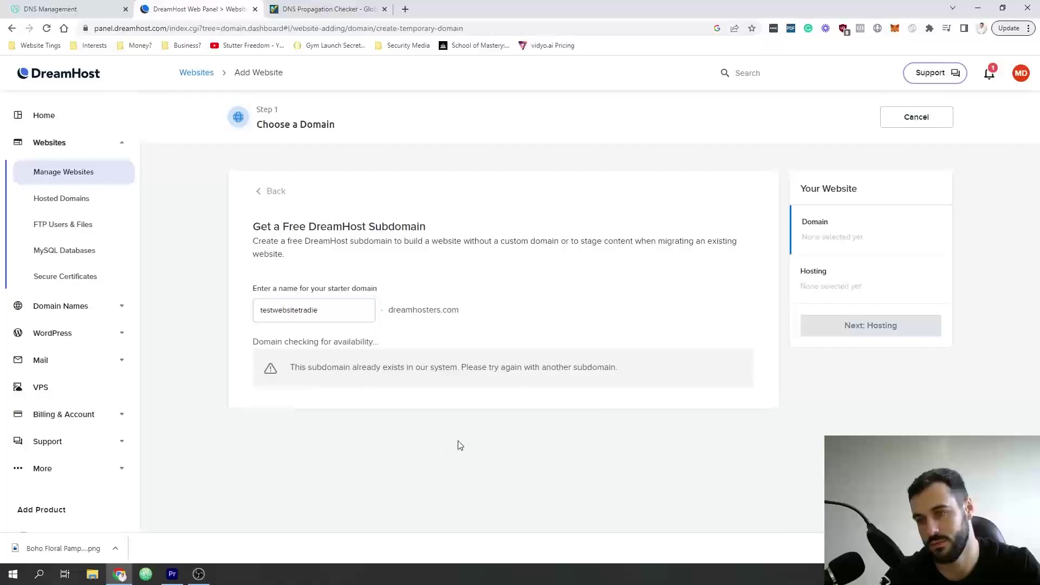
left_click(859, 325)
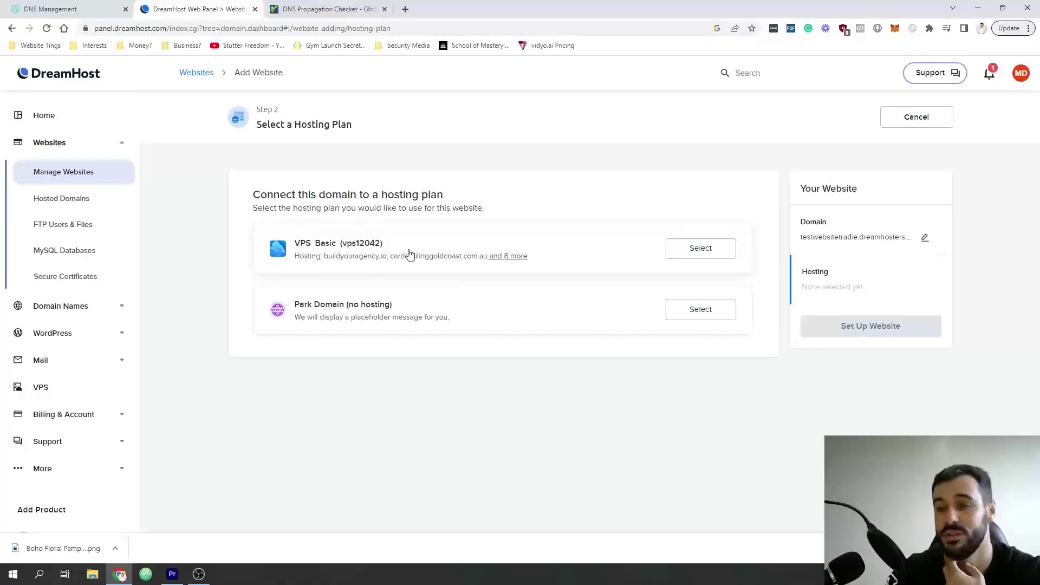
Step: Choose the VPS Basic plan and set up the testwebsitetradie website
left_click(719, 255)
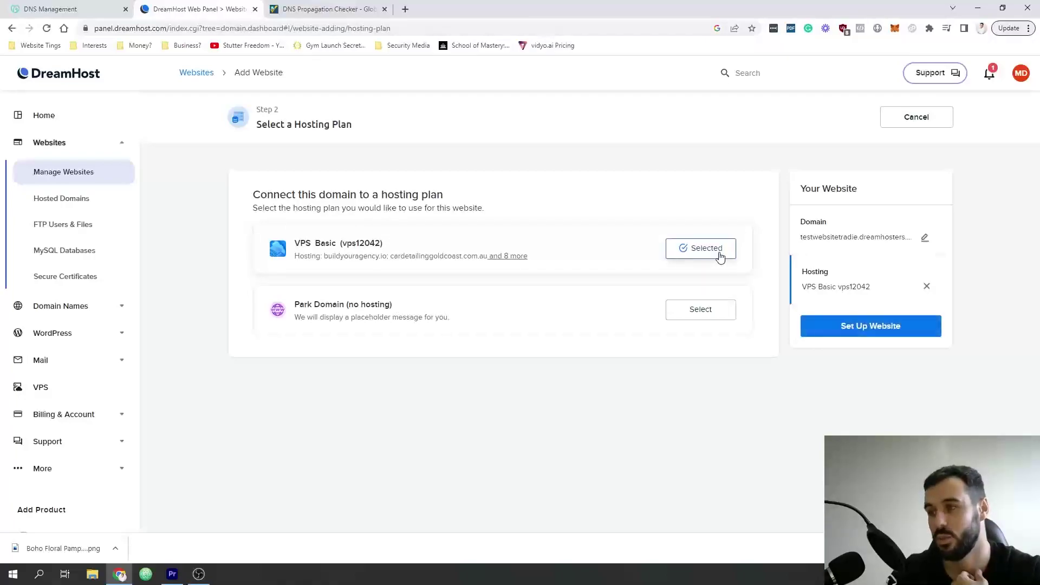
left_click(846, 323)
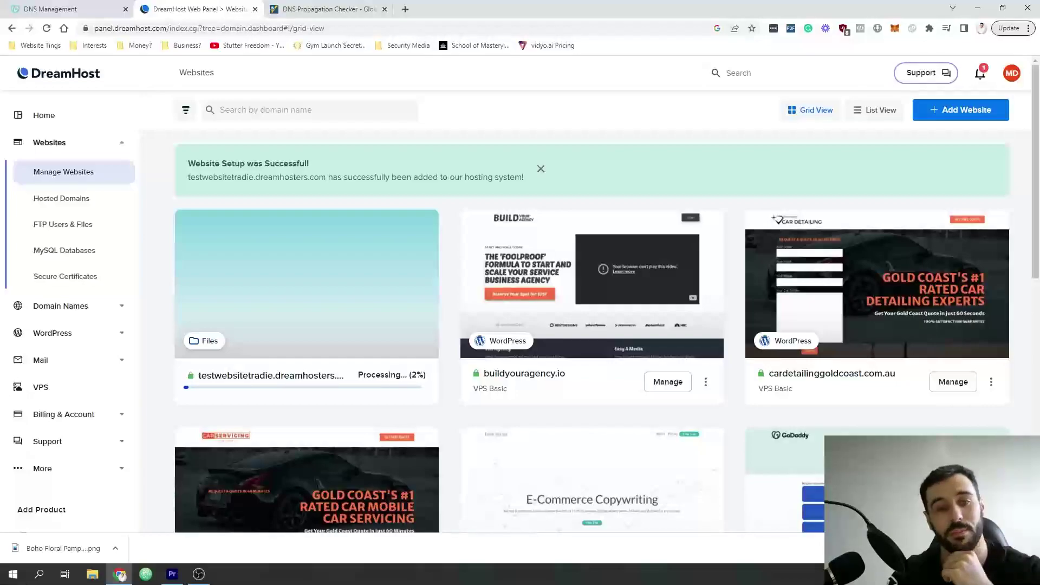
left_click(198, 575)
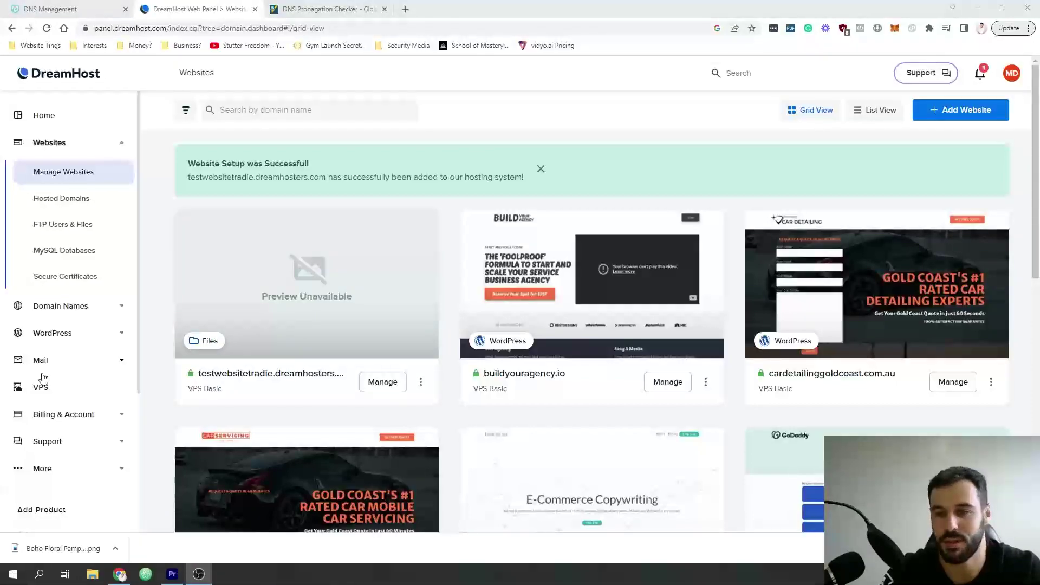
Step: Manage the testwebsitetradie site and start a WordPress install on it
left_click(394, 381)
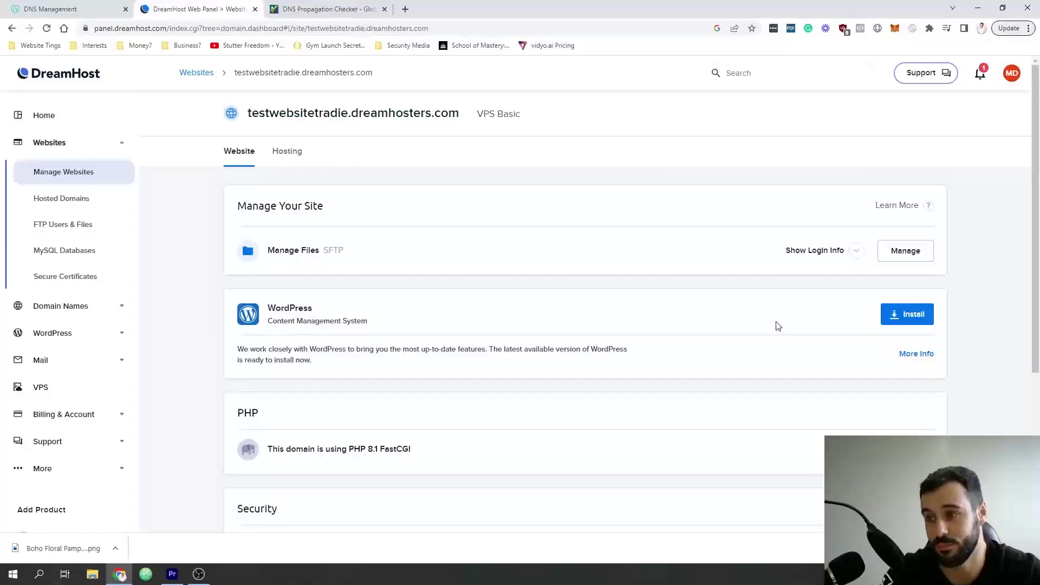
left_click(903, 314)
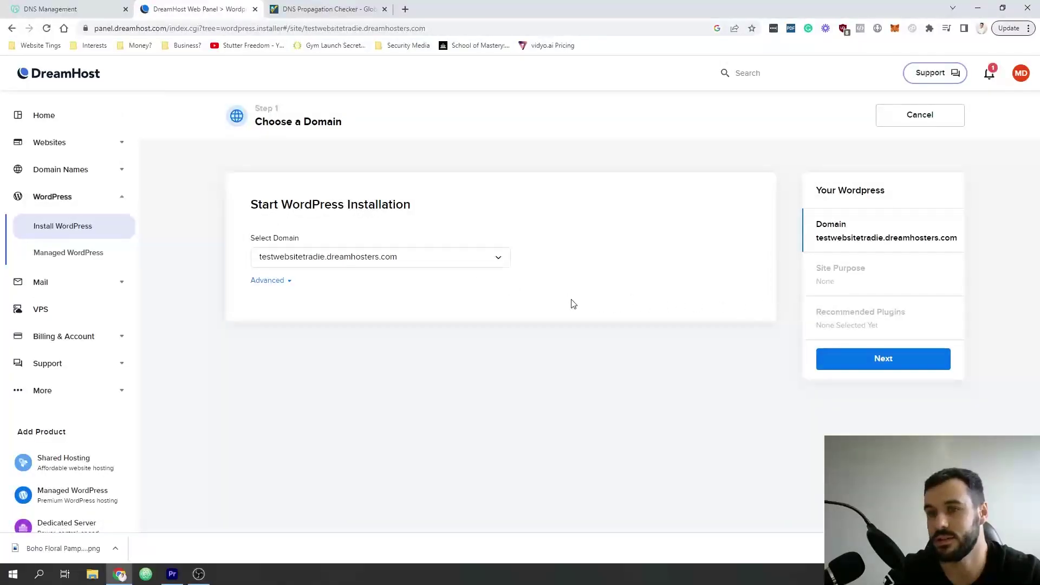
Step: Install WordPress on testwebsitetradie.dreamhosters.com with site purpose None and no plugins
left_click(892, 367)
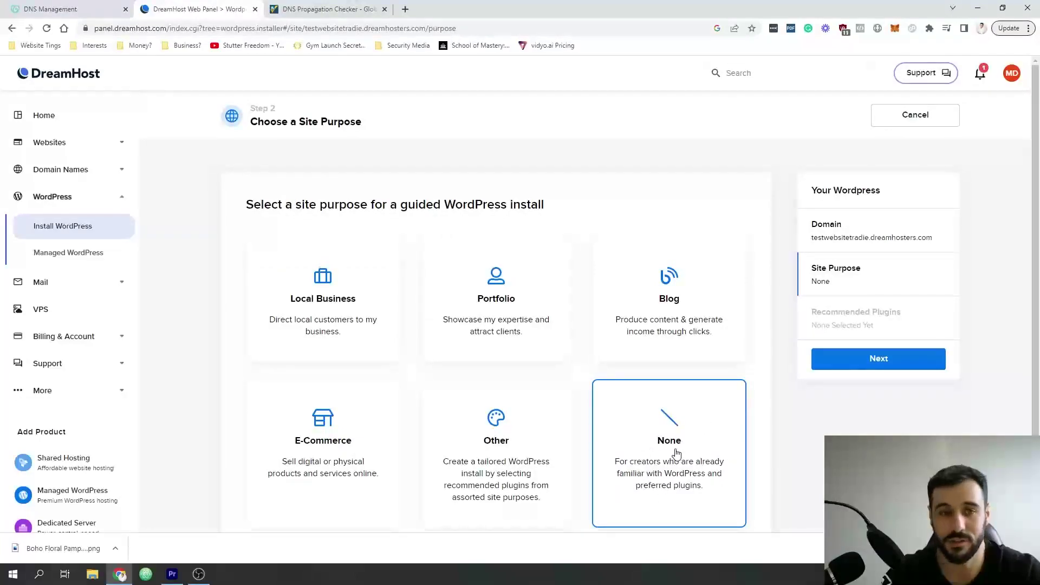
left_click(910, 367)
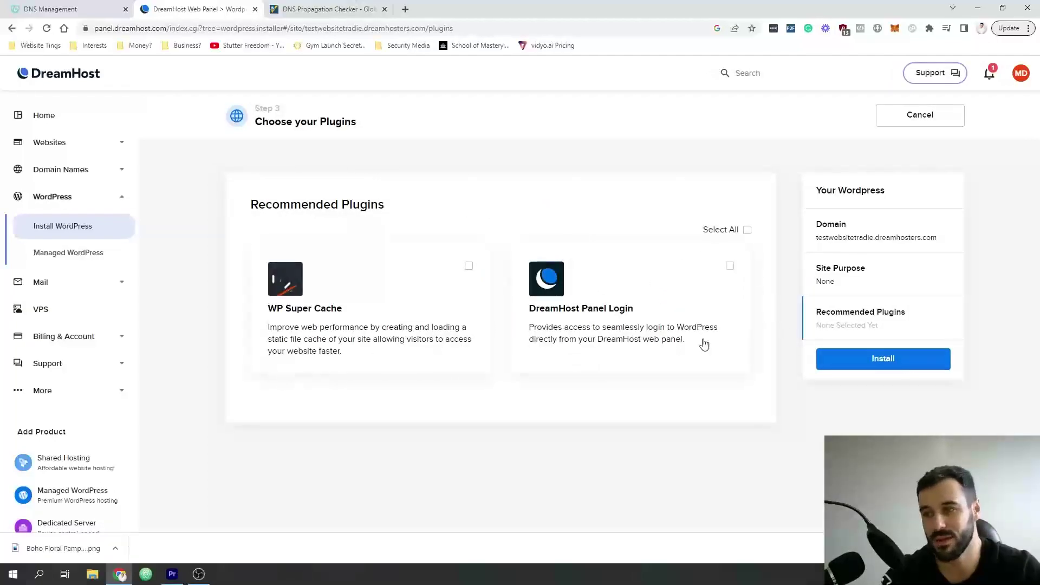
left_click(895, 366)
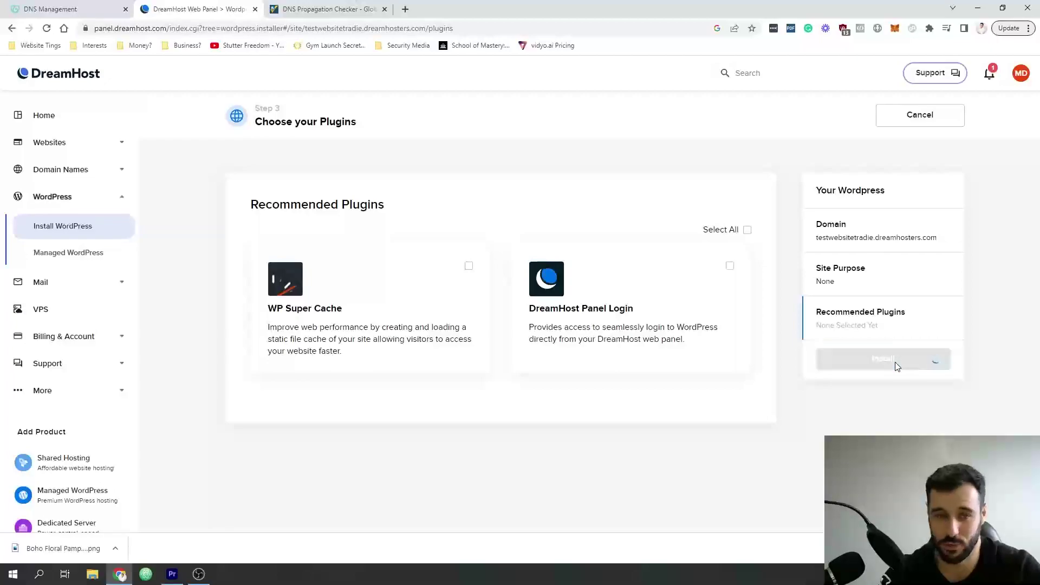
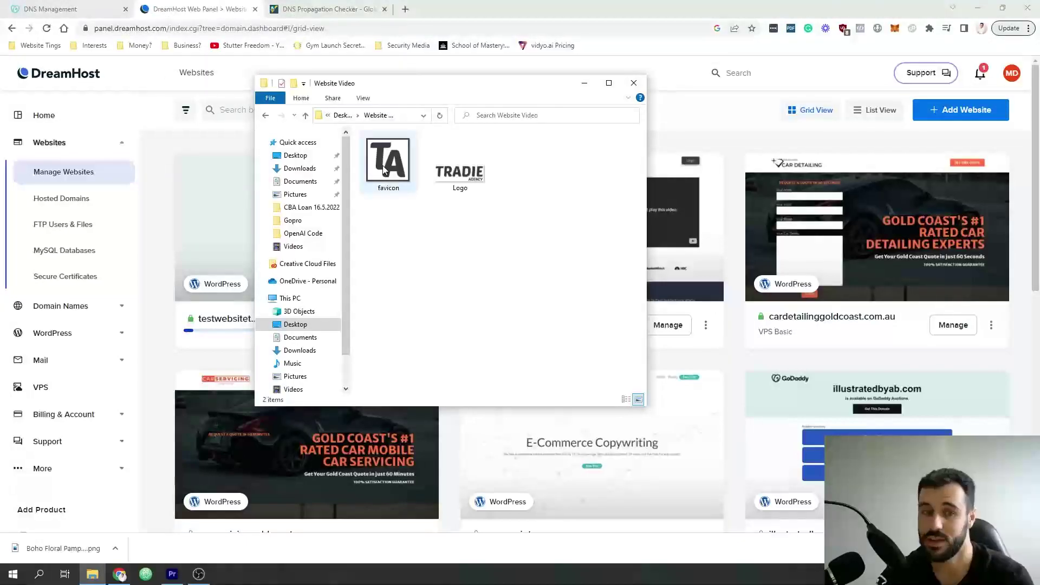
Step: Search Google for pexels in a new tab and open the Pexels website
mouse_move(385, 166)
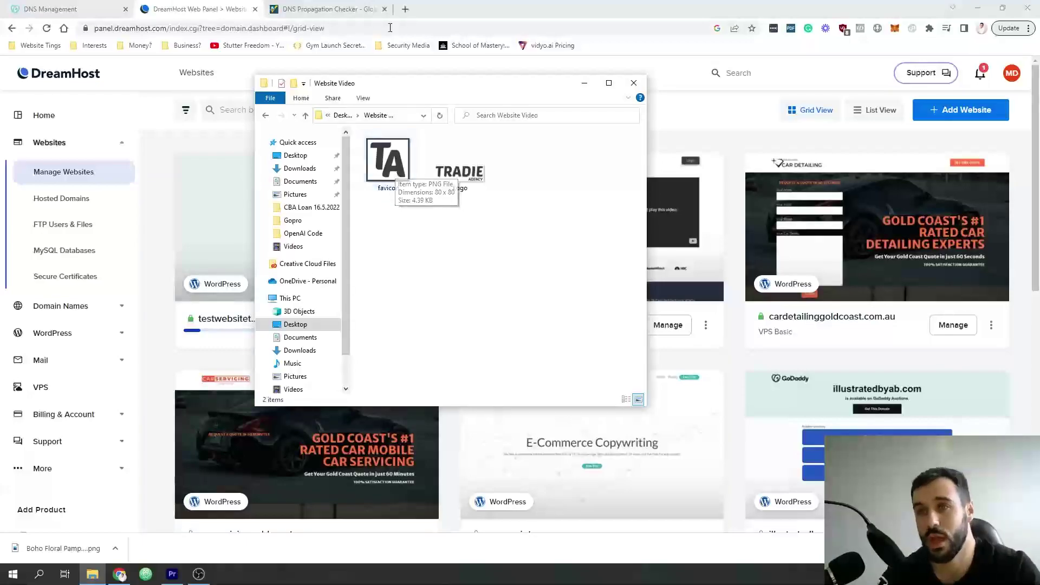
left_click(405, 9)
type("pexels")
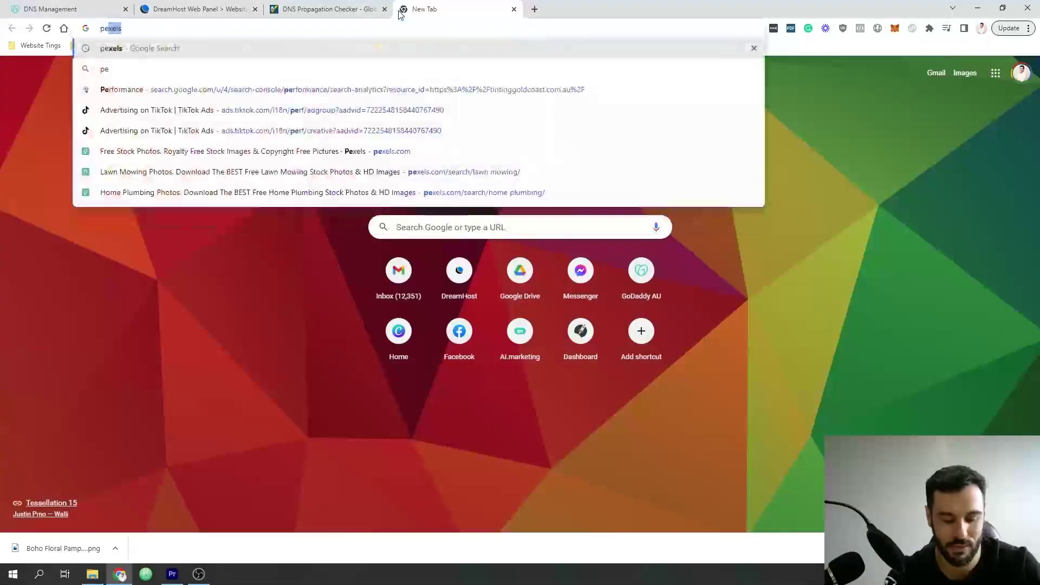
key("Return")
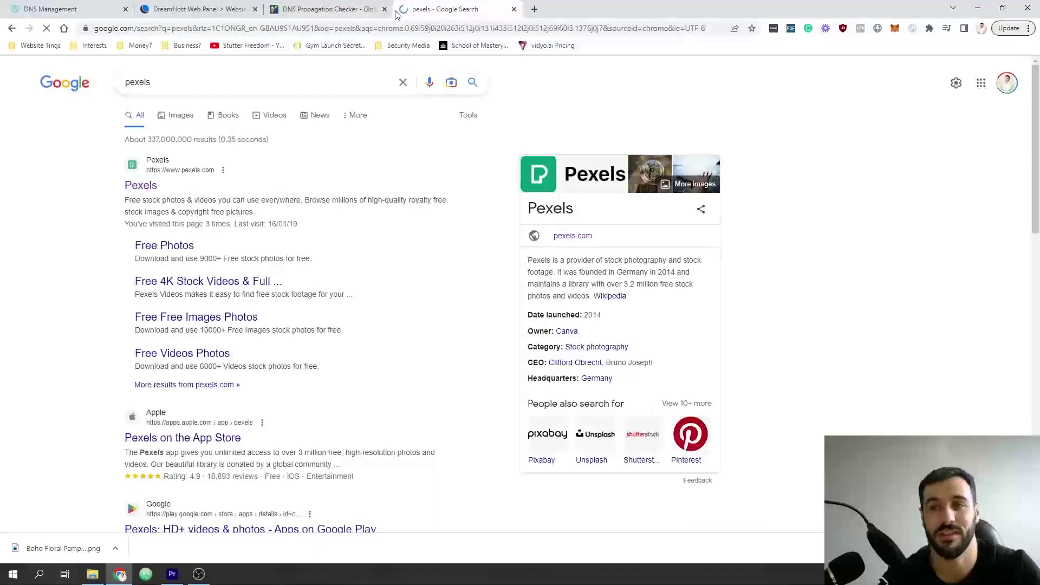
left_click(136, 187)
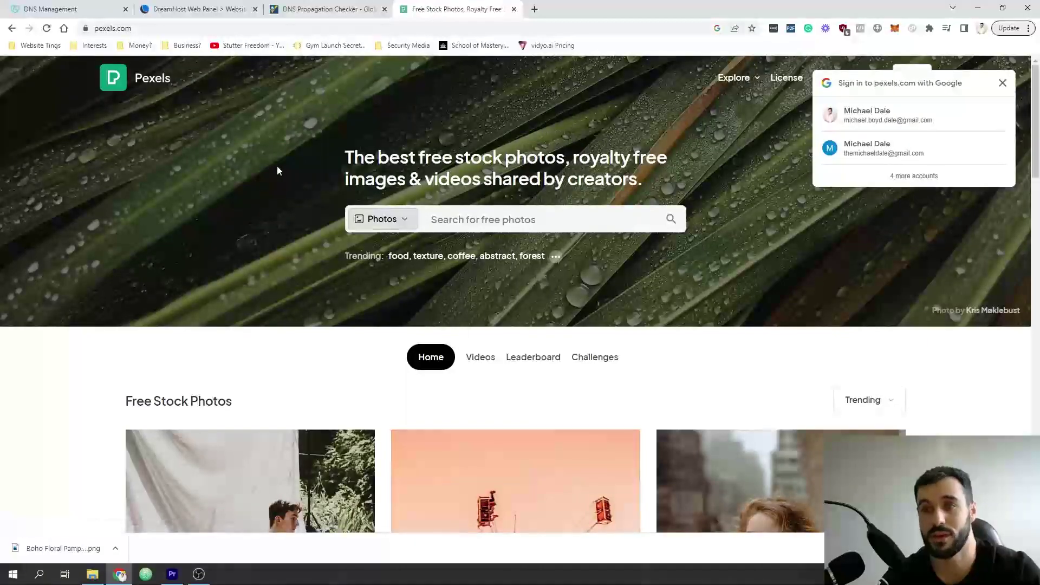
Step: Search Pexels for 'lawn mowing' and scroll through the roughly 7.6K photo results
left_click(478, 213)
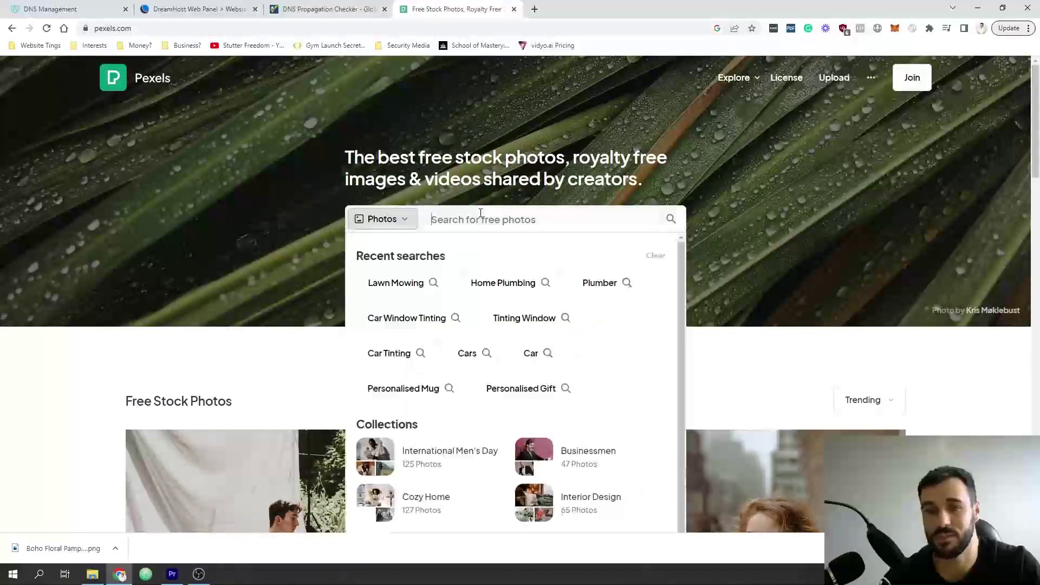
type("lawn mowing")
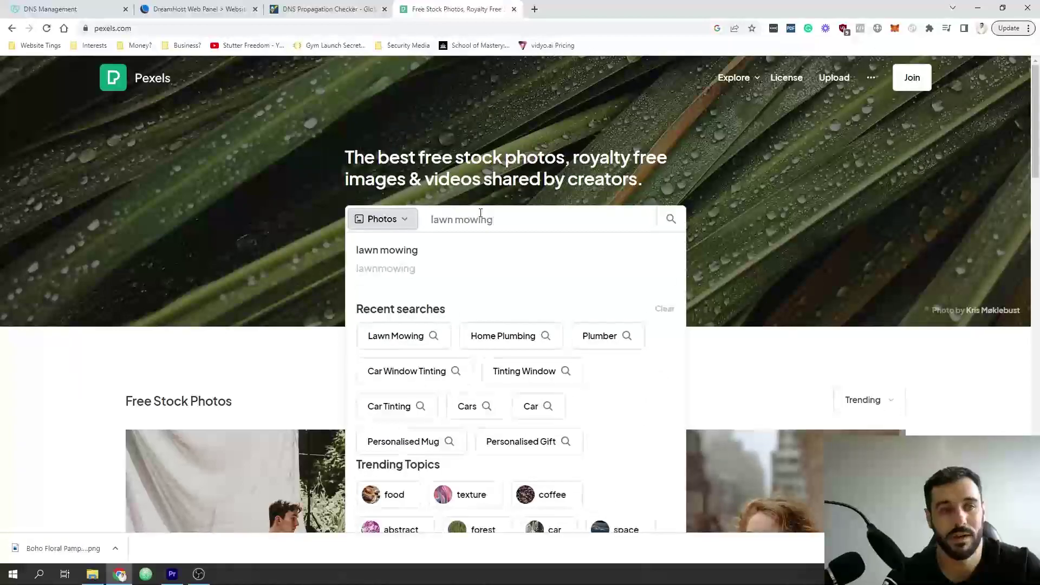
key("Return")
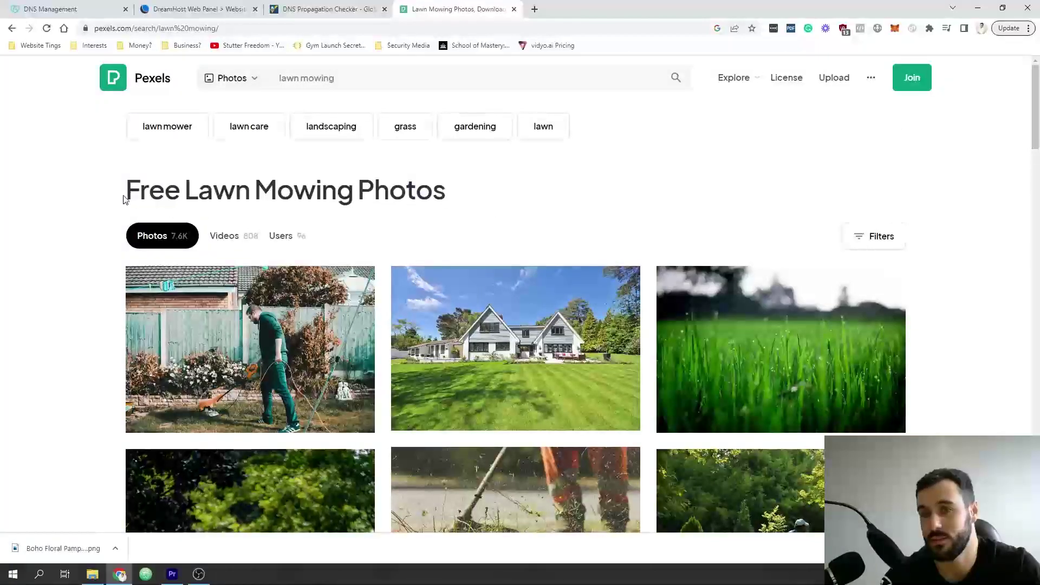
scroll(88, 233, "down", 9)
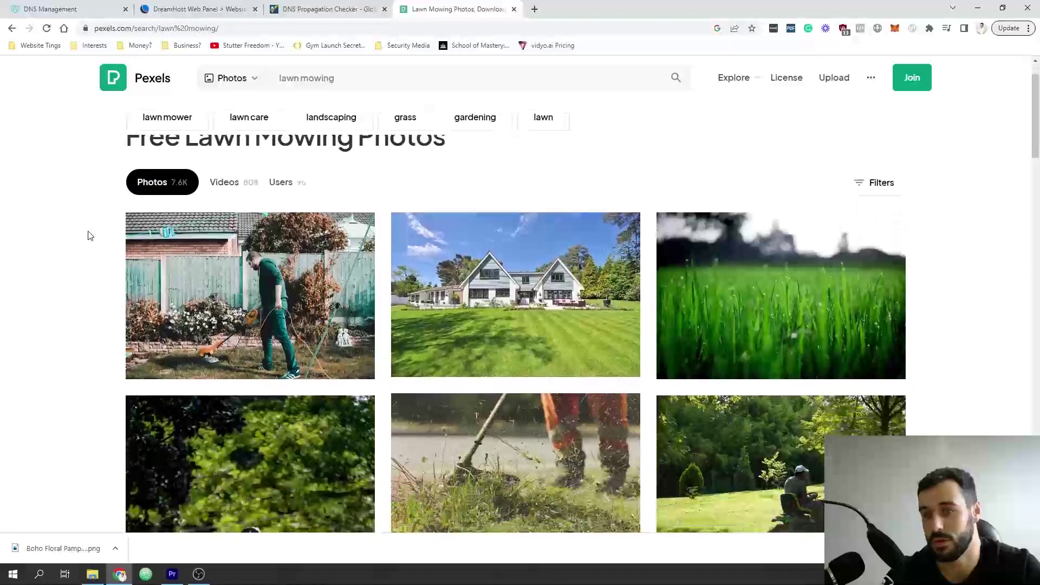
scroll(88, 236, "down", 7)
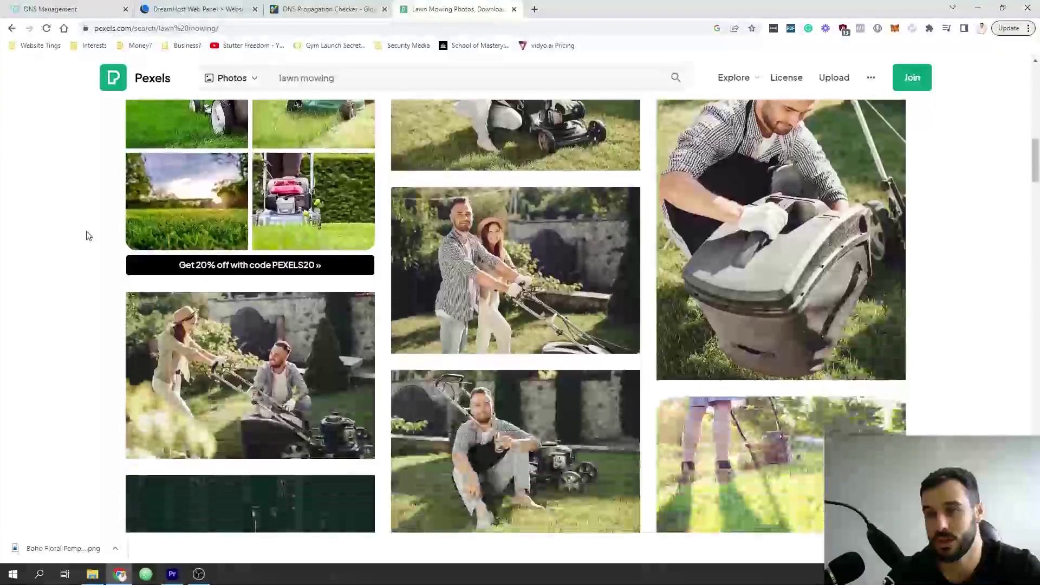
scroll(87, 233, "up", 16)
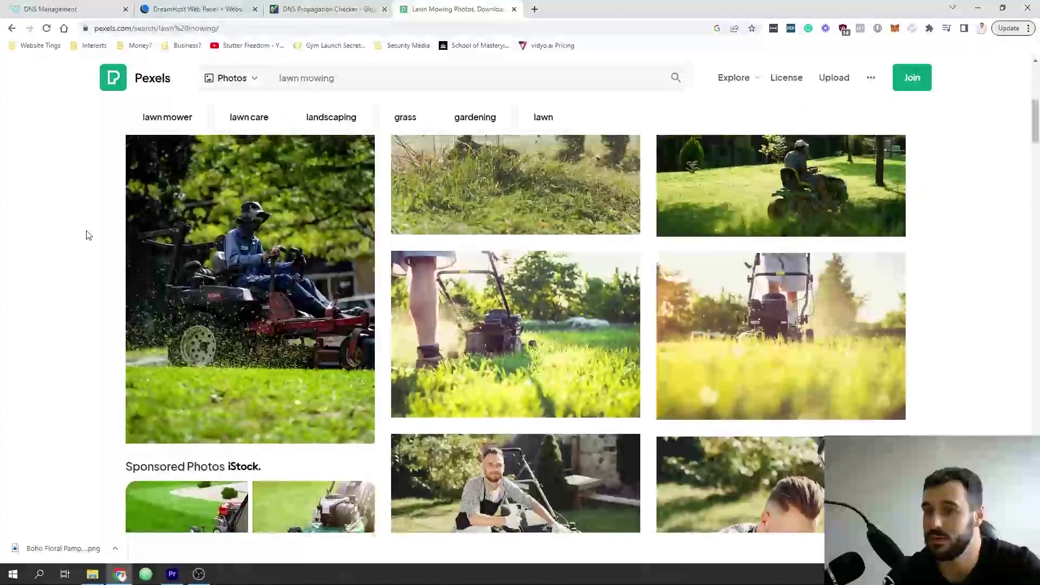
scroll(889, 304, "down", 5)
scroll(898, 293, "down", 12)
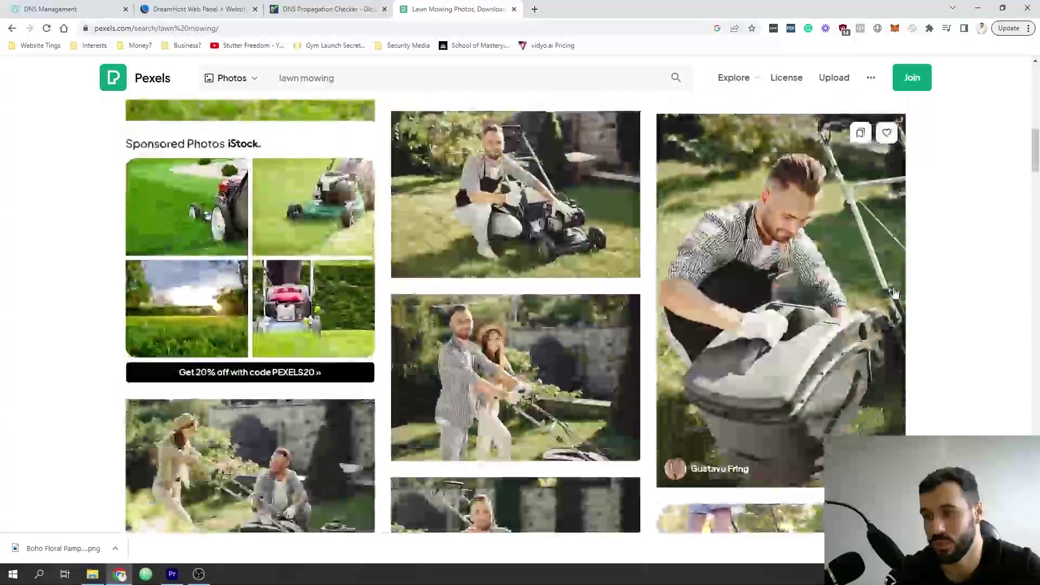
scroll(789, 302, "up", 18)
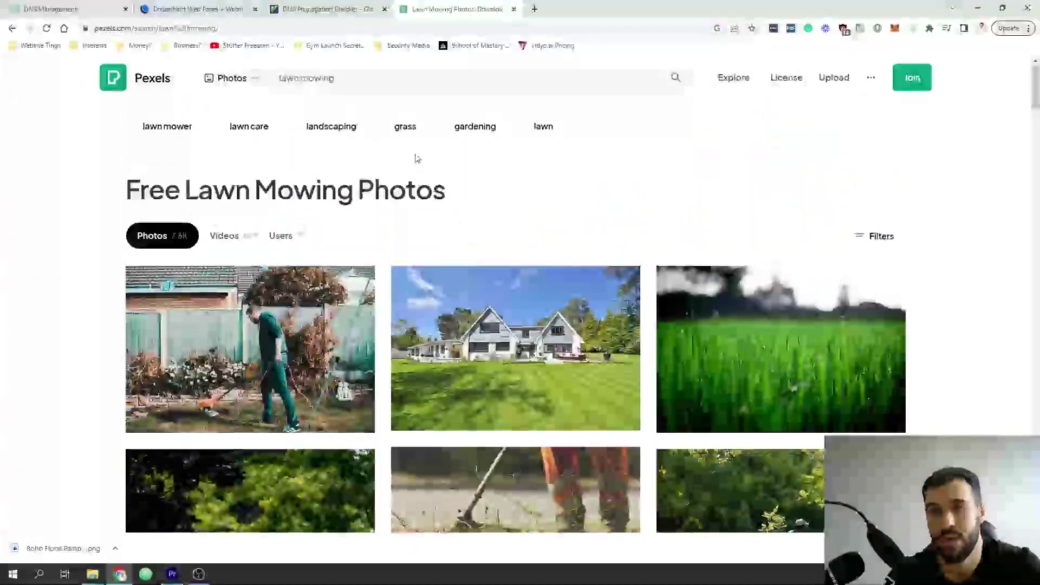
Step: Replace the Pexels search with 'carpenter' and browse its 884 photo results
left_click_drag(341, 78, 281, 77)
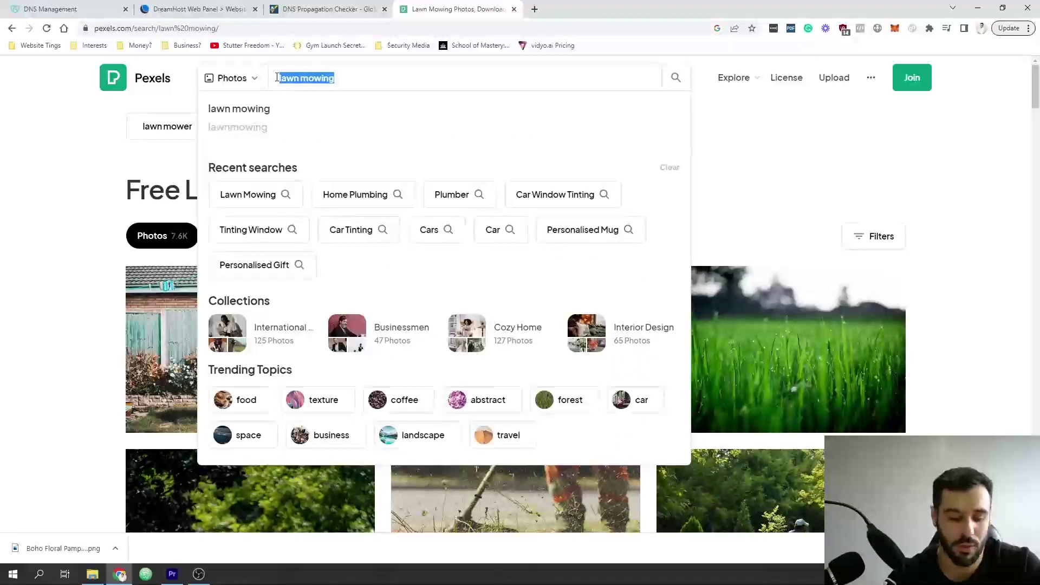
type("carpenter")
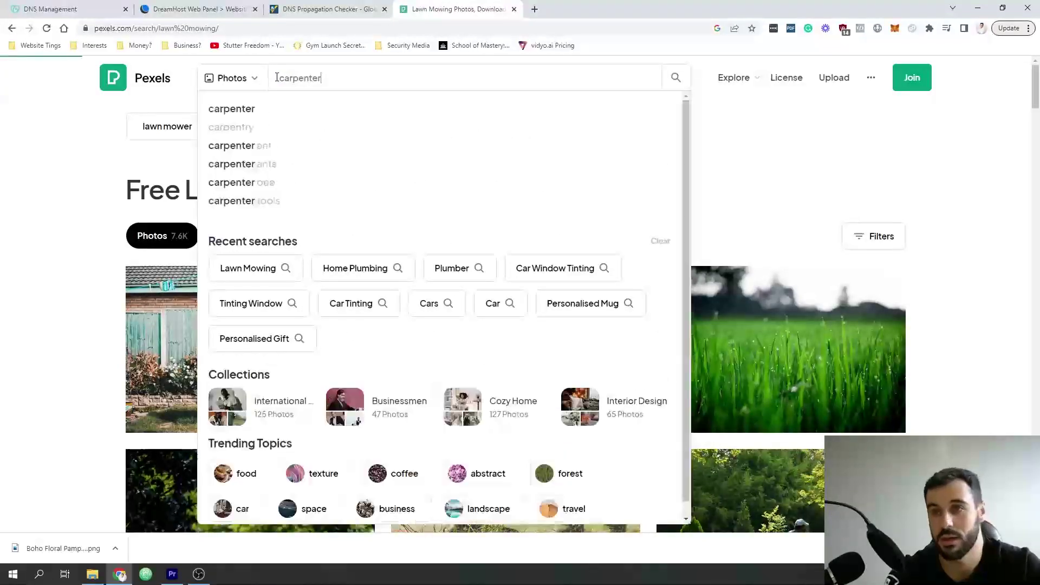
key("Return")
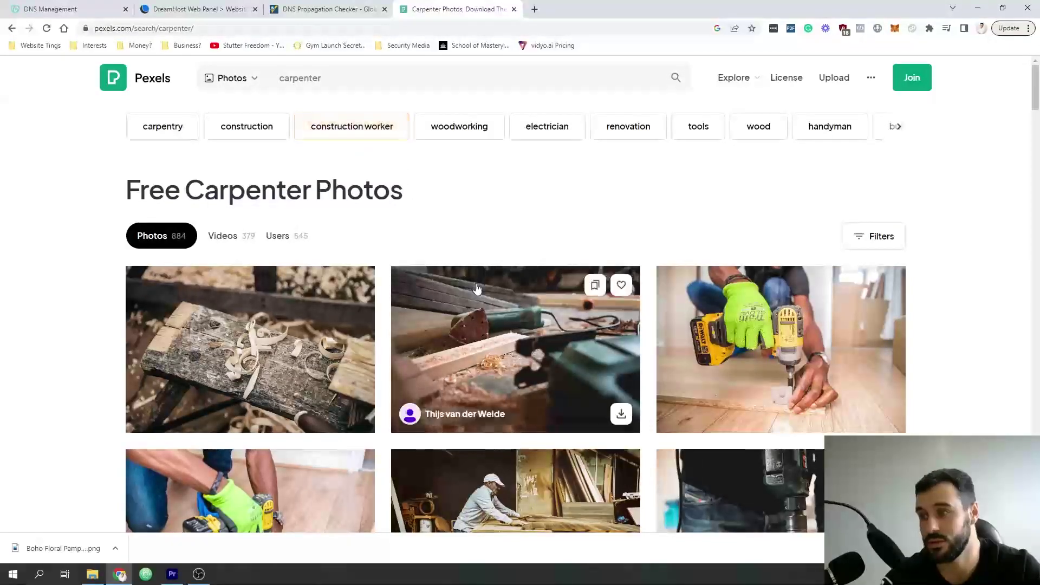
scroll(460, 296, "down", 3)
scroll(460, 295, "down", 11)
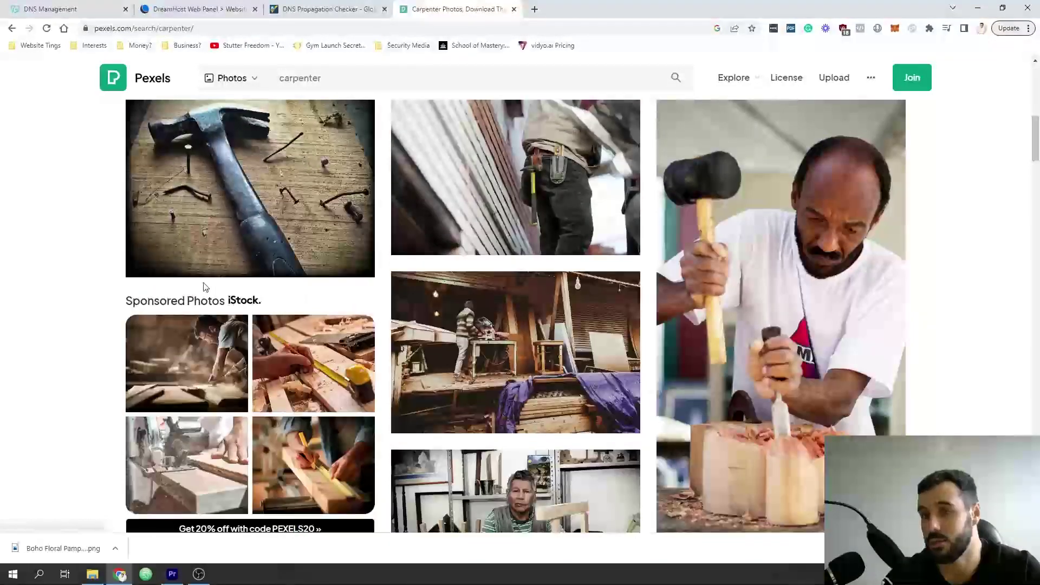
scroll(195, 285, "down", 8)
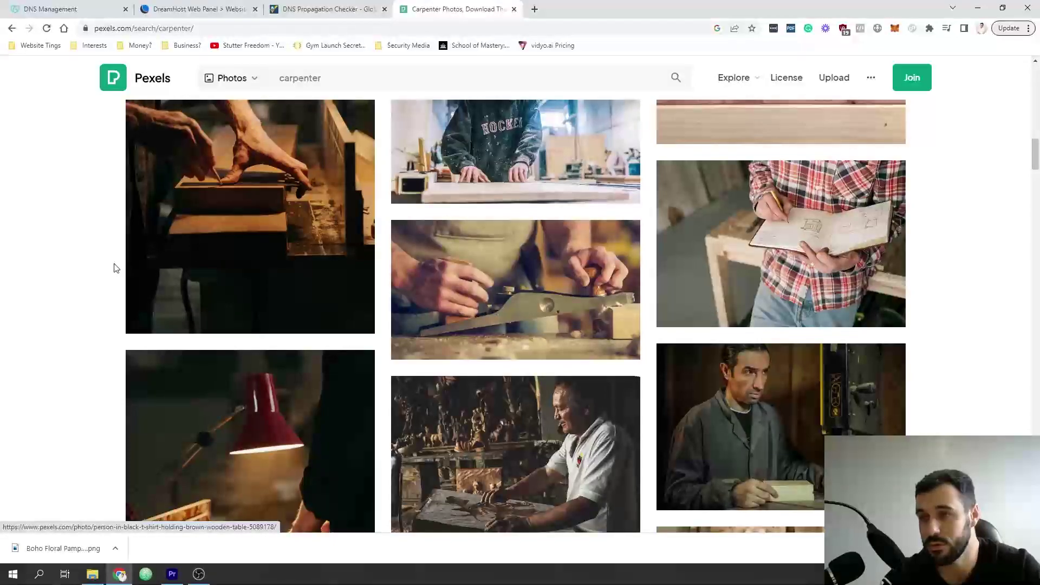
scroll(114, 268, "down", 4)
scroll(115, 267, "down", 3)
scroll(115, 268, "up", 10)
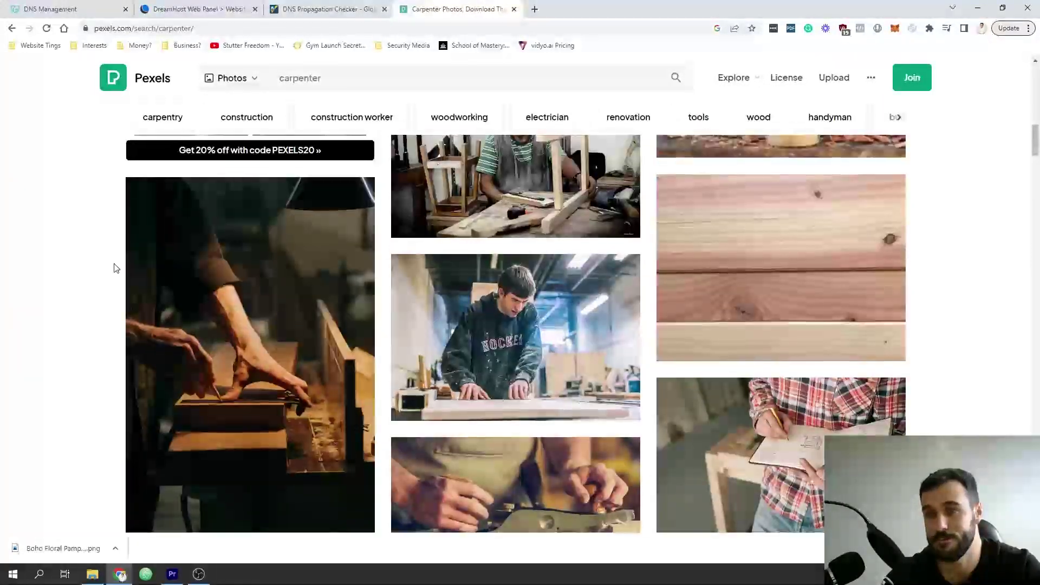
scroll(115, 267, "up", 5)
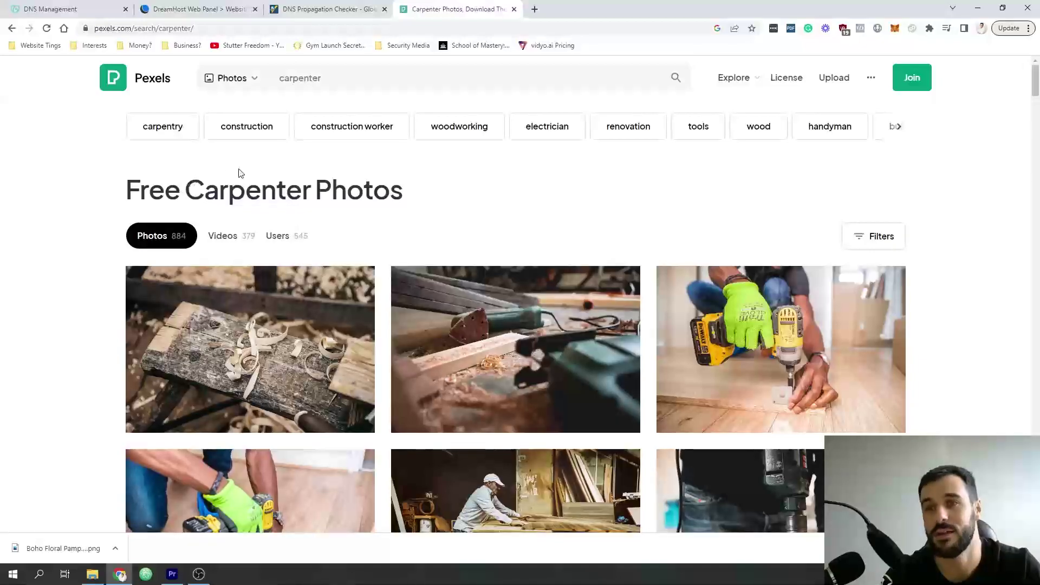
Step: Launch the WordPress Admin autologin for testwebsitetradie from DreamHost's Manage Websites list
left_click(203, 9)
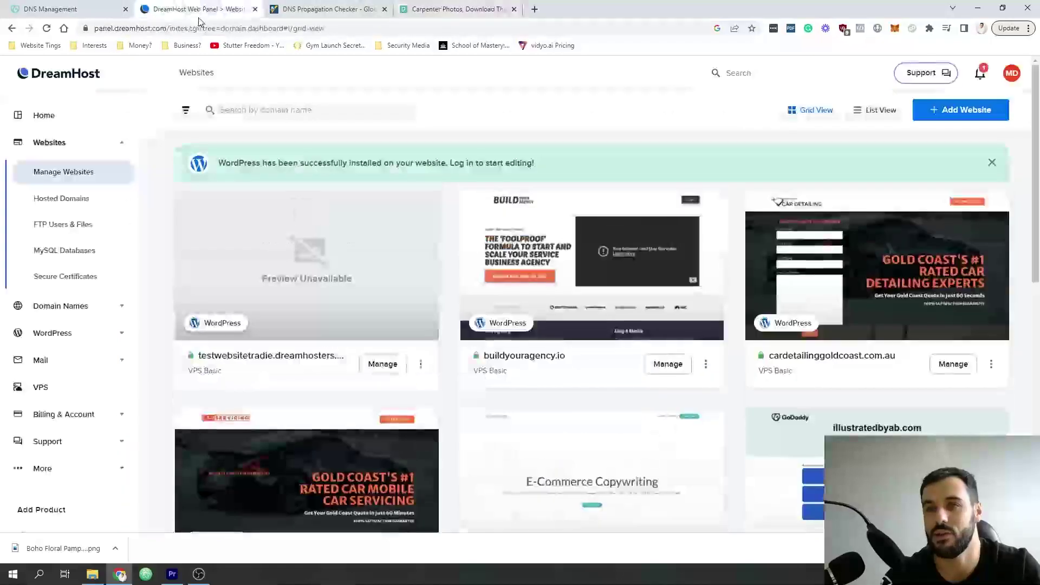
left_click(224, 325)
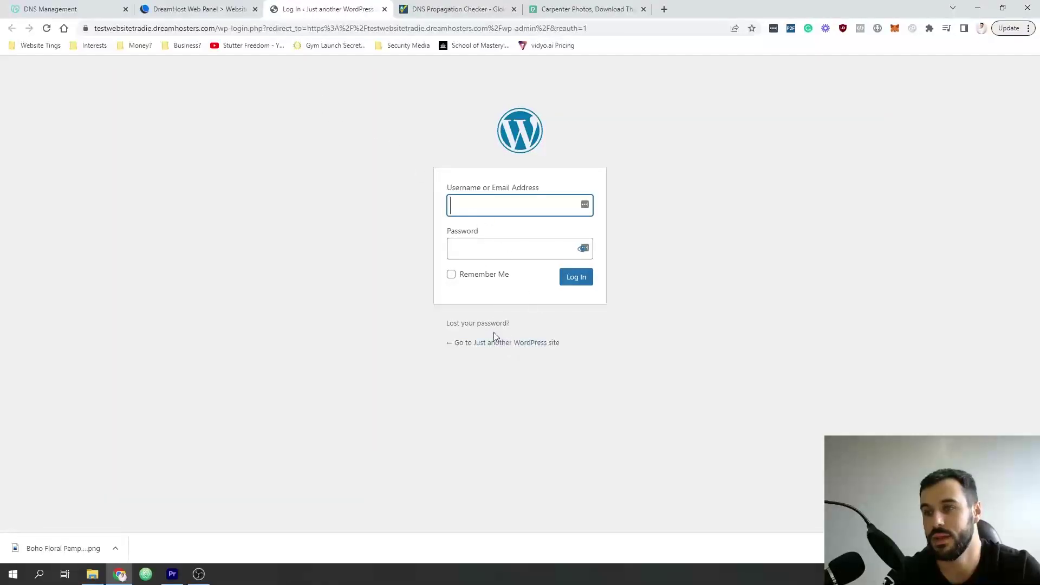
left_click(187, 6)
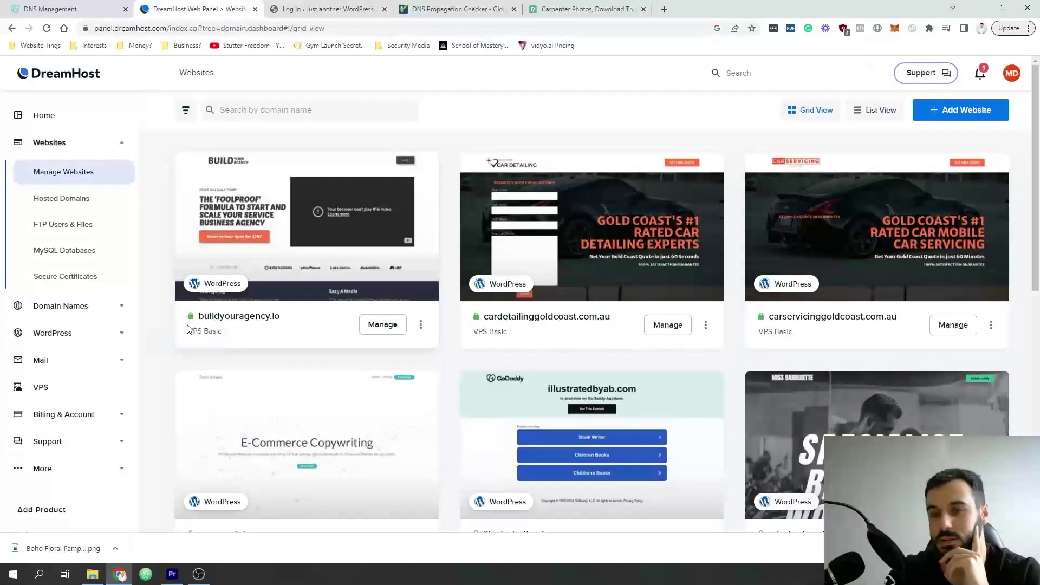
scroll(186, 327, "down", 8)
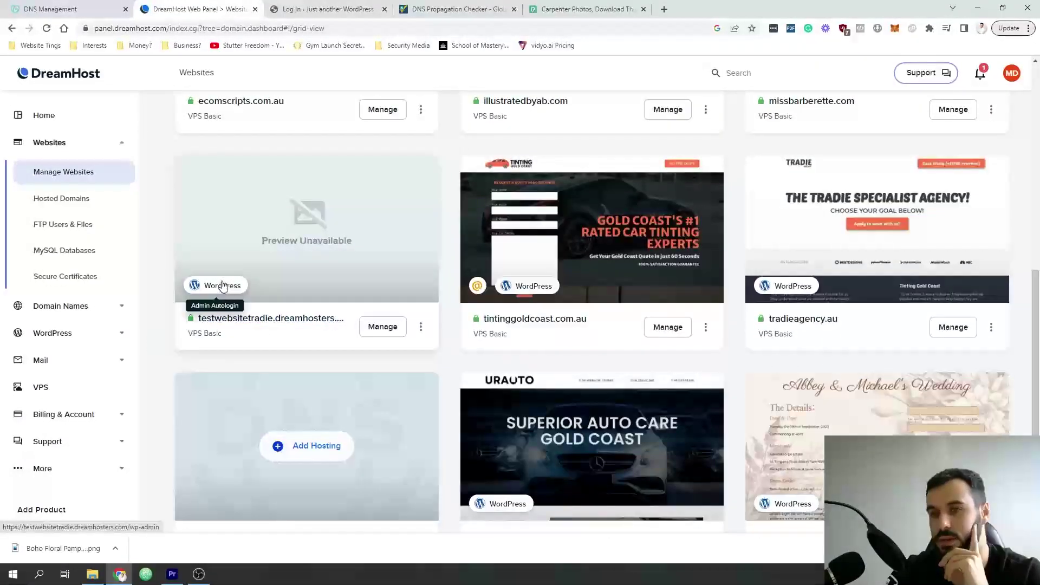
left_click(219, 286)
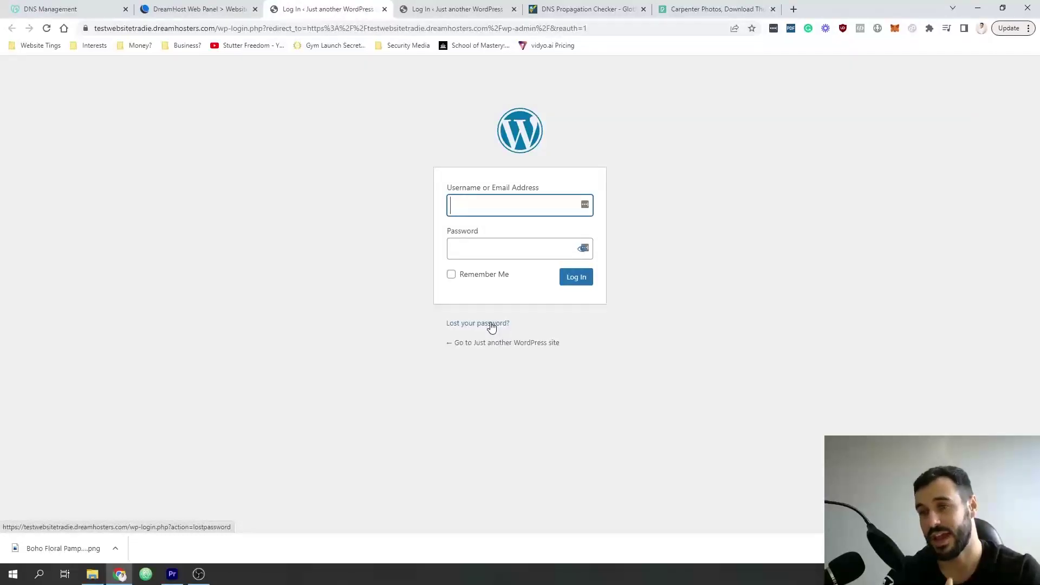
Step: Enter the admin account's e-mail on the password reset page and request a new password
left_click(492, 324)
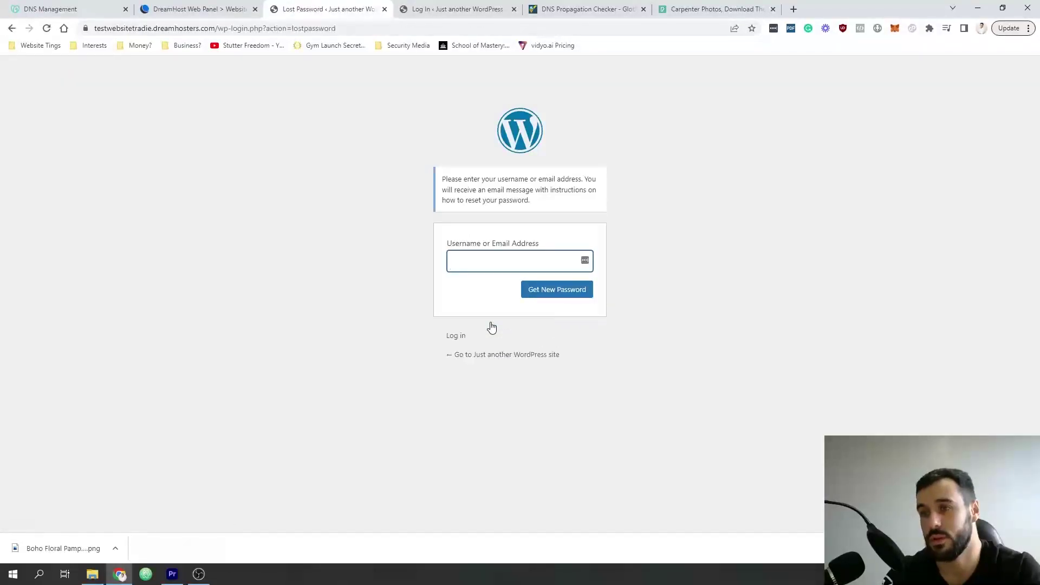
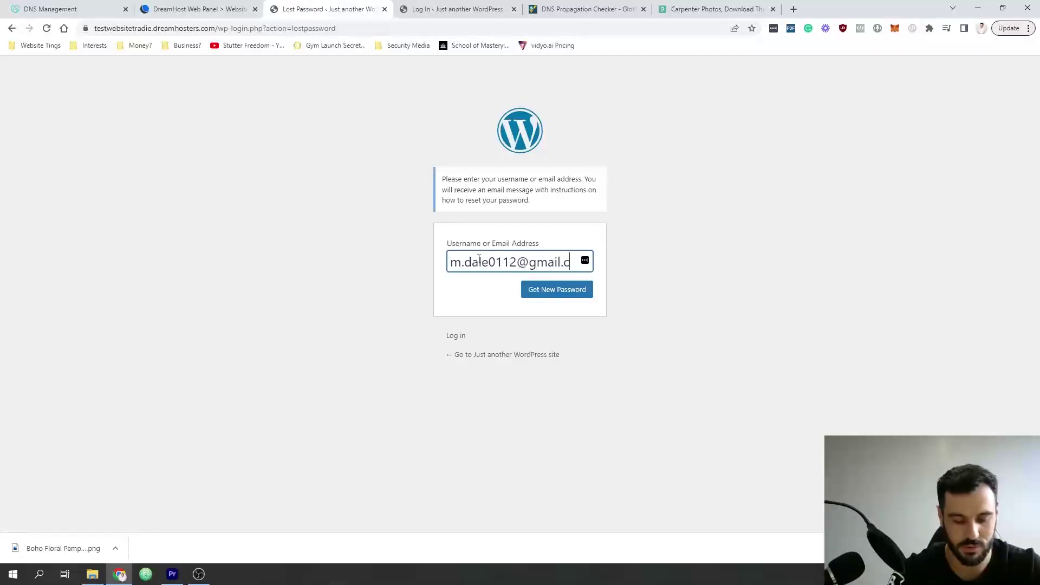
left_click(535, 292)
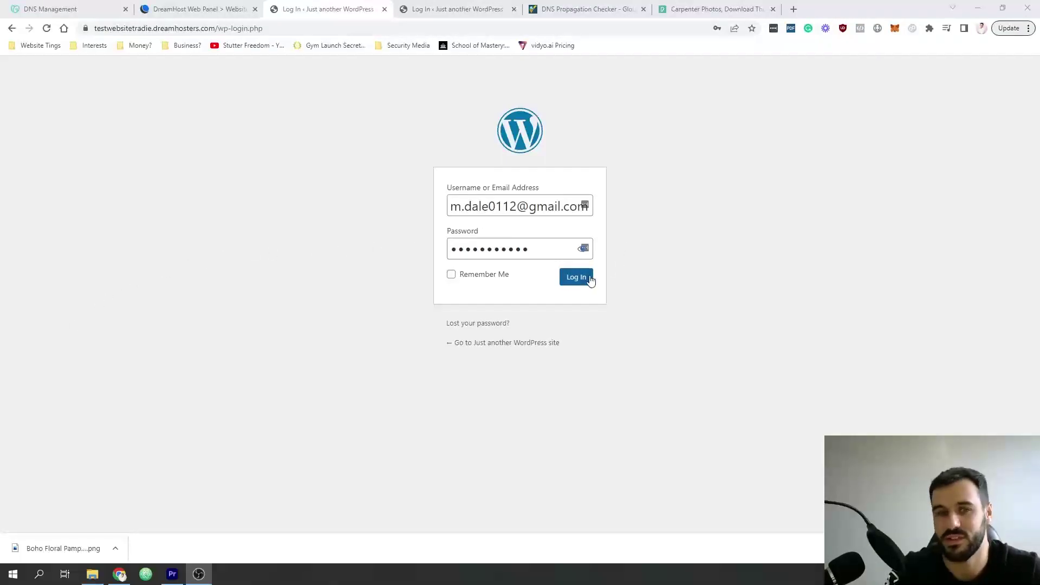
Step: Log in to the testwebsitetradie dashboard and save the password in Chrome
left_click(578, 286)
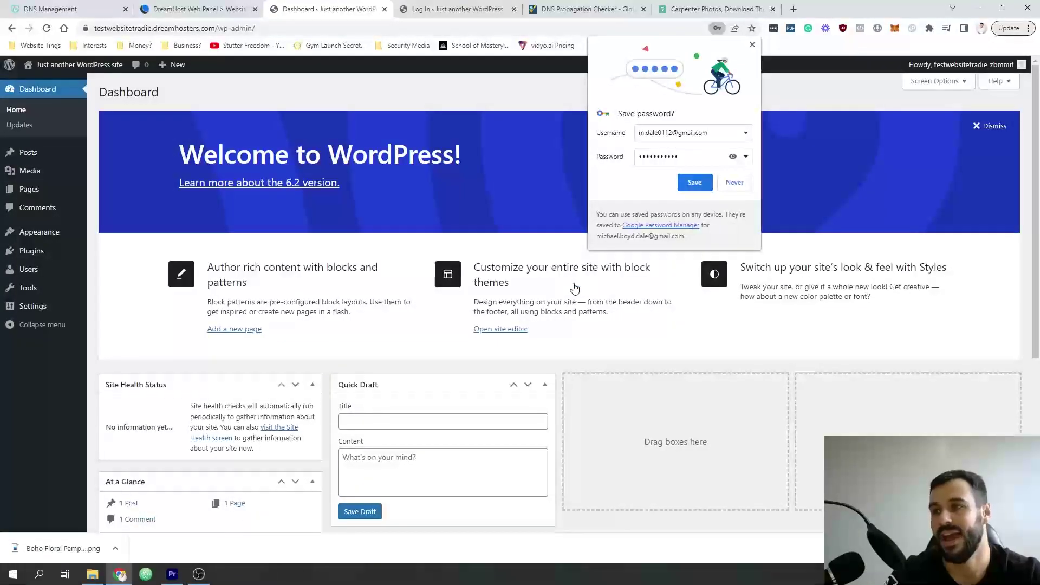
left_click(695, 182)
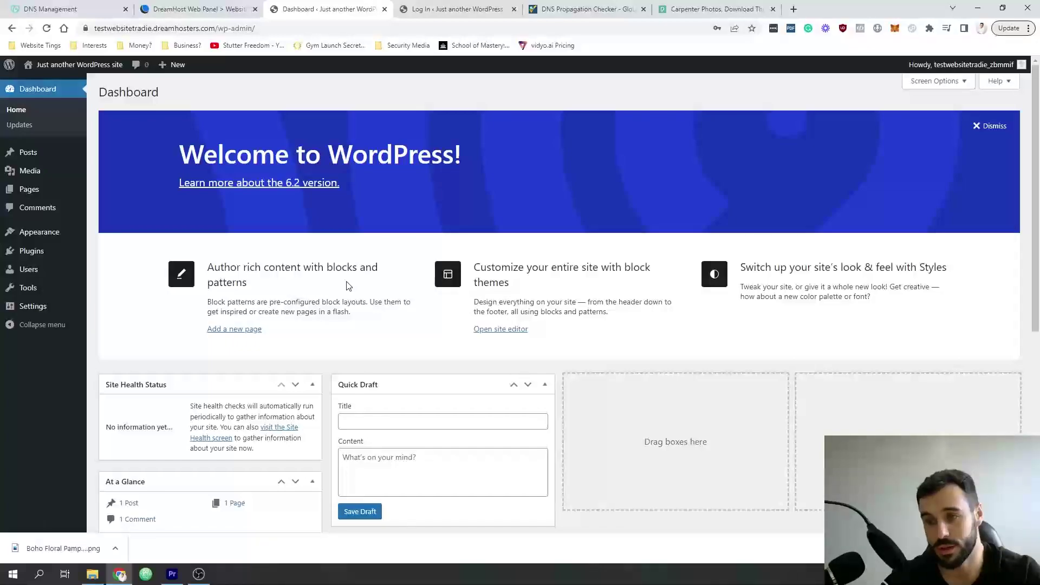
Step: Install and activate the Hello Elementor theme from Appearance > Themes > Add New
mouse_move(69, 233)
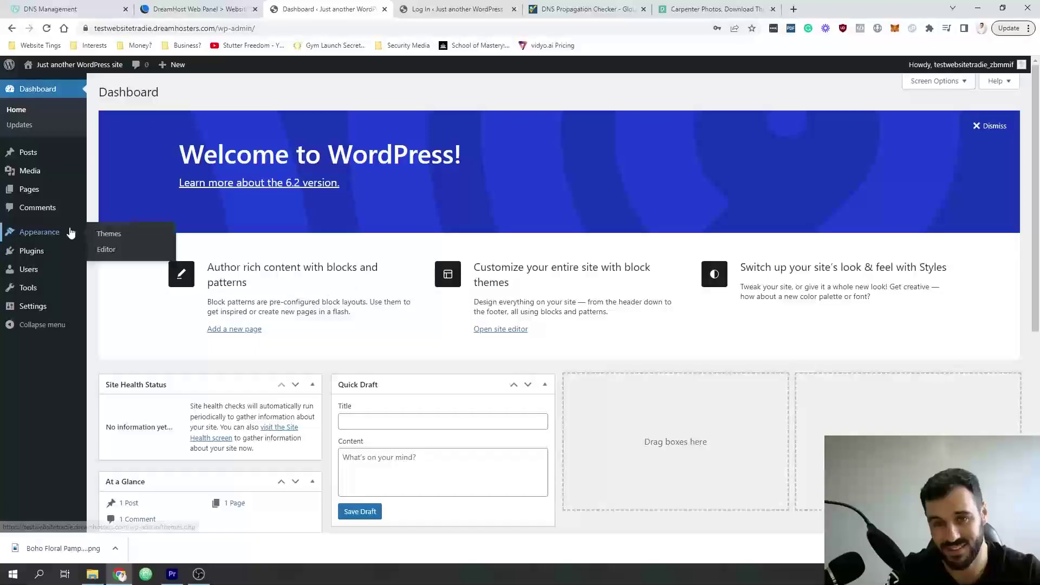
left_click(108, 235)
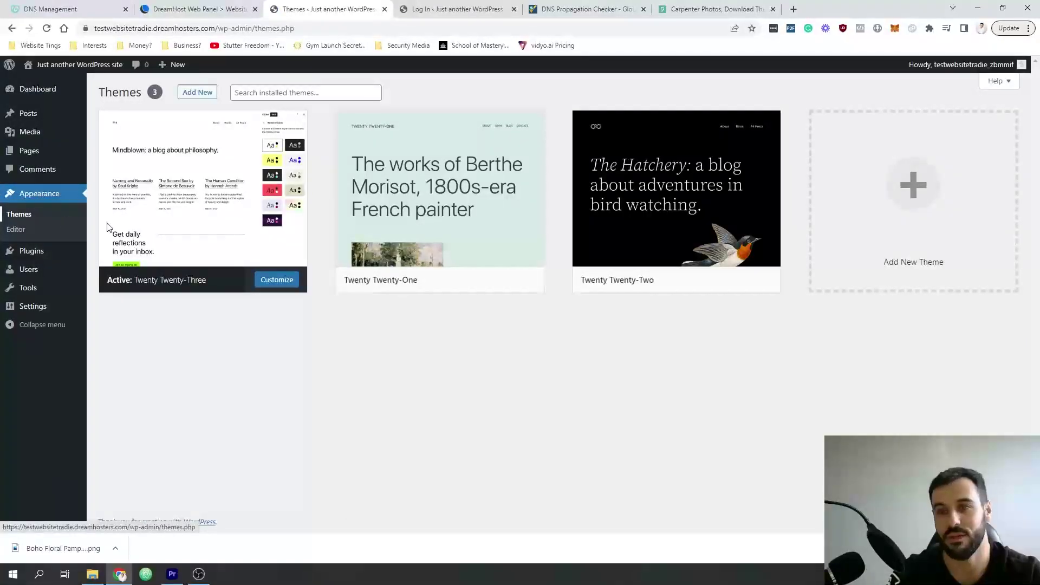
left_click(204, 92)
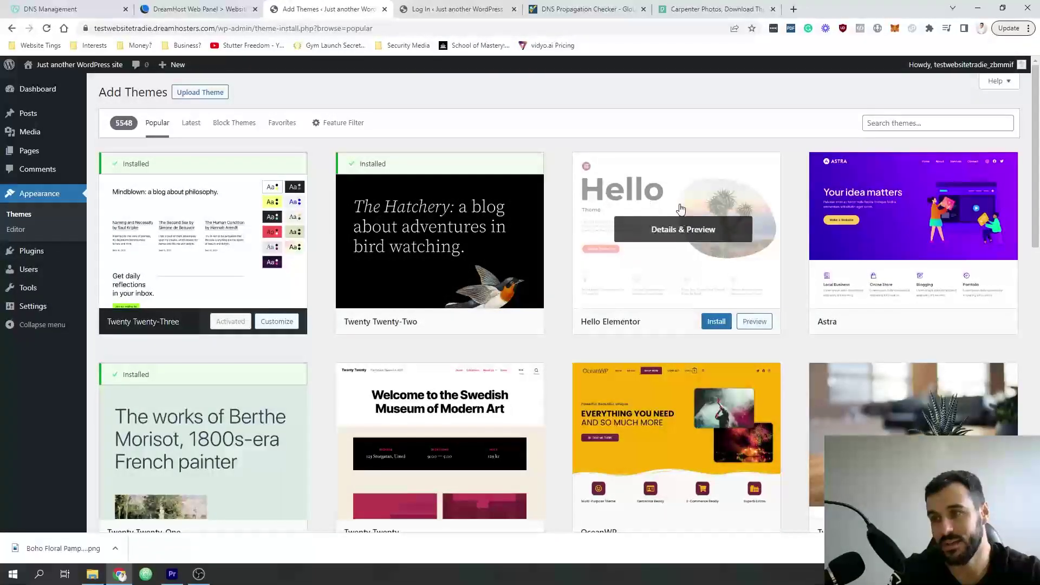
left_click(716, 321)
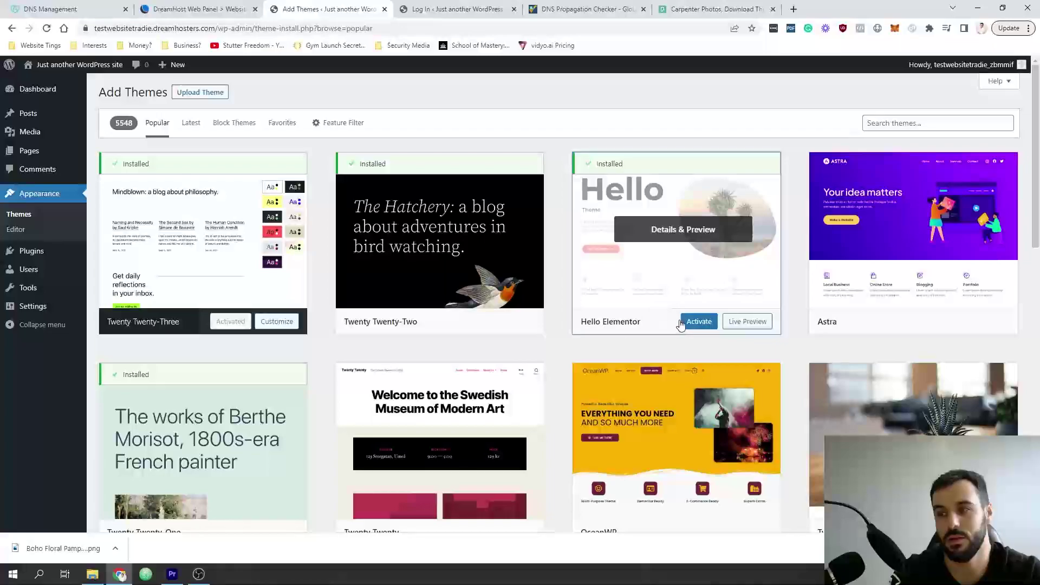
left_click(698, 322)
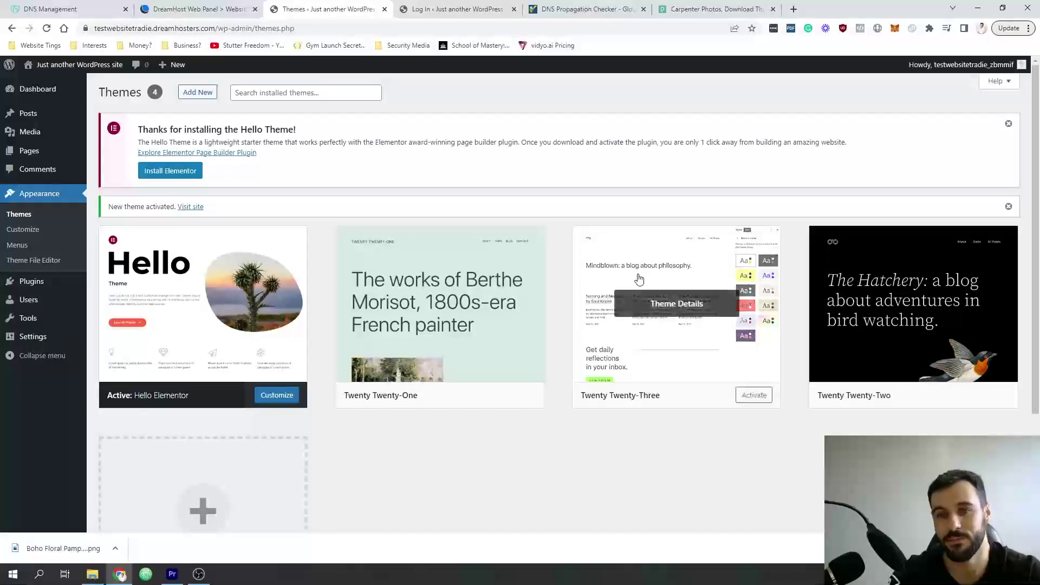
Step: Search plugins for 'ele' and install Elementor Website Builder and Elementor Header & Footer Builder
mouse_move(33, 282)
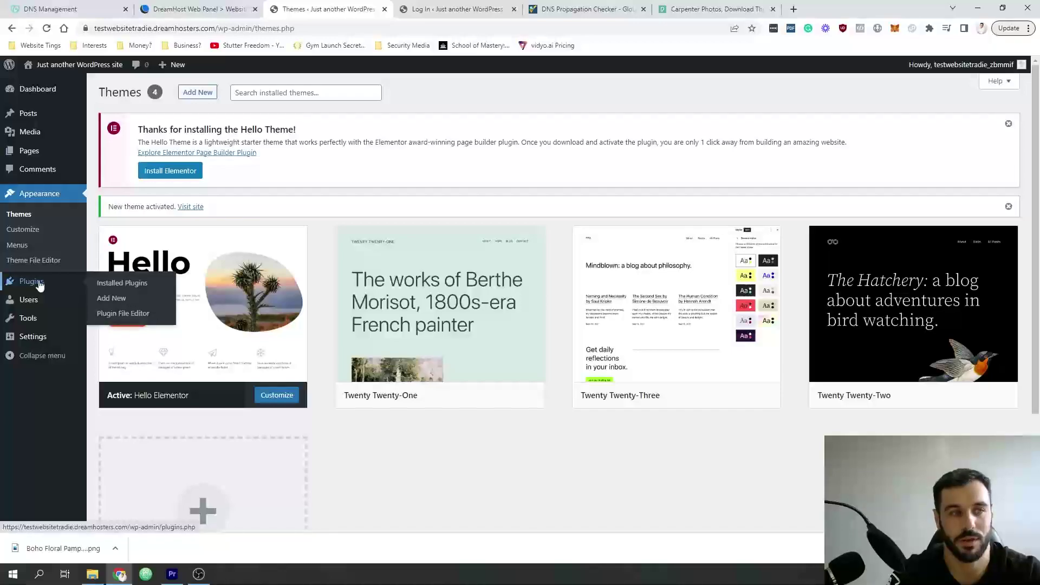
left_click(117, 299)
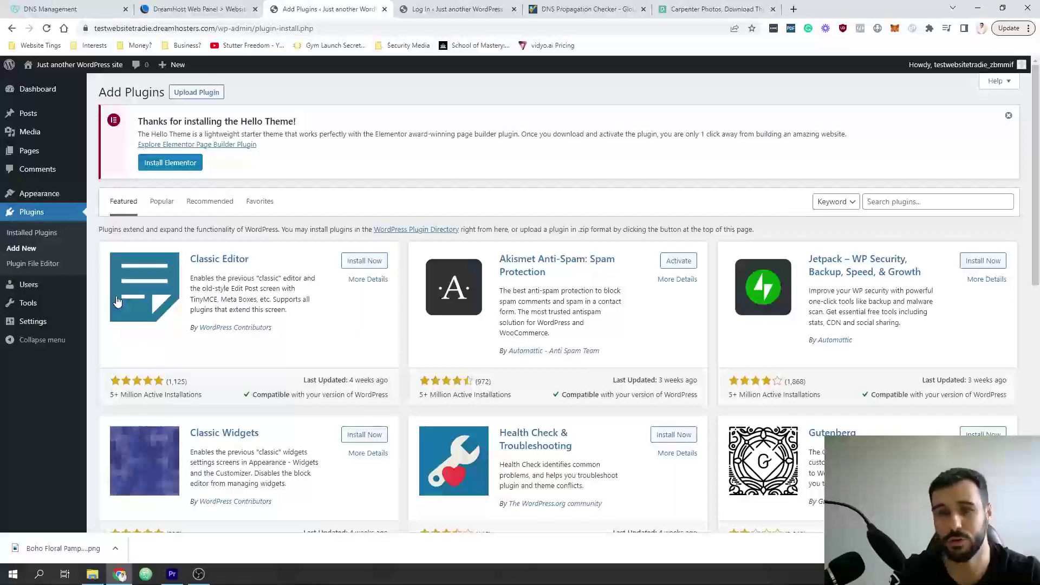
left_click(893, 202)
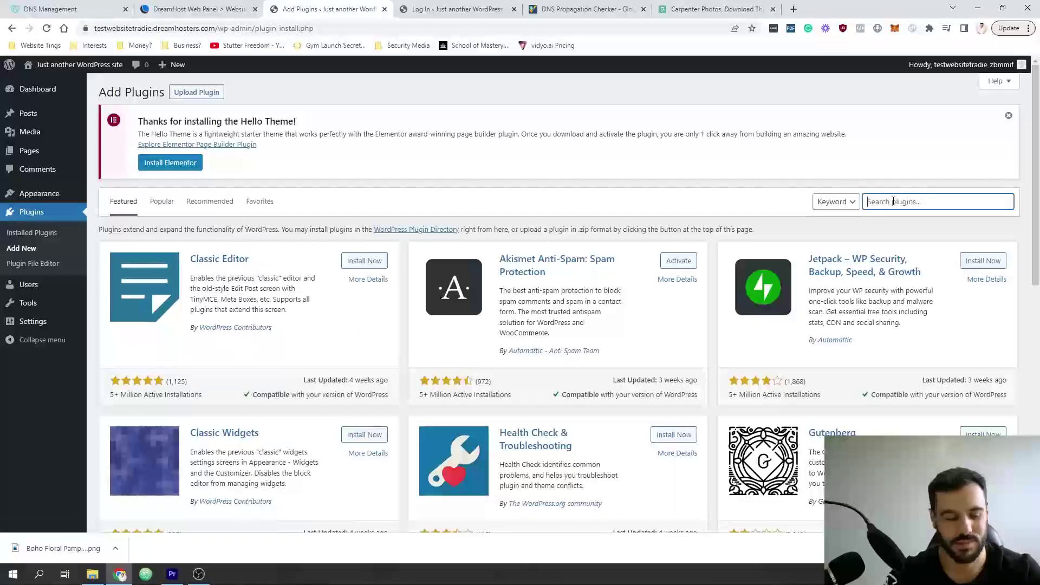
type("elementor")
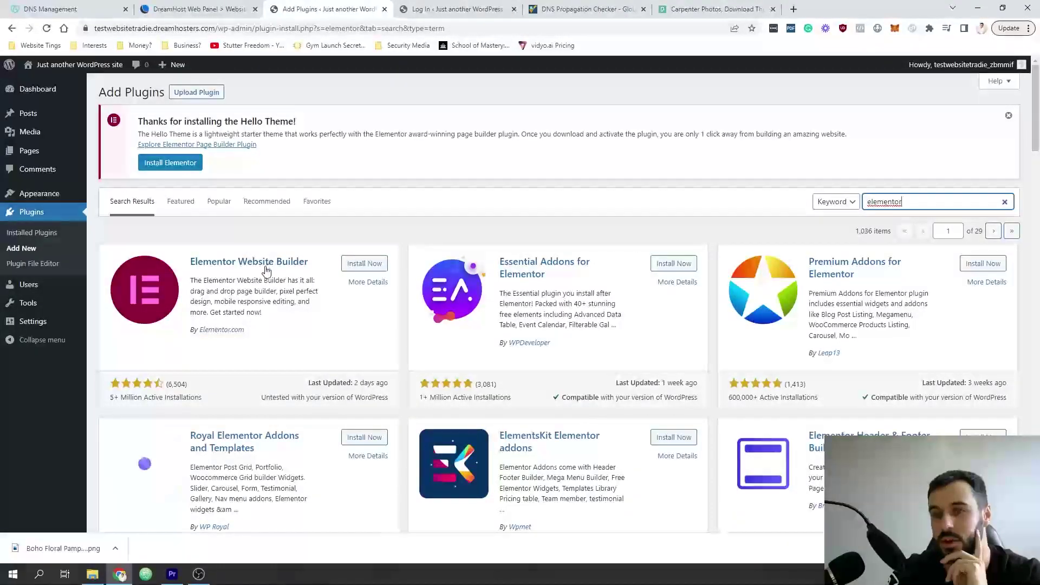
left_click(362, 265)
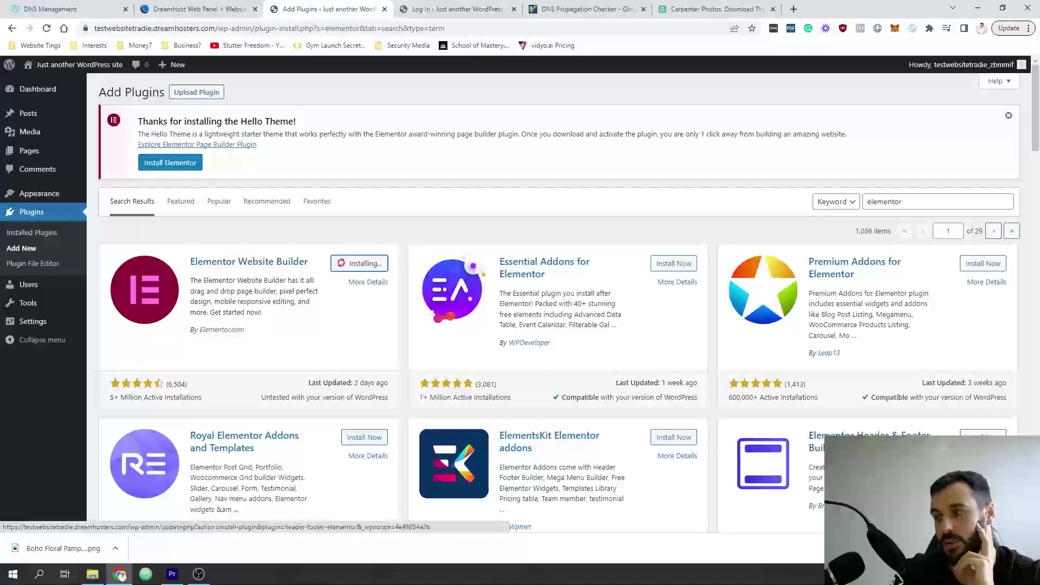
left_click(983, 438)
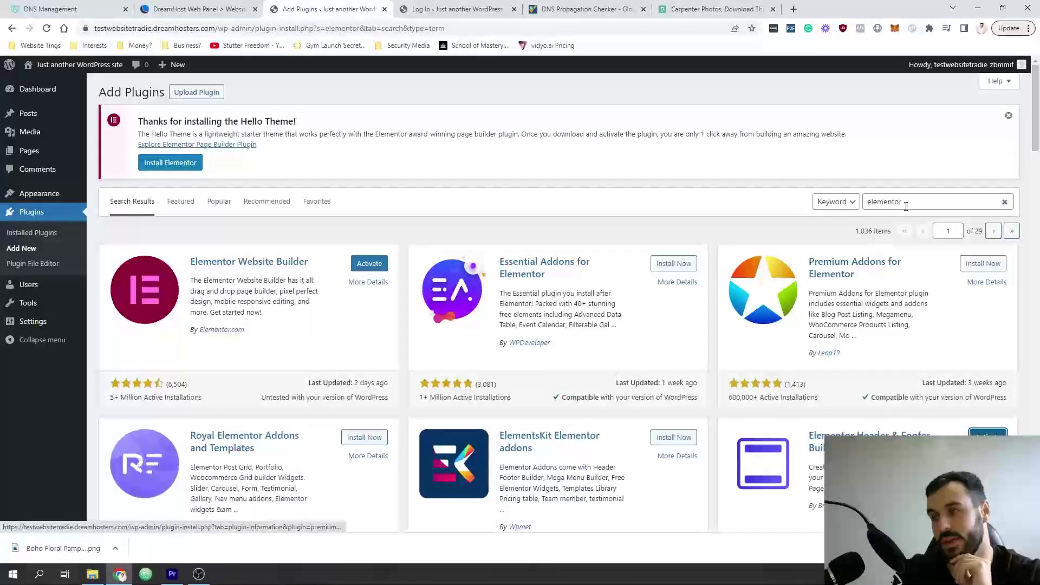
Step: Search for 'yoast' and install Yoast SEO and Yoast Duplicate Post
double_click(886, 202)
type("yoast")
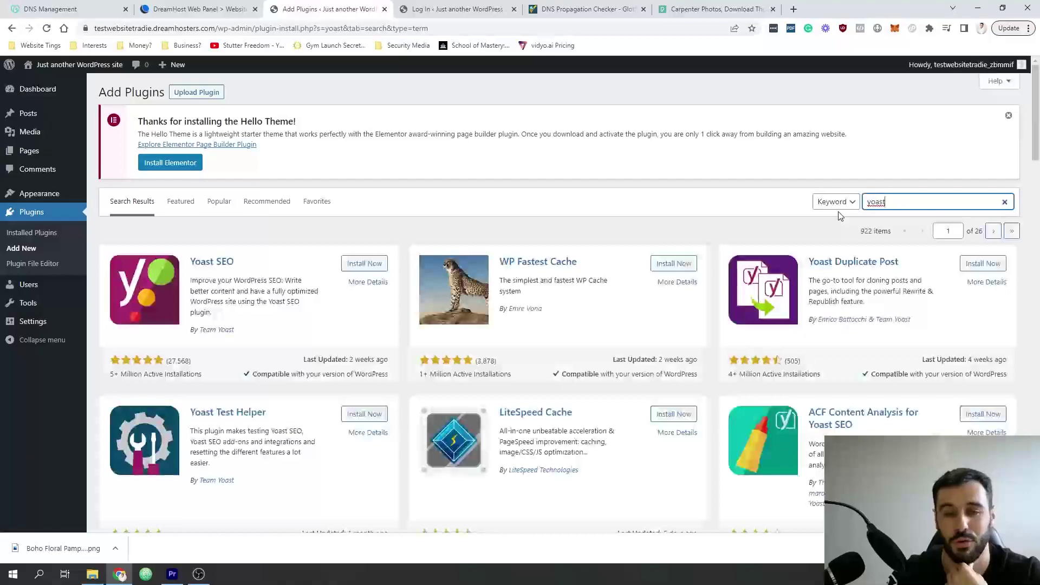
left_click(361, 265)
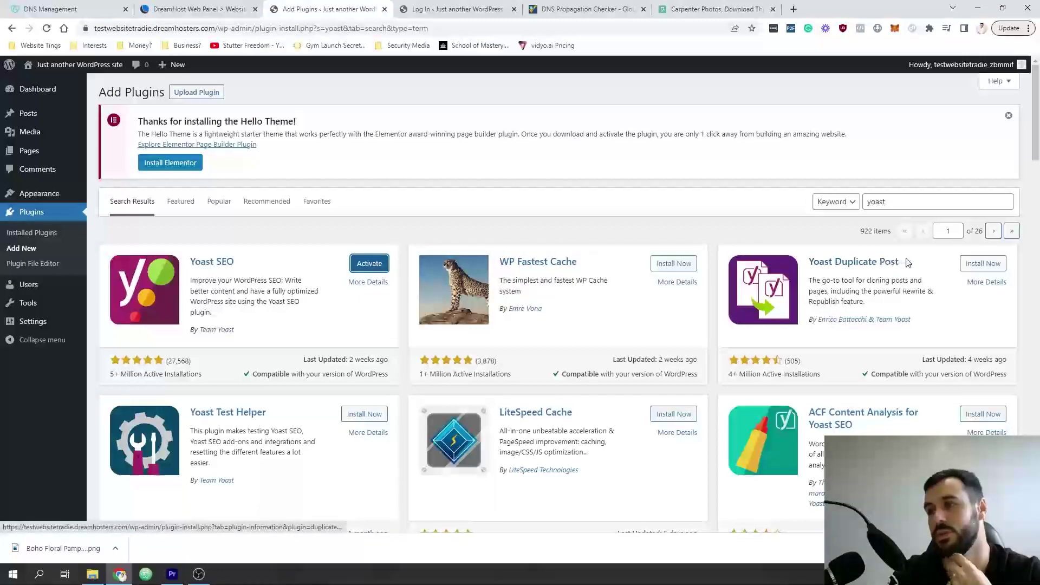
left_click(976, 266)
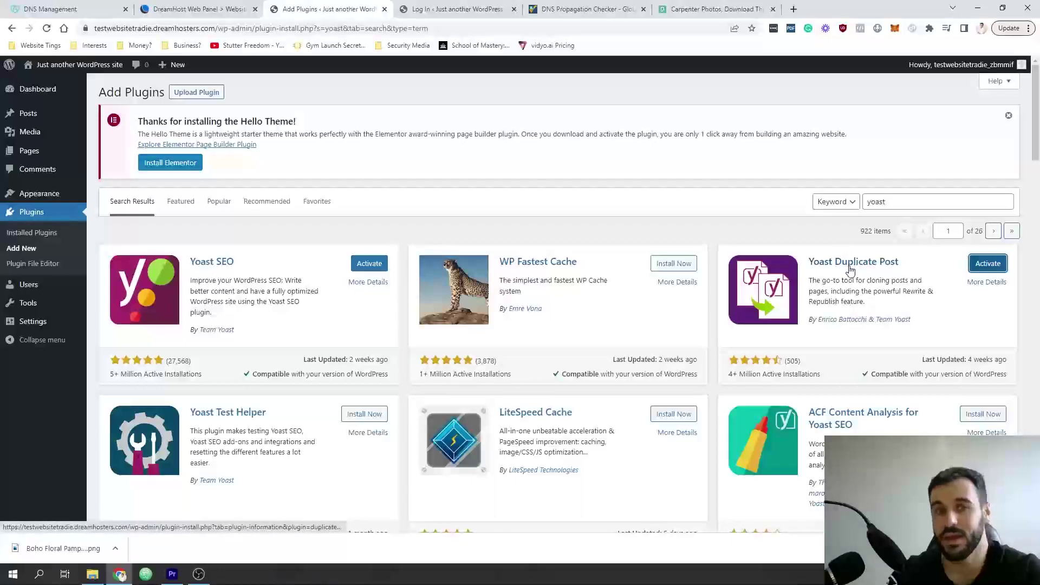
Step: Search 'contact' and 'flamingo' in Add Plugins, installing Contact Form 7 and Flamingo
left_click_drag(900, 202, 860, 200)
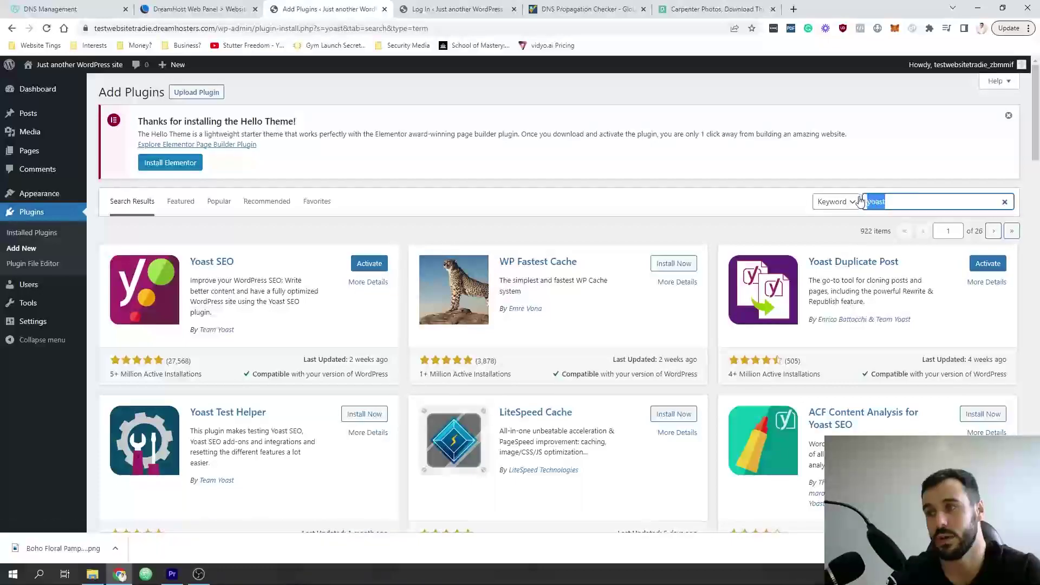
type("co")
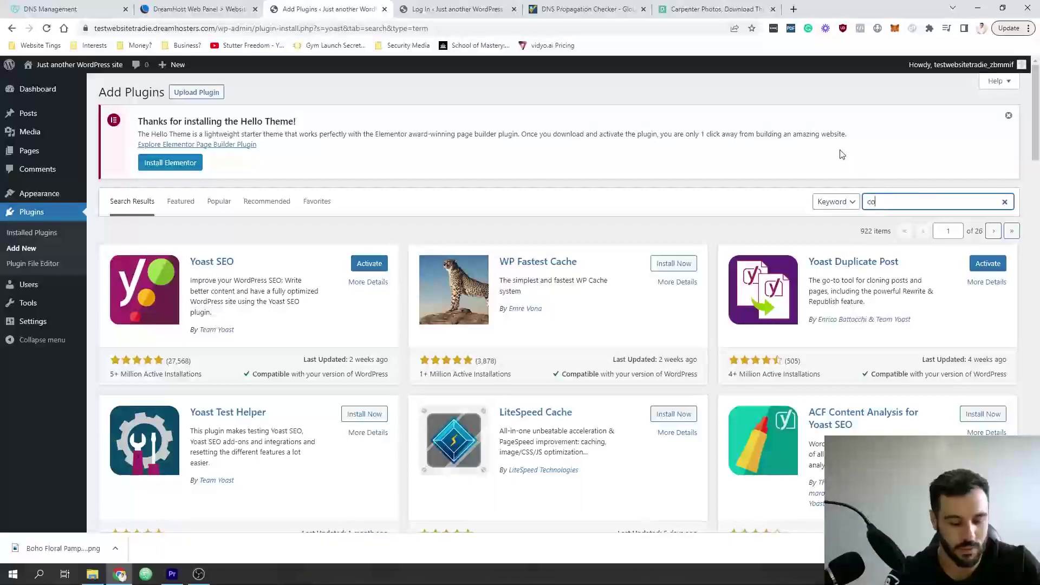
type("ntact form 7")
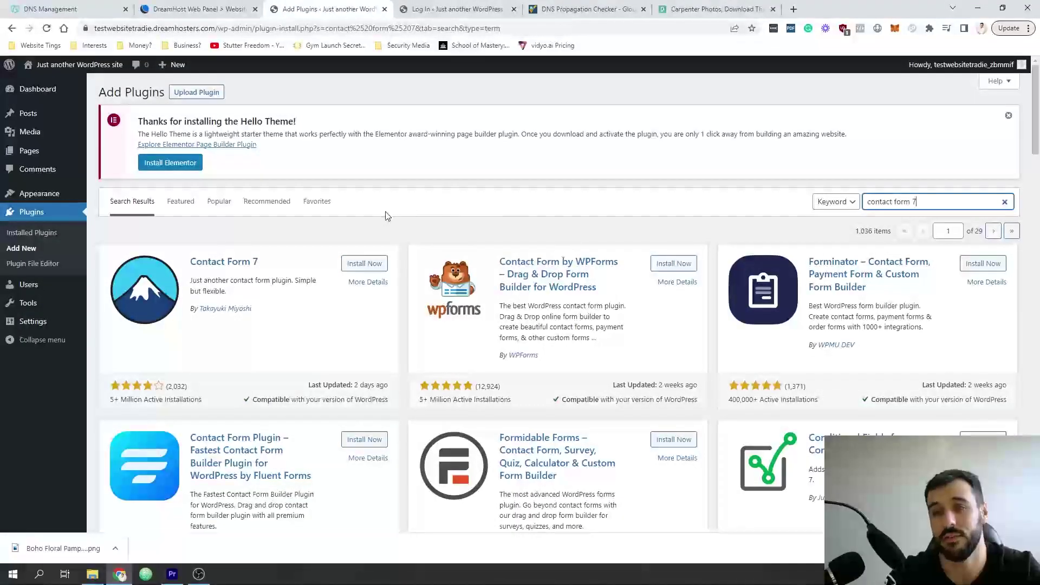
left_click(364, 264)
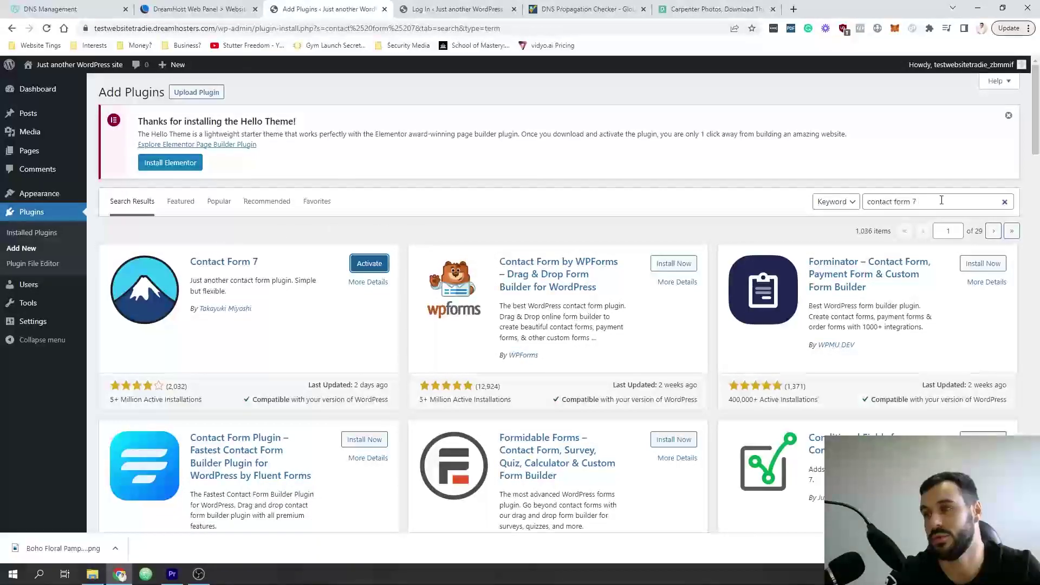
left_click_drag(940, 200, 848, 207)
type("flamingo")
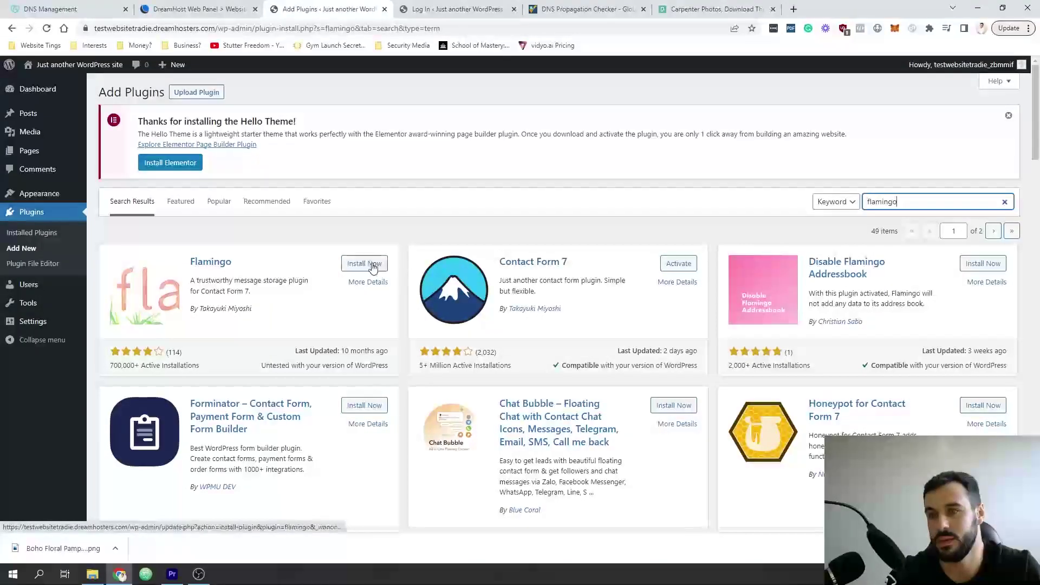
left_click(371, 267)
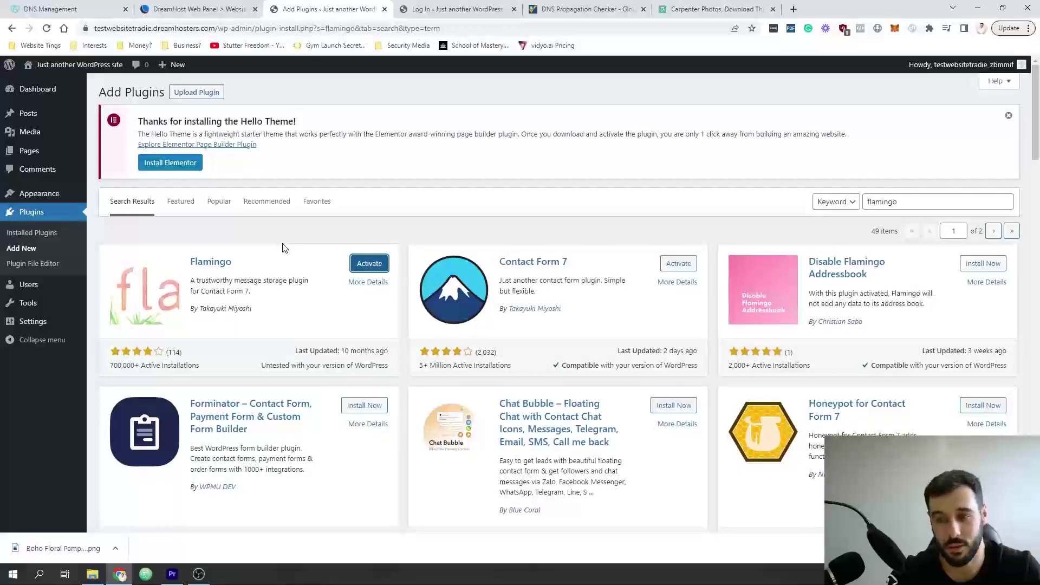
Step: Tick Elementor, Flamingo, Yoast Duplicate Post, Yoast SEO and the other new plugins
left_click(45, 234)
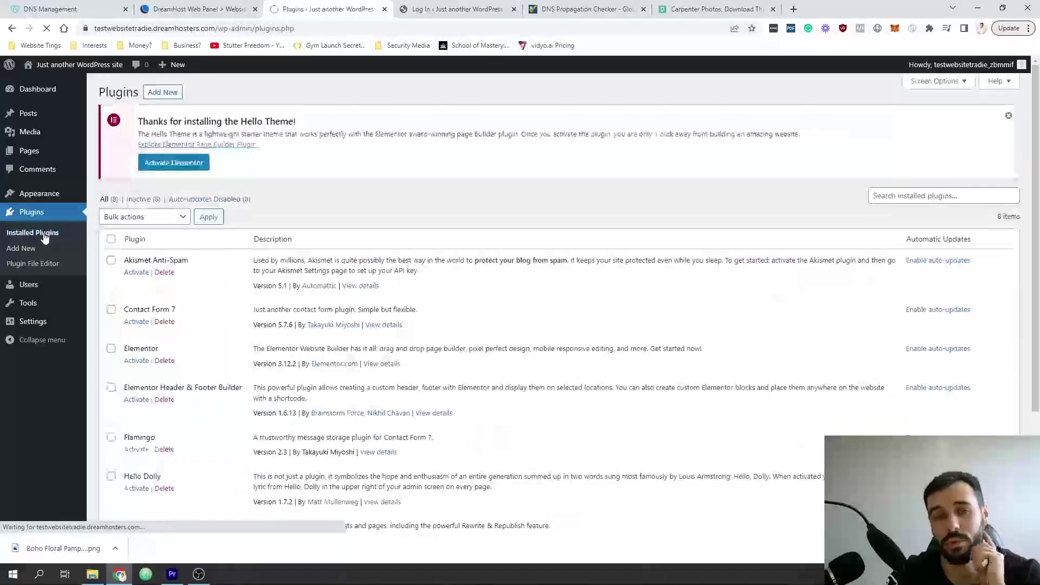
scroll(201, 272, "down", 3)
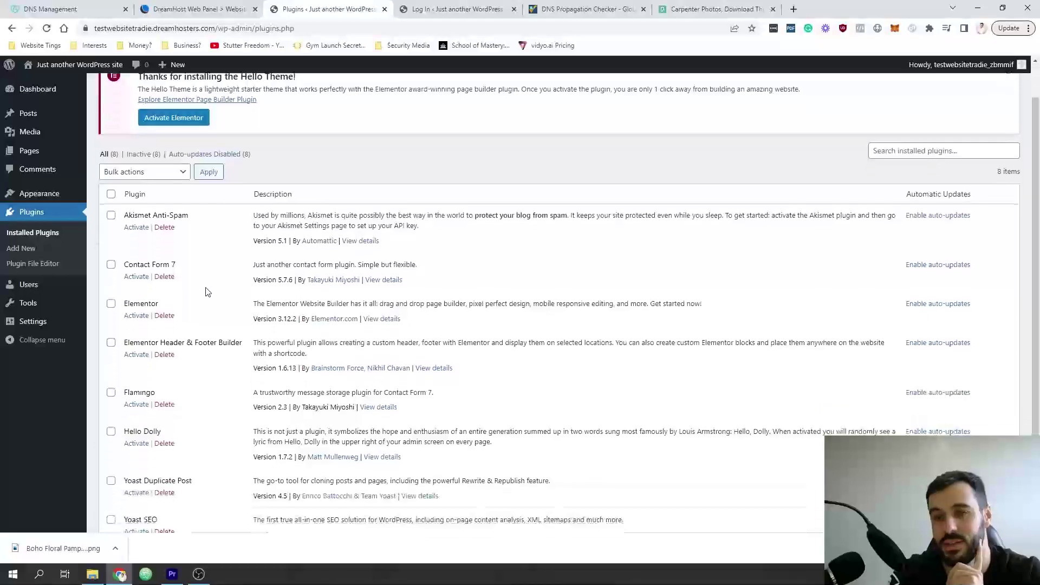
scroll(222, 364, "up", 3)
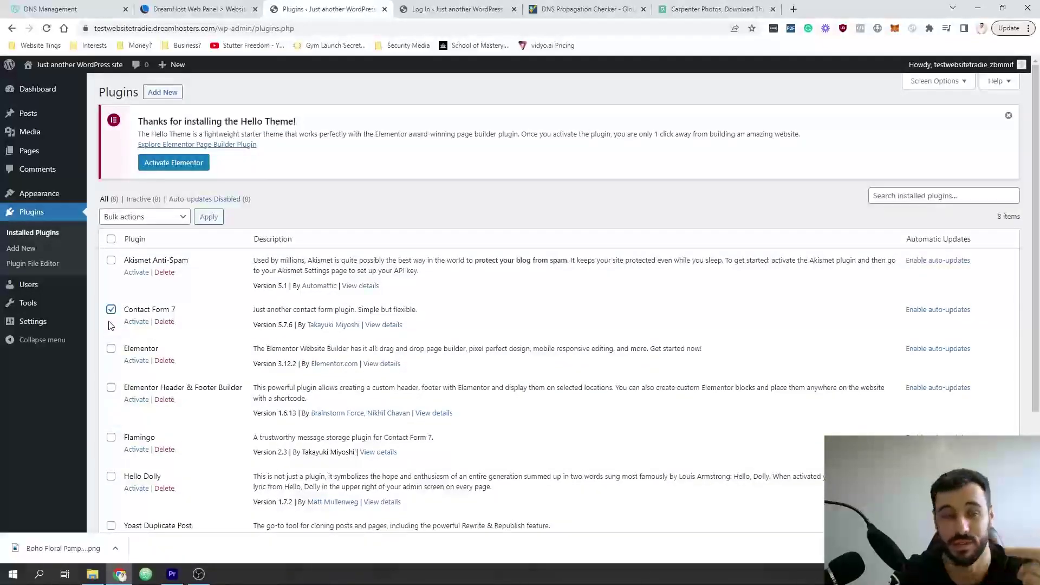
scroll(111, 325, "down", 1)
left_click(111, 294)
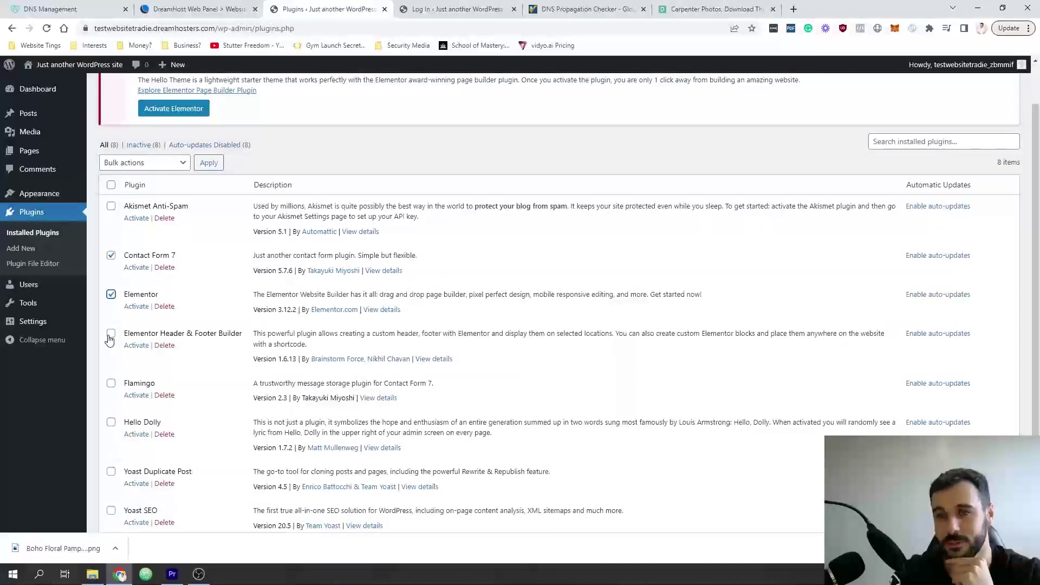
scroll(123, 375, "down", 2)
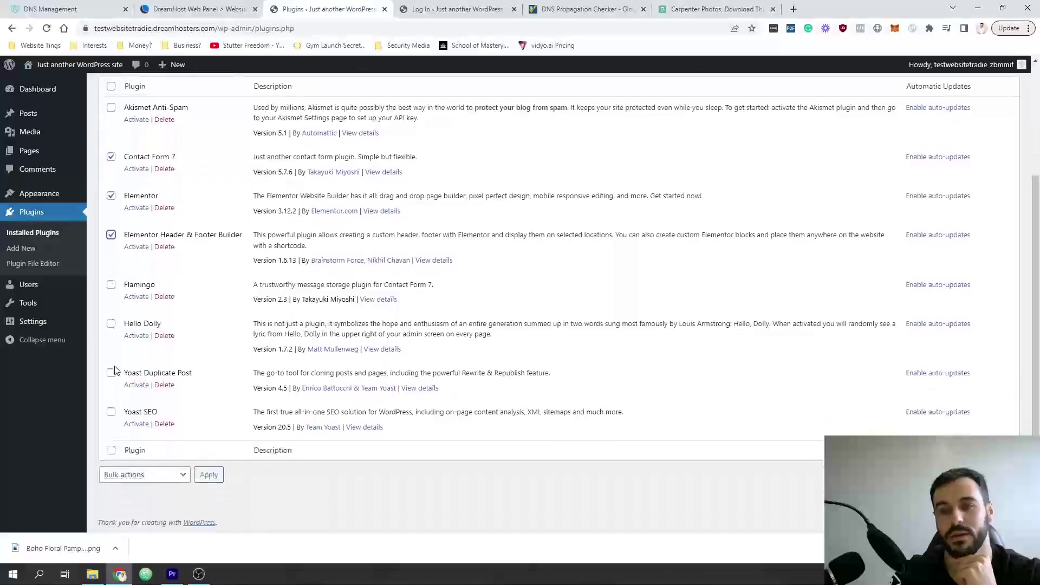
left_click(111, 284)
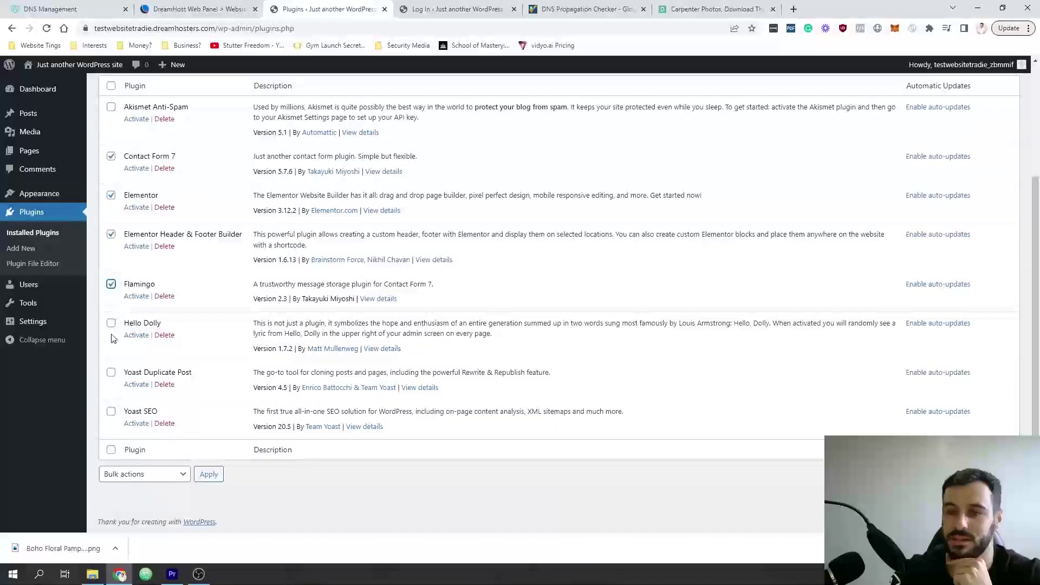
left_click(111, 372)
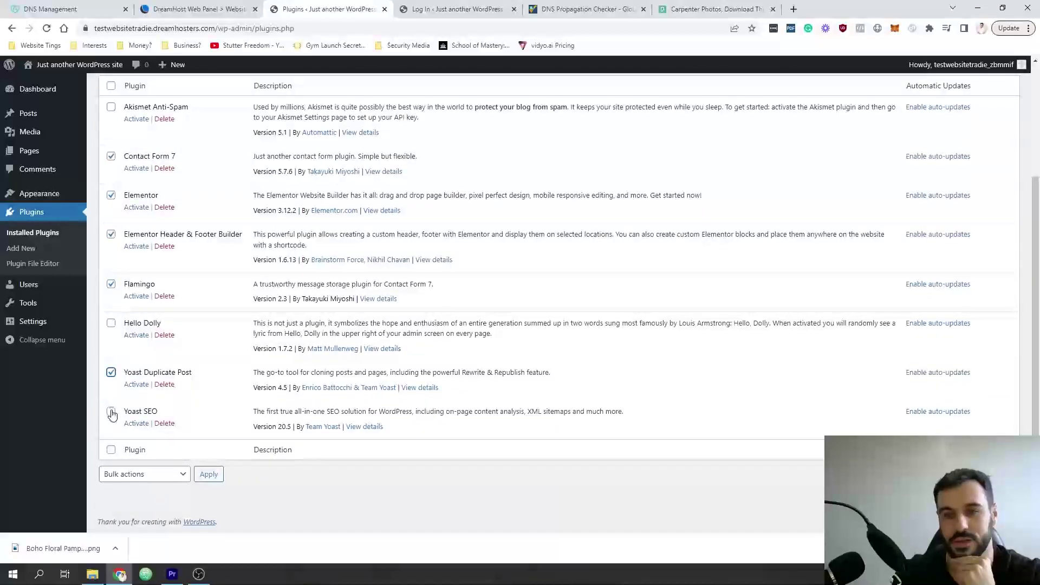
left_click(111, 413)
Step: Apply the Activate bulk action to the checked plugins
scroll(183, 385, "up", 3)
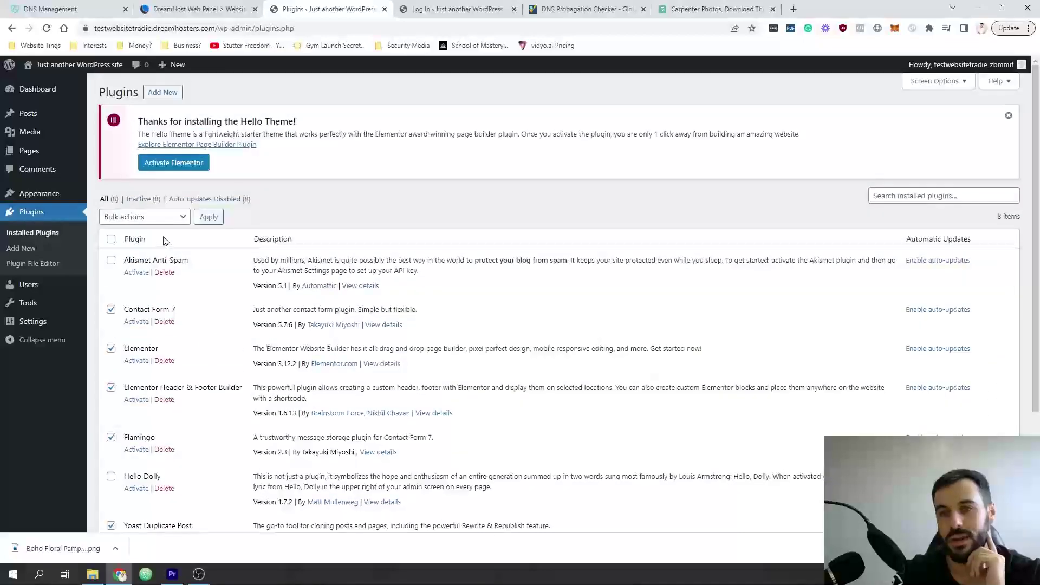
left_click(145, 218)
left_click(143, 242)
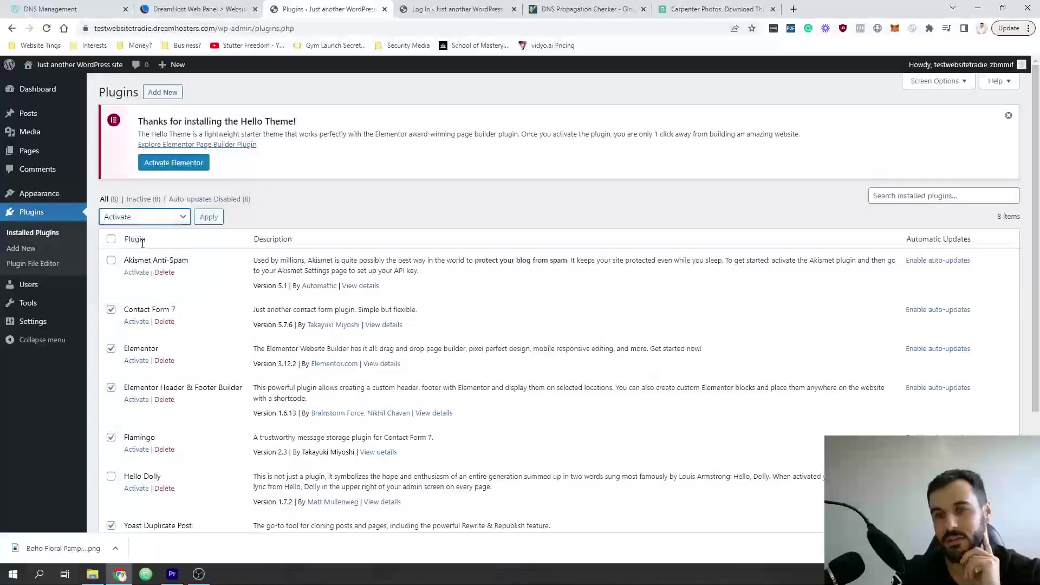
left_click(210, 217)
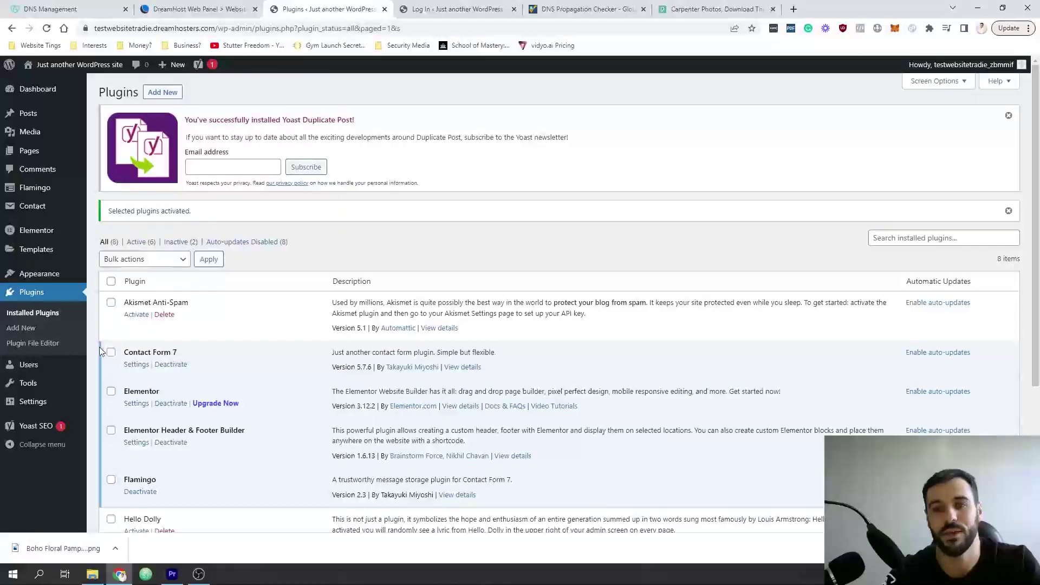
mouse_move(44, 402)
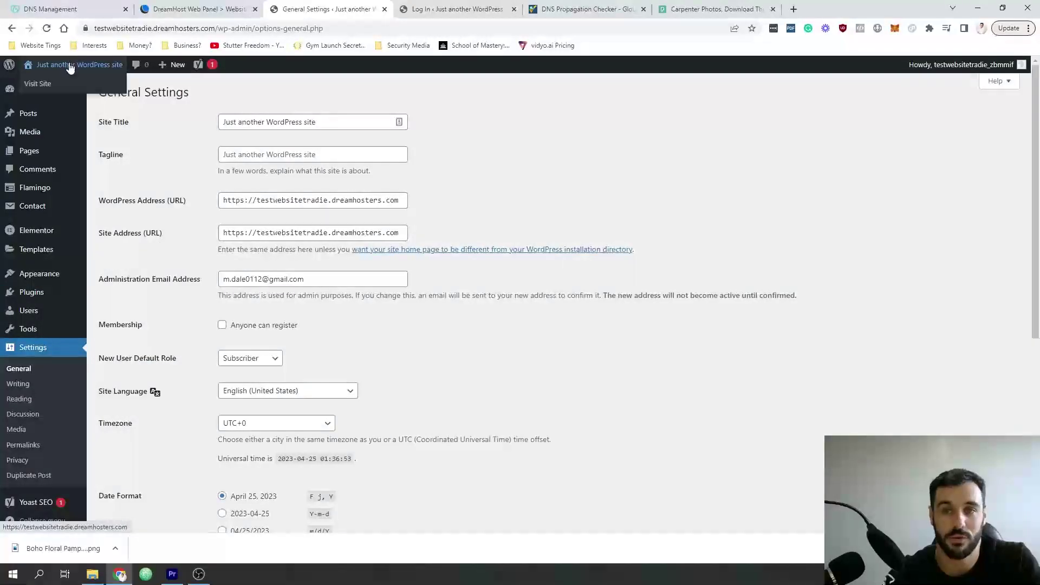
Step: Change the Site Title to 'Test Website' in General Settings and save the changes
left_click_drag(344, 122, 206, 124)
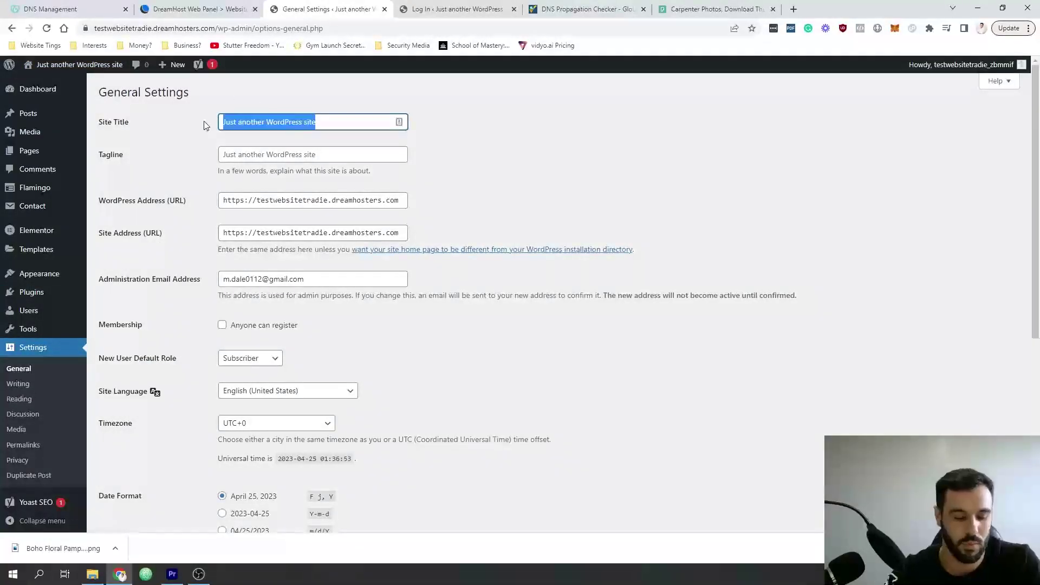
type("Te")
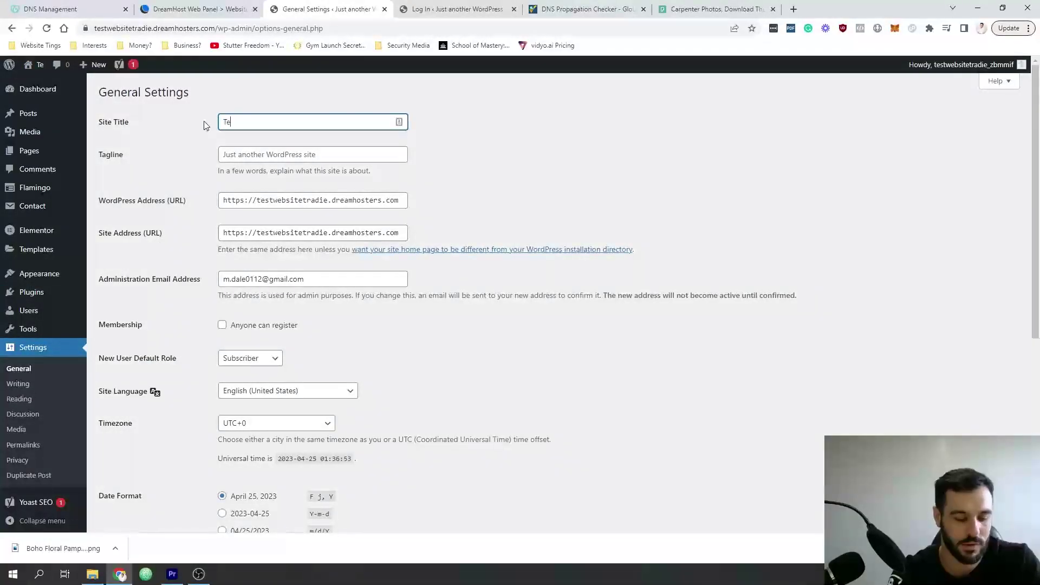
type("st Website")
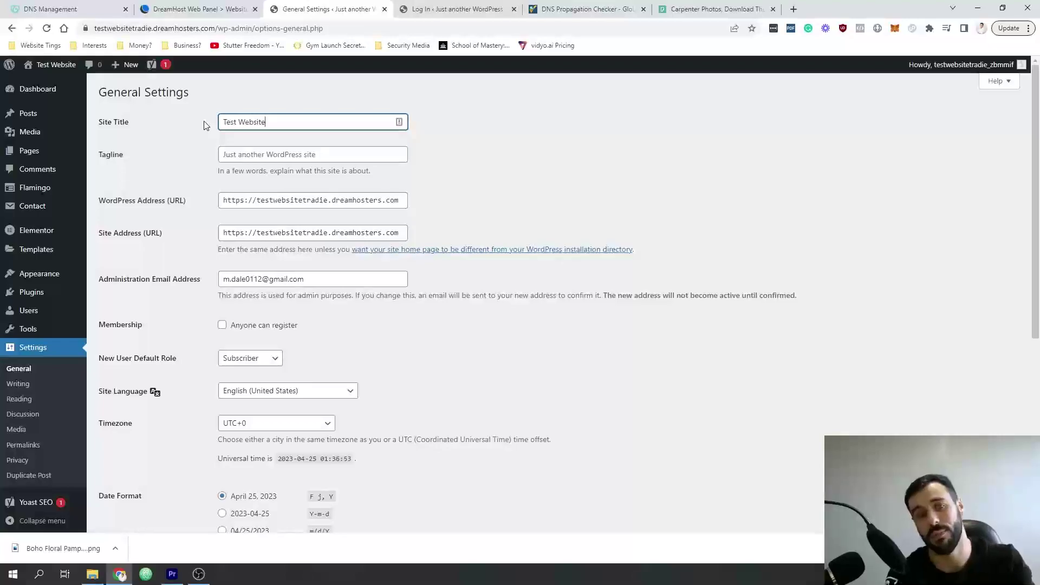
scroll(465, 372, "down", 6)
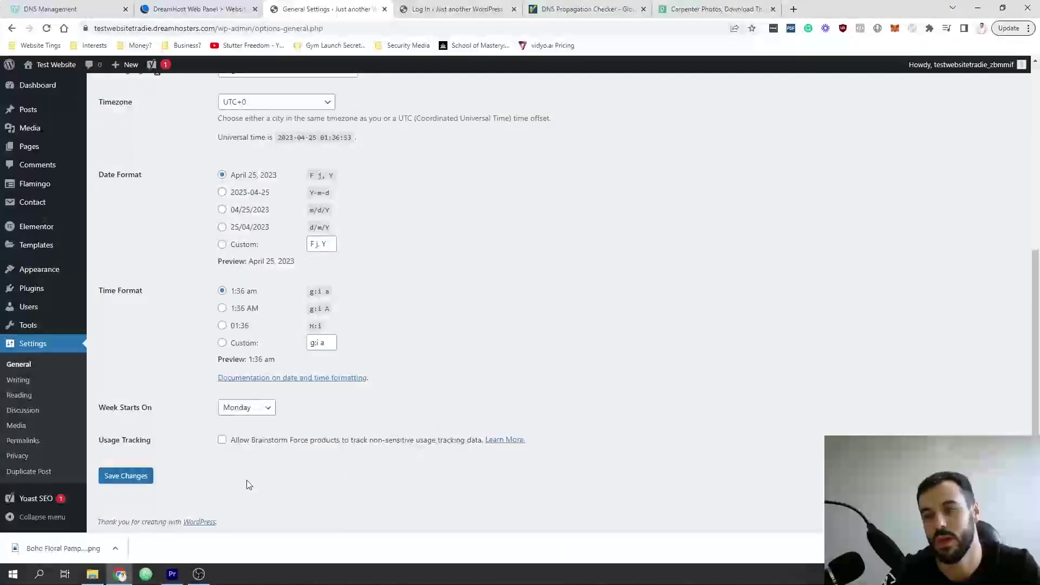
left_click(144, 486)
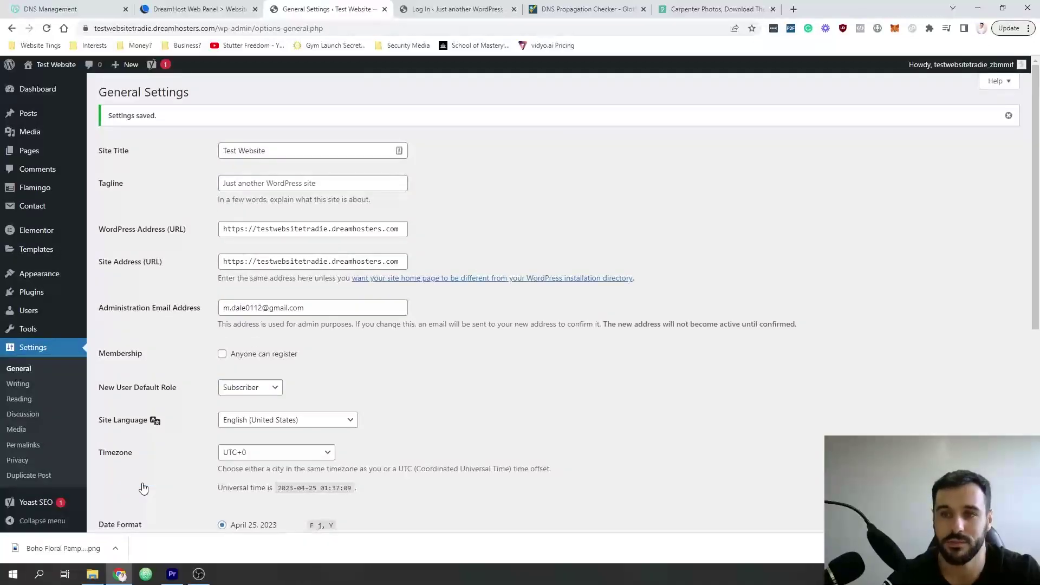
Step: Create a new page titled 'Home' using the Elementor Full Width template
left_click(35, 155)
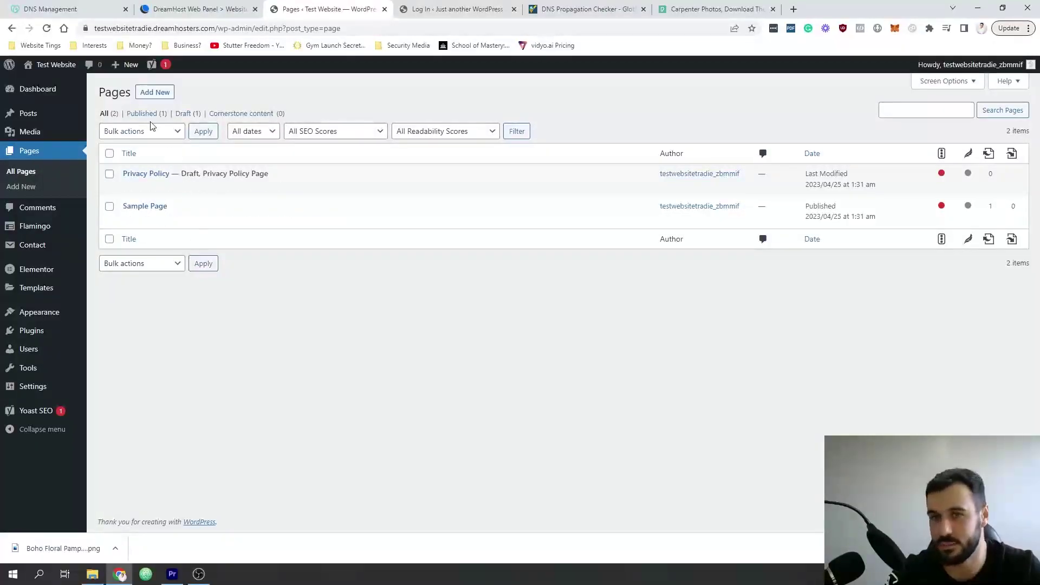
left_click(152, 95)
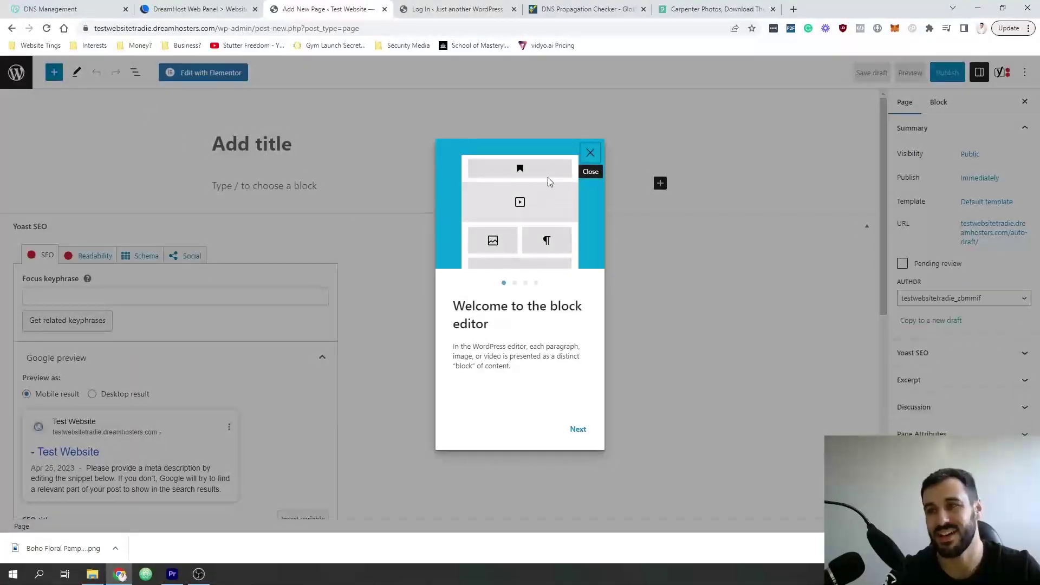
left_click(590, 152)
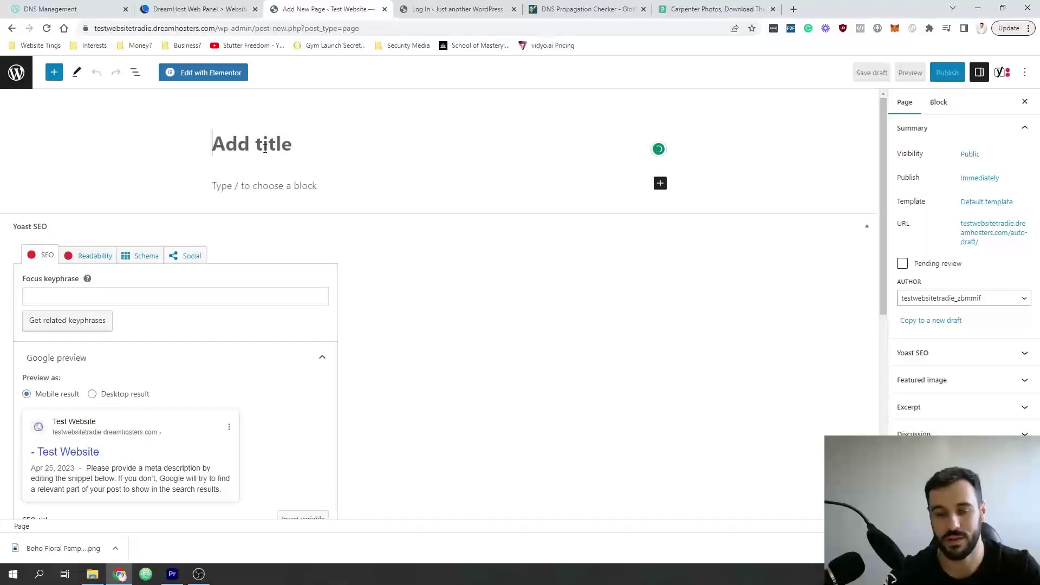
type("Home")
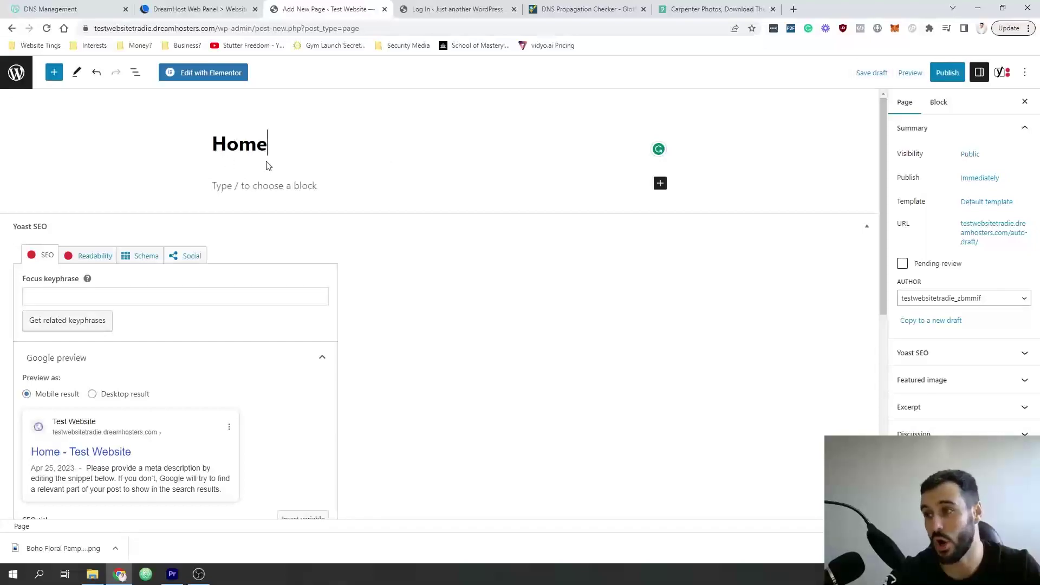
left_click(991, 202)
left_click(954, 291)
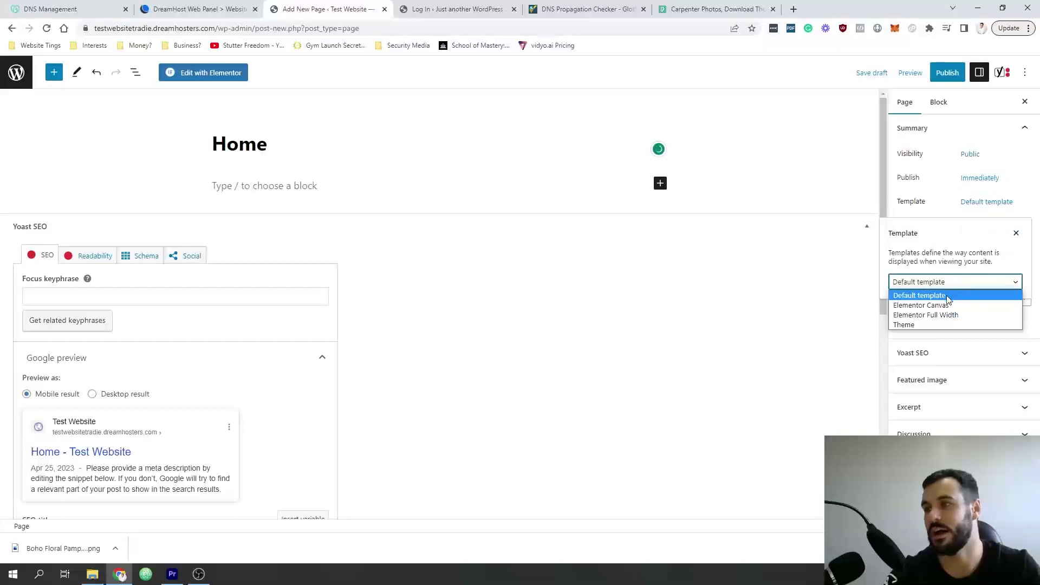
left_click(948, 318)
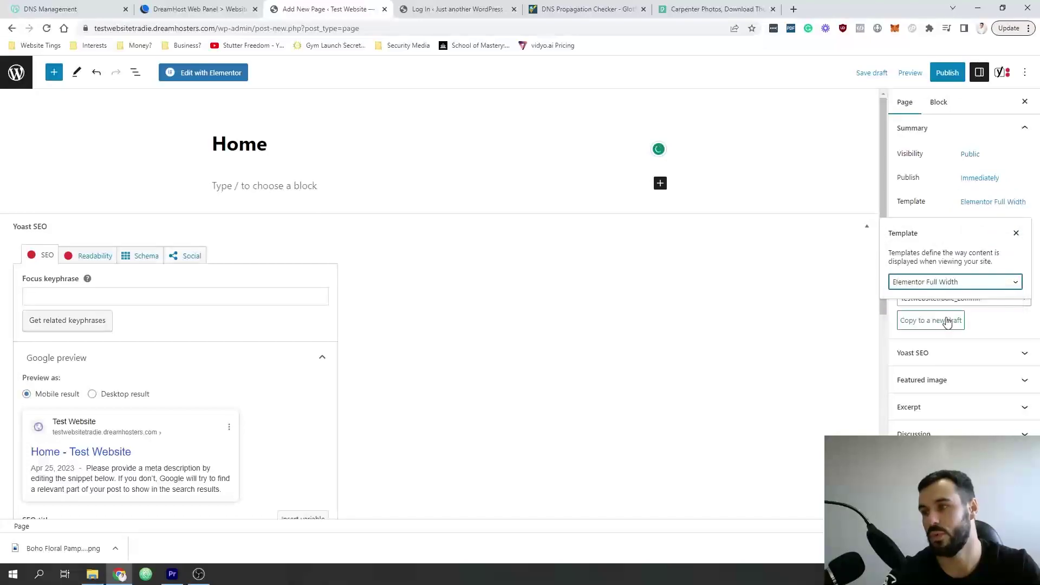
left_click(817, 340)
Step: Publish the Home page, return to the pages list, then switch to the Pexels photos
left_click(947, 76)
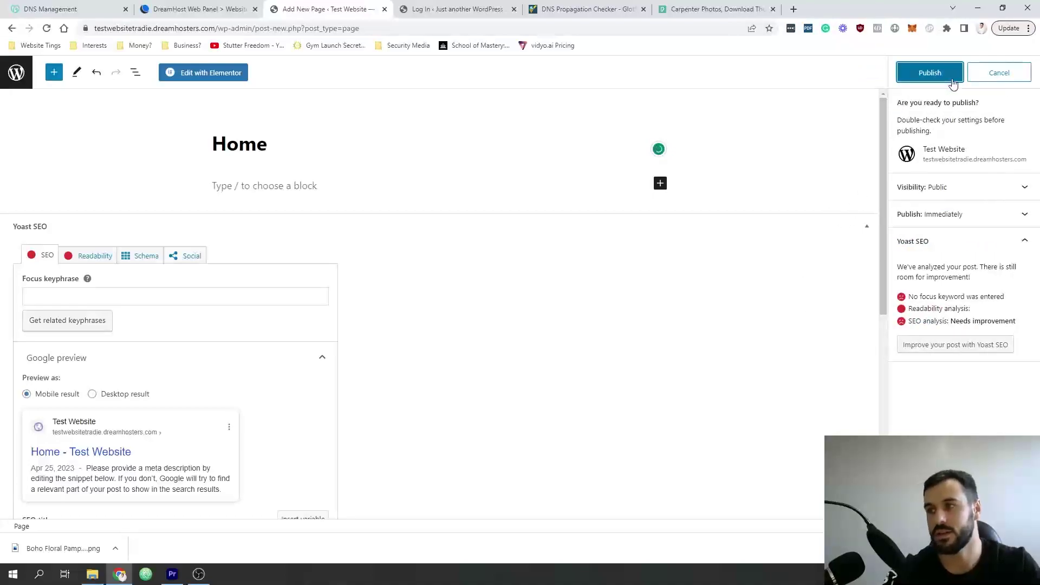
left_click(952, 80)
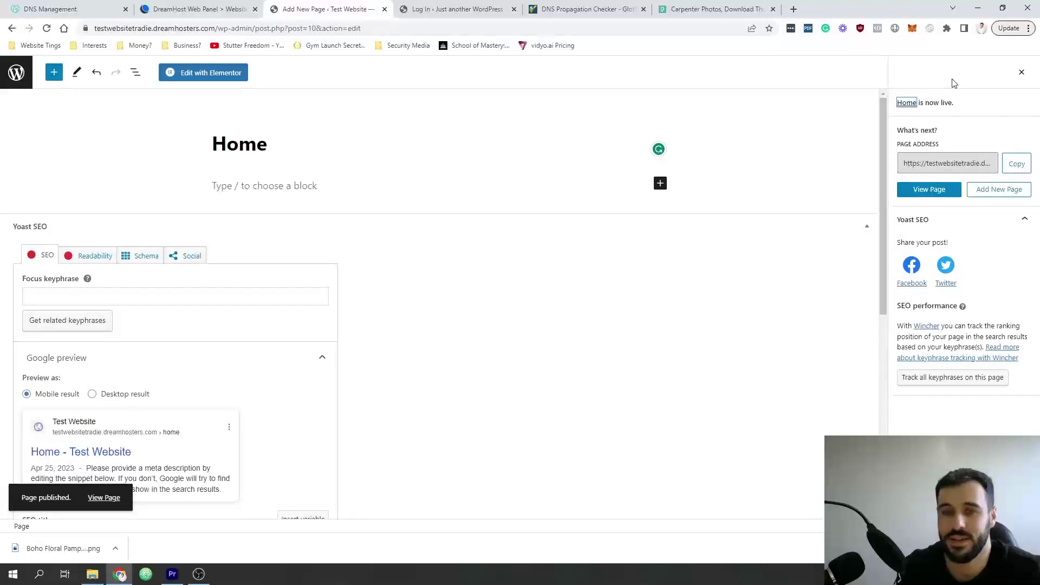
scroll(343, 318, "down", 3)
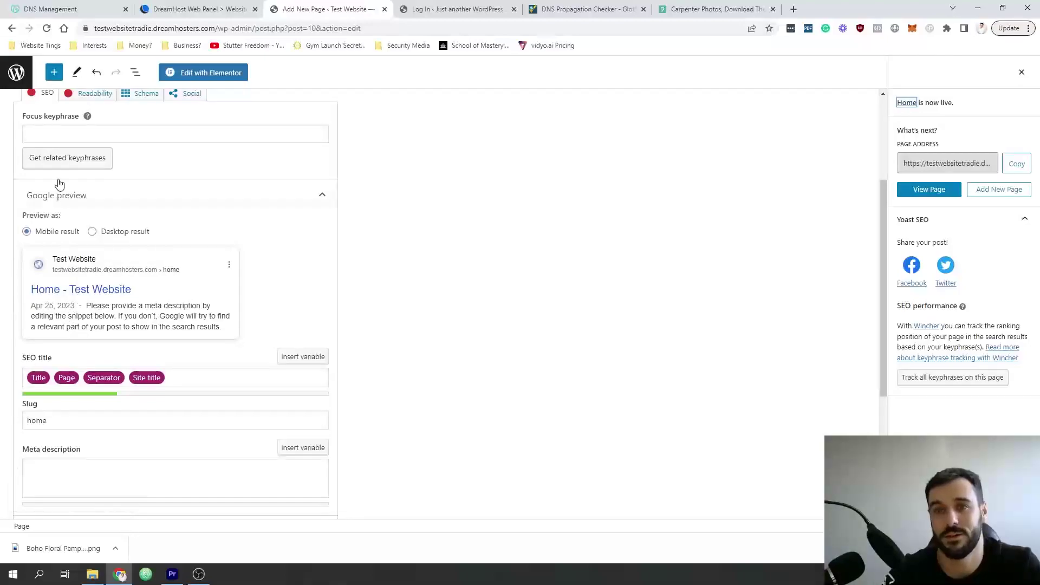
scroll(123, 198, "up", 3)
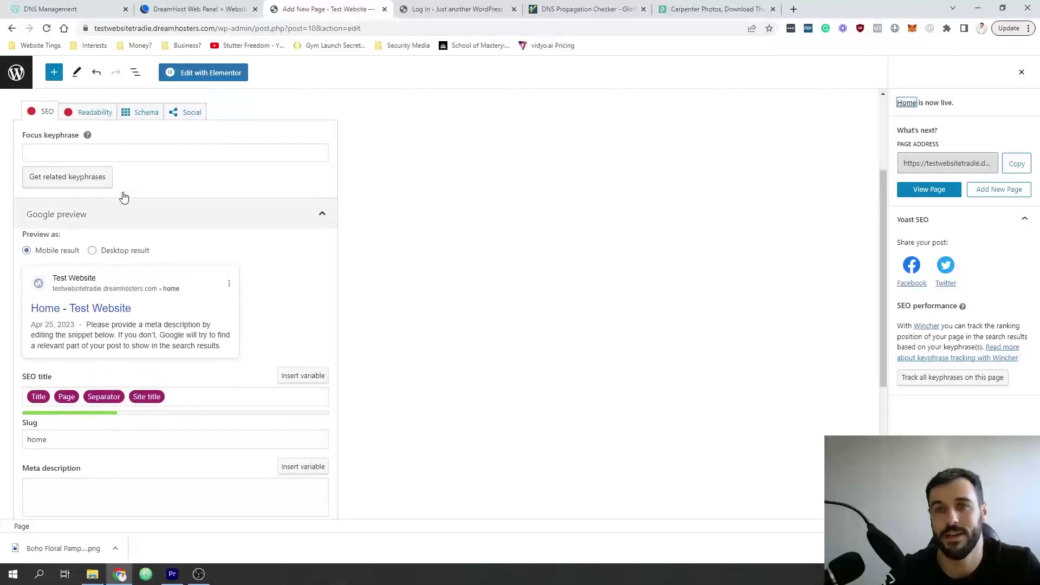
left_click(16, 72)
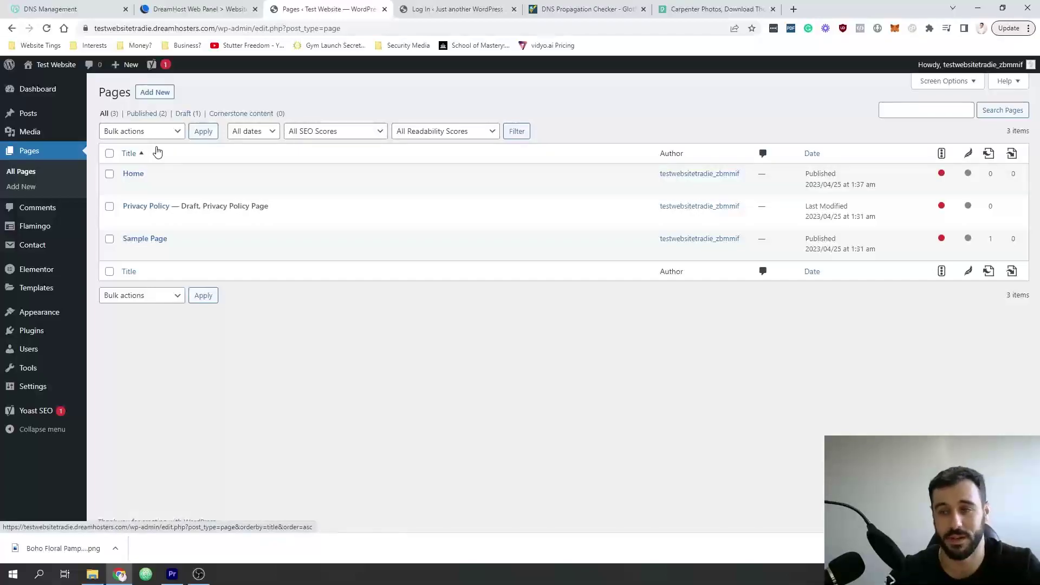
left_click(705, 9)
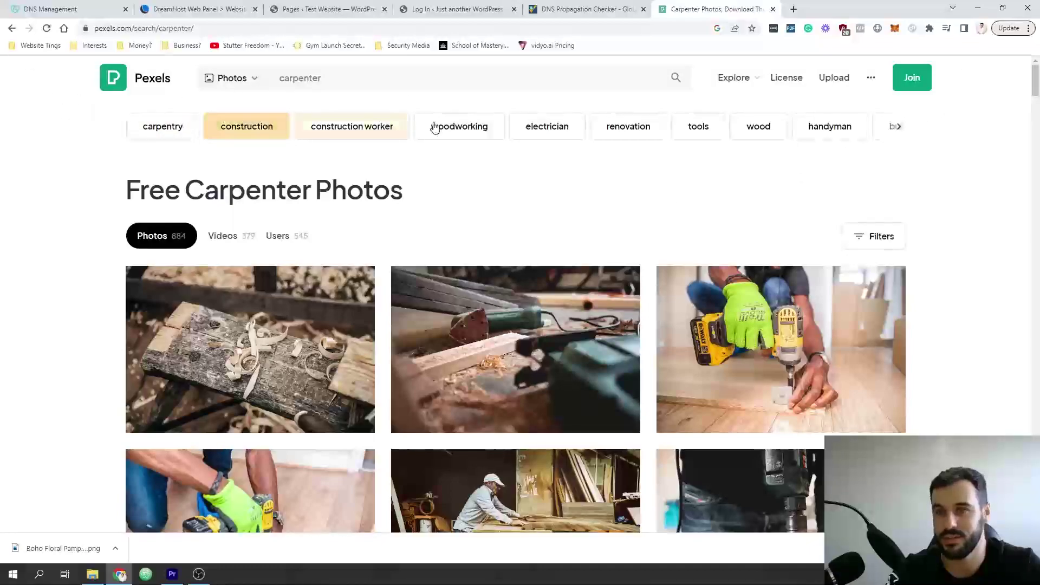
Step: Browse the Pexels carpenter results, then view the tradieagency.au DNS propagation check
scroll(964, 368, "down", 20)
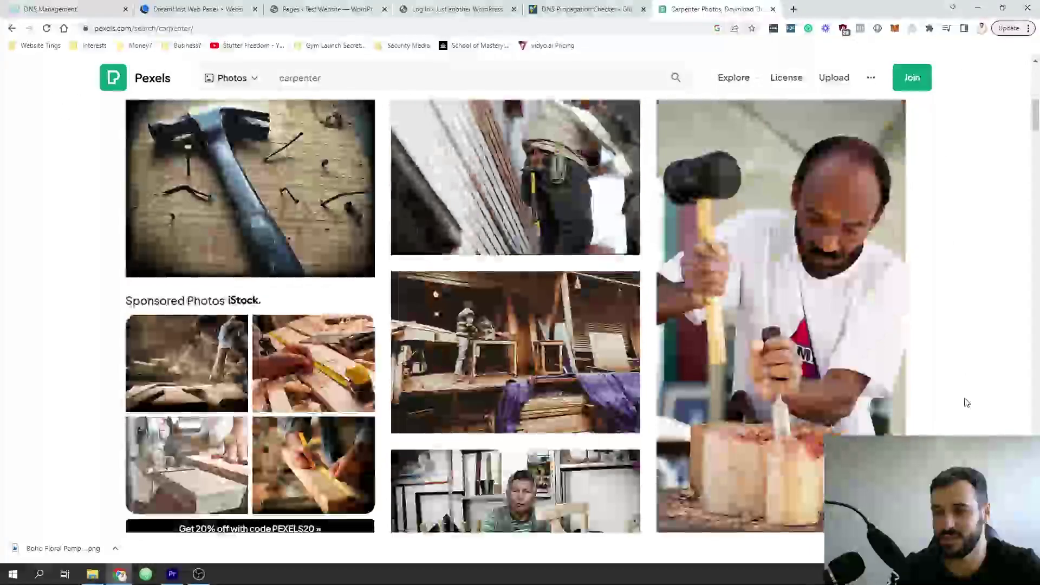
scroll(964, 402, "down", 3)
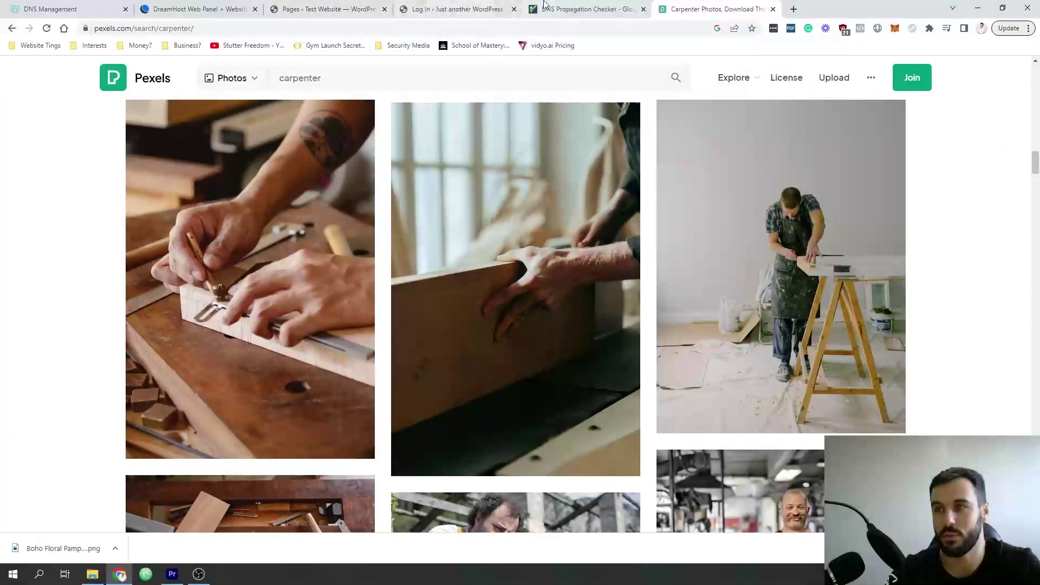
left_click(585, 9)
scroll(536, 466, "down", 10)
scroll(537, 466, "down", 15)
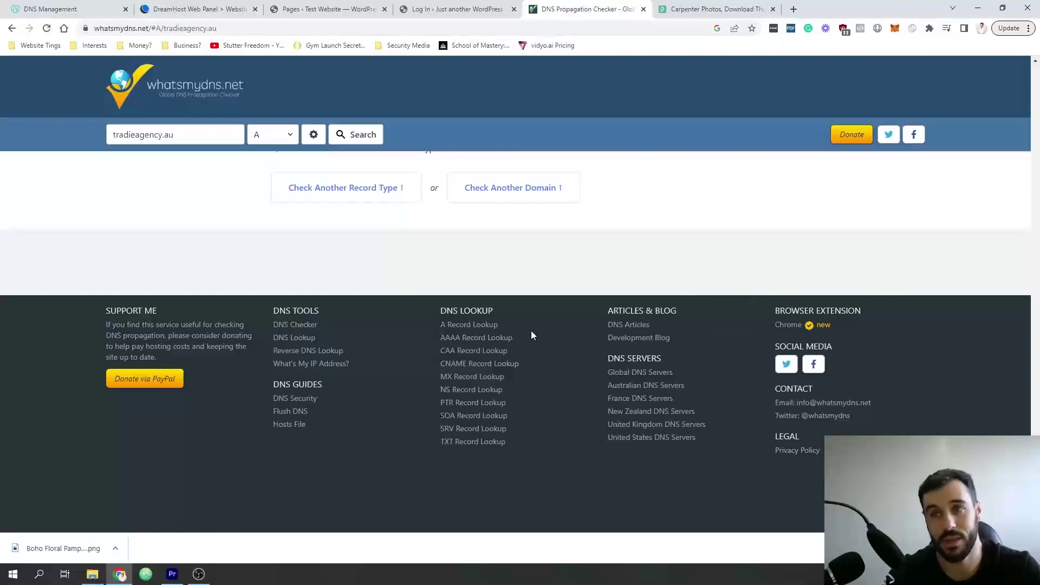
Step: Back in WordPress, go to Appearance > Elementor Header & Footer Builder
left_click(322, 9)
mouse_move(37, 317)
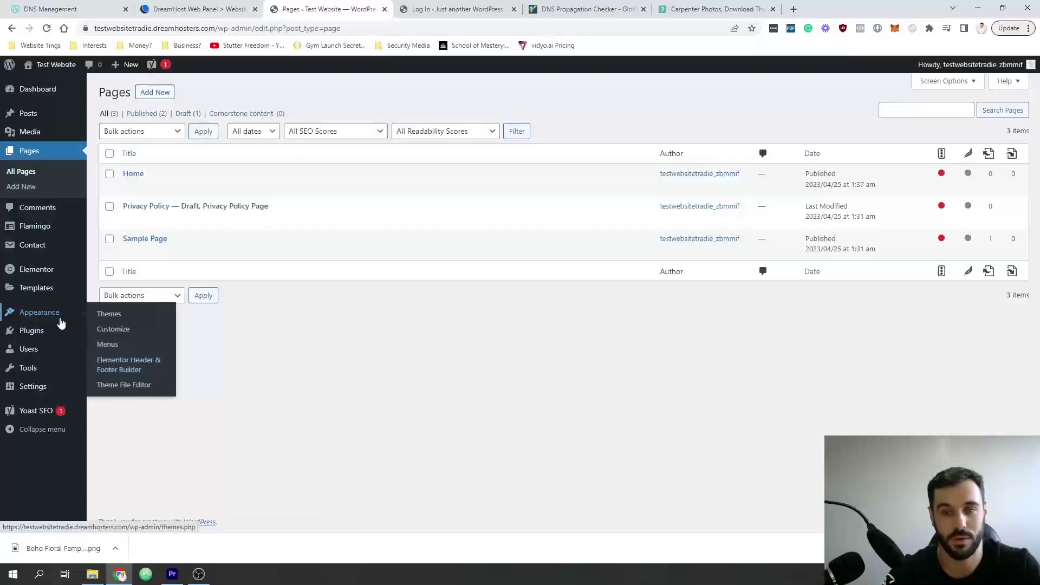
left_click(125, 368)
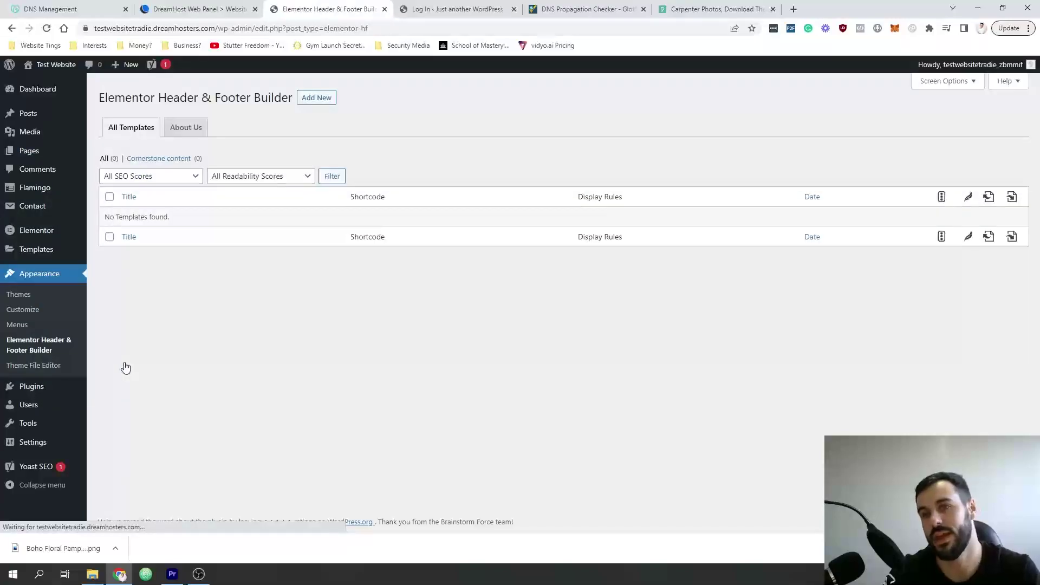
Step: Add a new template of type Header, displayed on the Entire Website for All user roles
left_click(317, 98)
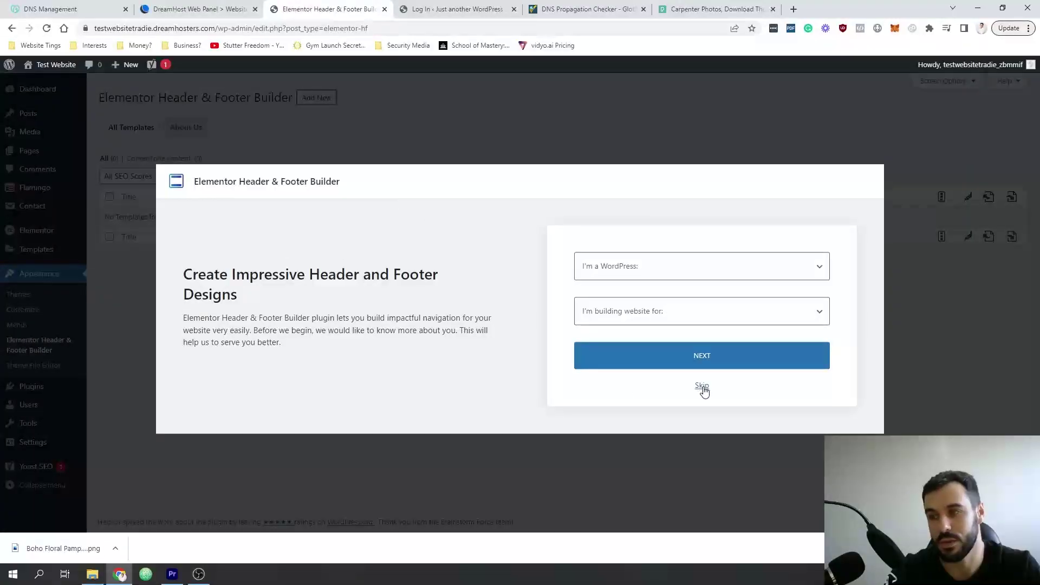
left_click(702, 387)
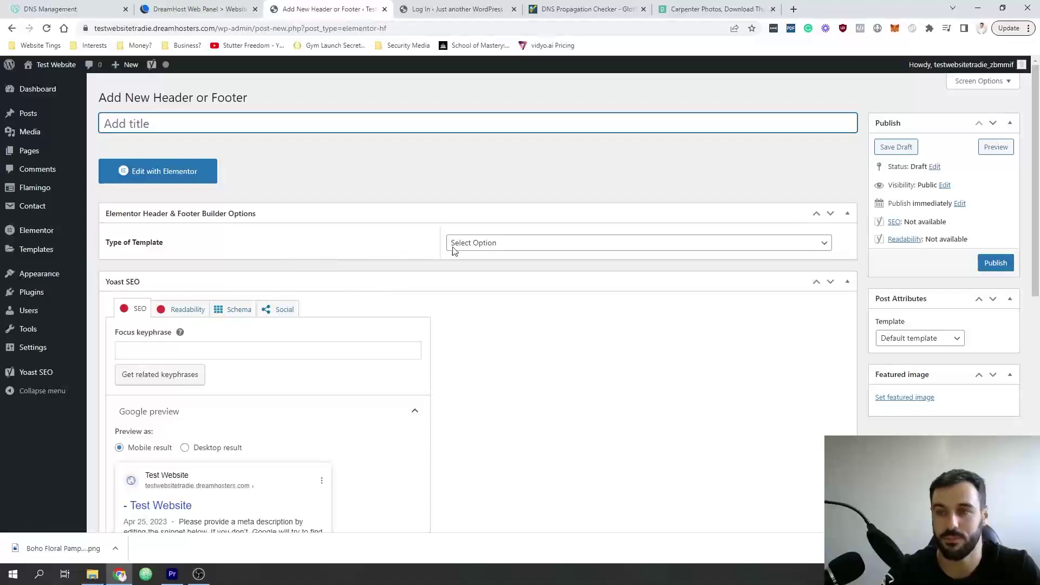
left_click(479, 244)
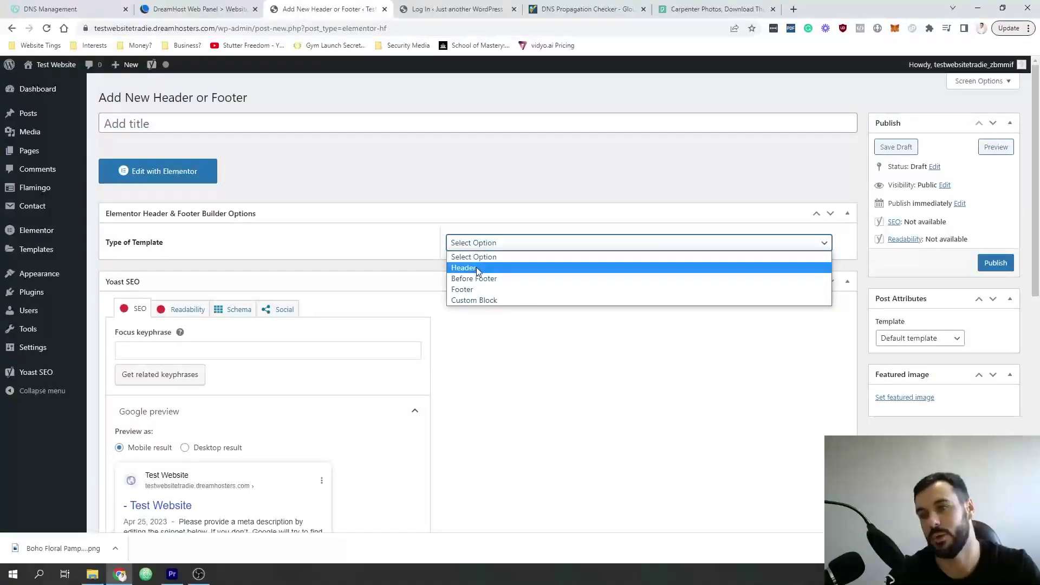
left_click(509, 269)
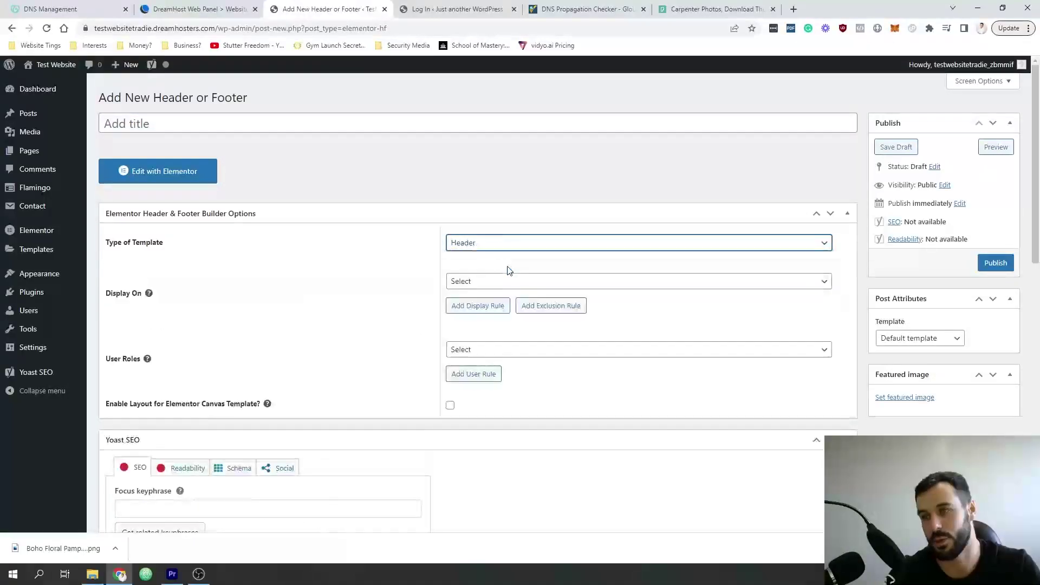
left_click(472, 282)
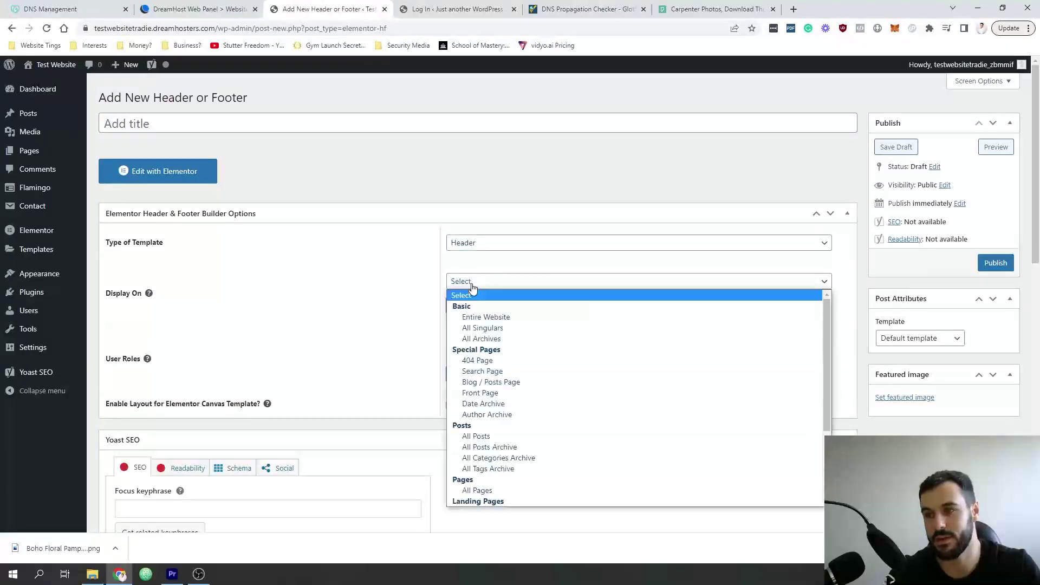
left_click(486, 319)
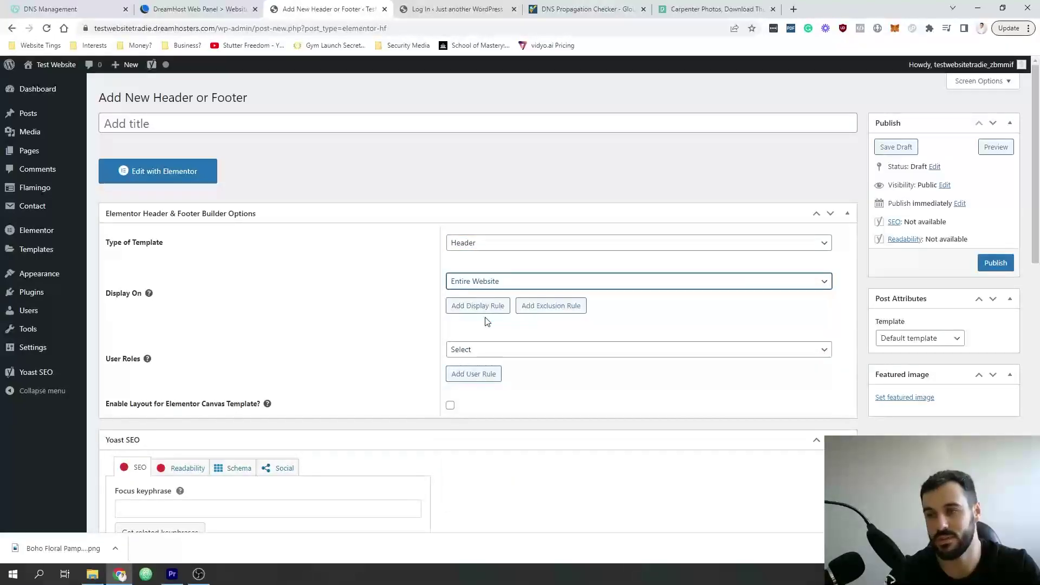
left_click(520, 350)
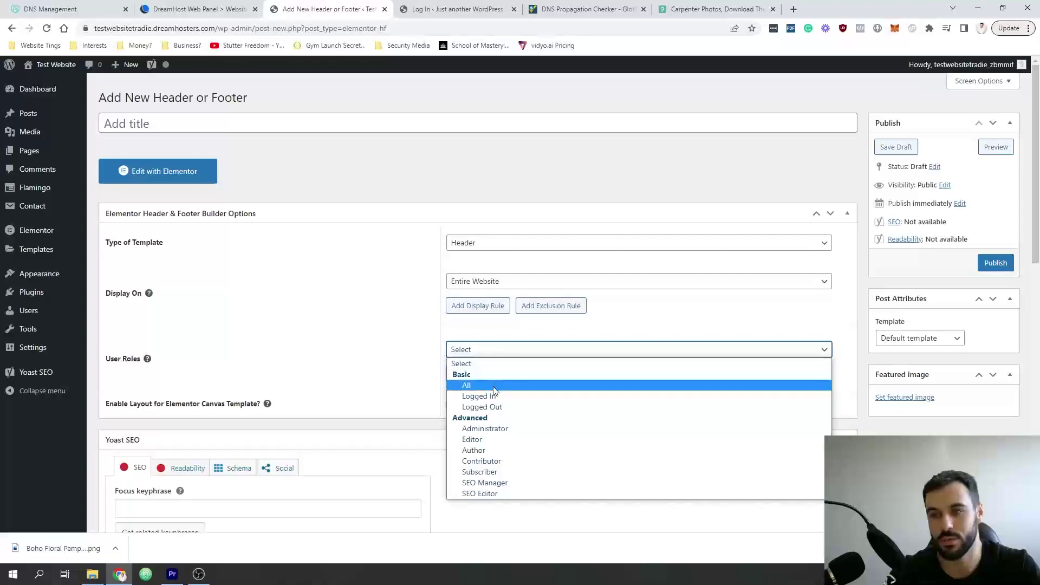
left_click(475, 385)
scroll(456, 398, "down", 2)
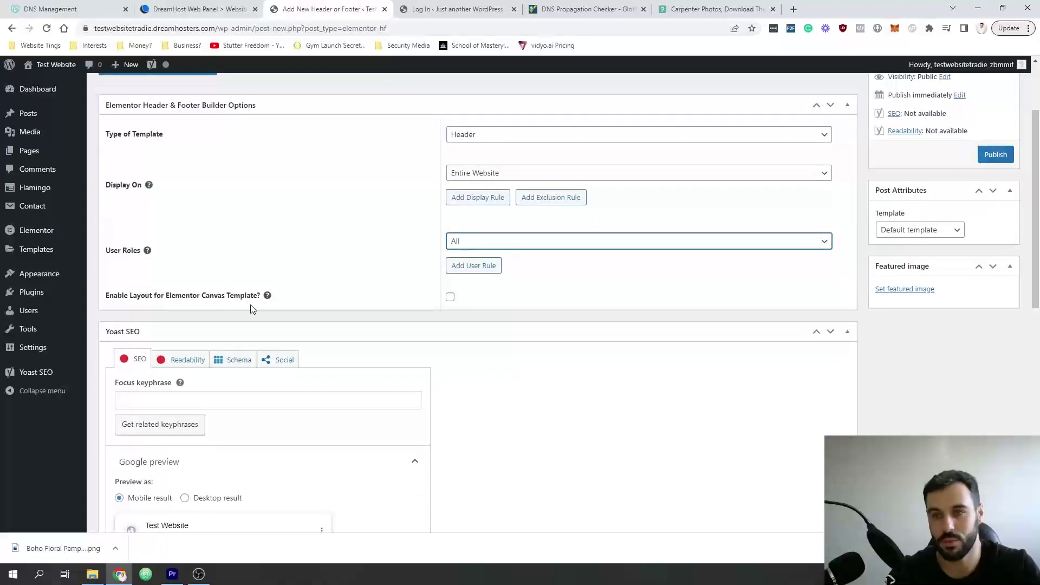
Step: Publish the template with the title 'Header v1' and save it
left_click(996, 157)
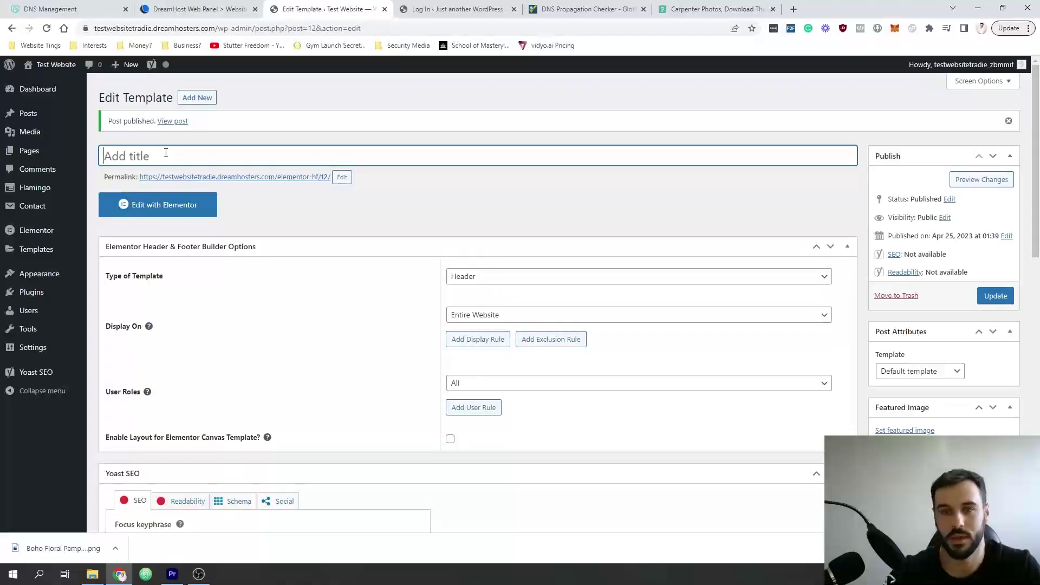
type("Header v1")
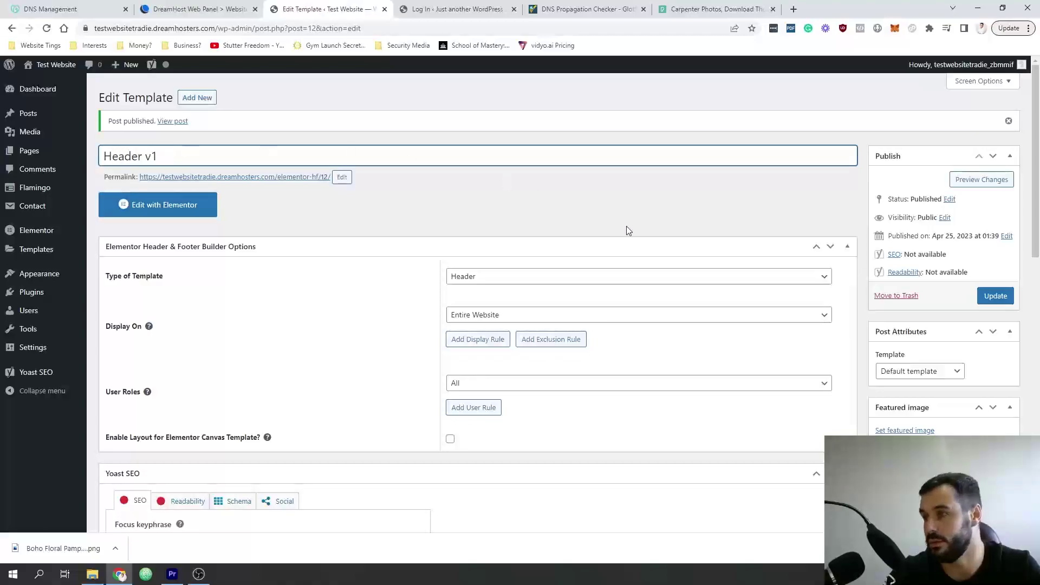
left_click(995, 295)
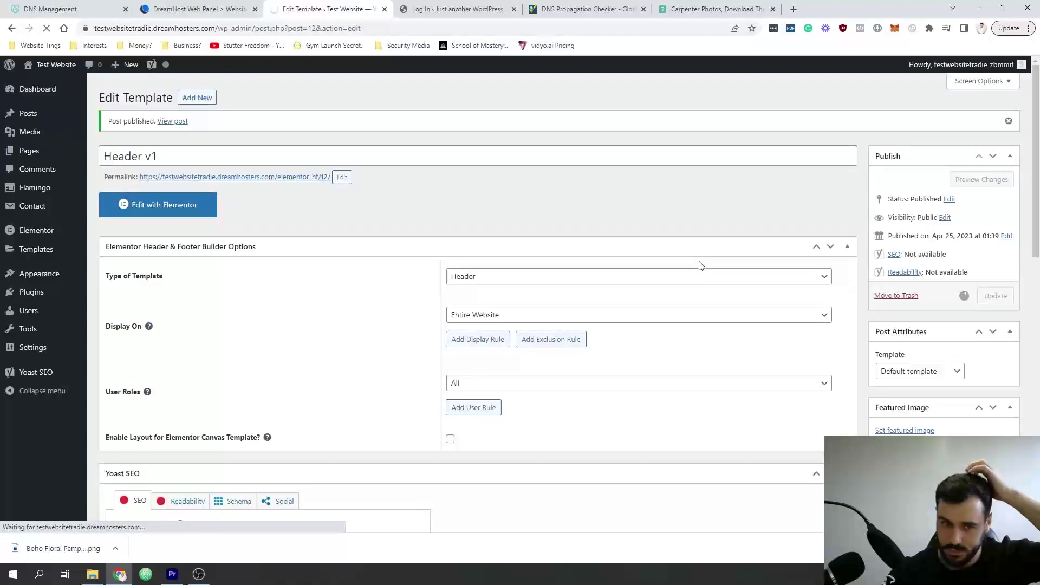
right_click(170, 210)
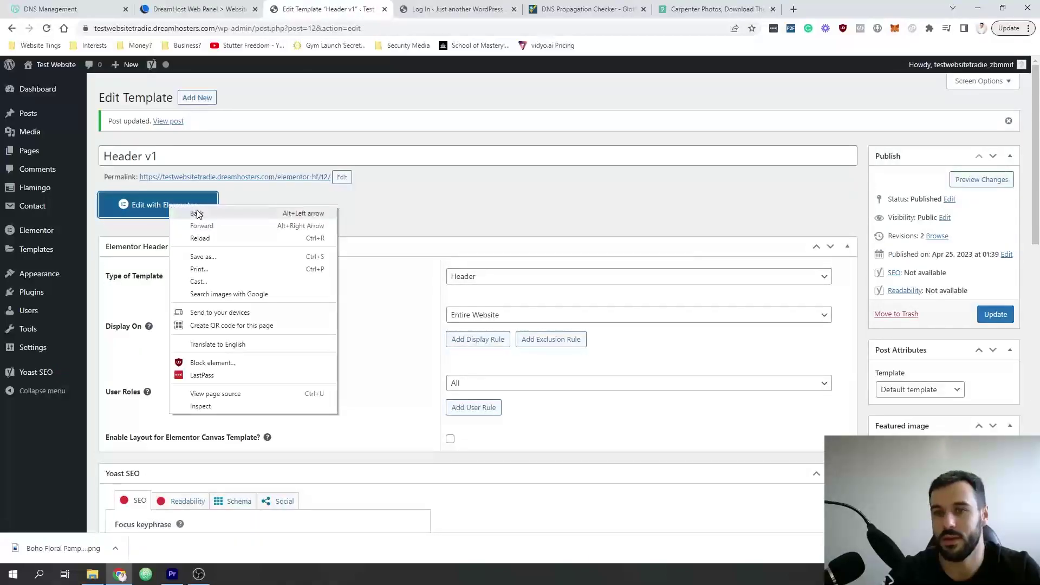
Step: Open Header v1 in Elementor and dismiss the What's New, Yoast and Navigator panels
left_click(143, 210)
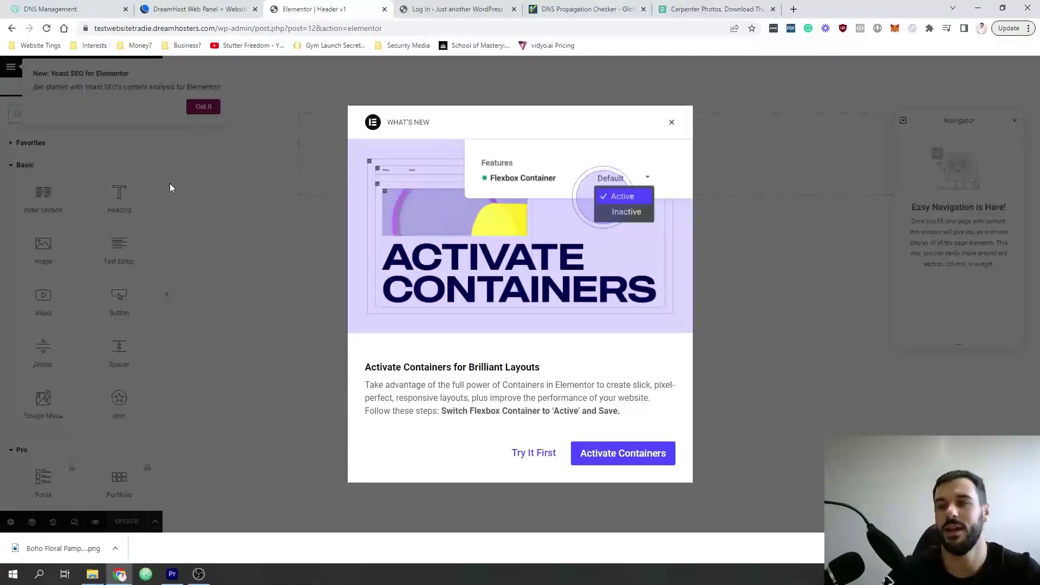
left_click(672, 123)
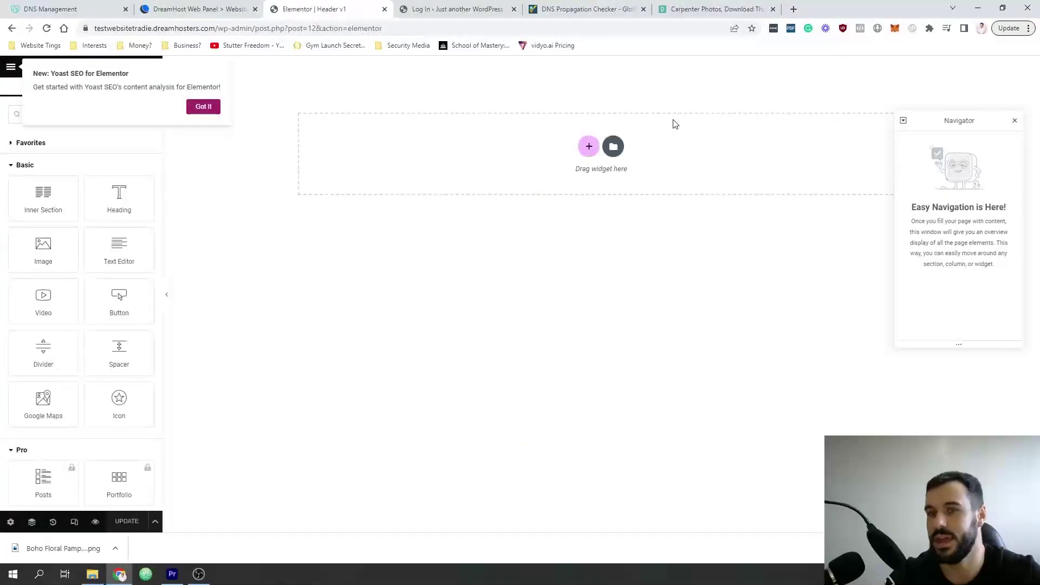
left_click(204, 107)
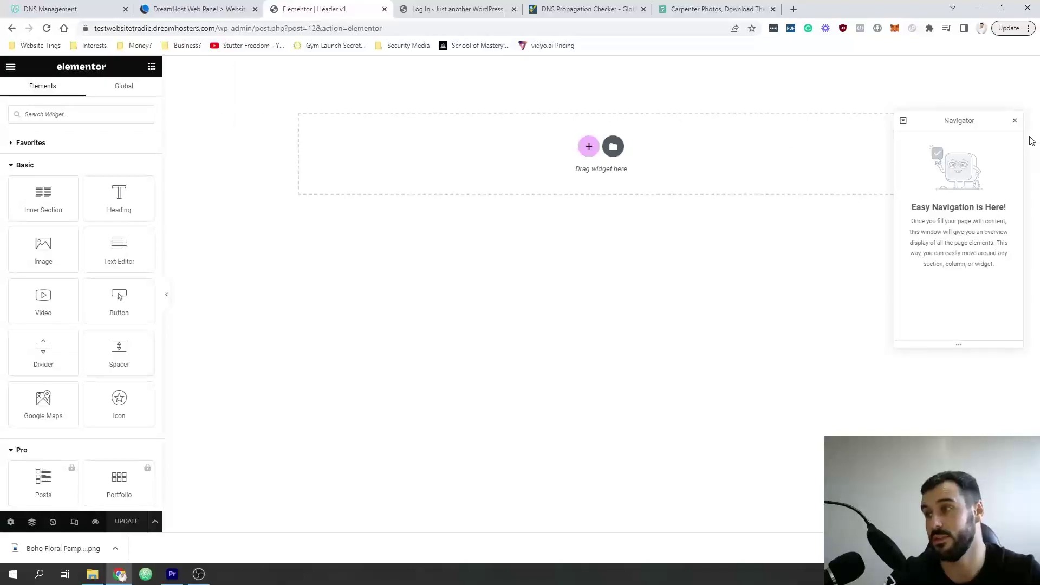
left_click(1016, 122)
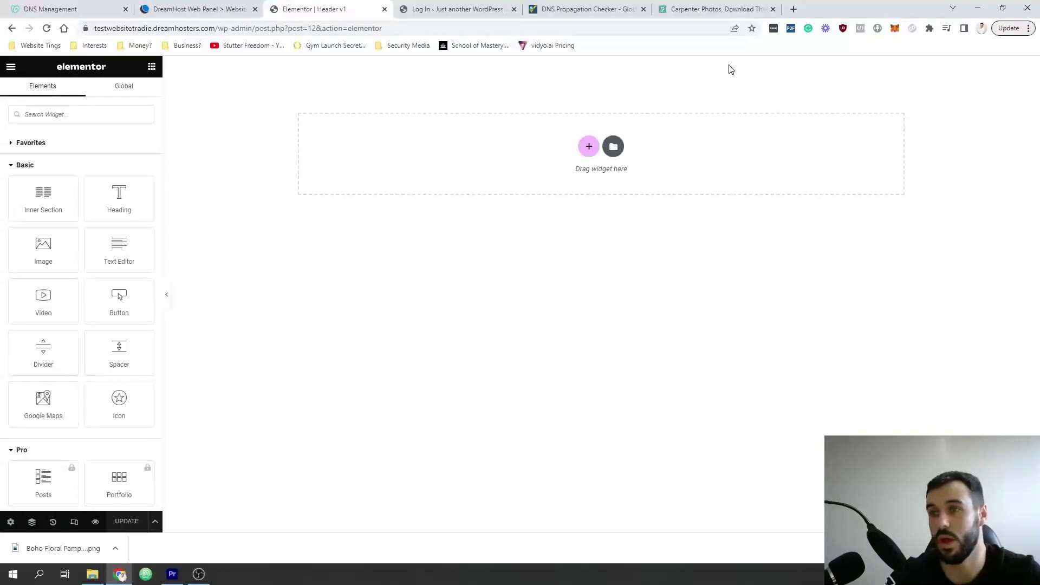
left_click(514, 10)
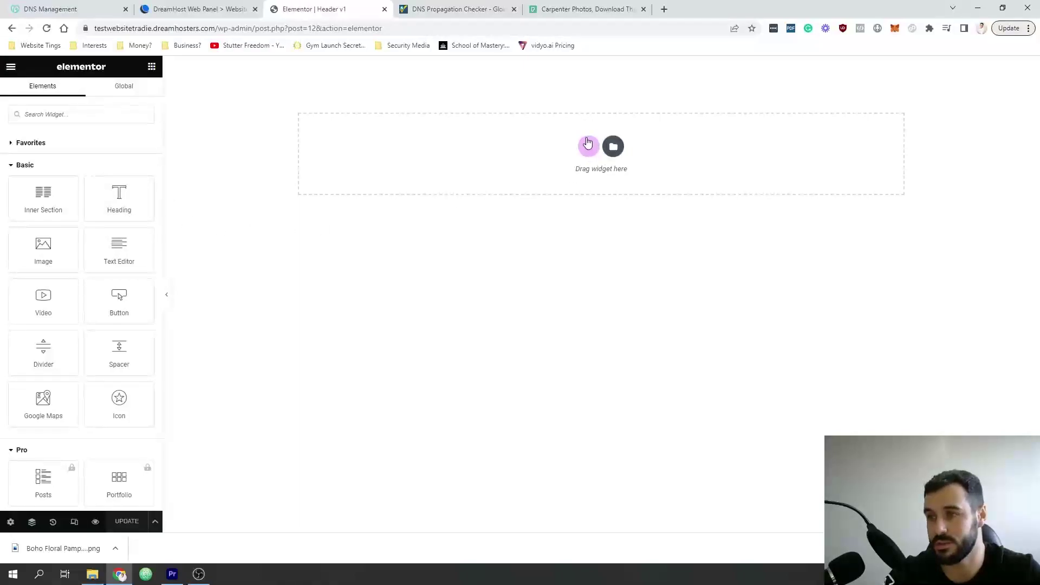
Step: Add a single-column section to the header, then switch to the Pexels photos
left_click(589, 146)
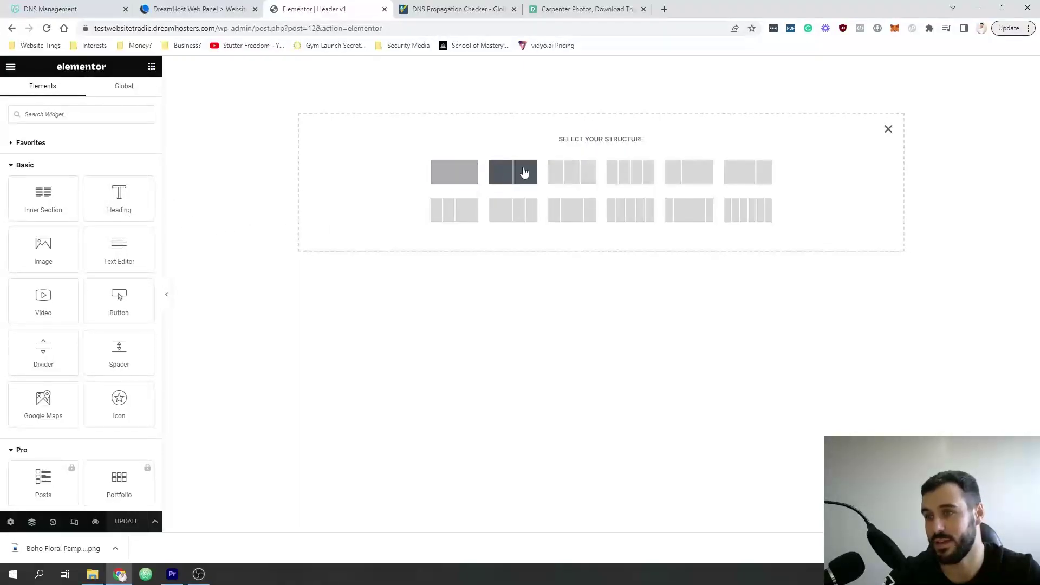
left_click(459, 176)
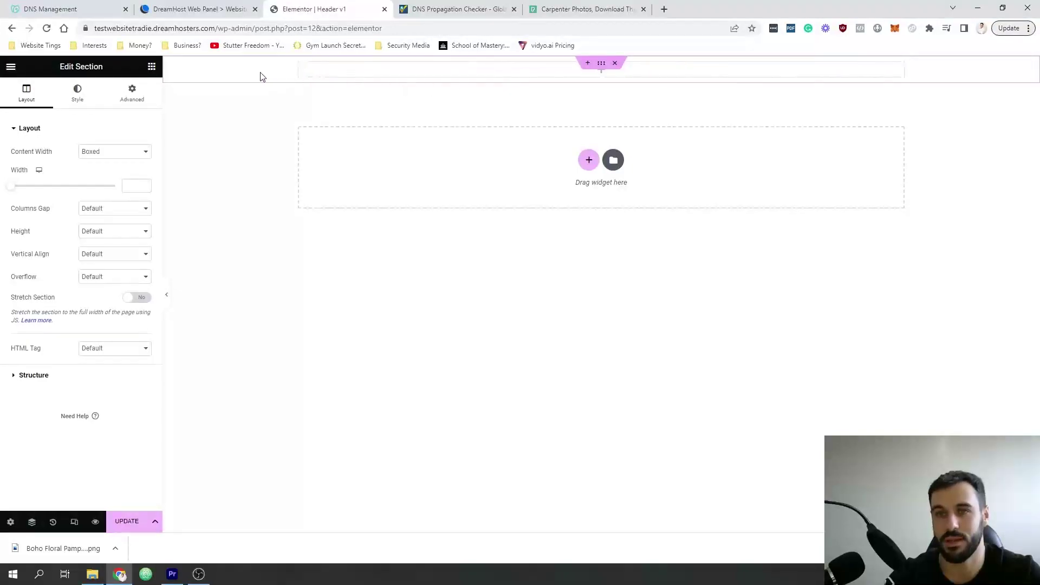
left_click(151, 67)
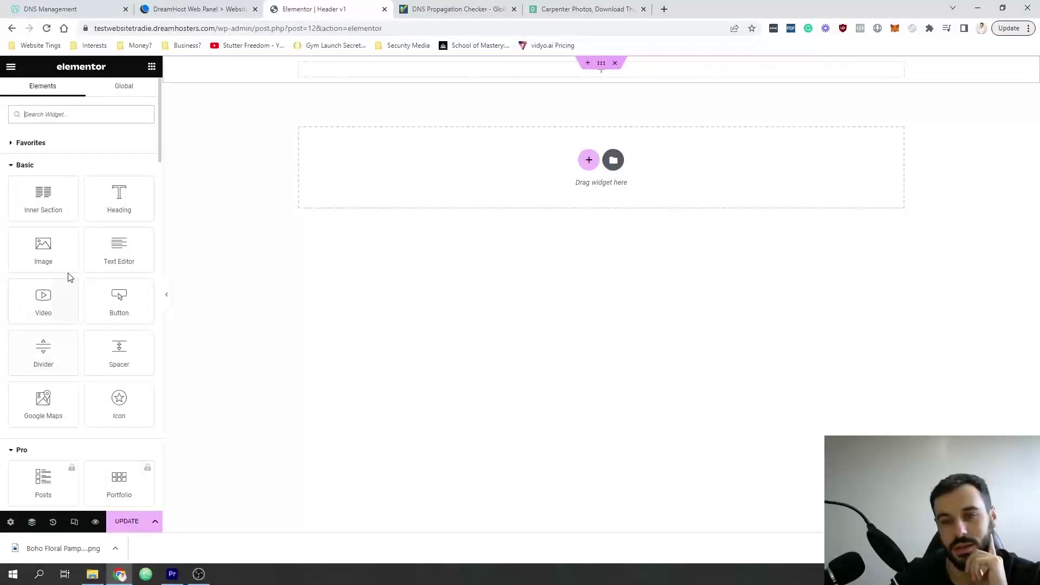
scroll(71, 282, "down", 7)
scroll(106, 306, "up", 7)
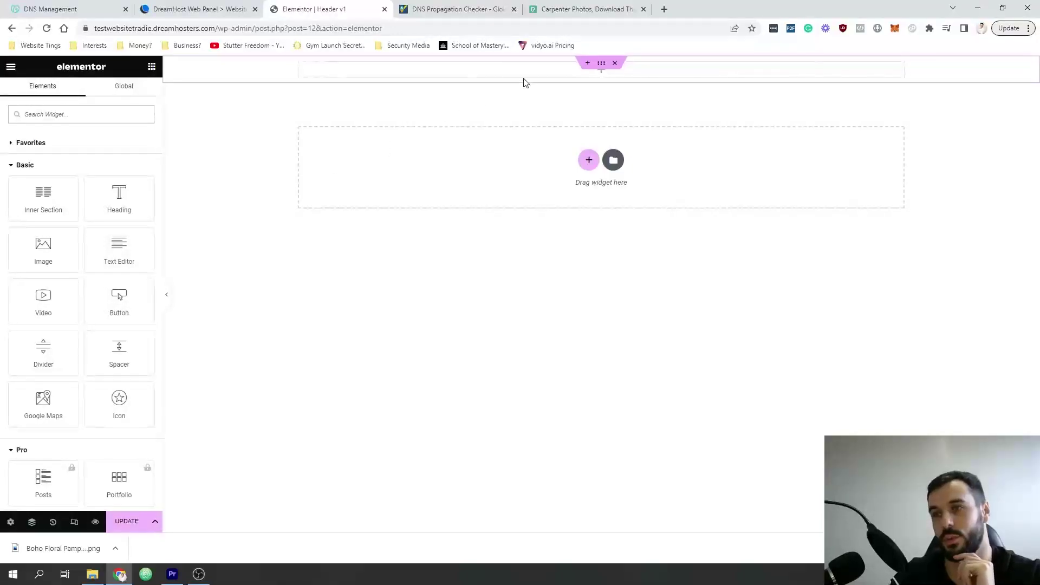
left_click(580, 9)
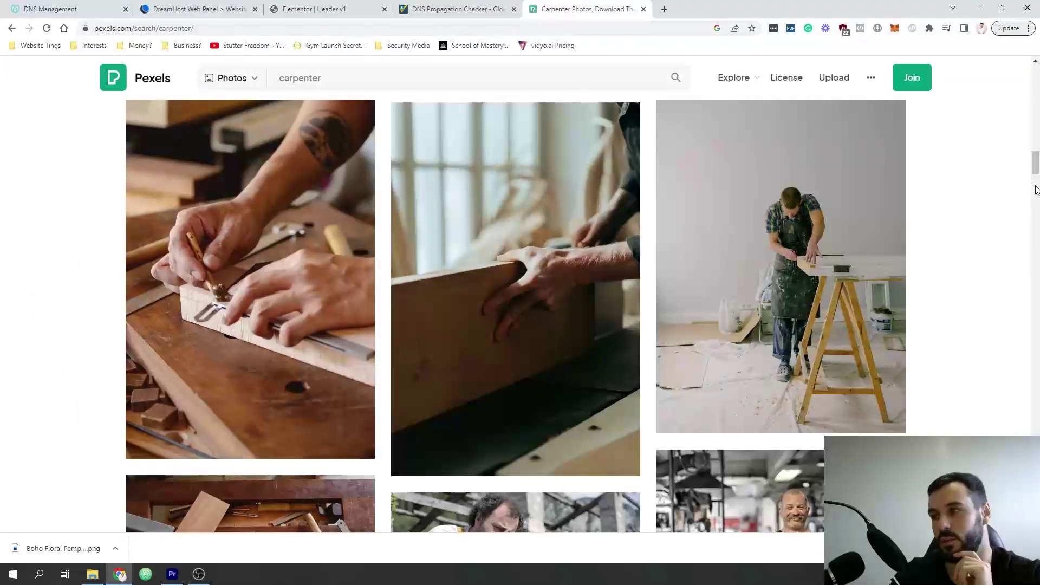
Step: Scroll to the top of the Pexels results and return to the Header v1 editor
left_click_drag(1037, 172, 1037, 87)
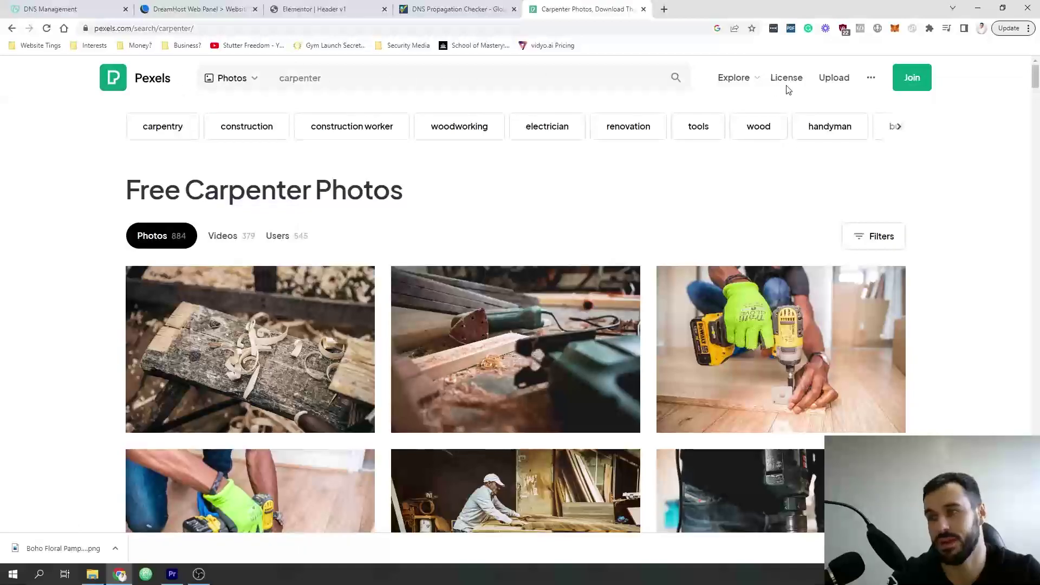
left_click(337, 7)
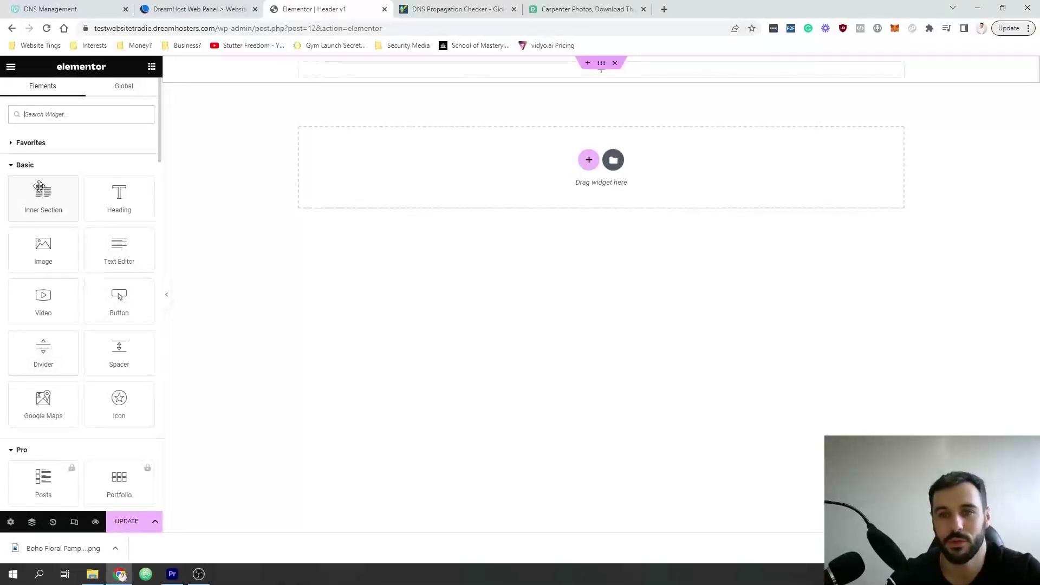
Step: Drop a two-column Inner Section into the header and an Image widget into its left column
left_click_drag(46, 202, 471, 74)
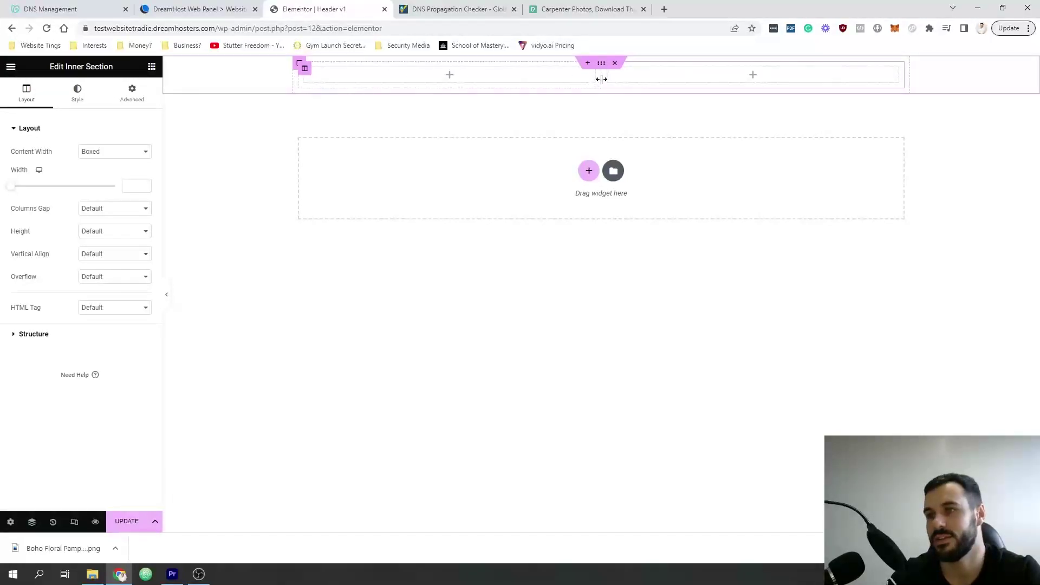
left_click_drag(601, 79, 433, 83)
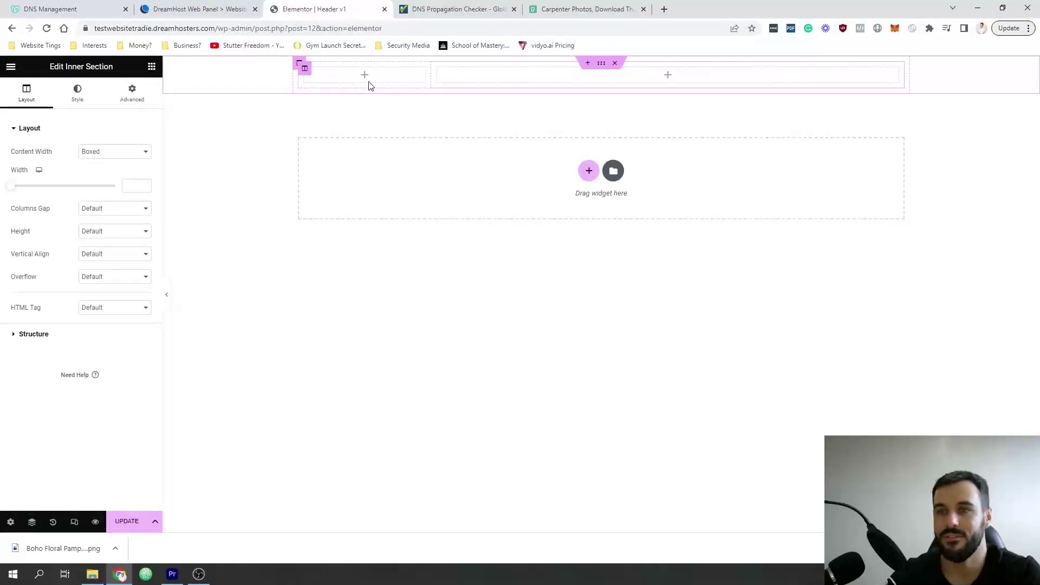
left_click(151, 67)
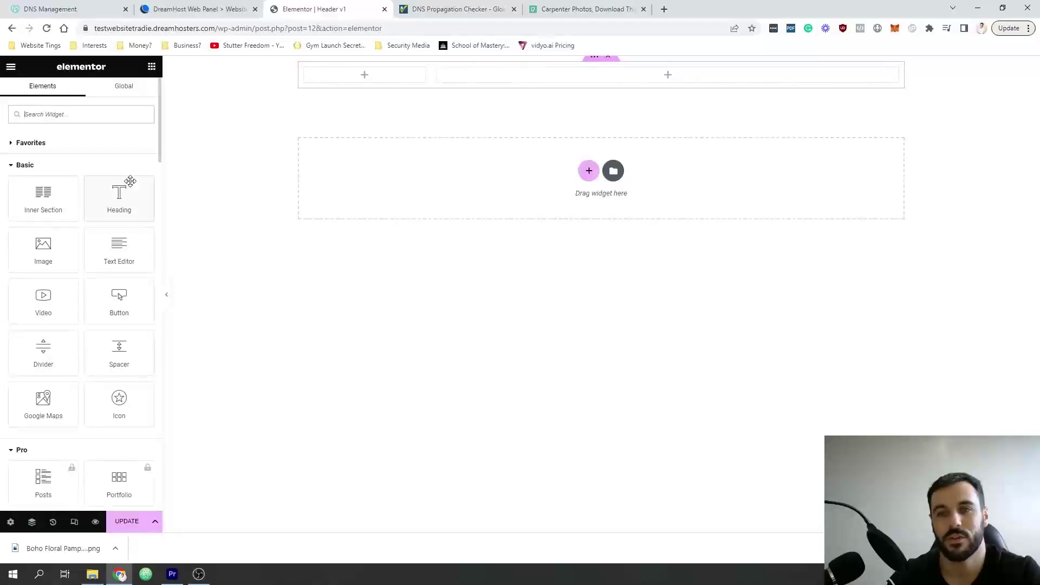
left_click_drag(42, 252, 359, 77)
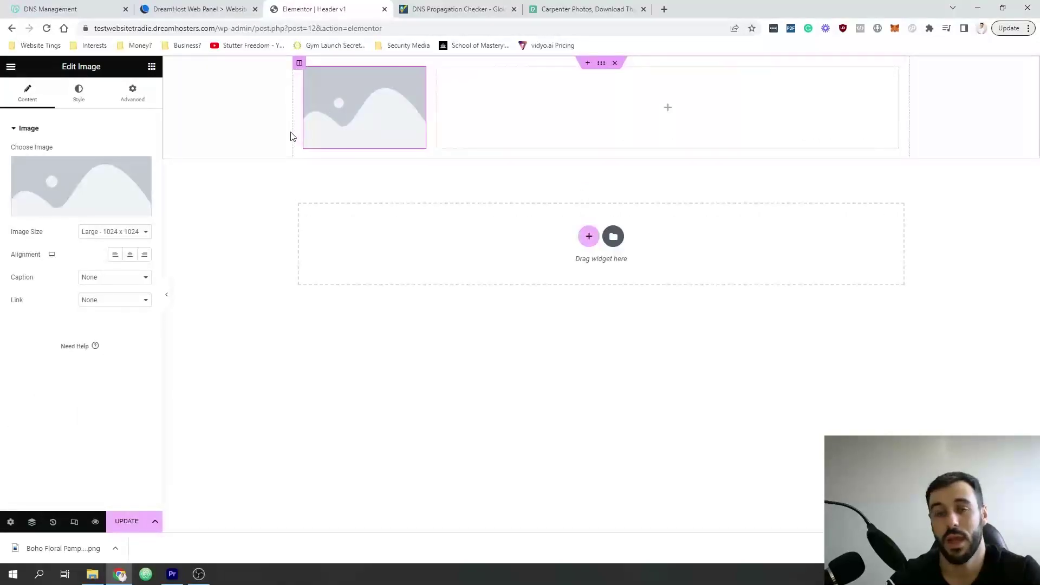
Step: Upload Logo.png from Desktop > Website Video and insert it into the image widget
mouse_move(134, 196)
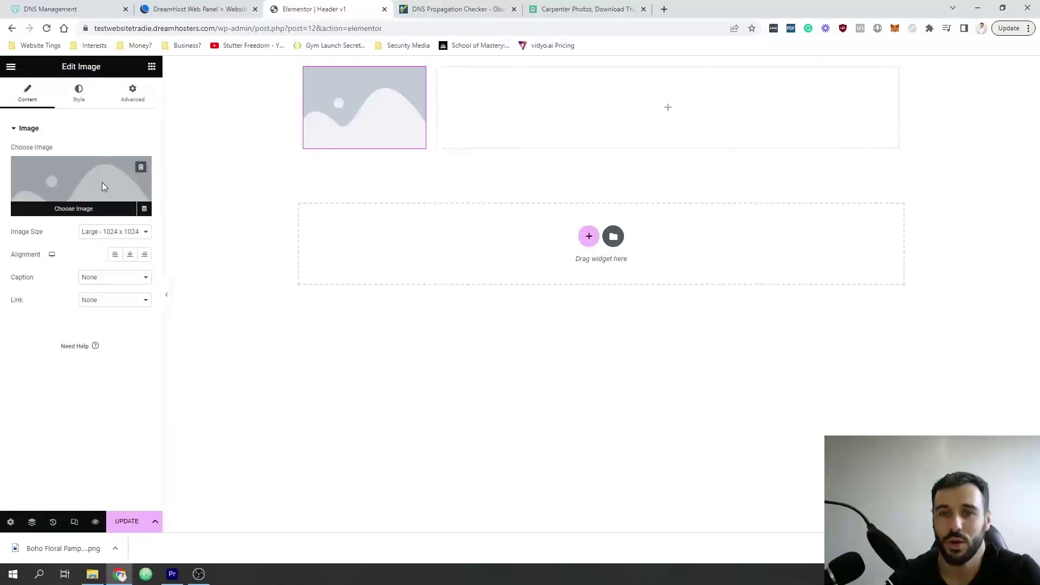
left_click(104, 187)
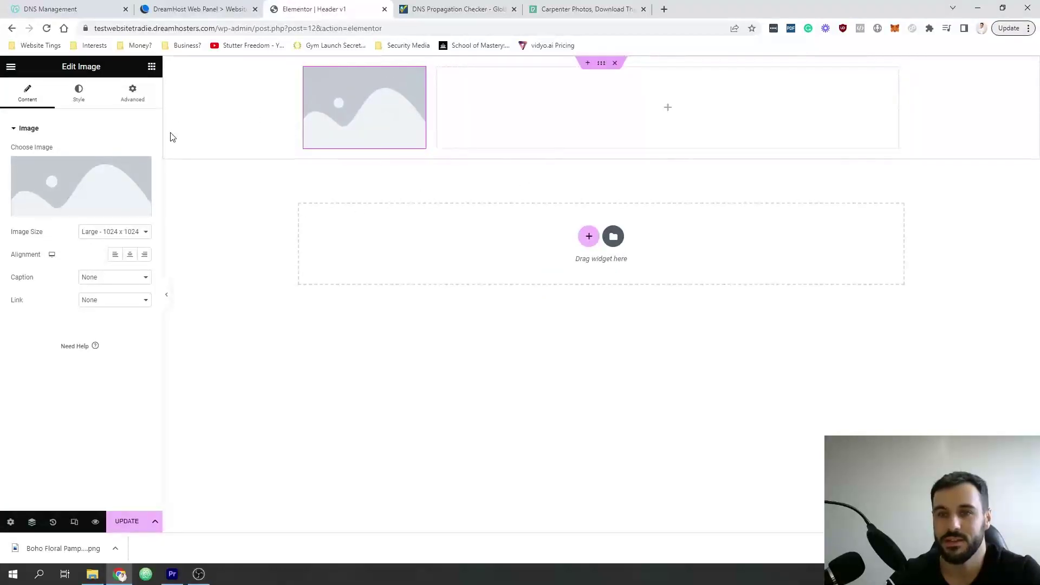
left_click(89, 190)
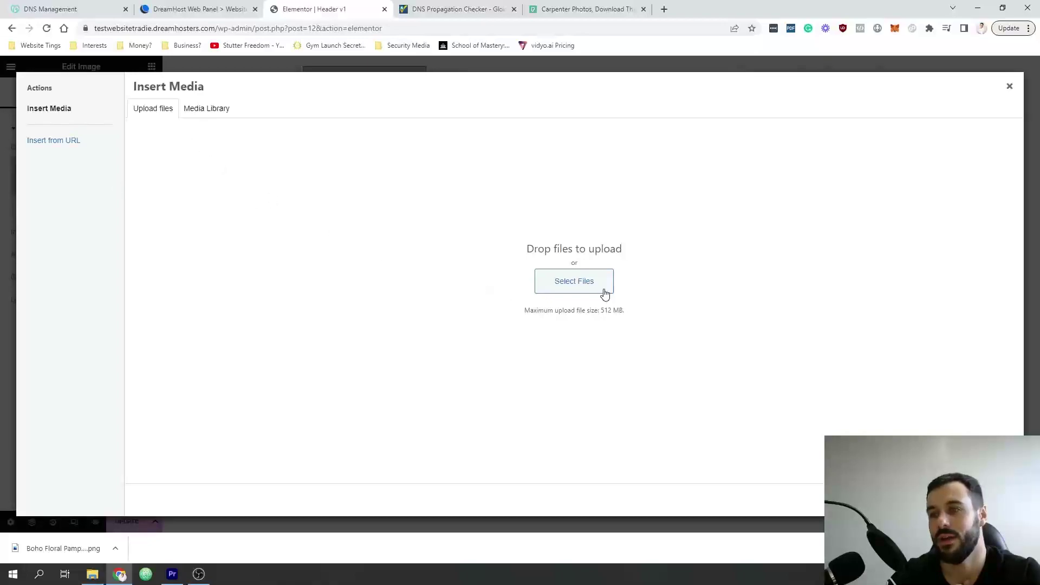
left_click(574, 286)
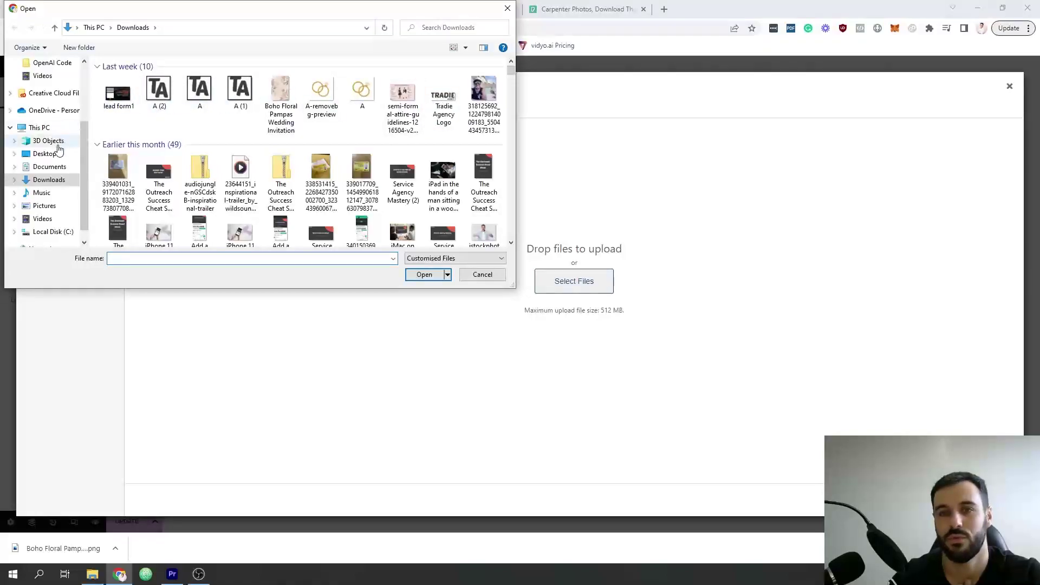
left_click(41, 153)
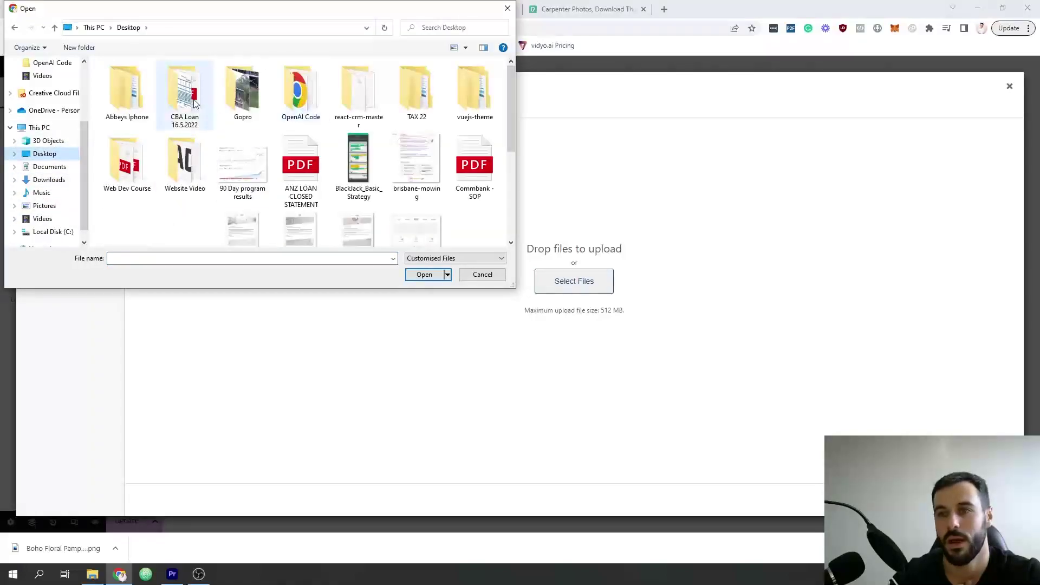
double_click(184, 162)
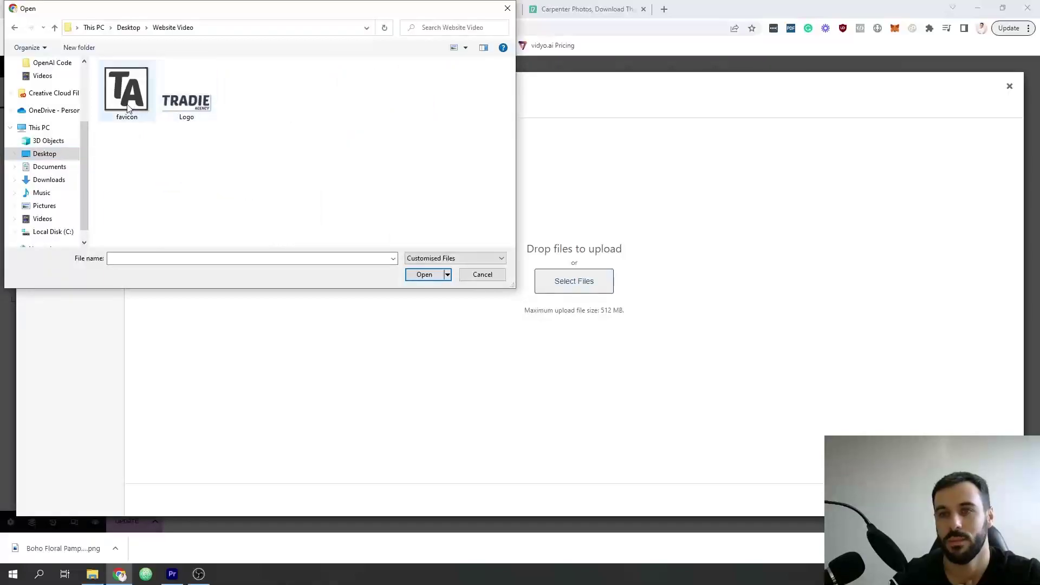
double_click(206, 106)
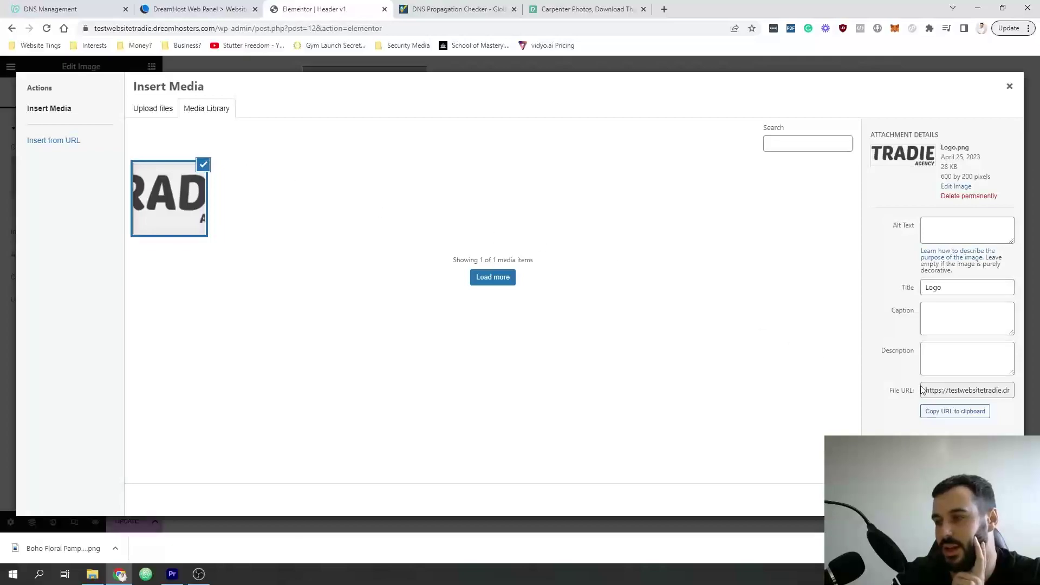
left_click(986, 500)
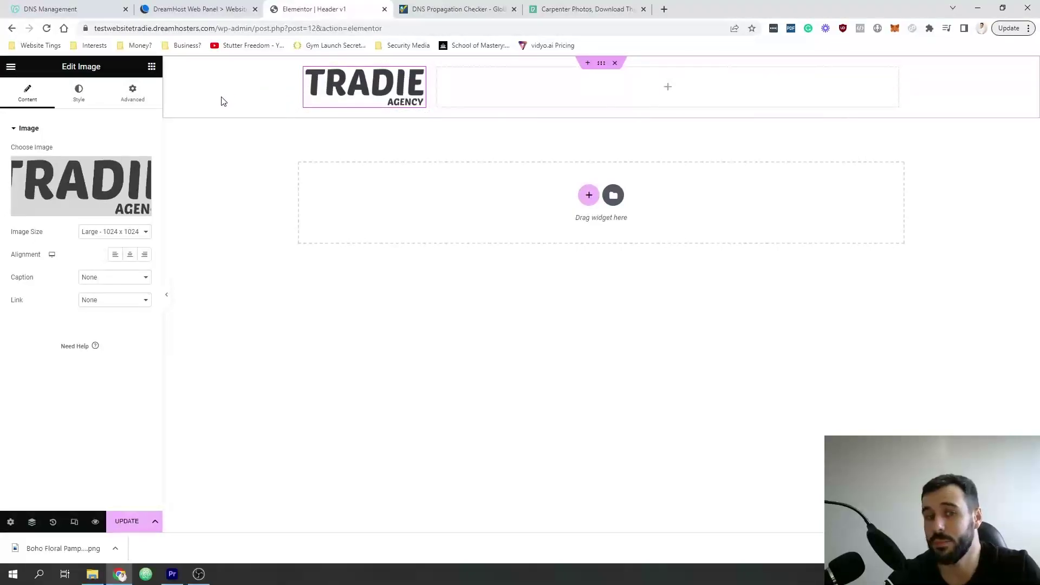
Step: Reduce the logo's width in the Style tab and save the header
left_click(80, 95)
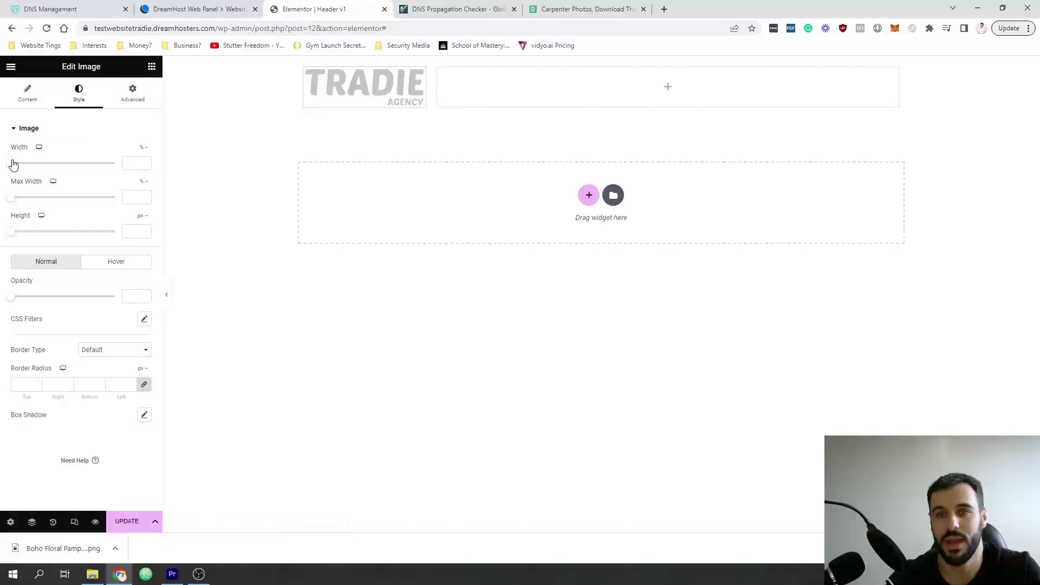
left_click_drag(12, 163, 79, 195)
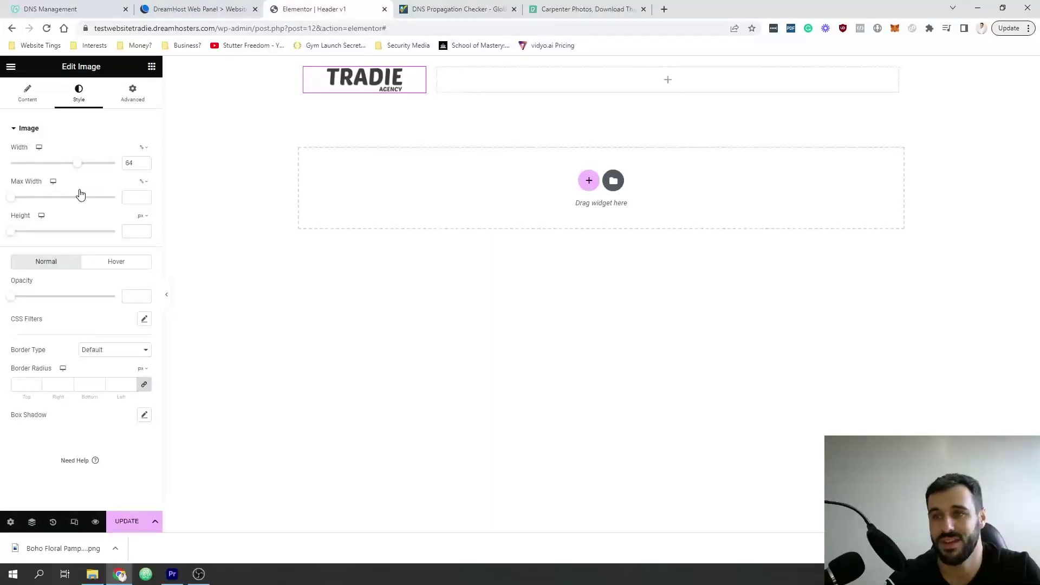
left_click(130, 530)
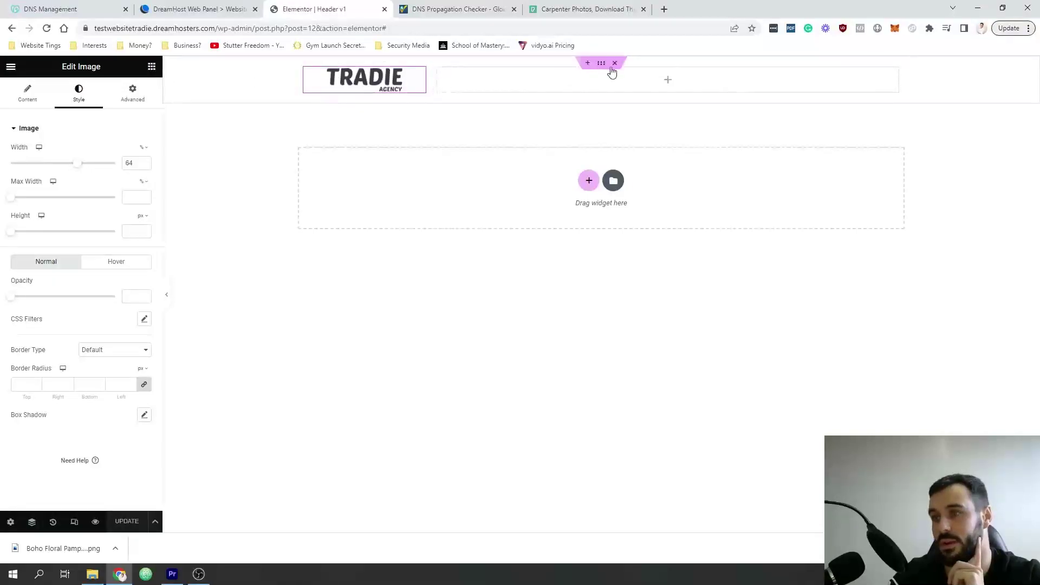
Step: Add a Navigation Menu widget to the right column, then delete it again
left_click(152, 67)
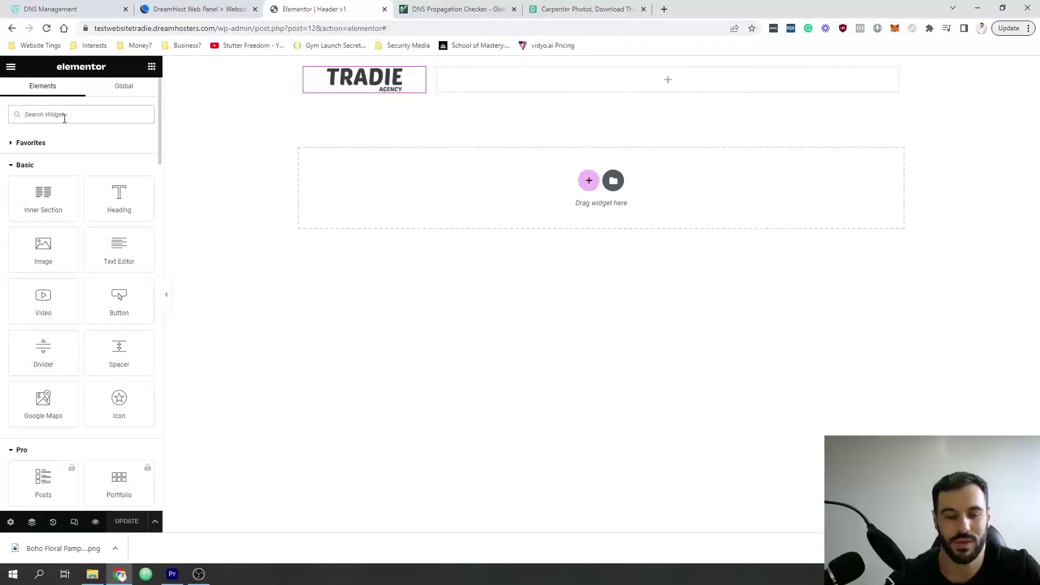
type("me")
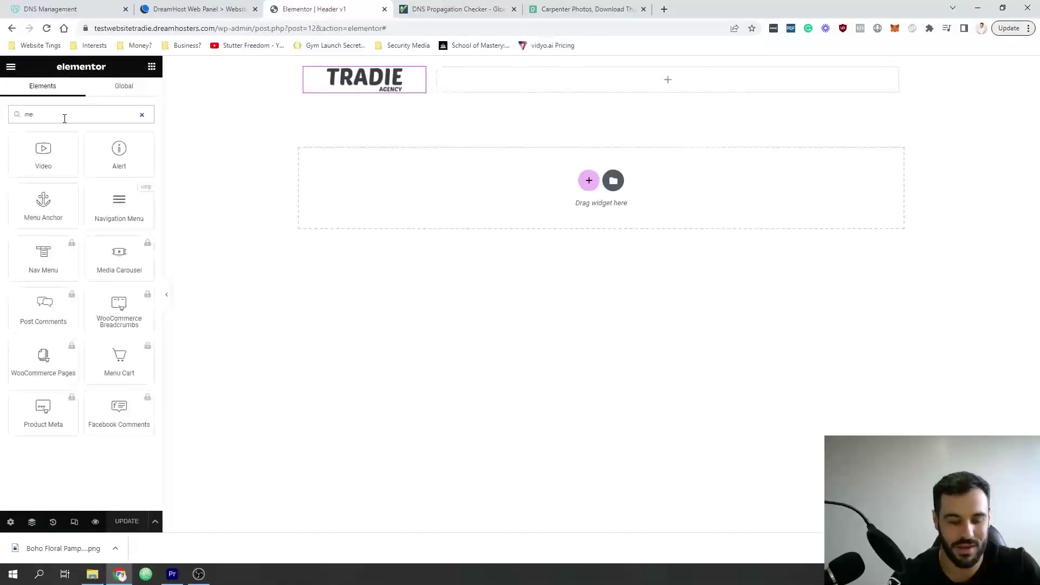
type("nu")
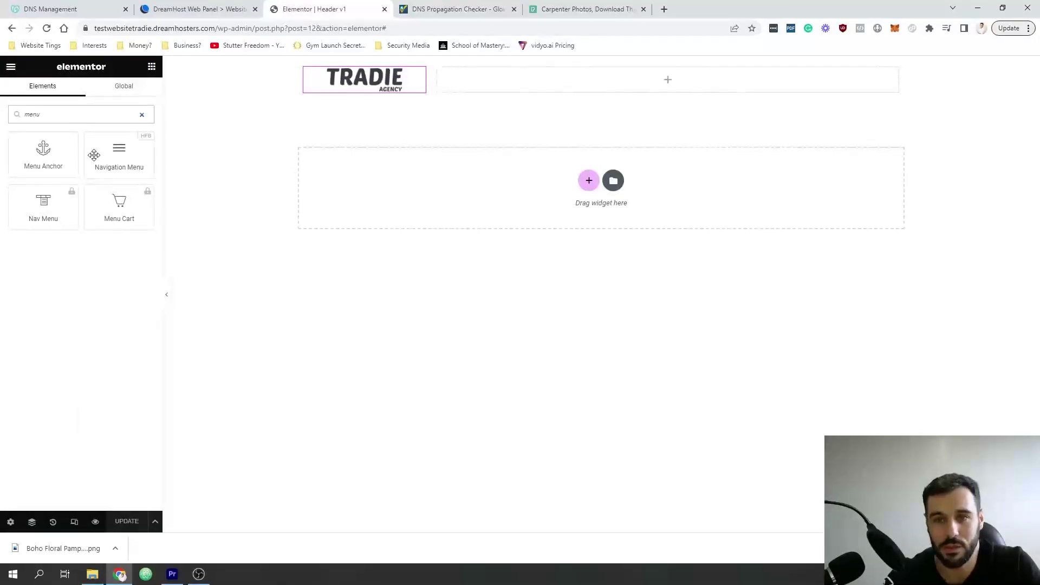
left_click_drag(115, 158, 645, 86)
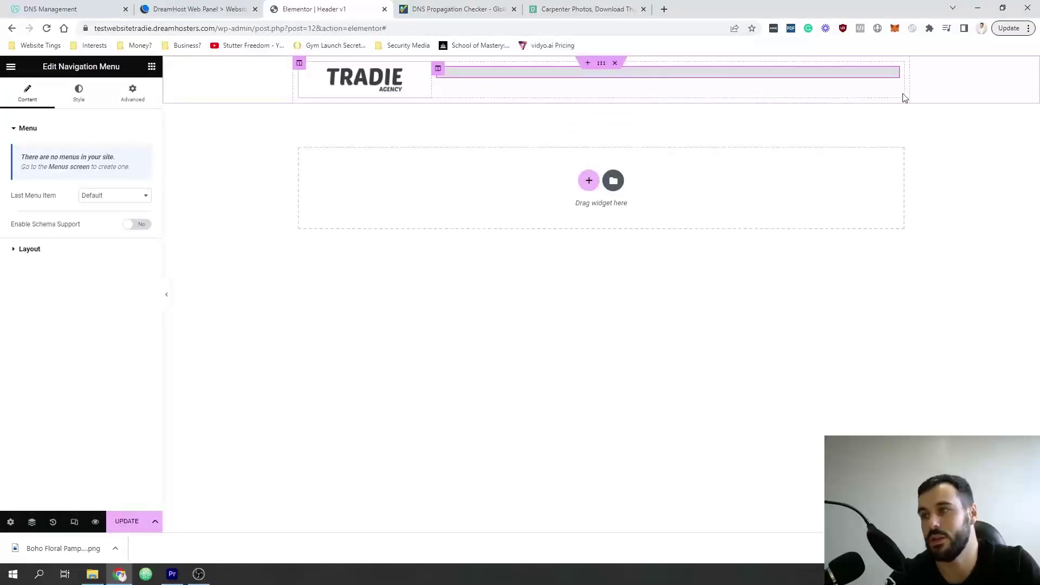
left_click(608, 9)
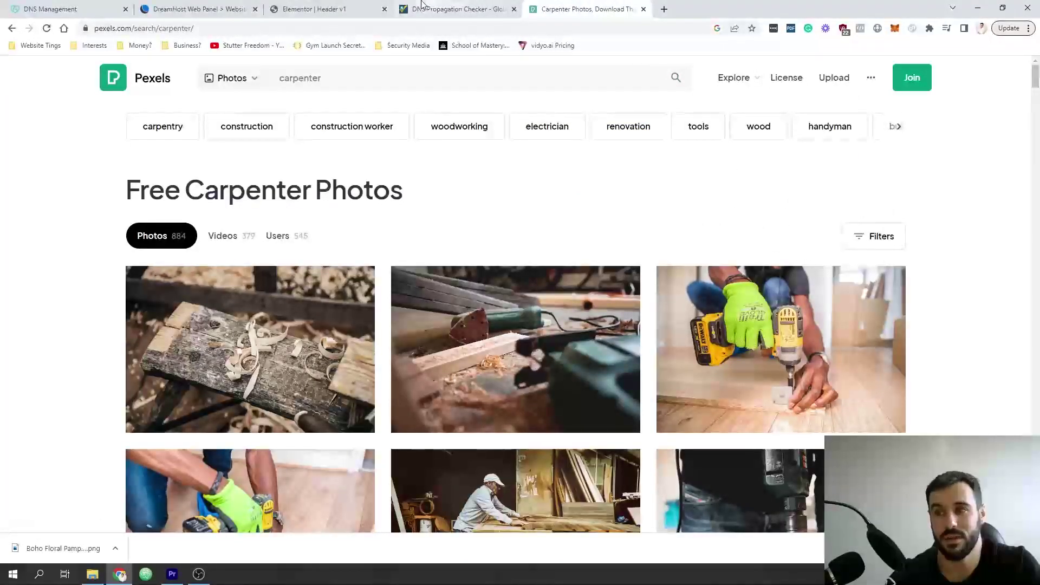
left_click(317, 7)
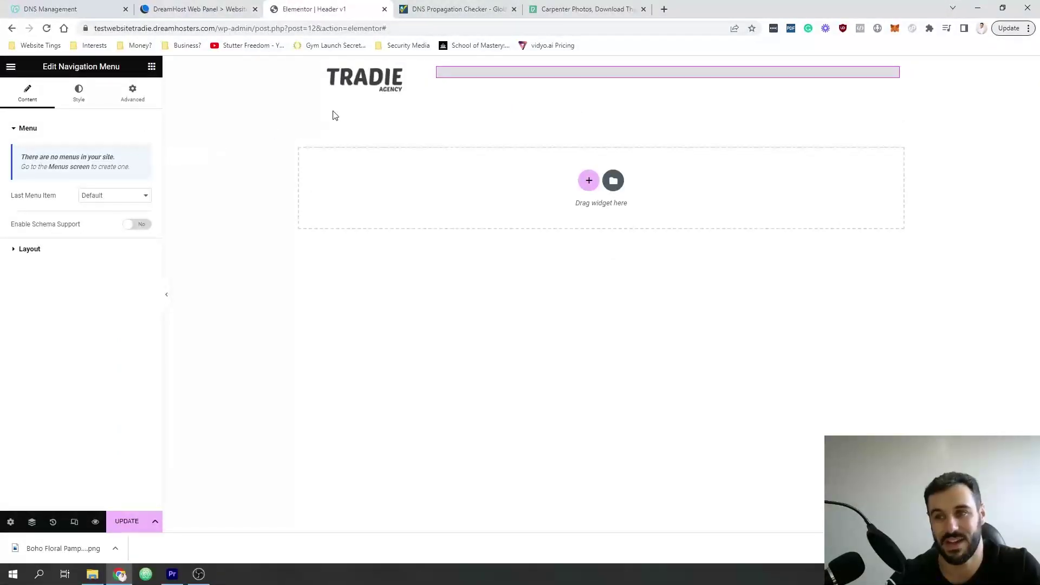
right_click(891, 72)
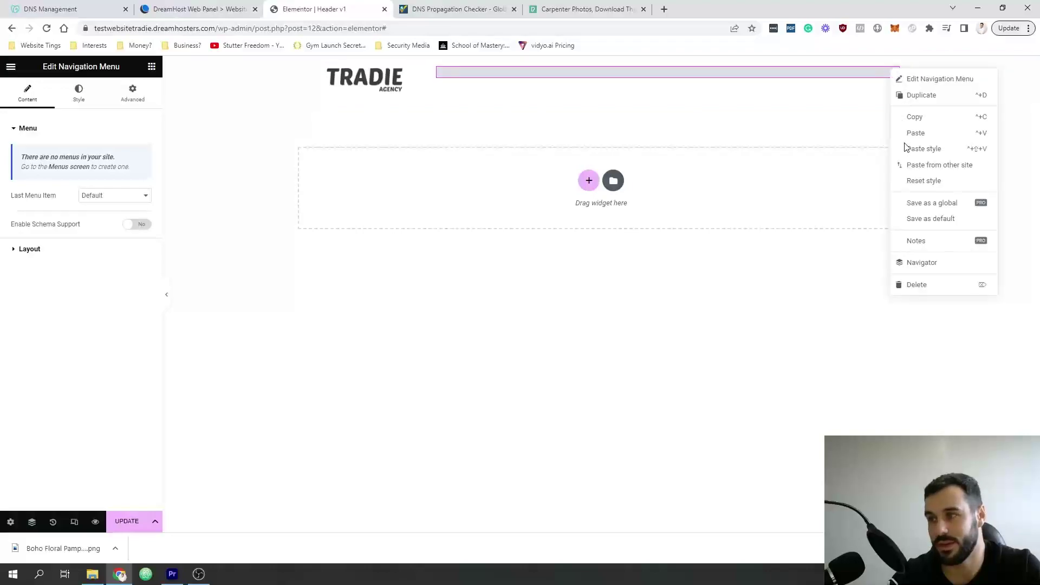
left_click(917, 286)
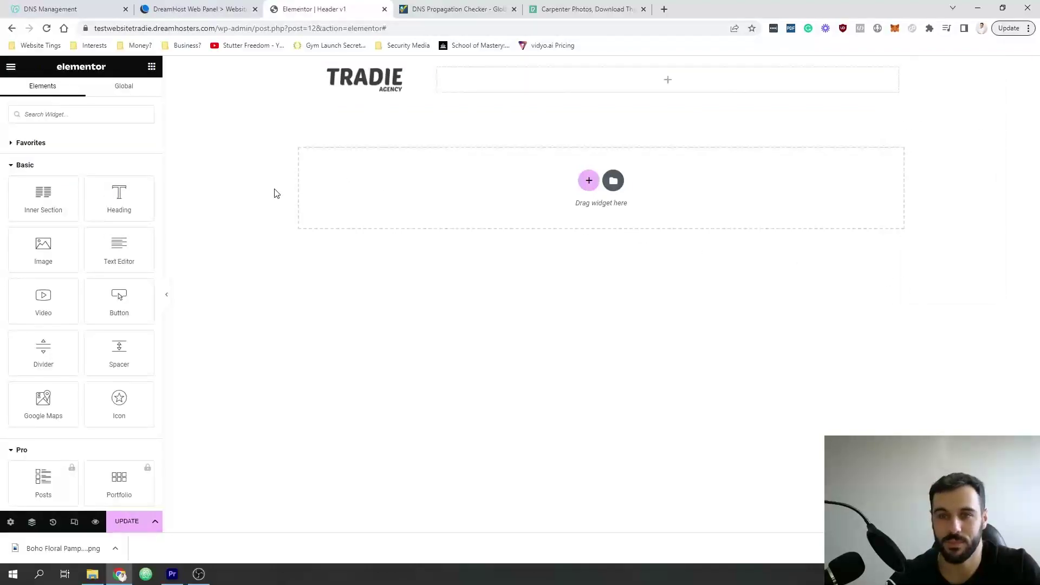
scroll(65, 358, "down", 5)
scroll(62, 360, "up", 5)
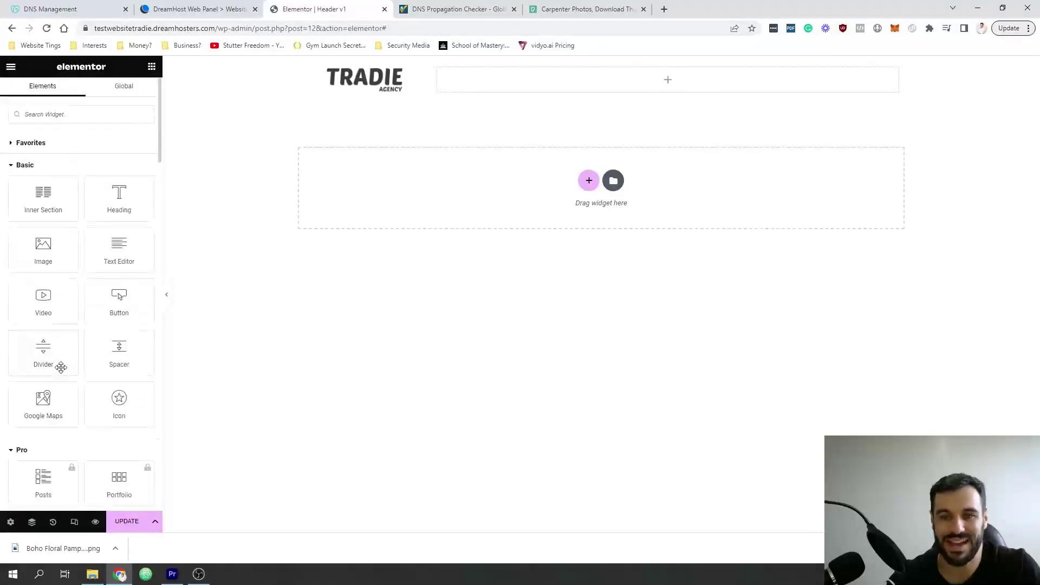
Step: Add a right-aligned, Medium 'Get Free Quote' button to the header's right column
left_click(60, 115)
type("but")
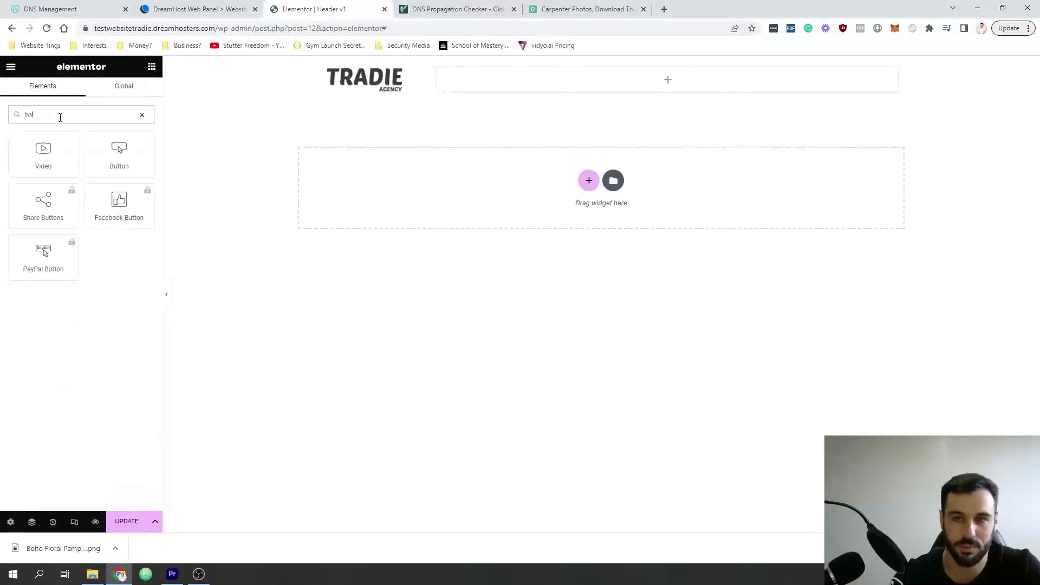
type("ton")
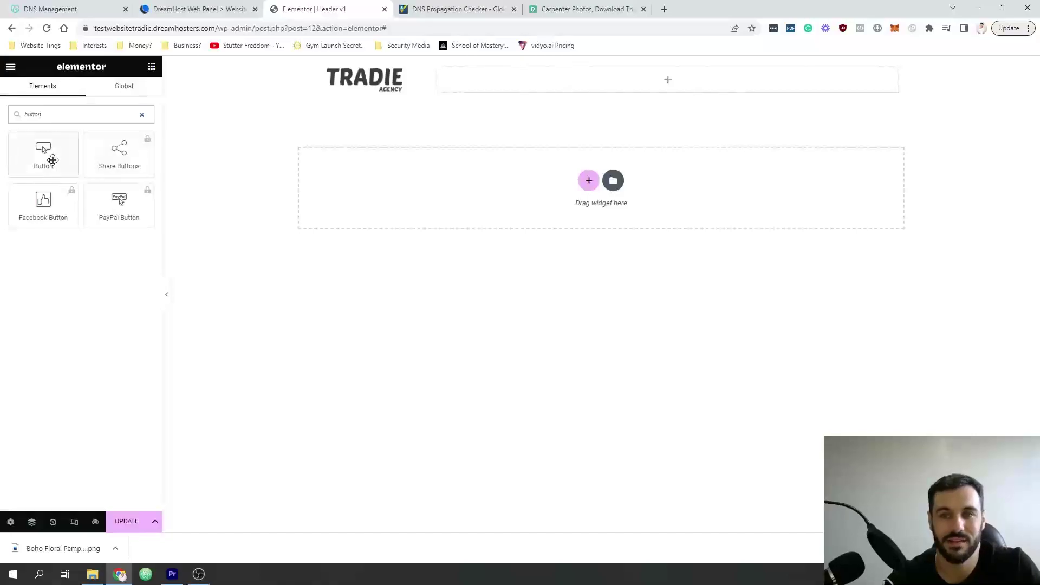
left_click_drag(51, 156, 729, 84)
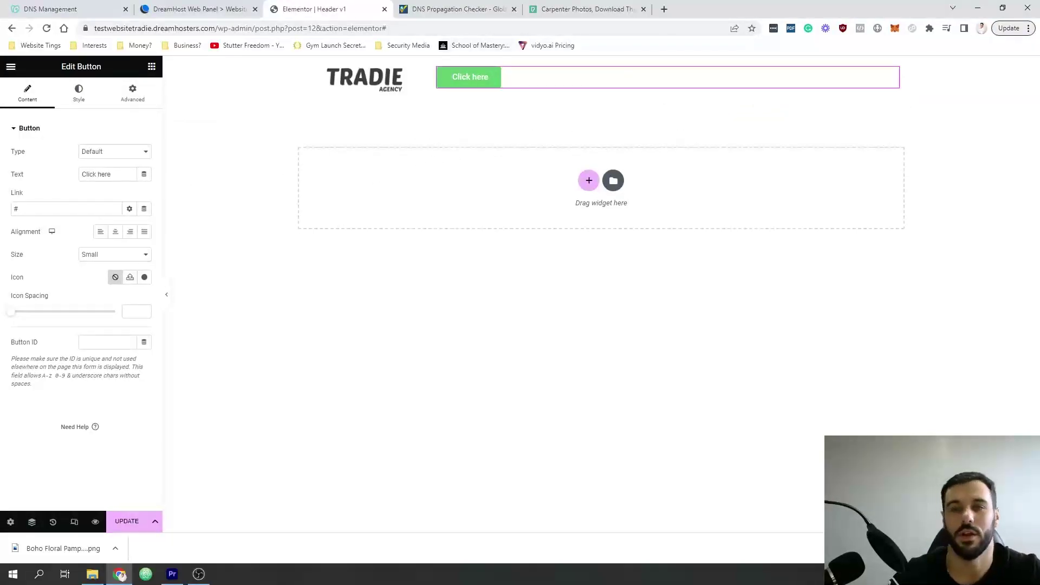
left_click_drag(119, 179, 59, 173)
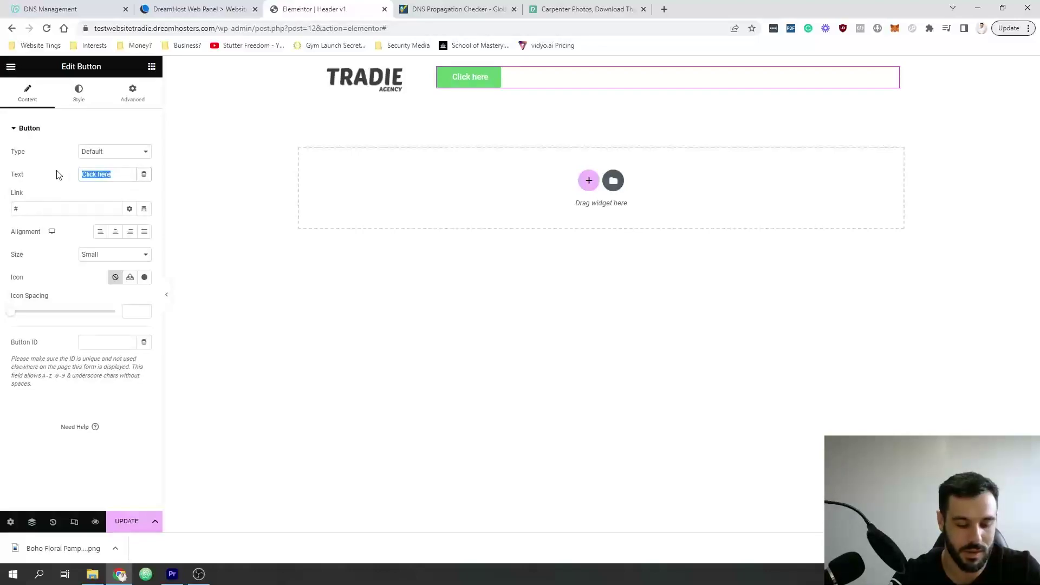
type("Get ")
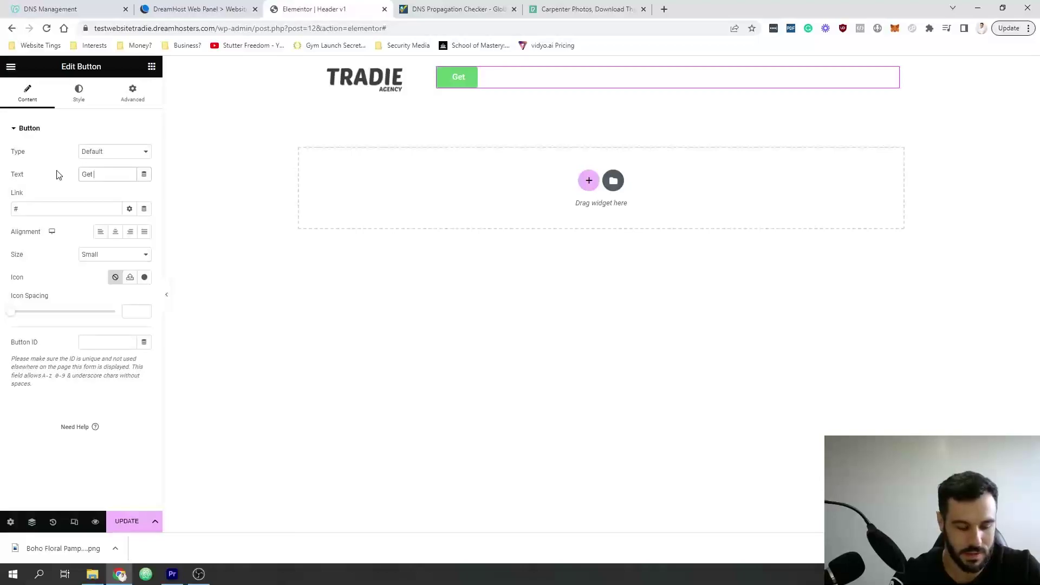
type("Free Quote")
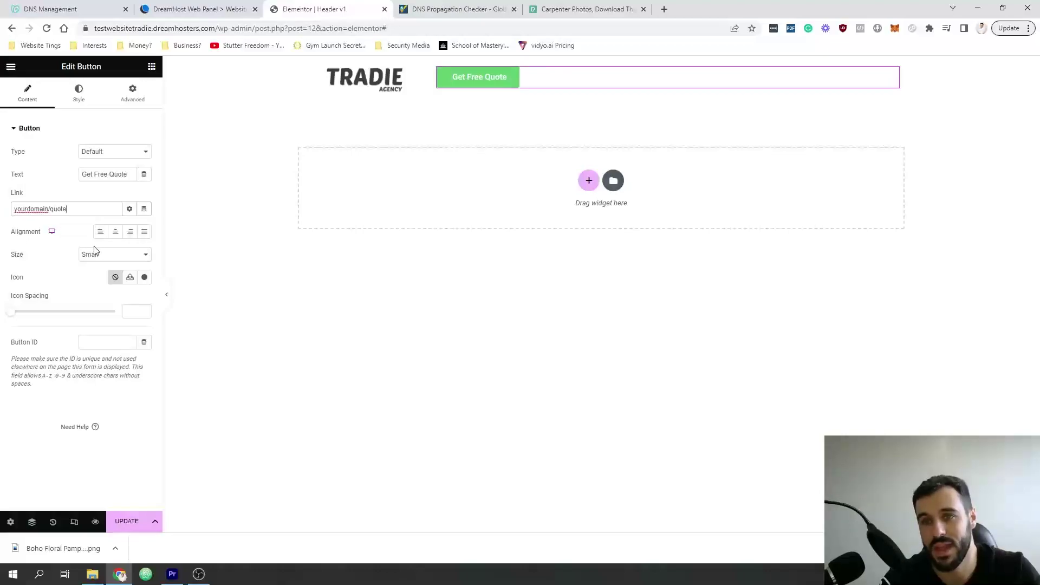
left_click(131, 234)
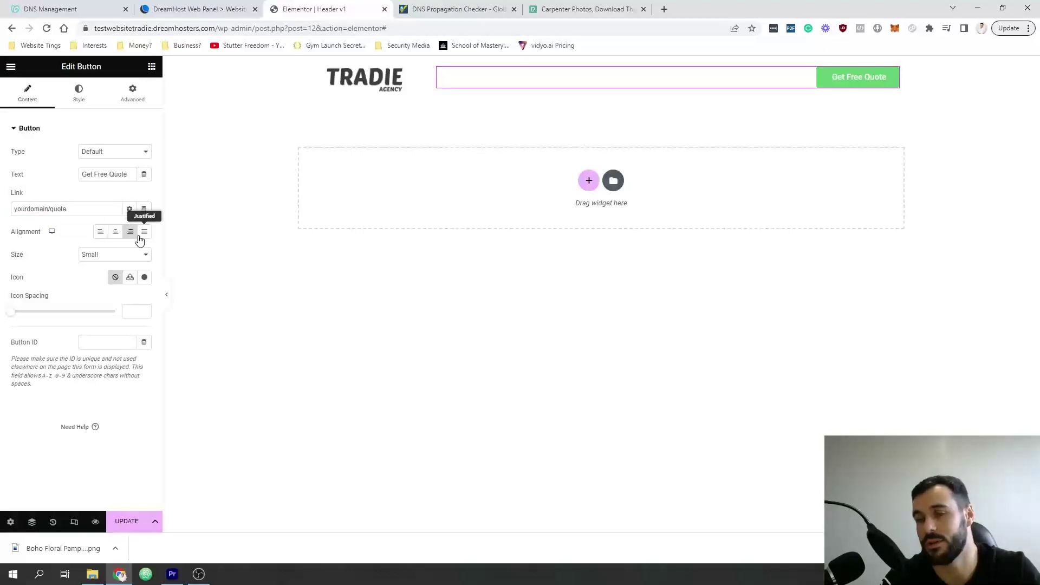
left_click(87, 255)
left_click(99, 284)
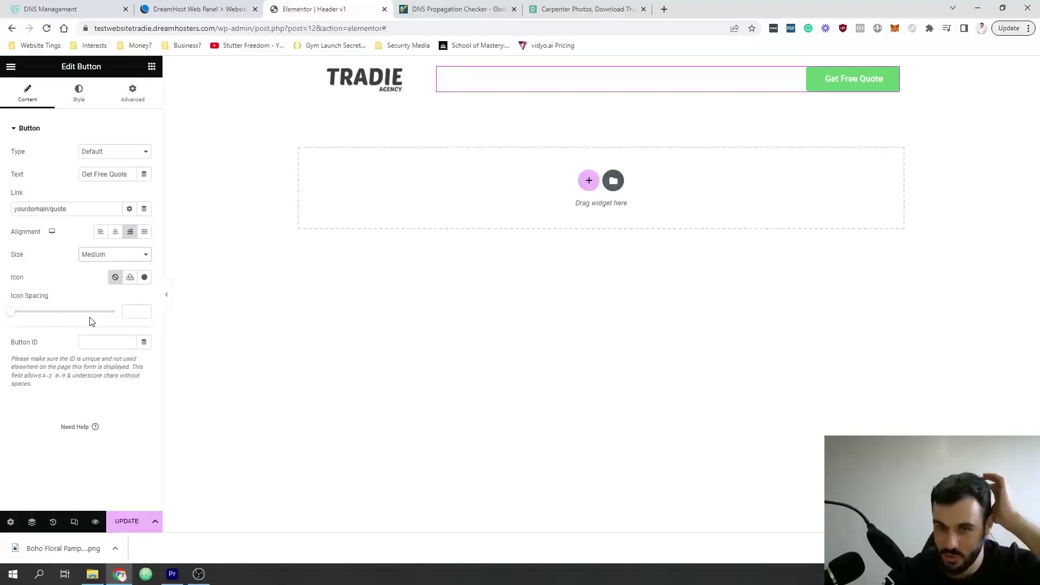
Step: Darken the button's normal background colour to near black
left_click(82, 93)
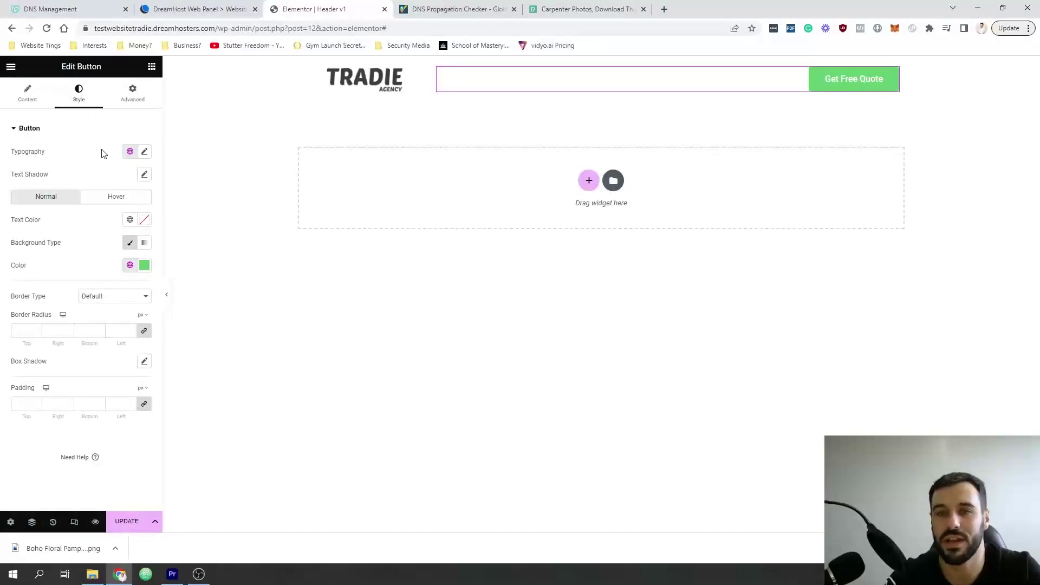
left_click(145, 268)
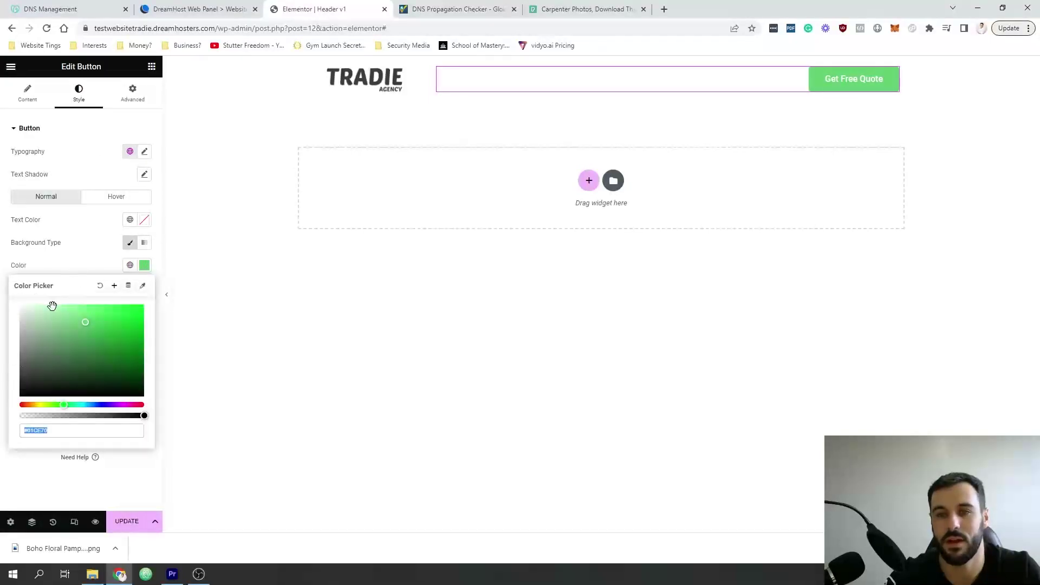
left_click_drag(51, 304, 20, 357)
left_click(220, 268)
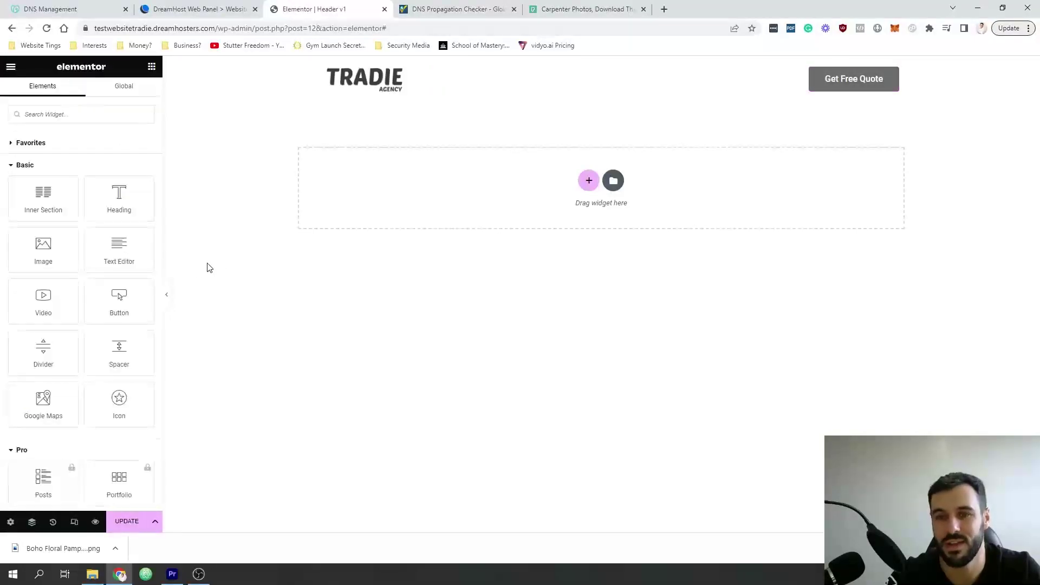
left_click(696, 83)
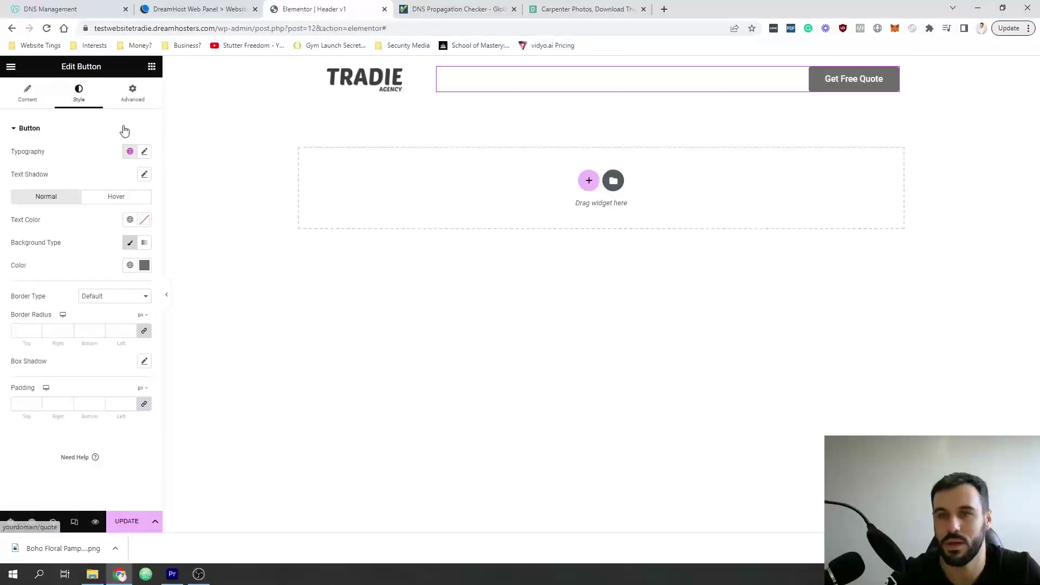
Step: Set the button's hover background to #2F2F2F and save the header template
left_click(109, 203)
left_click(144, 266)
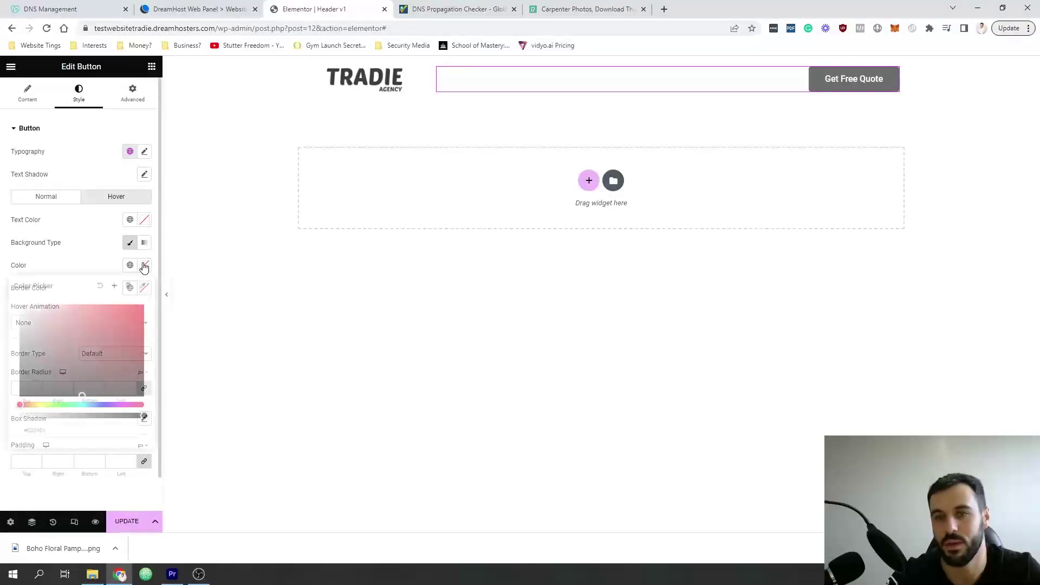
triple_click(81, 431)
type("#2F2F2F")
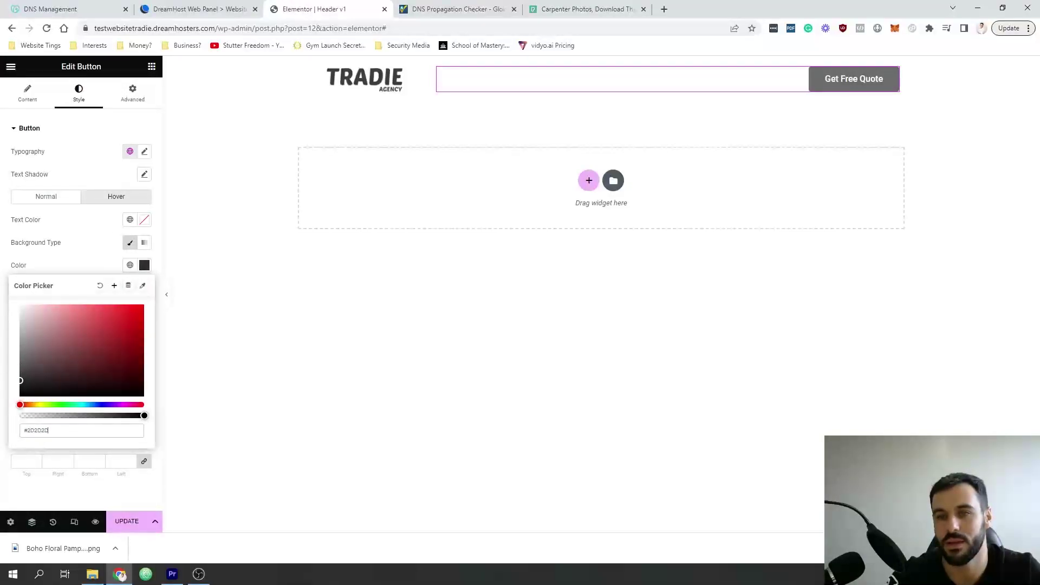
left_click(478, 248)
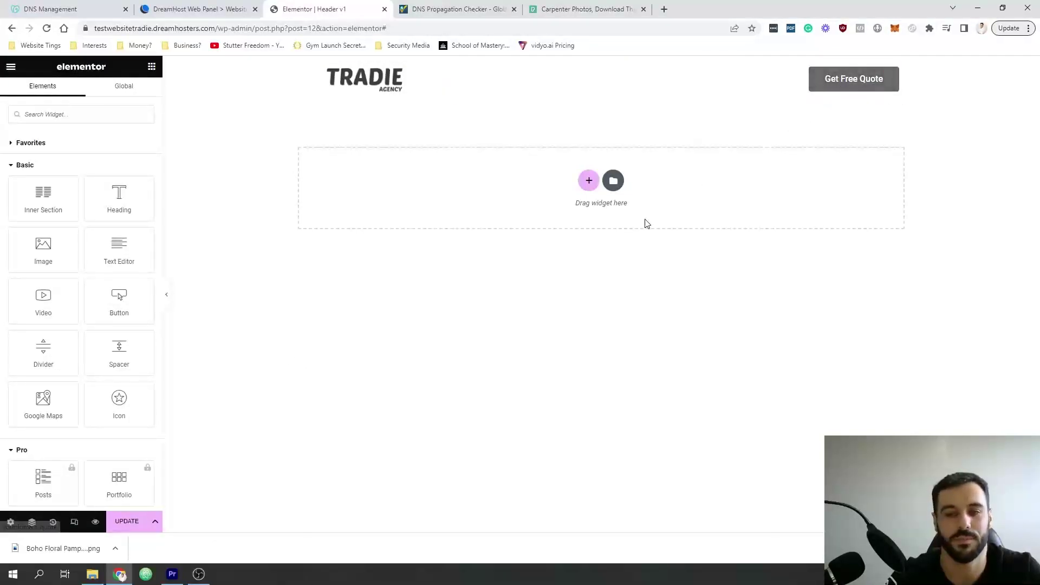
left_click(122, 523)
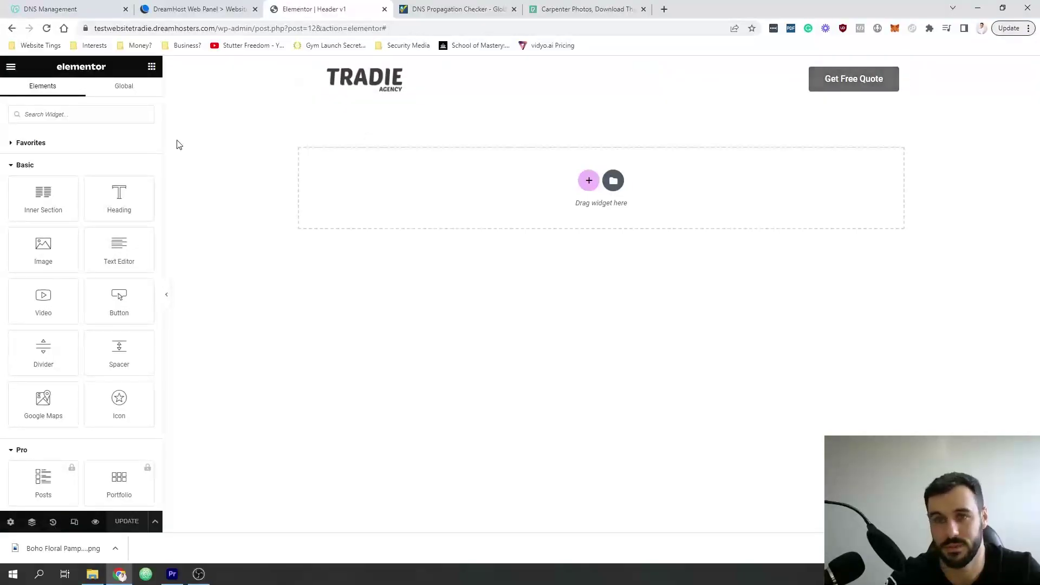
Step: Exit the Elementor header builder, choosing Decide Later for where exiting leads
left_click(11, 67)
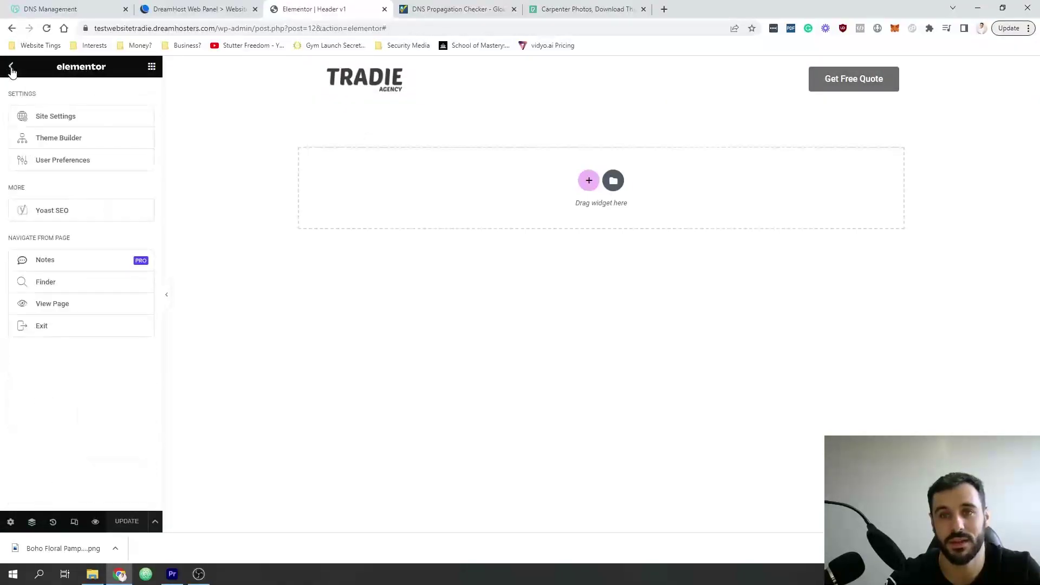
left_click(48, 330)
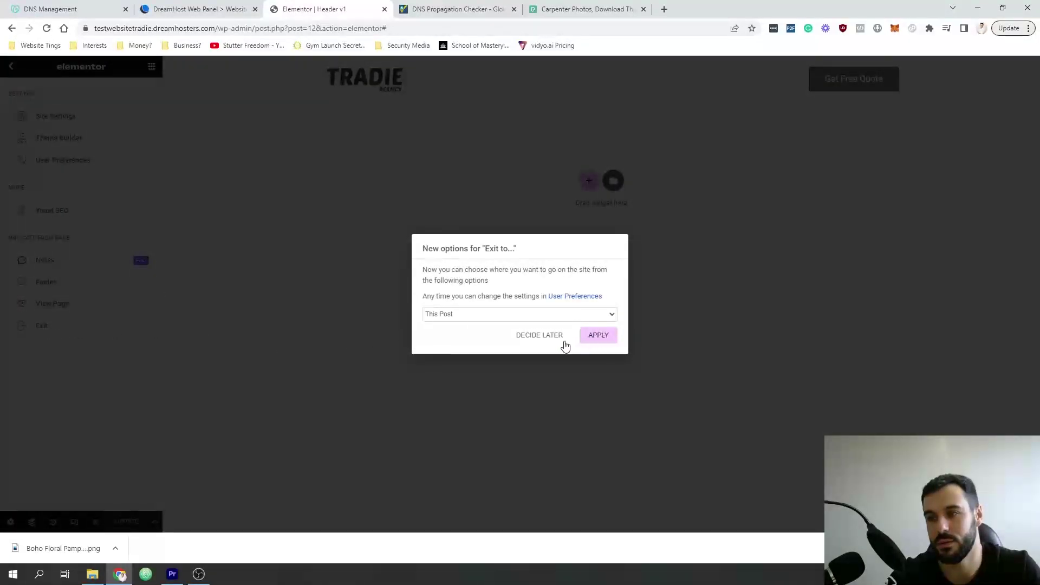
left_click(540, 337)
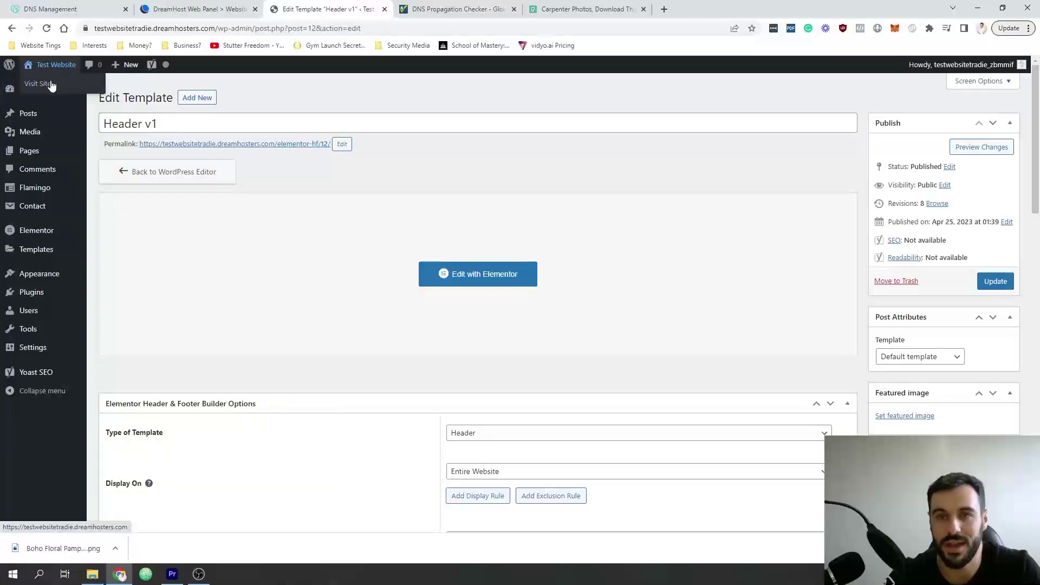
Step: Check the new header on the live site in a new tab, then return to the template page
right_click(50, 86)
left_click(81, 90)
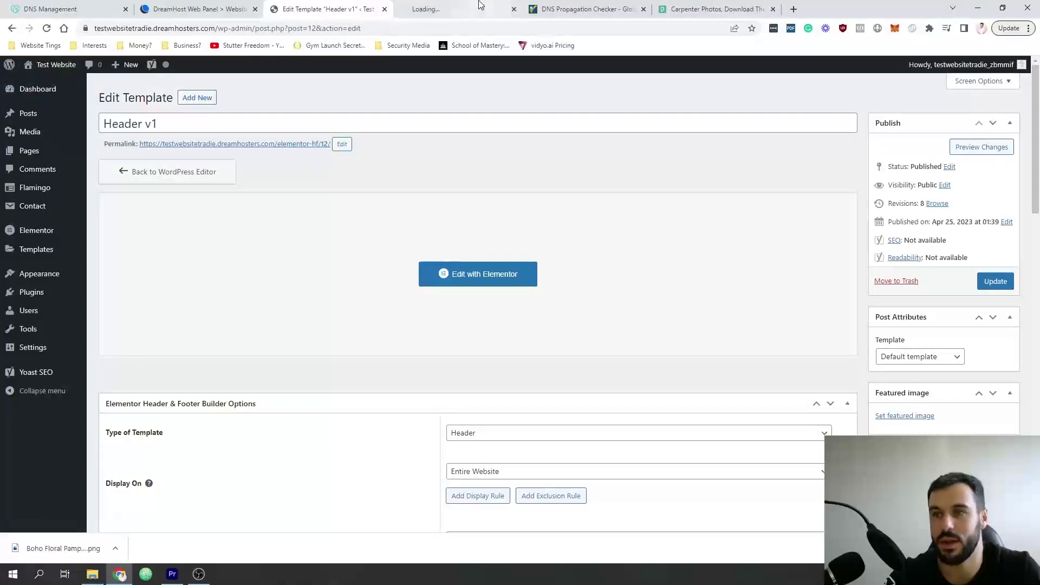
left_click(473, 10)
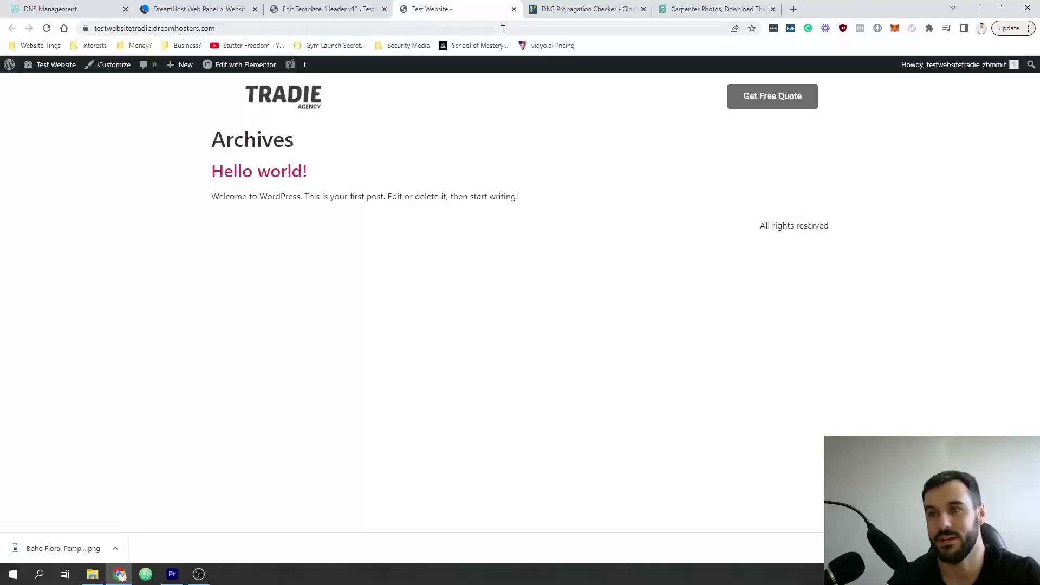
left_click(340, 9)
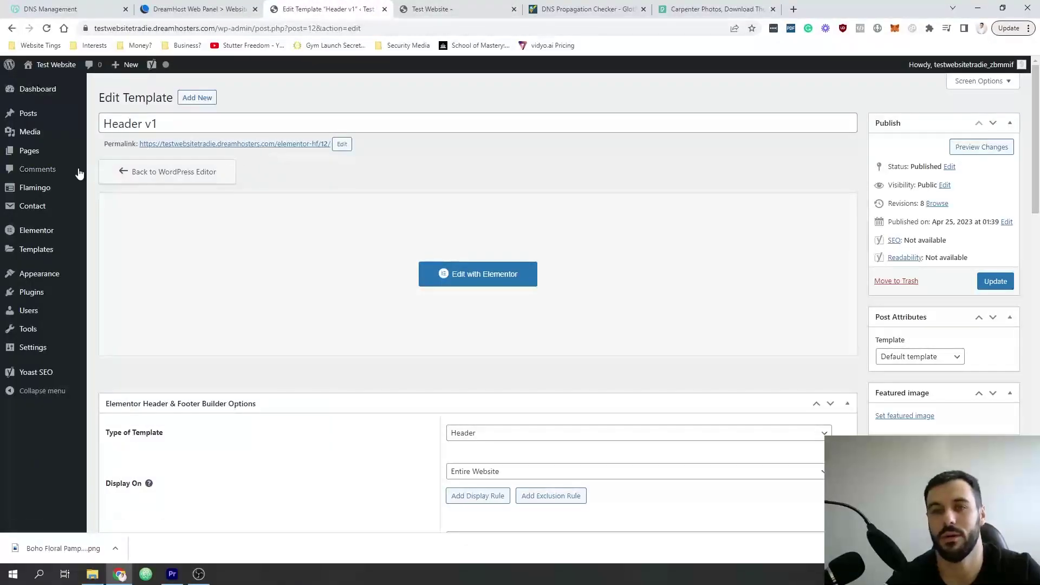
mouse_move(34, 356)
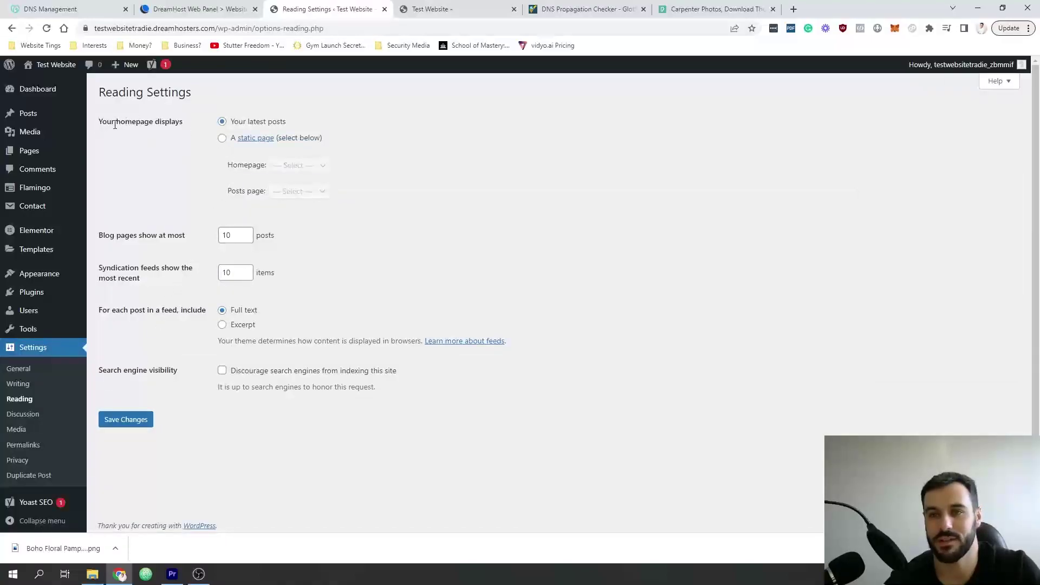
Step: Set the homepage to the static page Home and save the reading settings
left_click(223, 139)
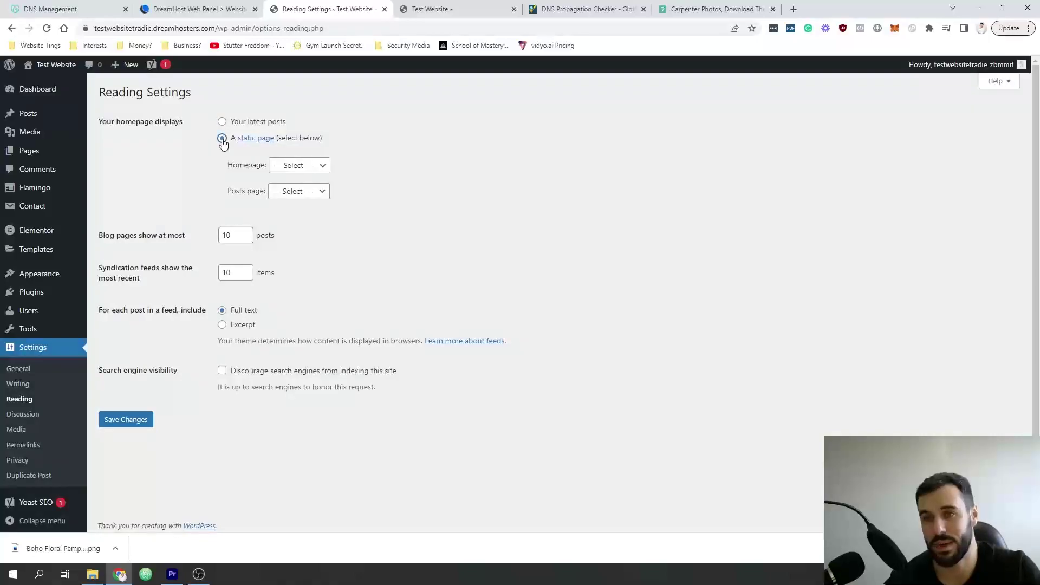
left_click(279, 165)
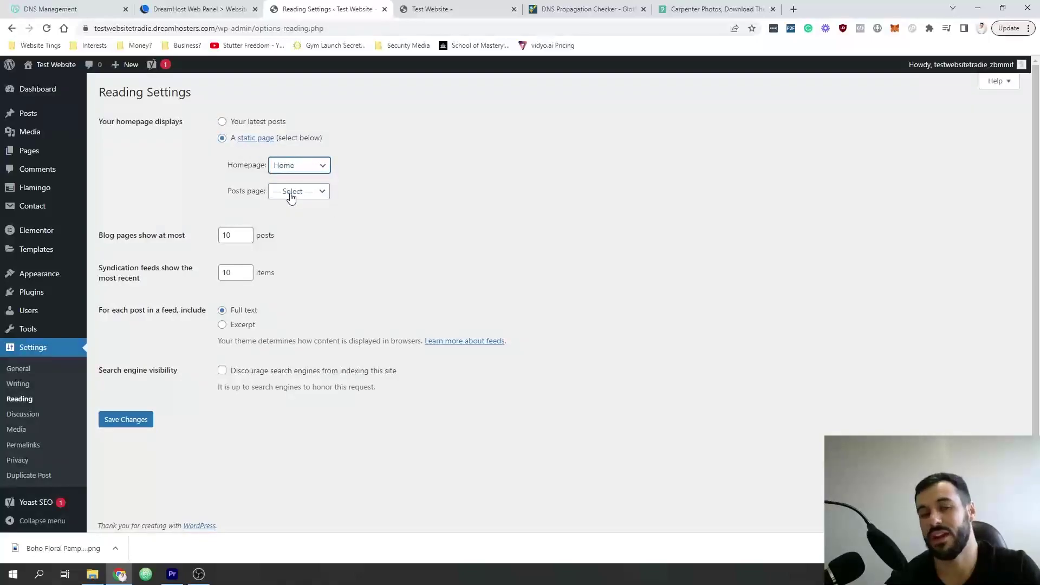
left_click(141, 423)
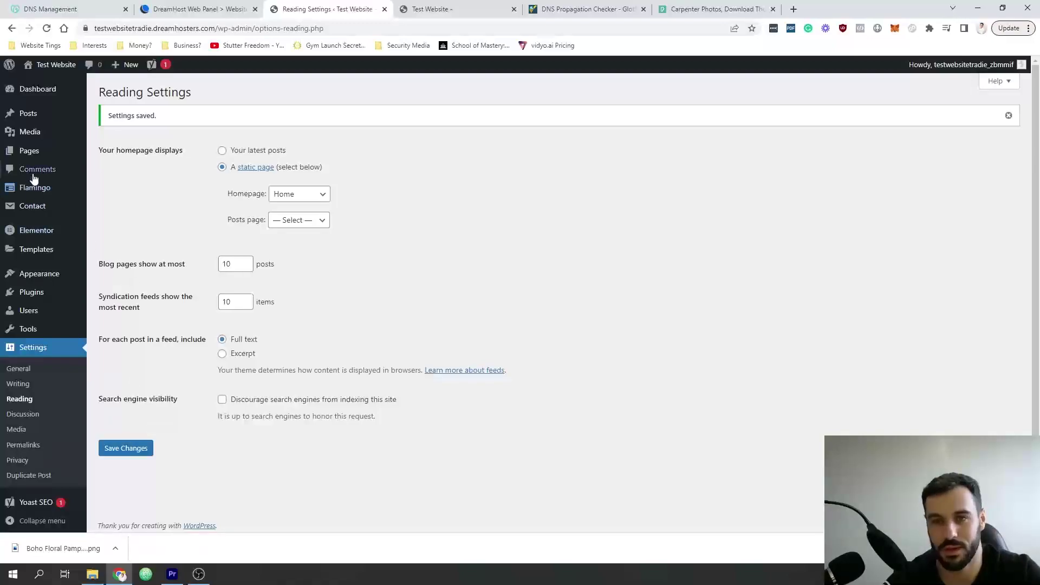
Step: Open the Home page's editor in a new tab and close the site preview tab
left_click(37, 156)
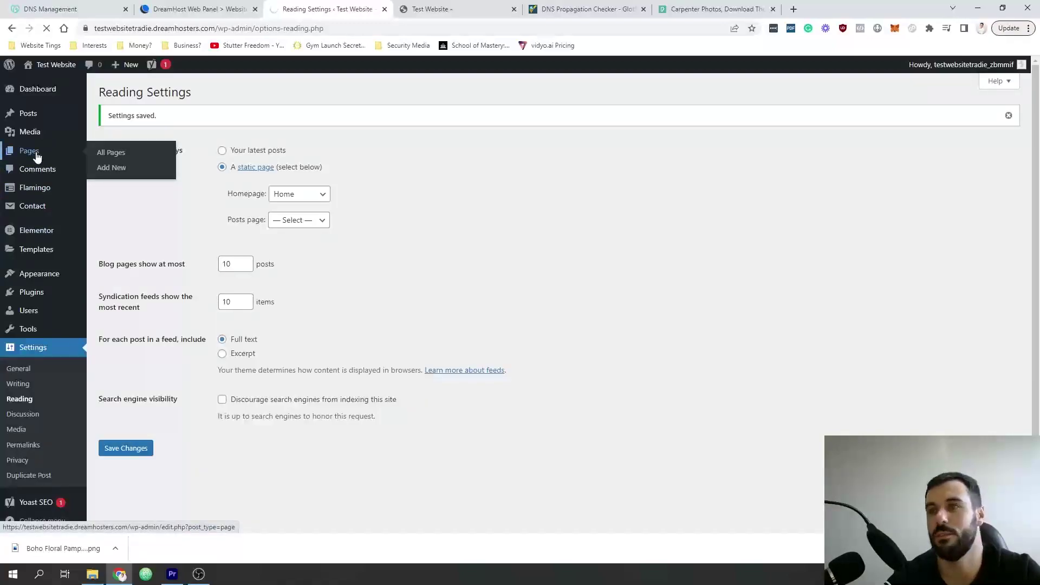
mouse_move(126, 177)
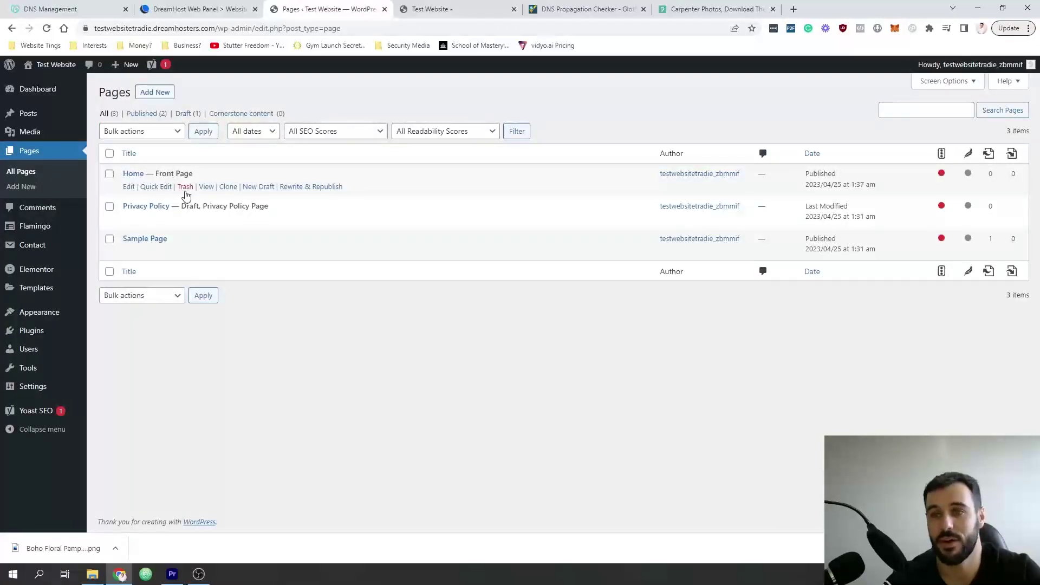
right_click(128, 190)
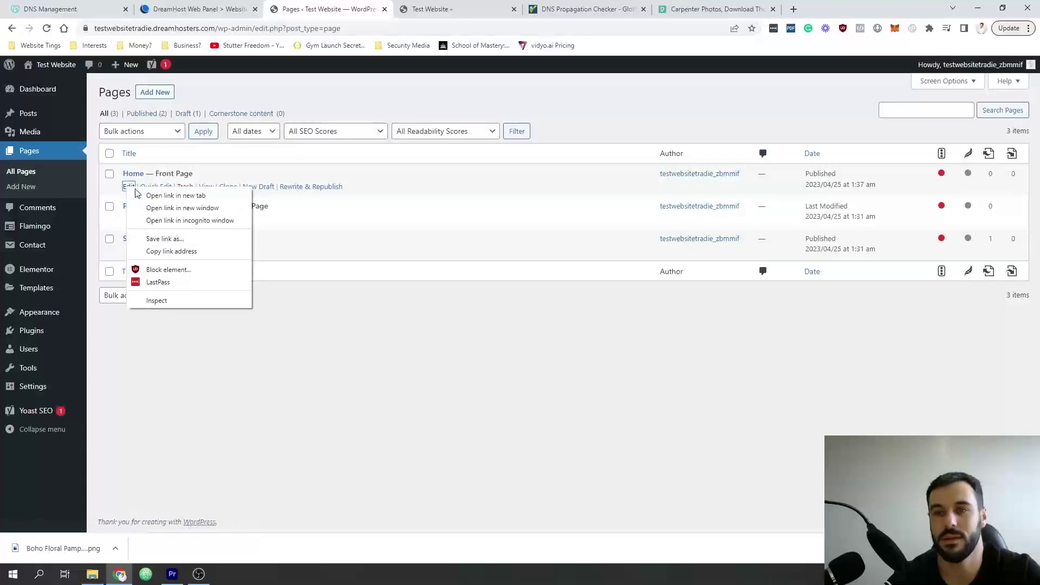
left_click(174, 199)
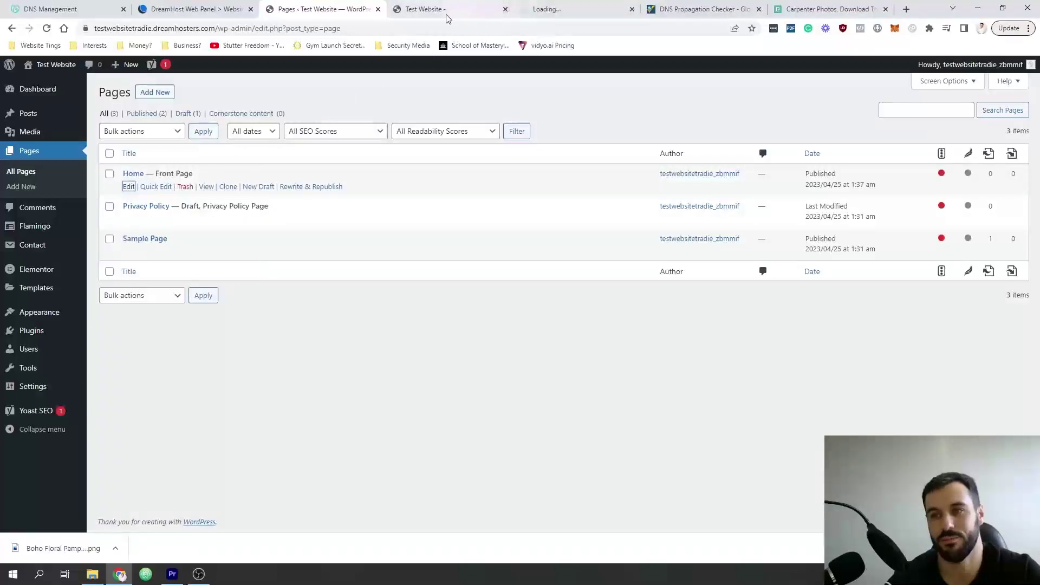
left_click(506, 9)
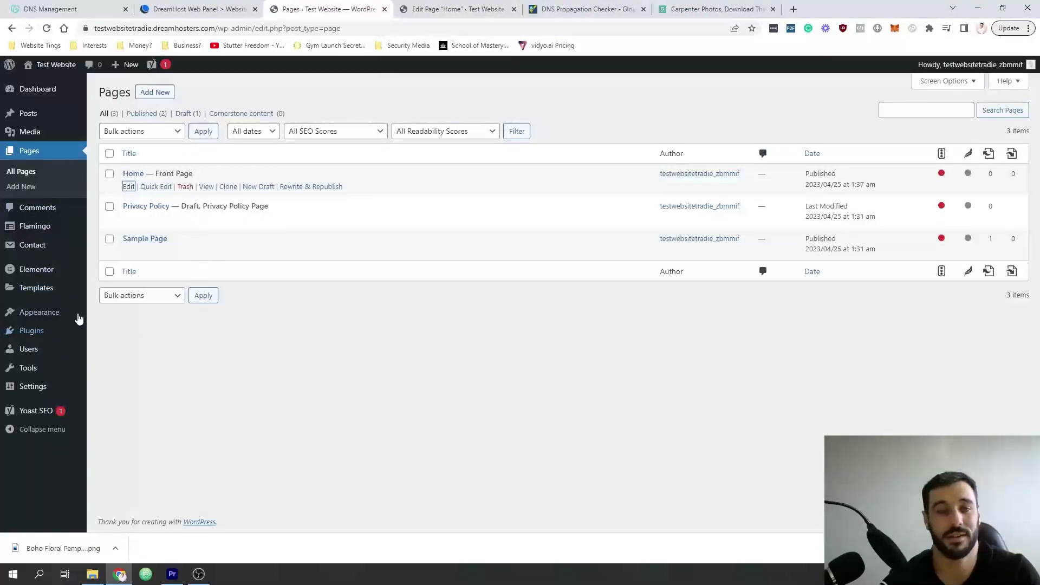
Step: Open Home in Elementor from its editor tab and insert a single-column section
left_click(442, 8)
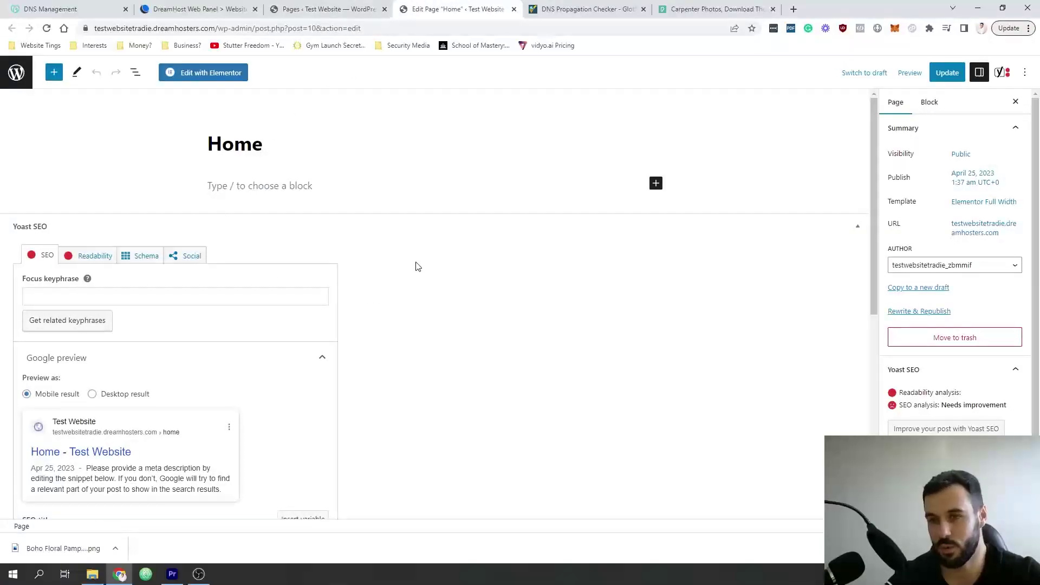
scroll(407, 262, "down", 7)
scroll(368, 332, "up", 7)
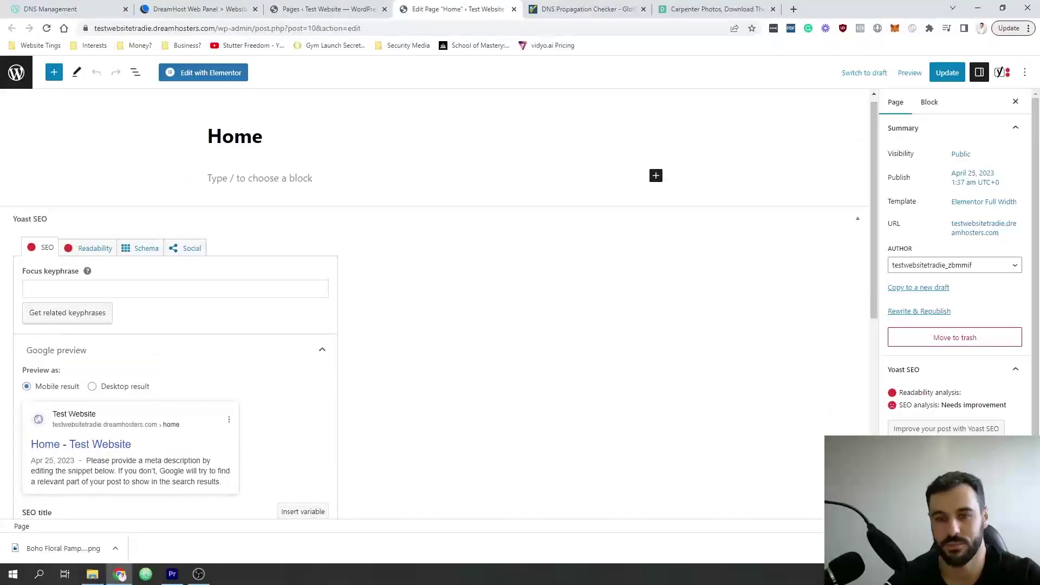
left_click(200, 76)
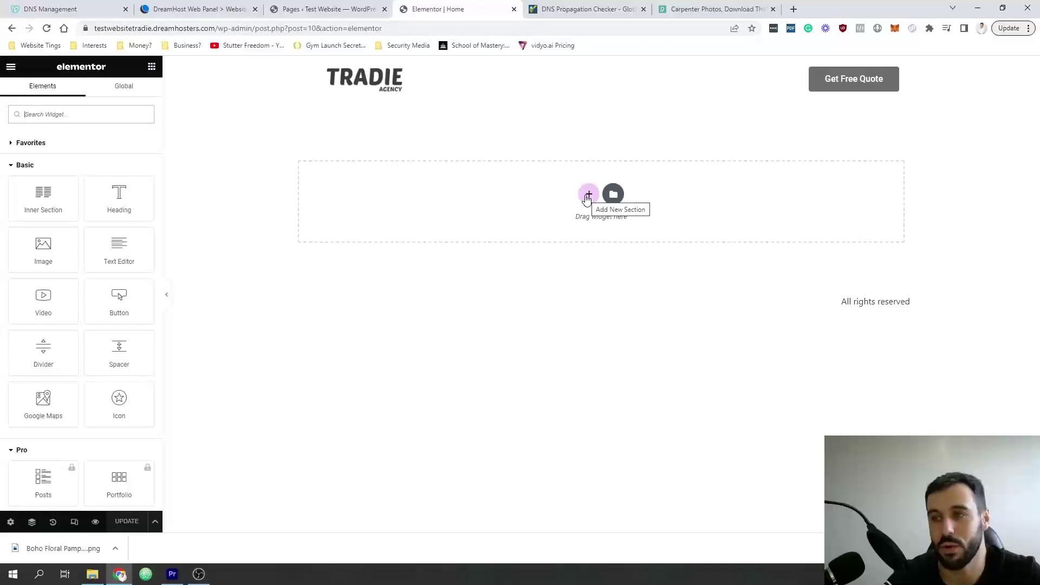
left_click(587, 195)
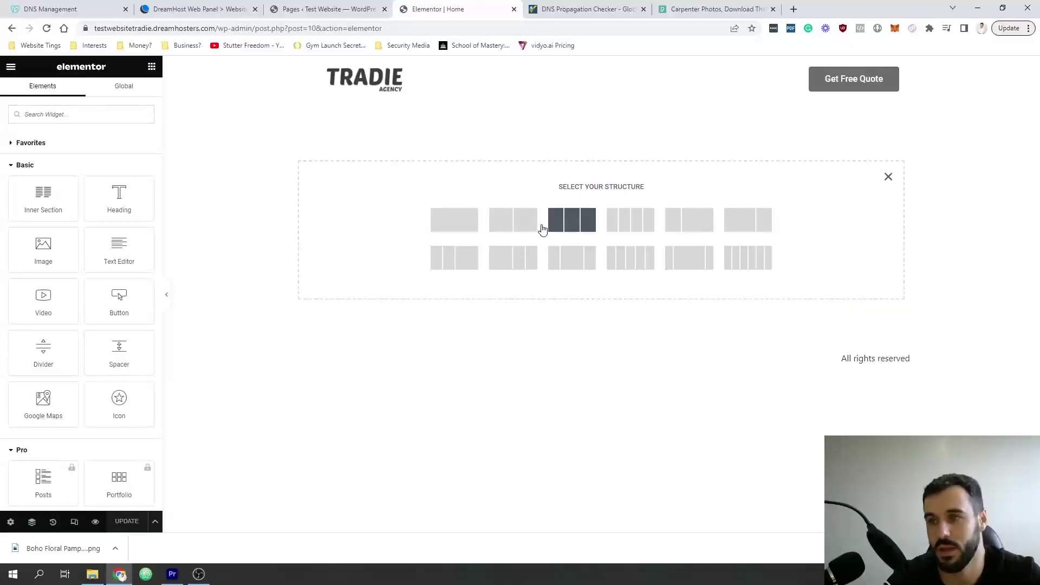
left_click(449, 227)
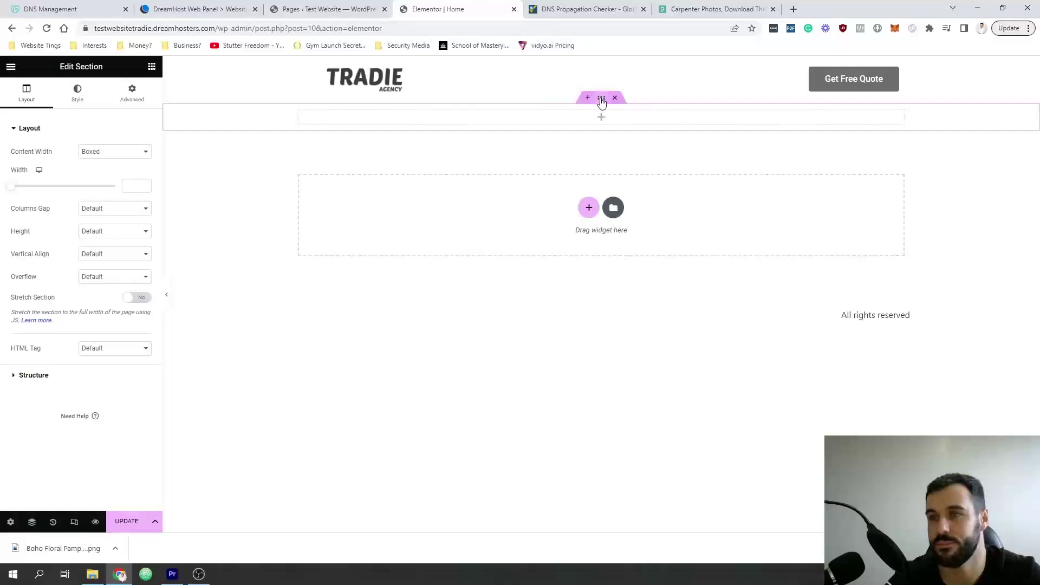
Step: Add a centred H1 heading widget to the new section
left_click(152, 66)
left_click_drag(104, 189, 593, 115)
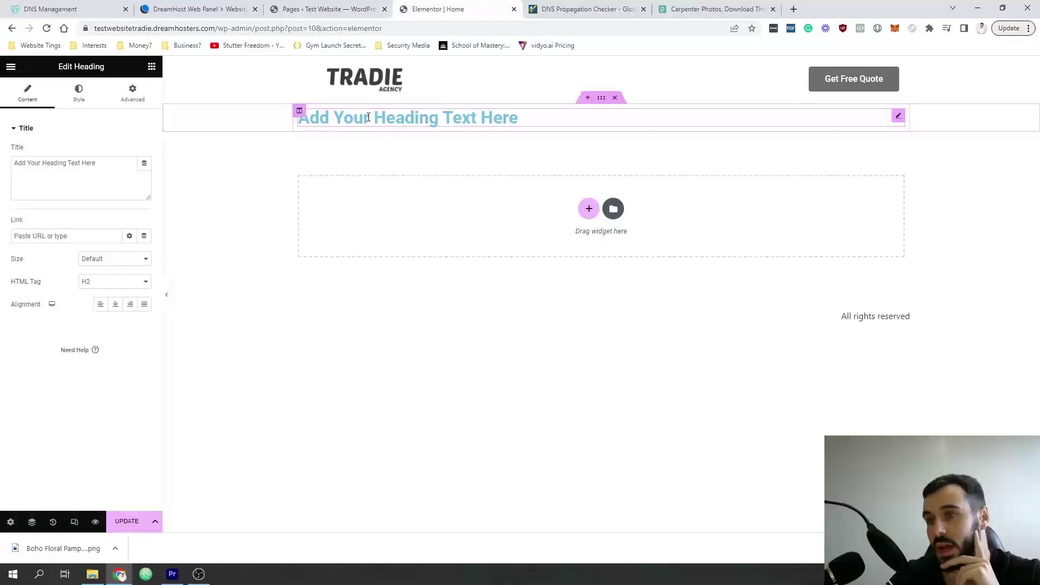
left_click(115, 305)
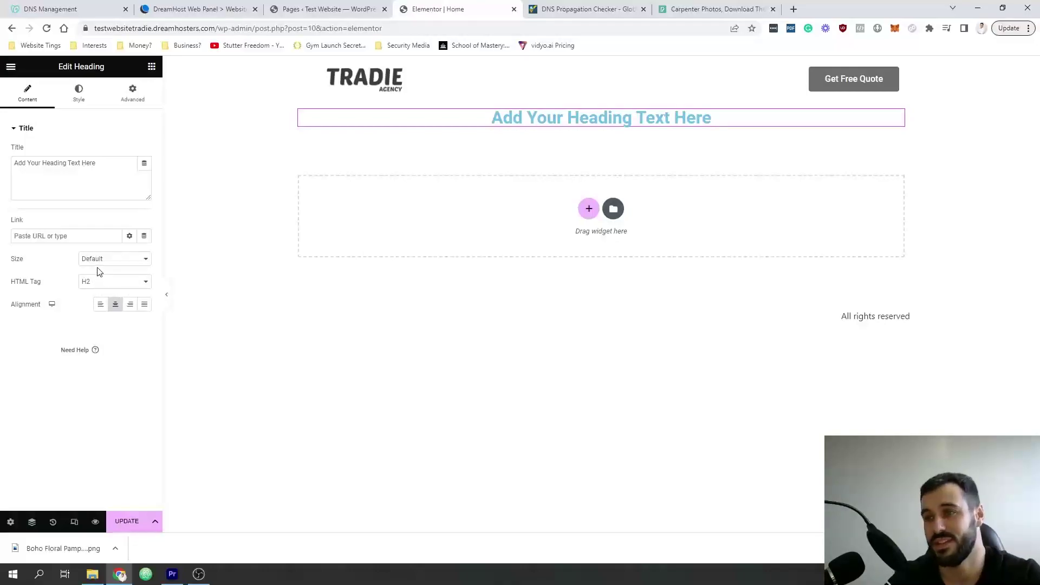
left_click(101, 281)
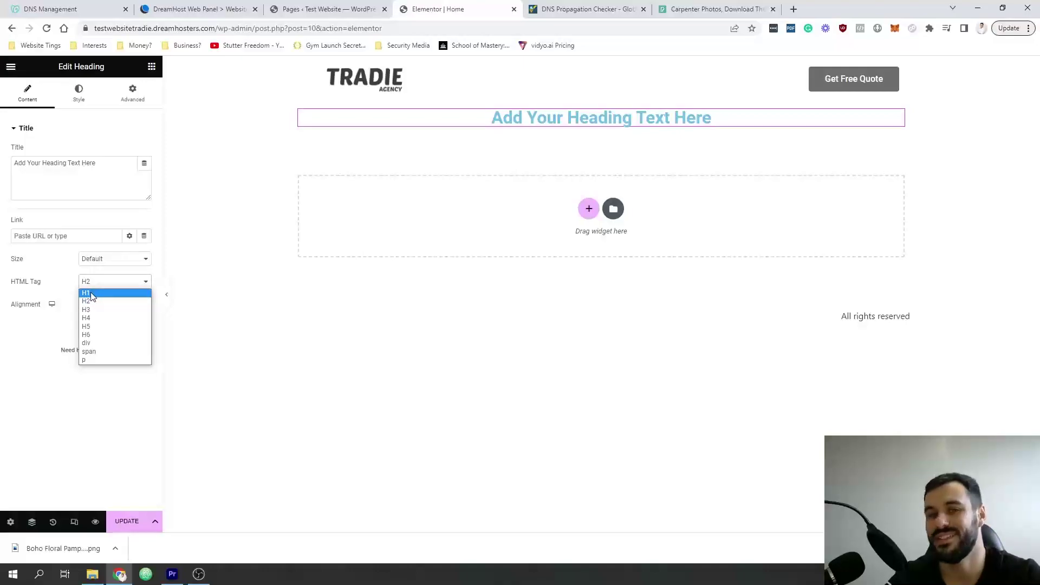
left_click(89, 293)
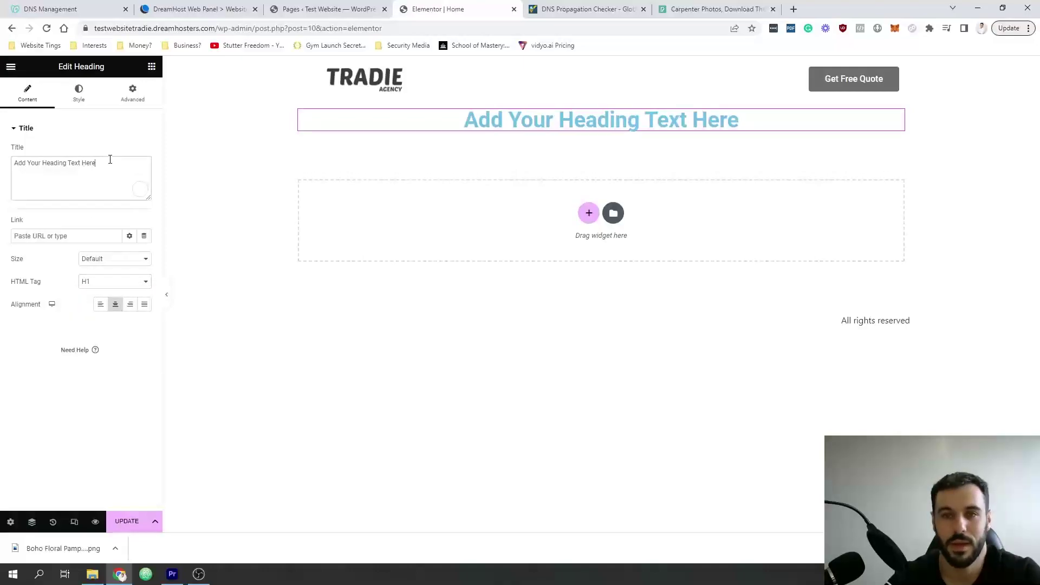
Step: Replace the heading text with 'Best Mowing in Brisbane', then switch to the Pexels tab
left_click_drag(107, 160, 16, 158)
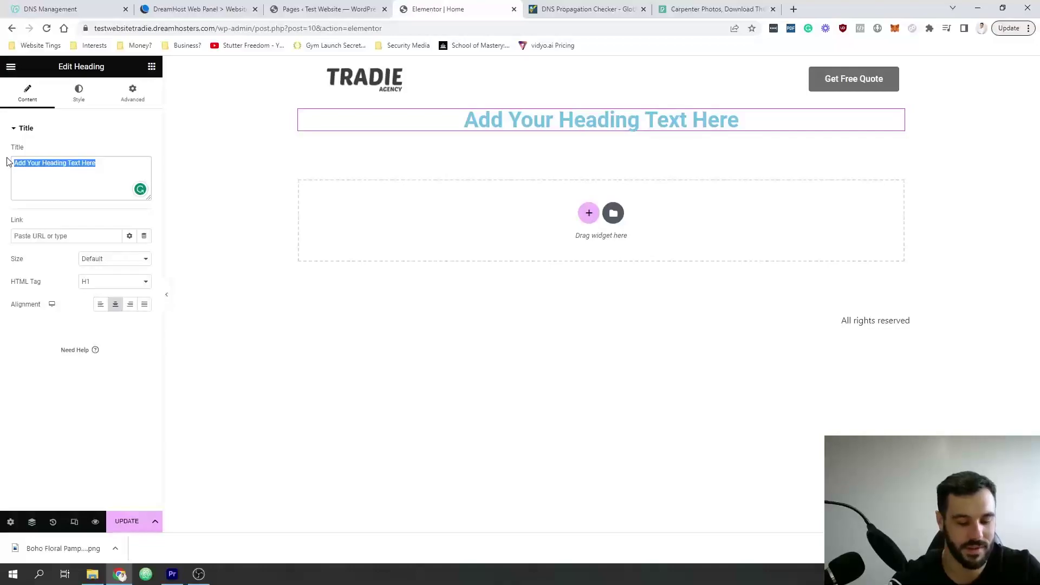
type("Tim's")
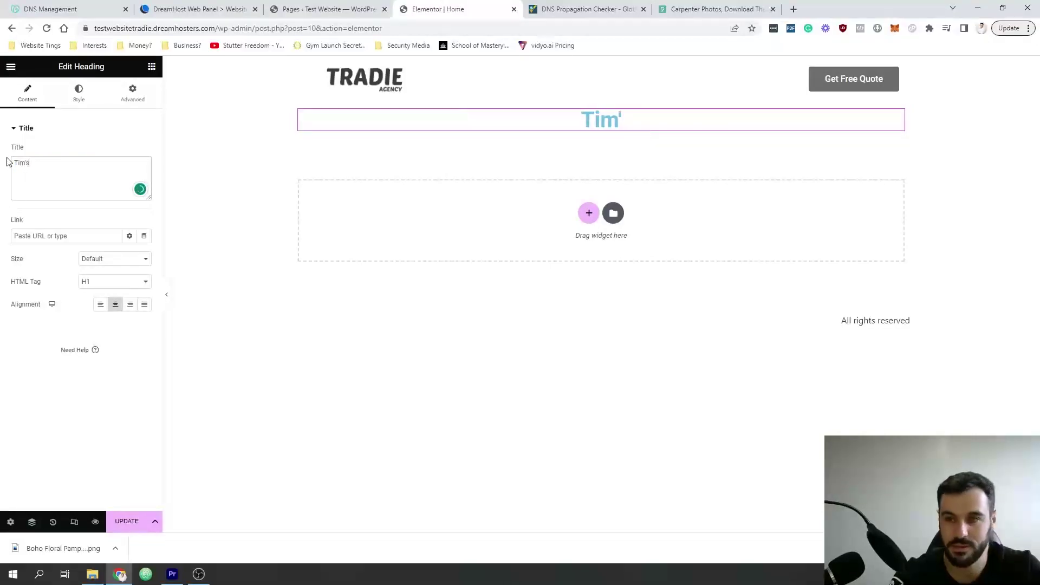
key("BackSpace")
key("BackSpace")
key("BackSpace")
key("BackSpace")
key("BackSpace")
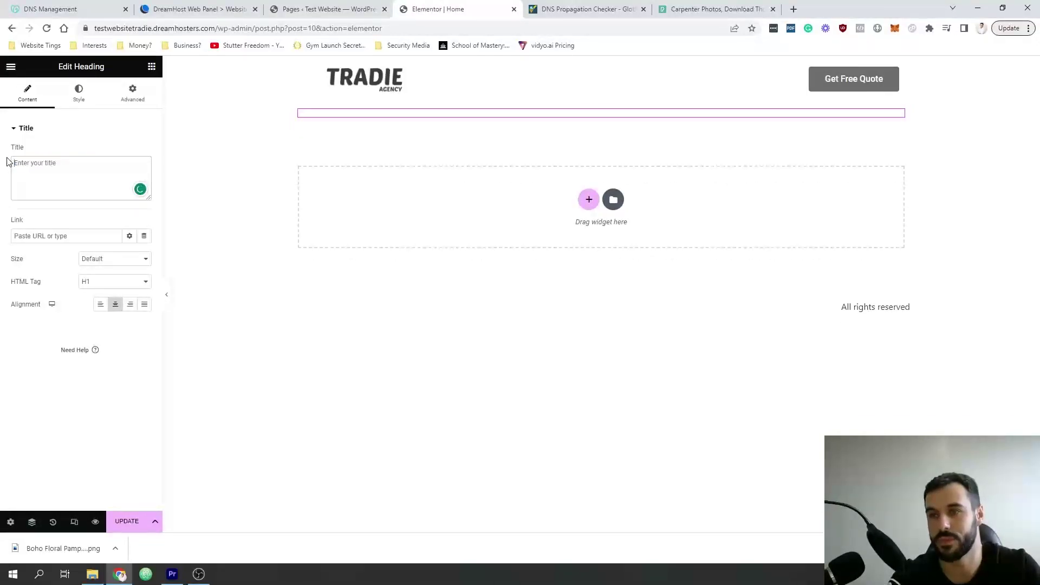
type("B")
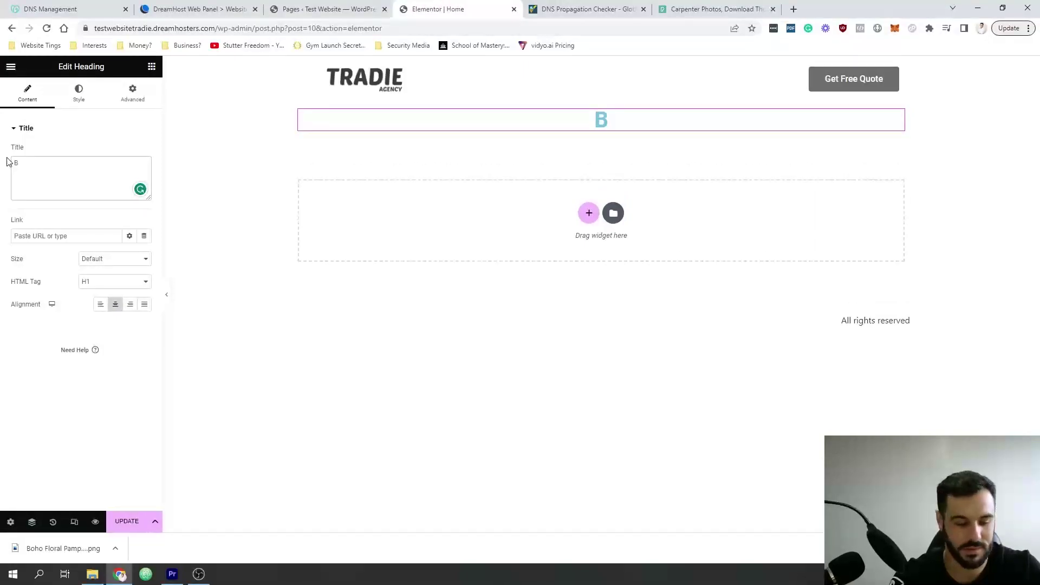
type("est Mowing in")
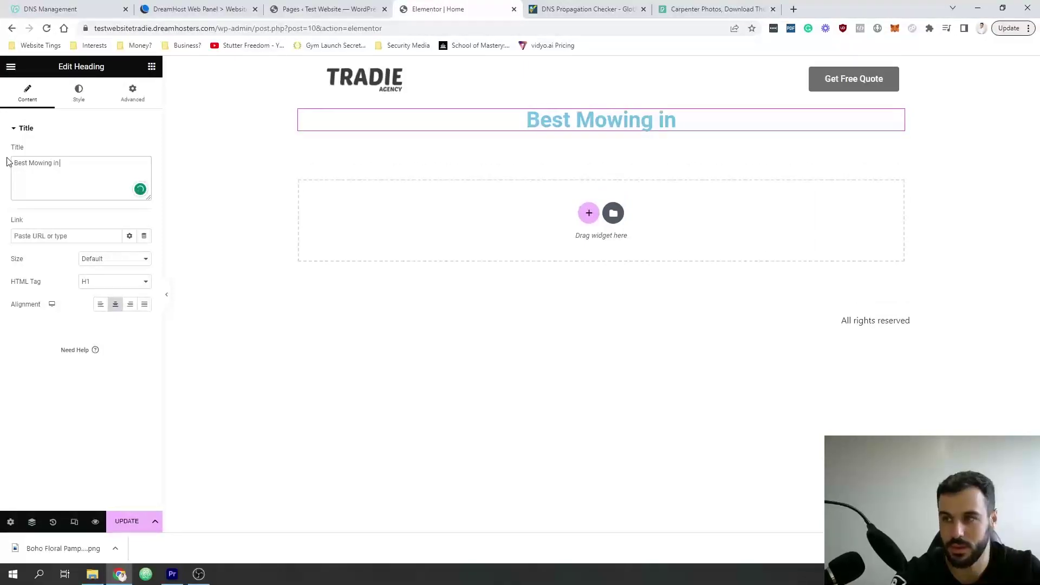
type(" Brisbane")
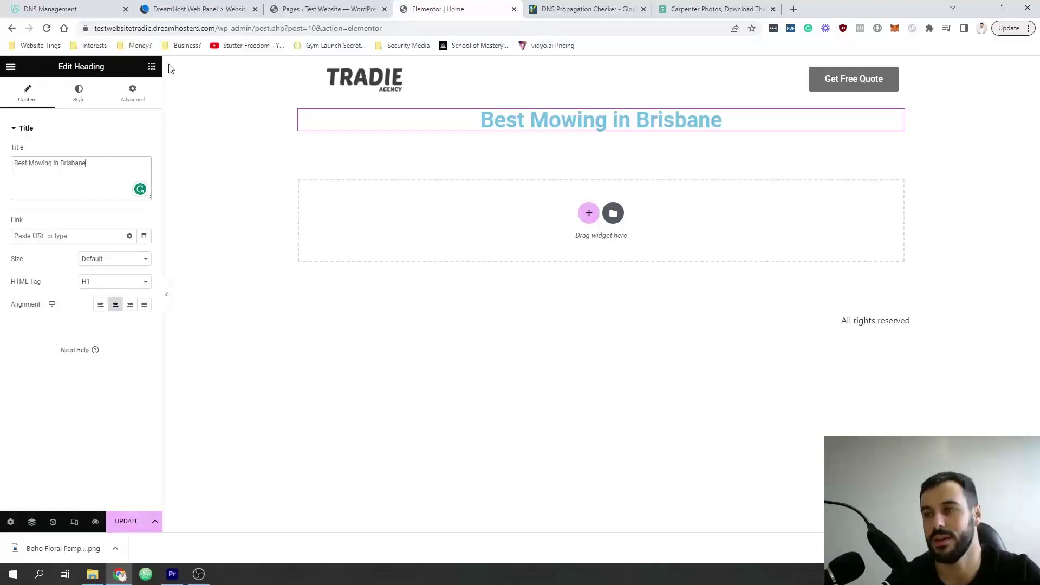
left_click(724, 8)
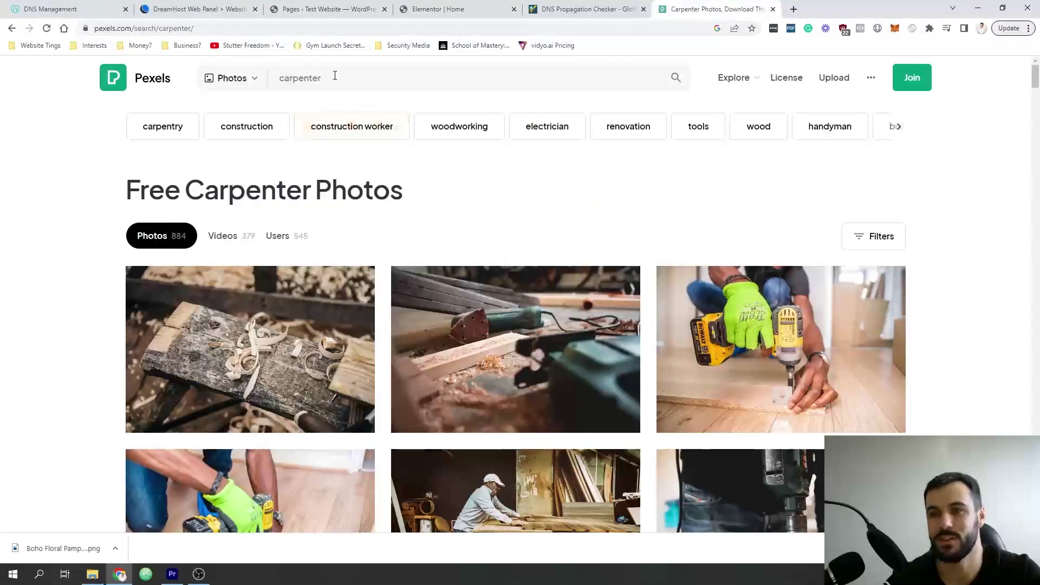
Step: Search Pexels for 'lawn mowing', download the close-up green grass photo, and return to Elementor
left_click(321, 74)
type("lawn mowing")
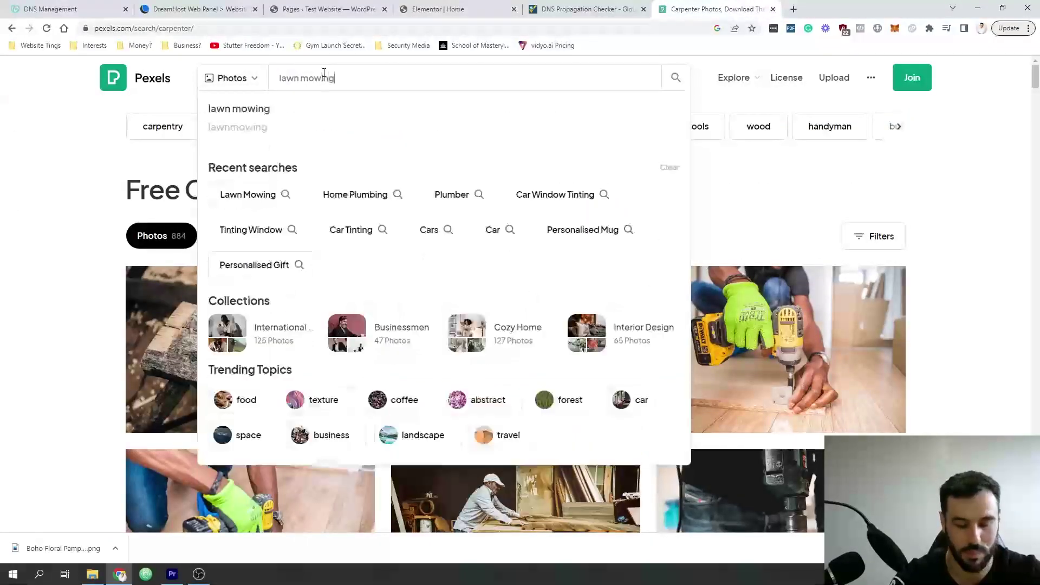
key("Return")
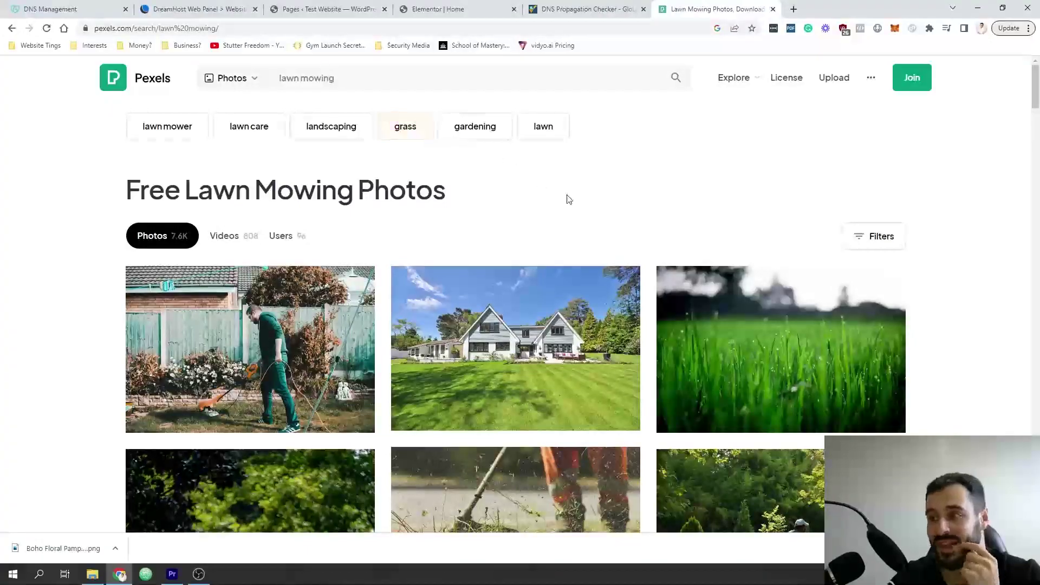
left_click(778, 345)
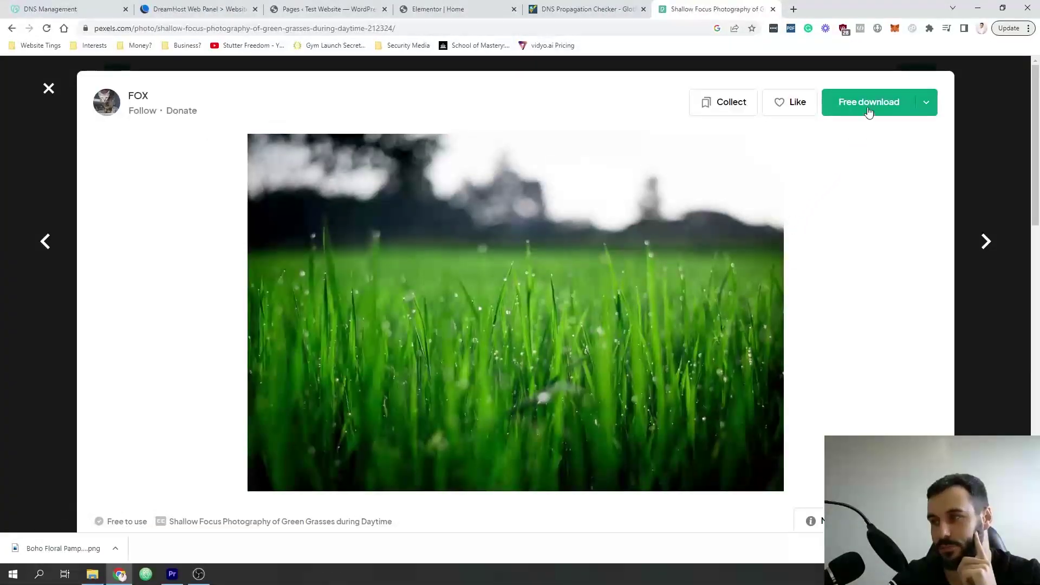
left_click(868, 101)
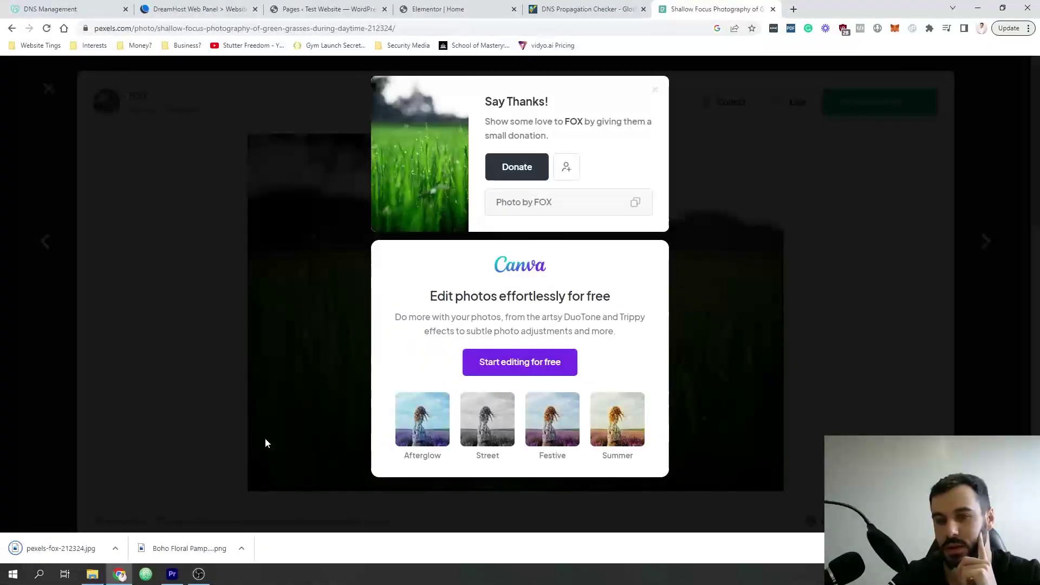
left_click(463, 8)
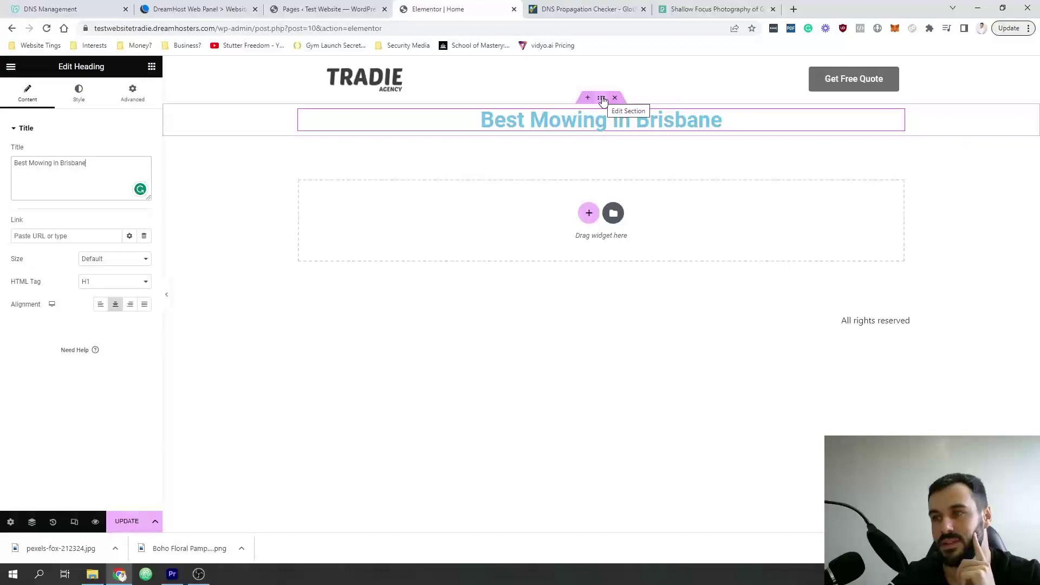
Step: Upload pexels-fox-212324 from Downloads and set it as the section's classic background image
left_click(602, 99)
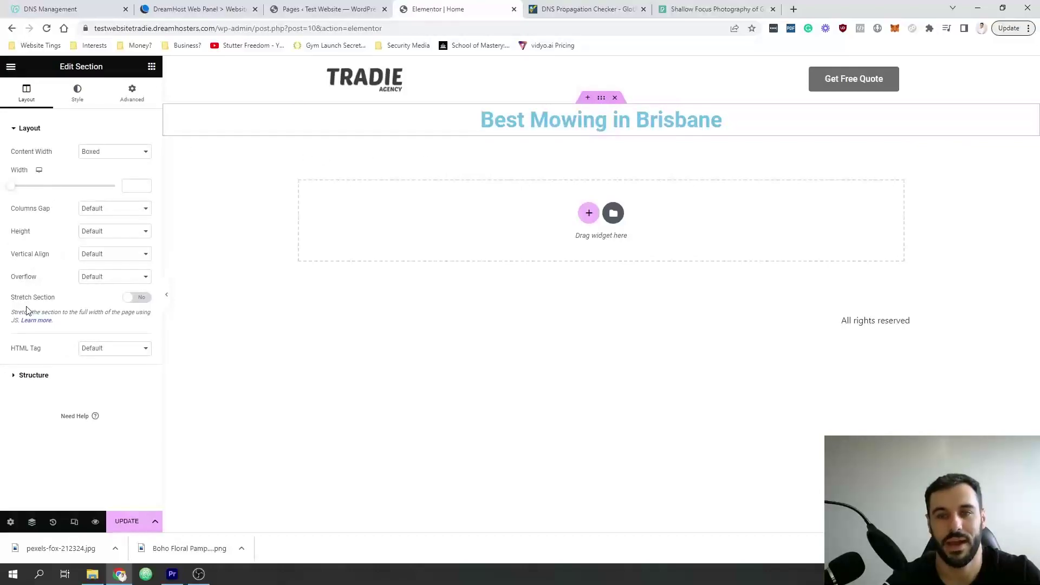
left_click(77, 93)
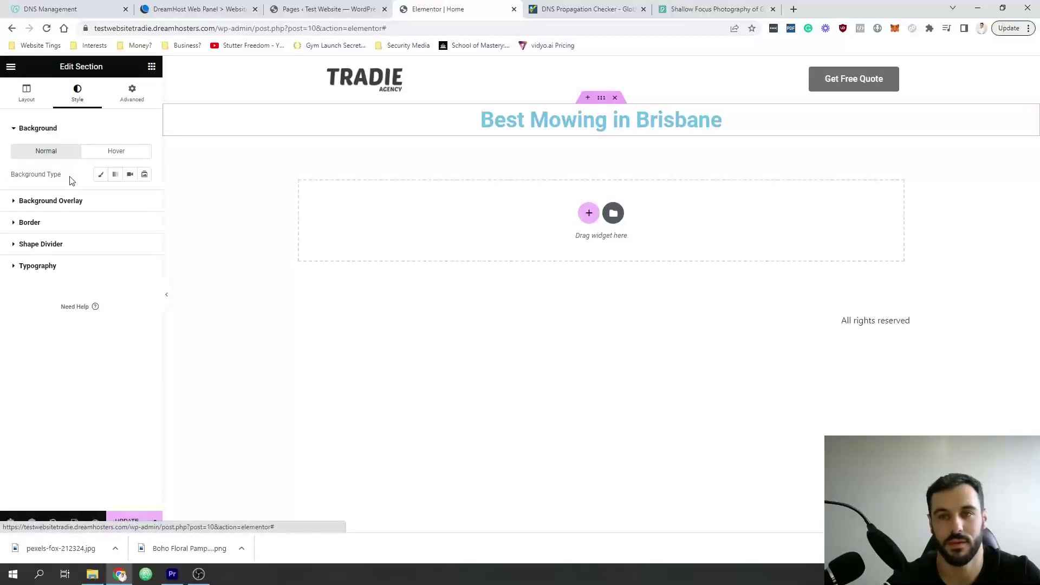
left_click(100, 174)
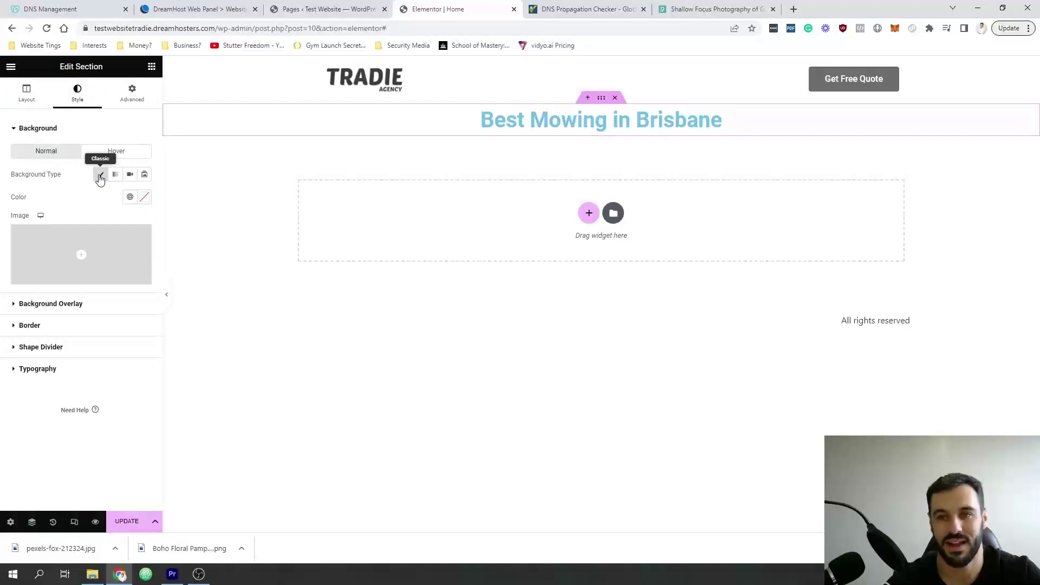
mouse_move(64, 265)
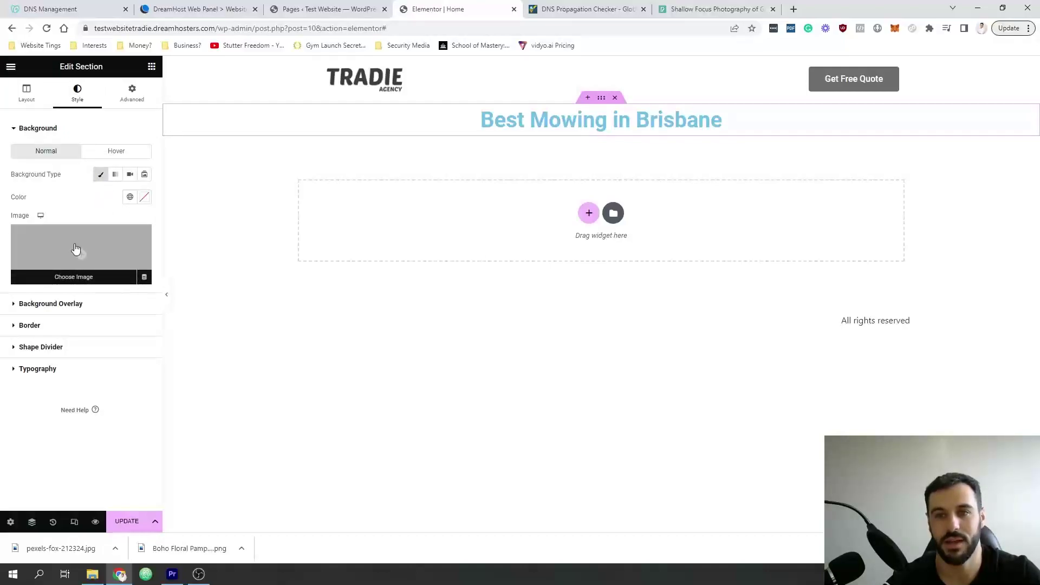
left_click(76, 249)
left_click(154, 108)
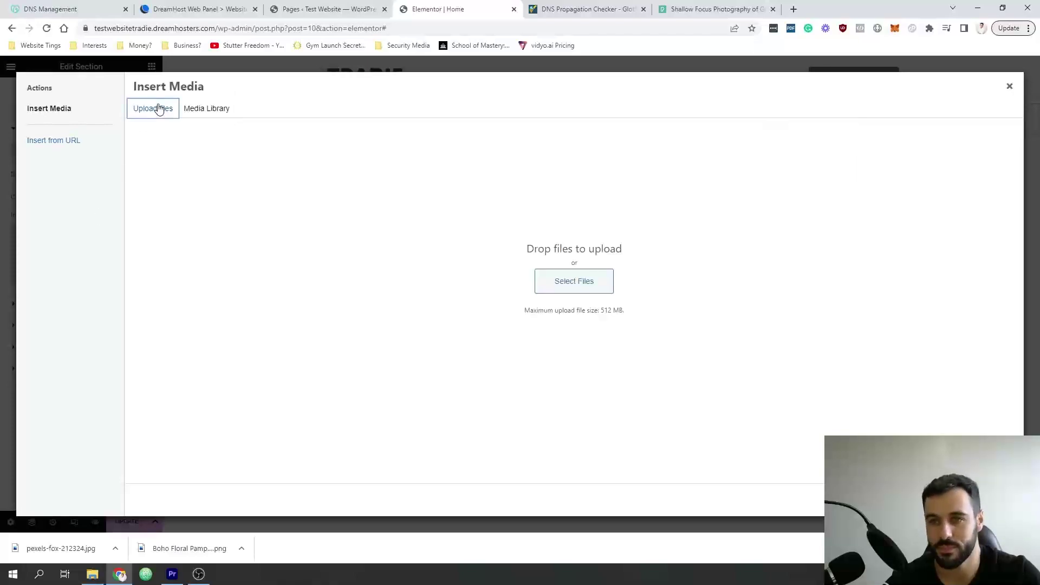
left_click(574, 283)
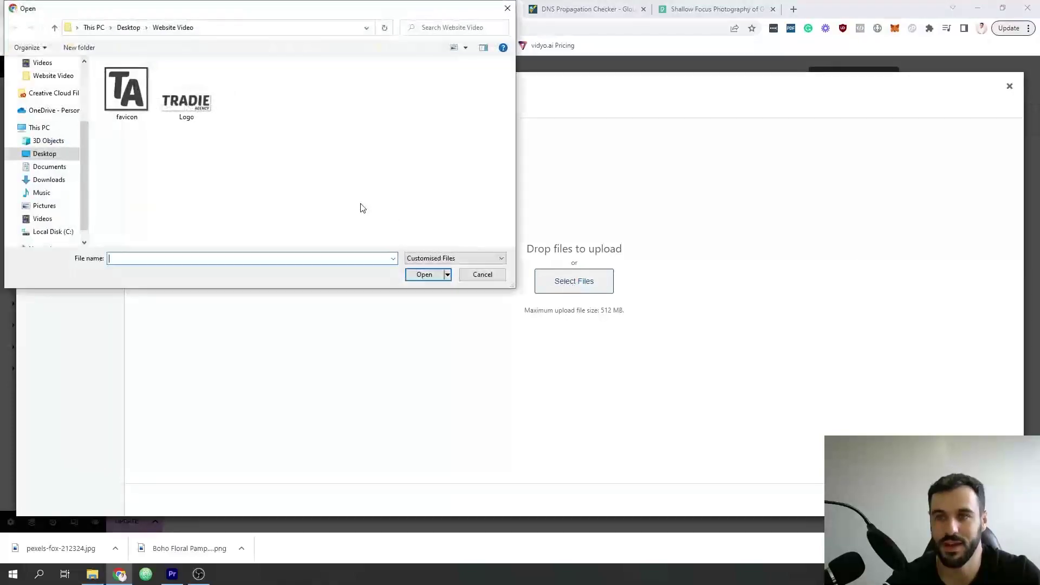
left_click(48, 179)
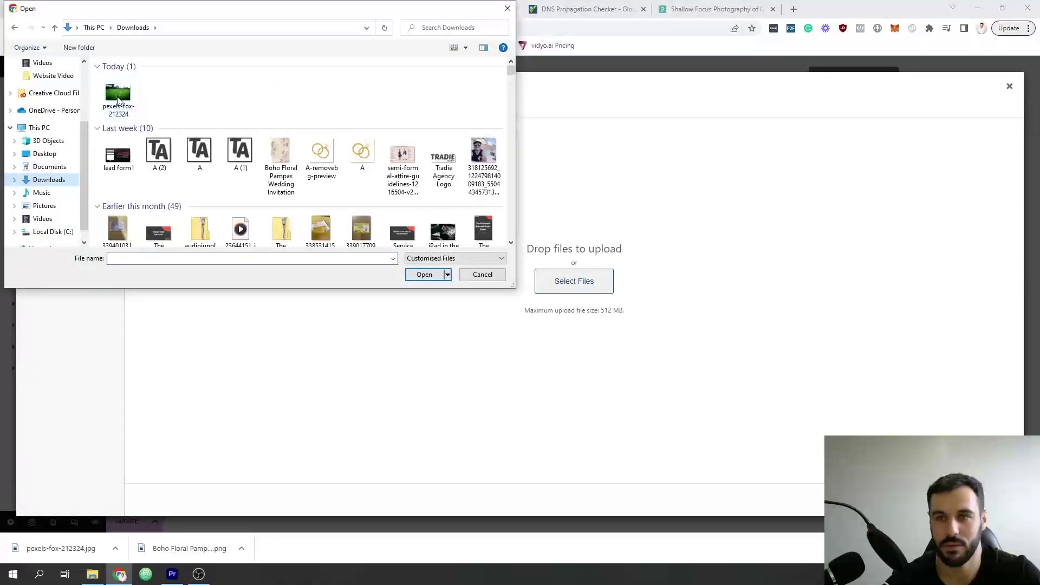
double_click(106, 95)
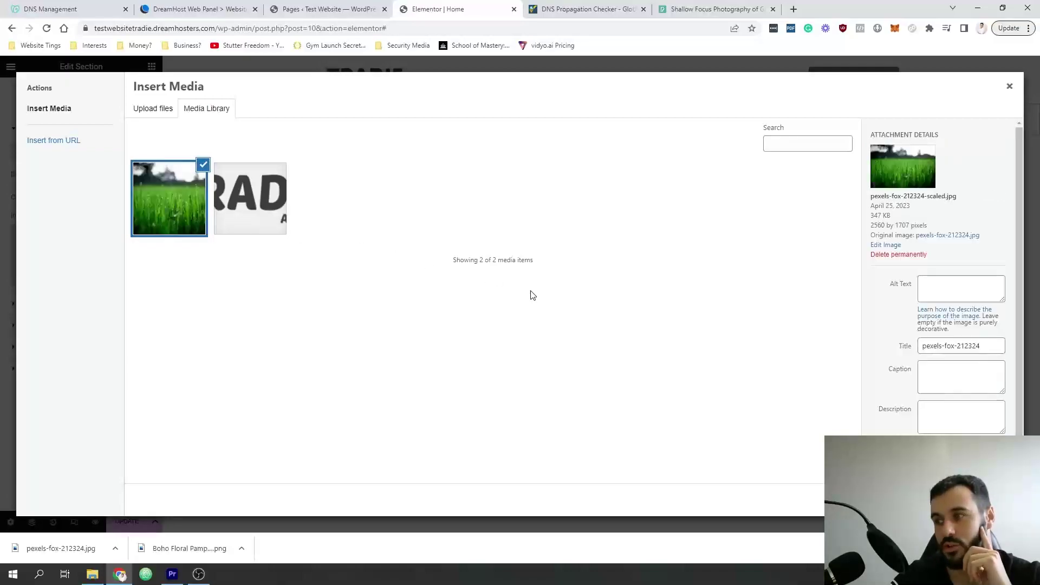
left_click(975, 499)
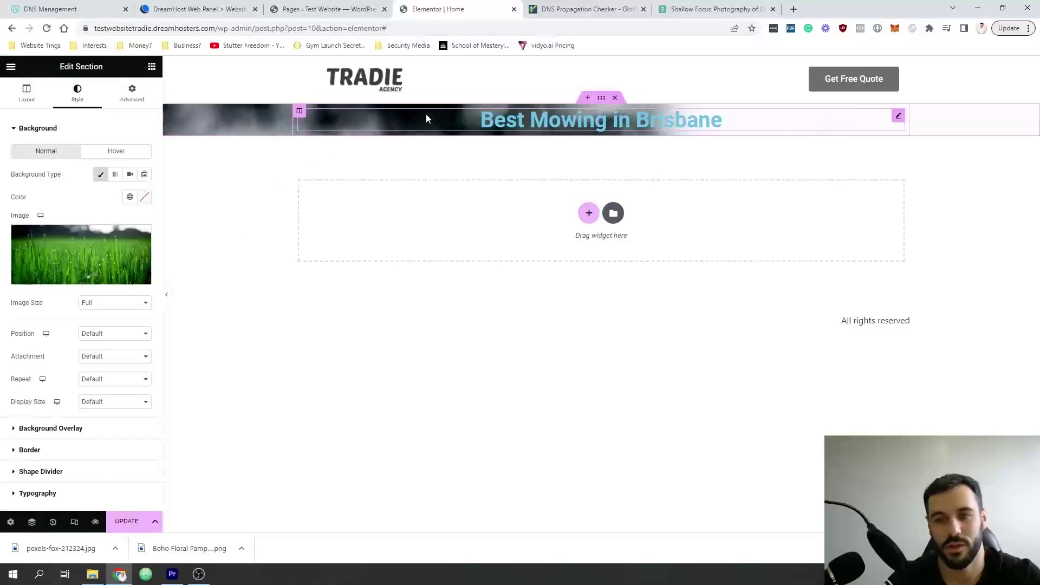
Step: Make the grass background Cover, give the section a taller Min Height, and centre its position
left_click(98, 405)
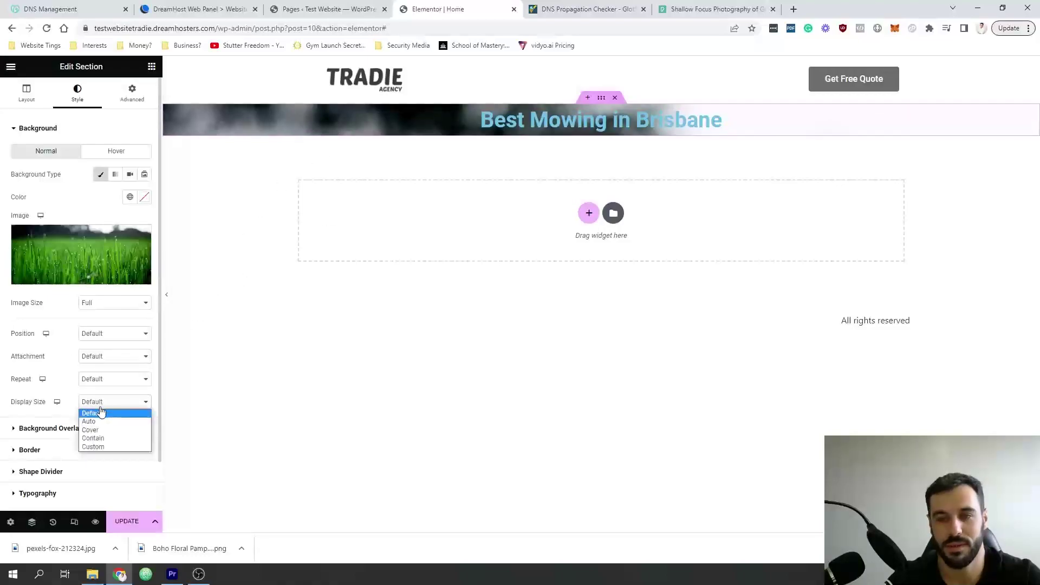
left_click(99, 431)
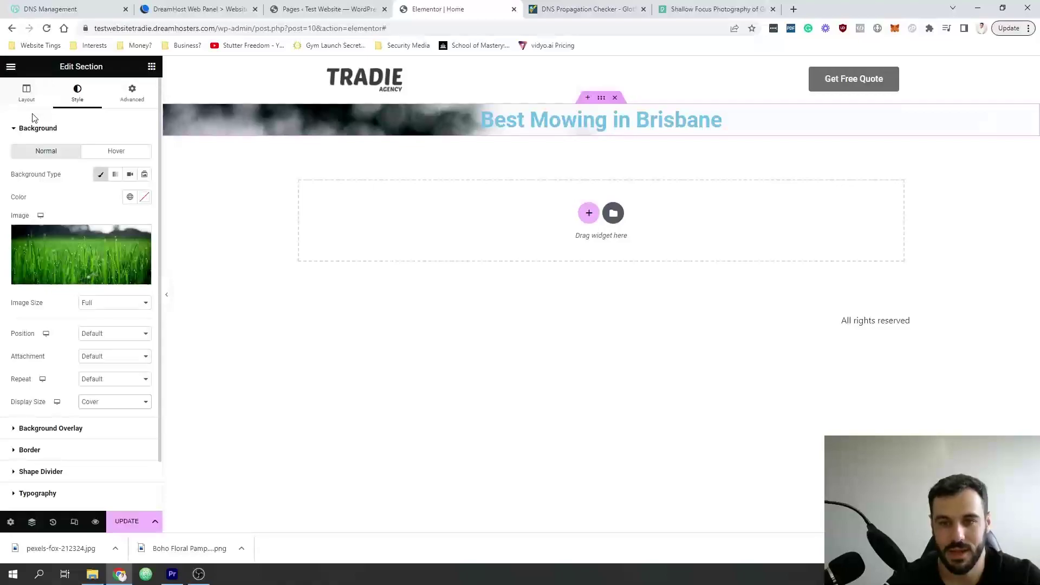
left_click(25, 96)
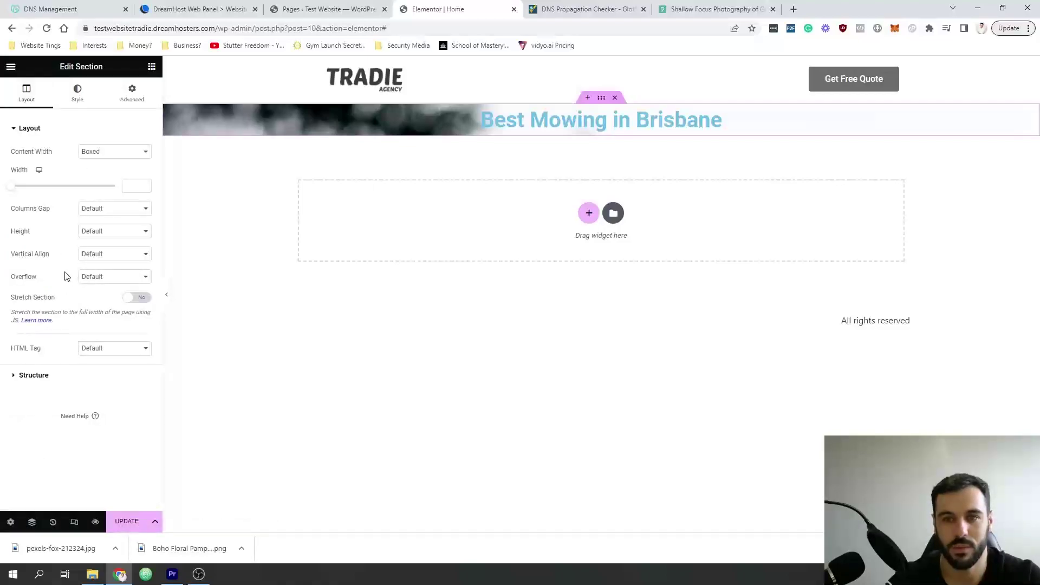
left_click(94, 231)
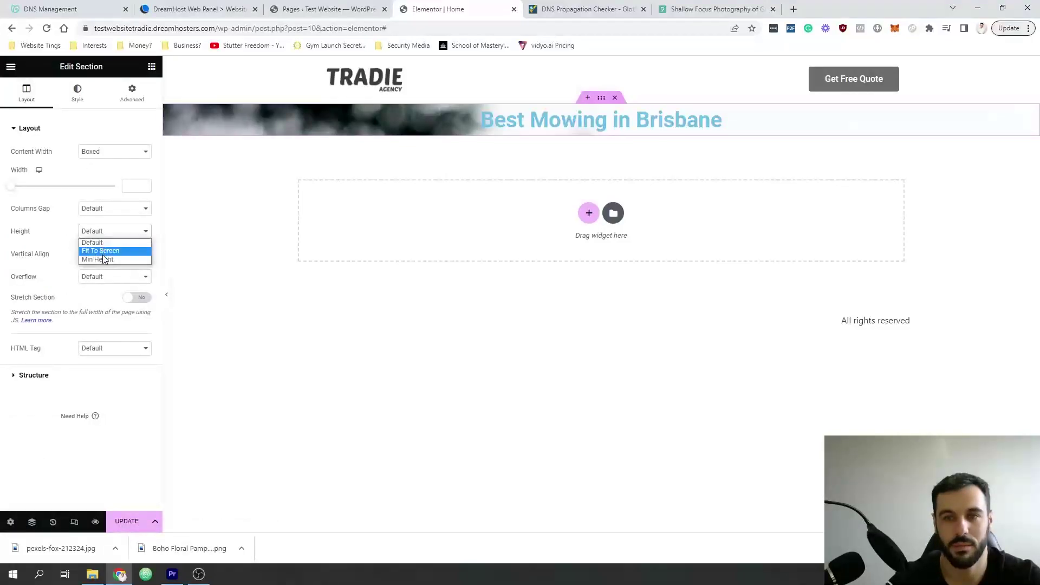
left_click(104, 260)
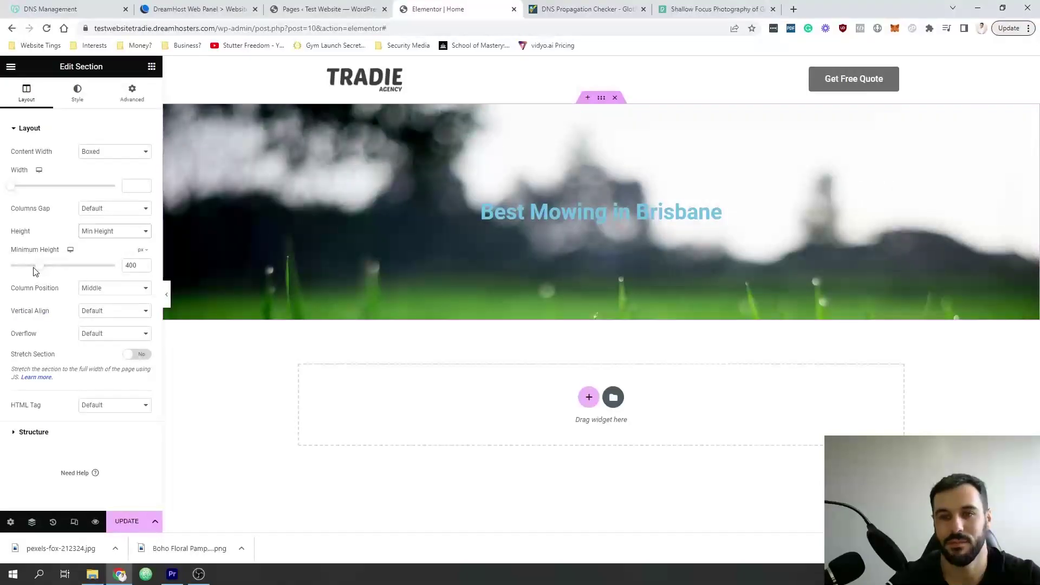
left_click_drag(33, 270, 56, 276)
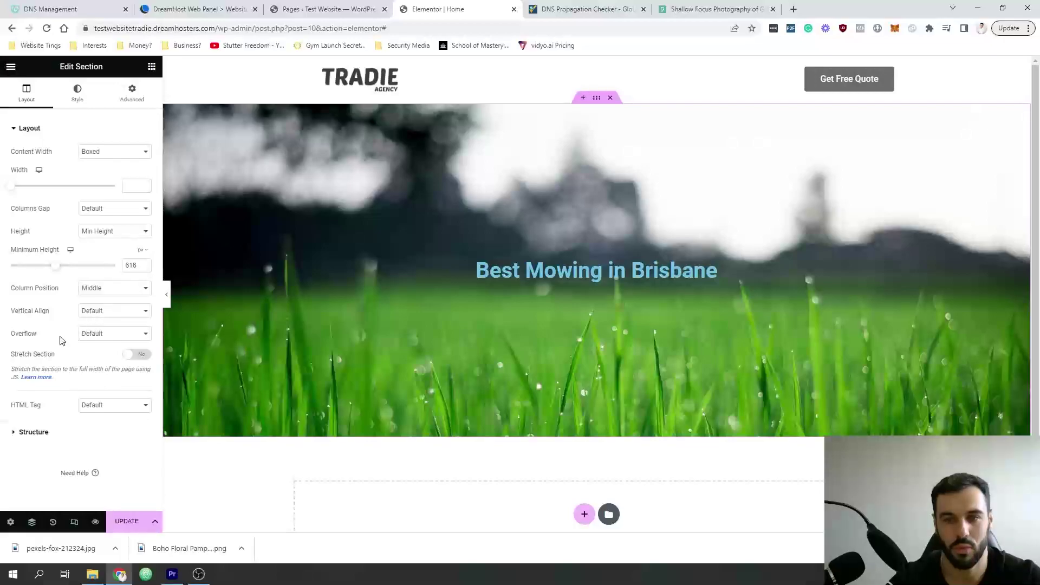
left_click(67, 104)
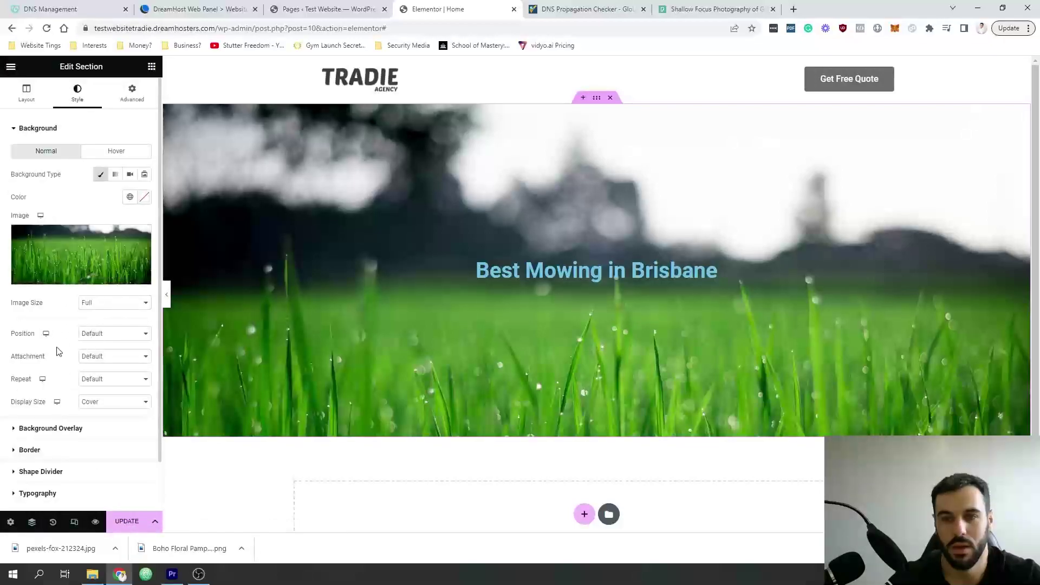
left_click(86, 334)
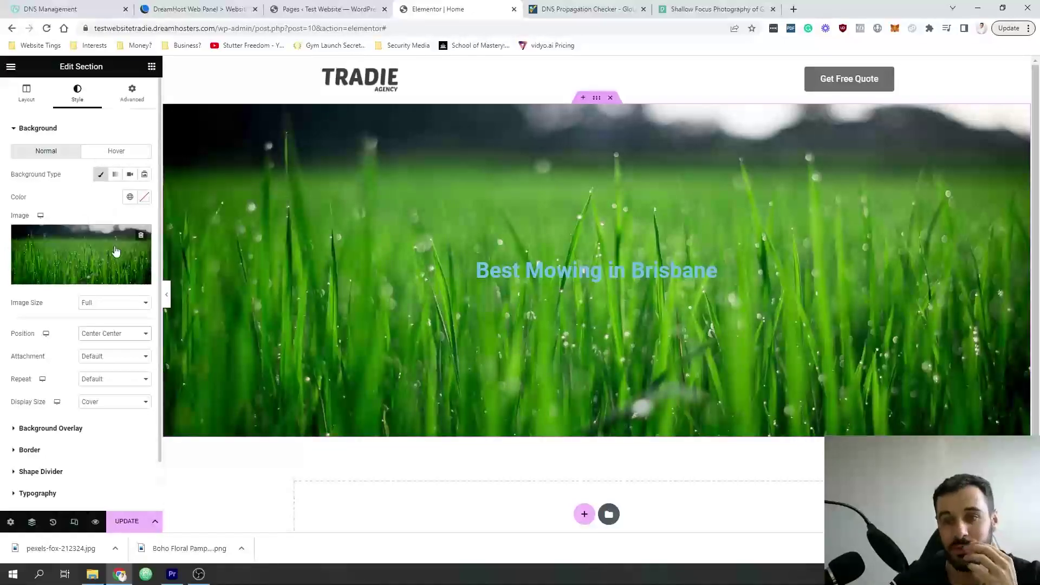
Step: Add a black classic background overlay to the hero with reduced opacity
left_click(67, 429)
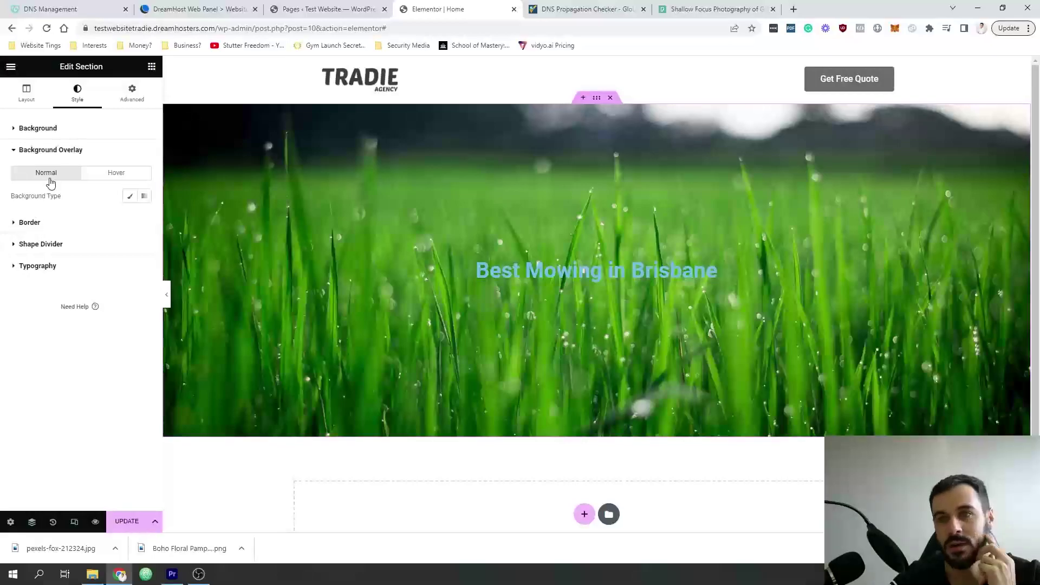
left_click(130, 197)
left_click(144, 220)
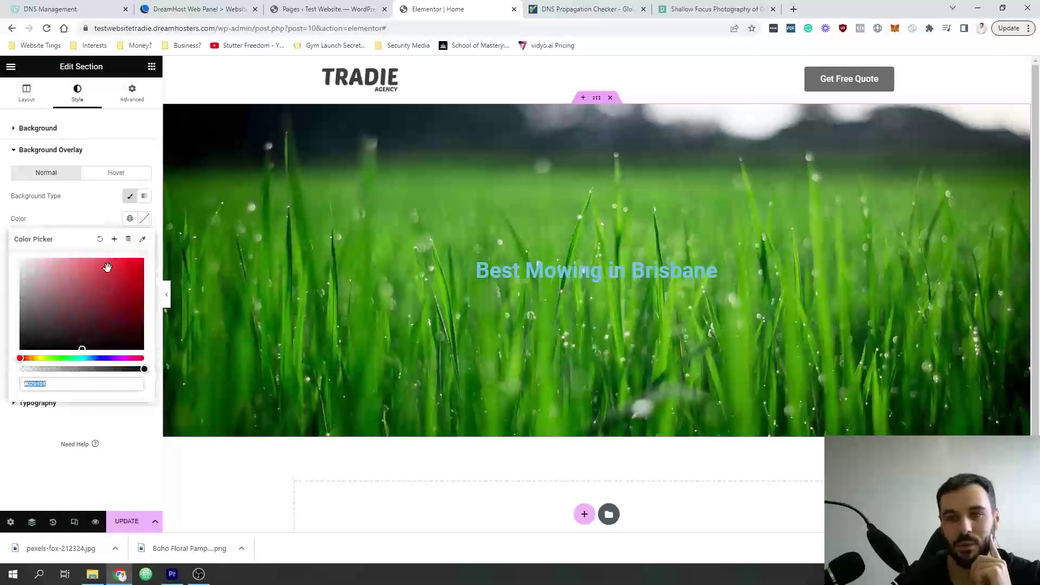
left_click_drag(25, 344, 11, 352)
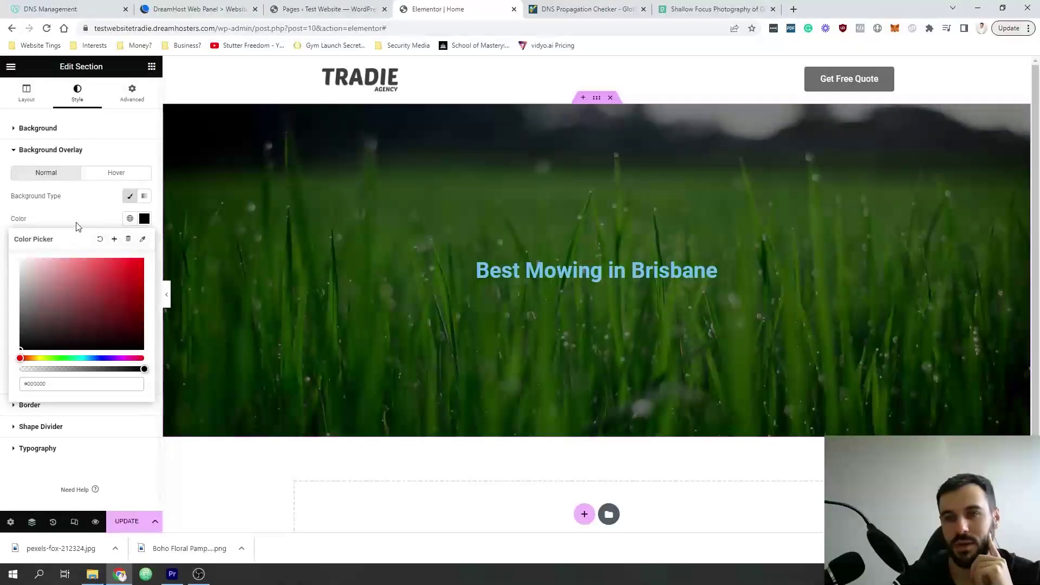
left_click(76, 226)
left_click_drag(62, 334, 50, 338)
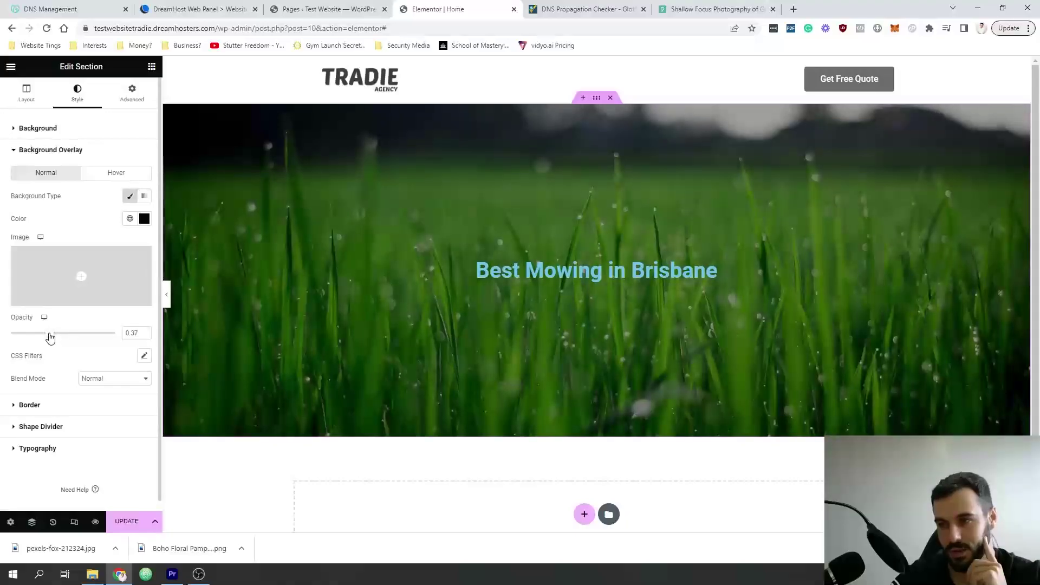
Step: Make the 'Best Mowing in Brisbane' heading text white (#FFFFFF)
left_click(566, 286)
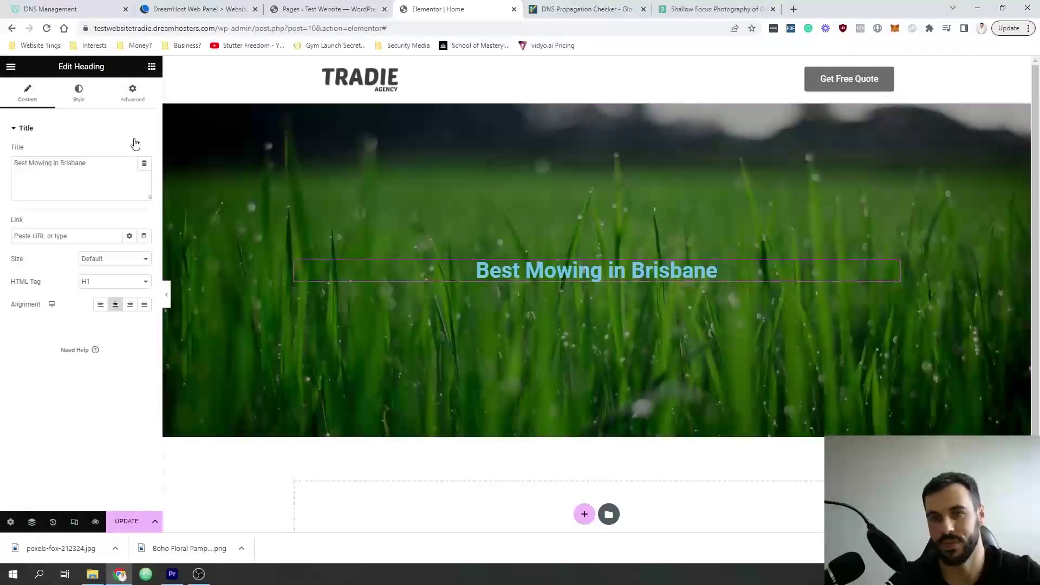
left_click(79, 93)
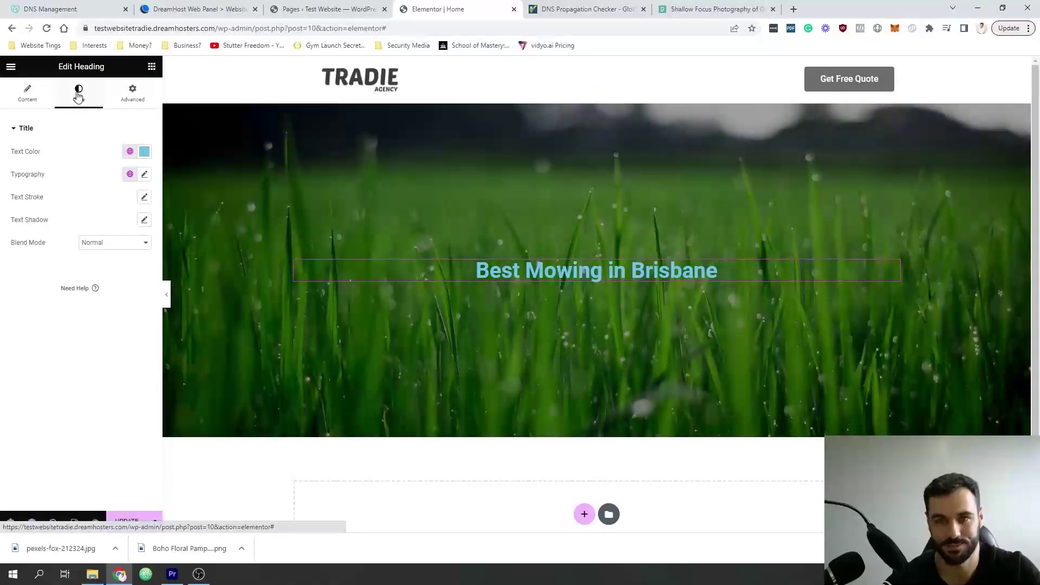
left_click(33, 96)
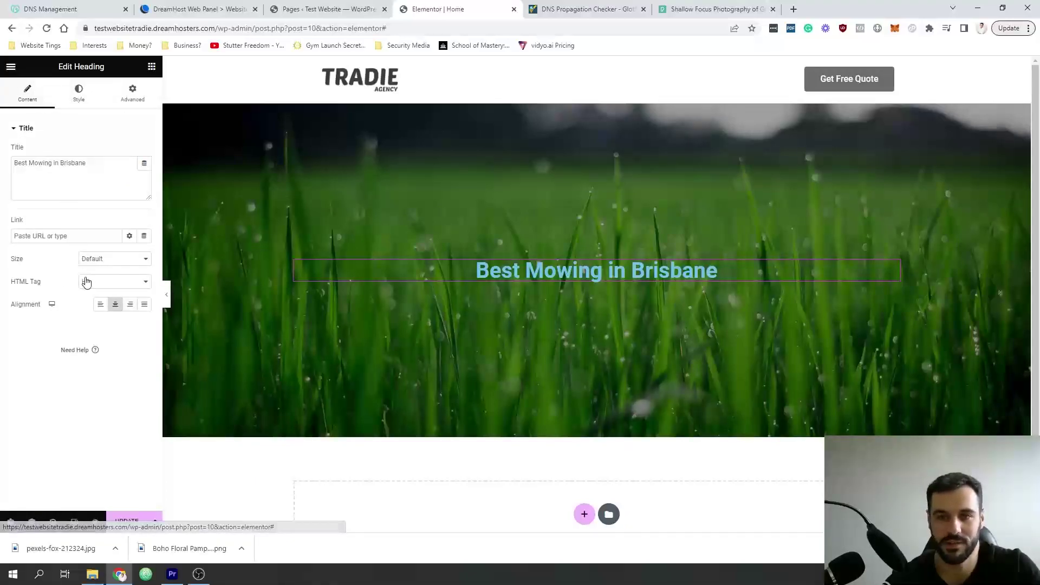
left_click(79, 92)
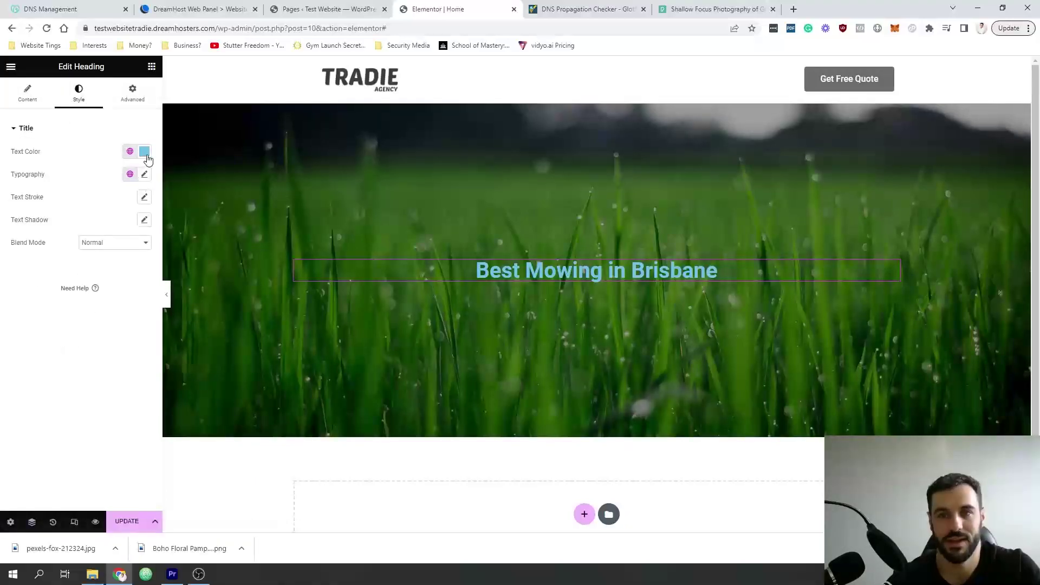
left_click(150, 162)
type("#FFFFFF")
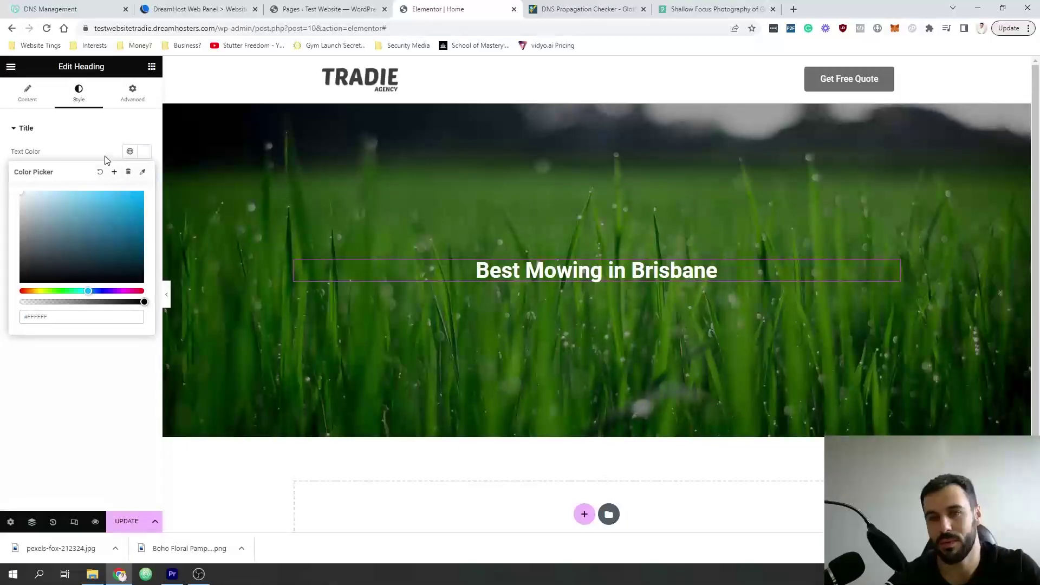
left_click(93, 146)
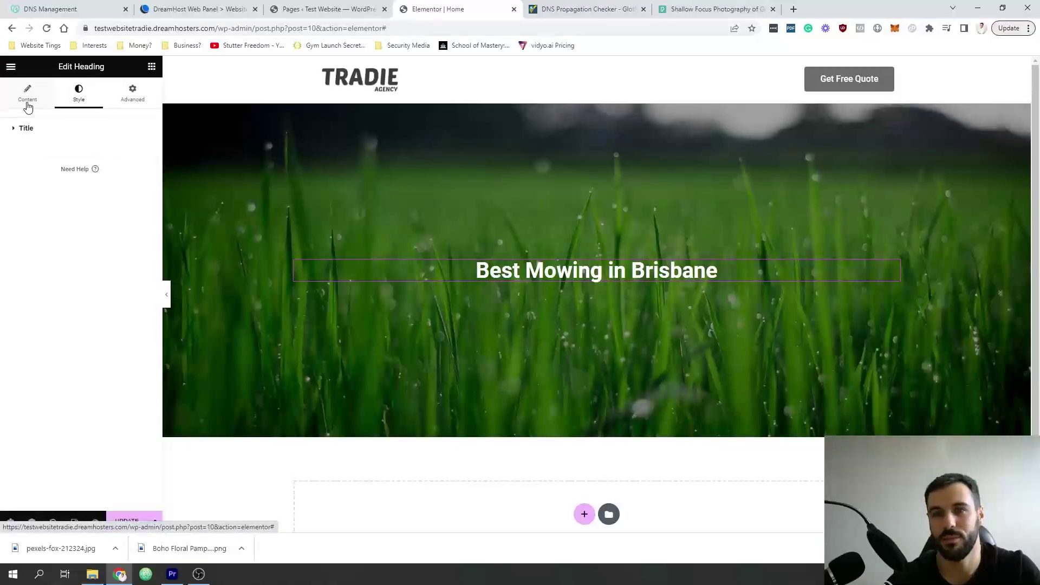
Step: Set the heading typography to Montserrat at about 60 px
left_click(27, 130)
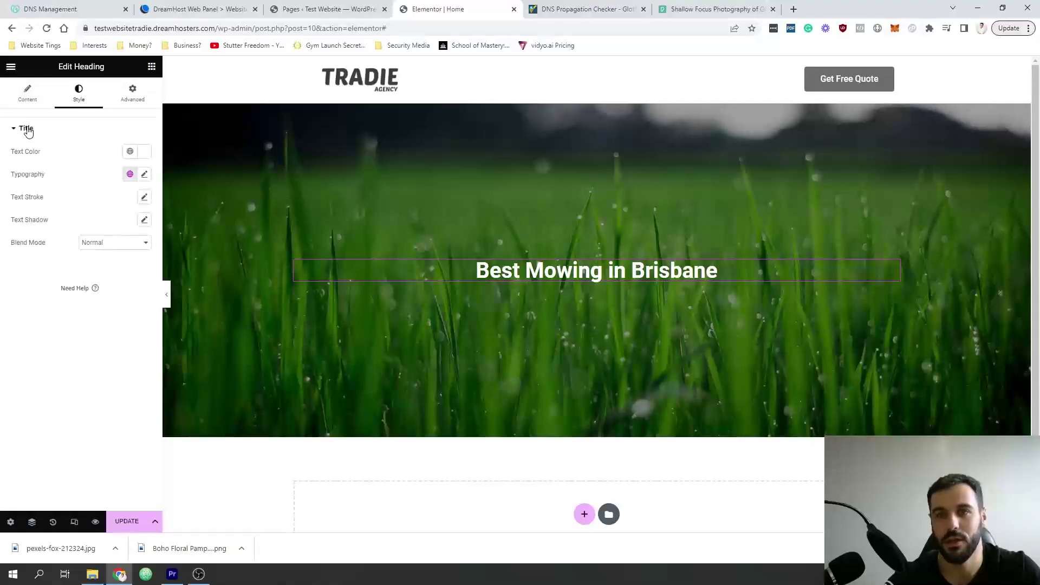
left_click(145, 176)
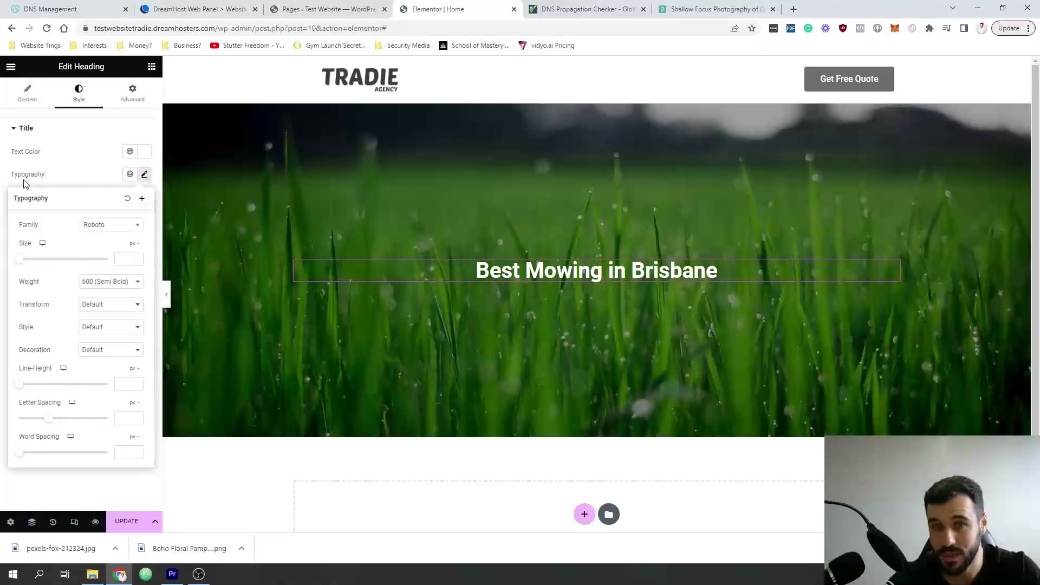
left_click(108, 226)
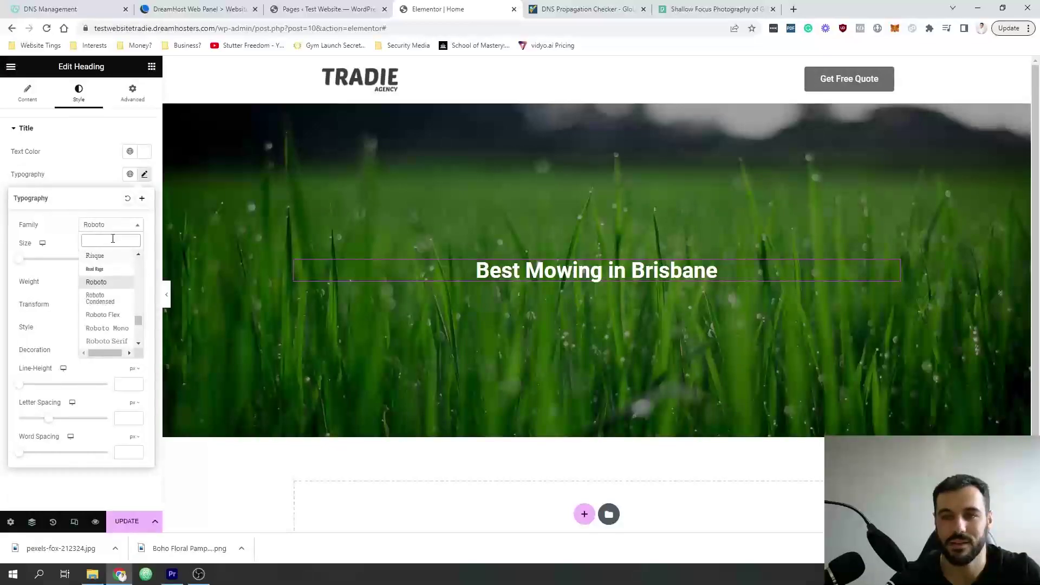
type("Mo")
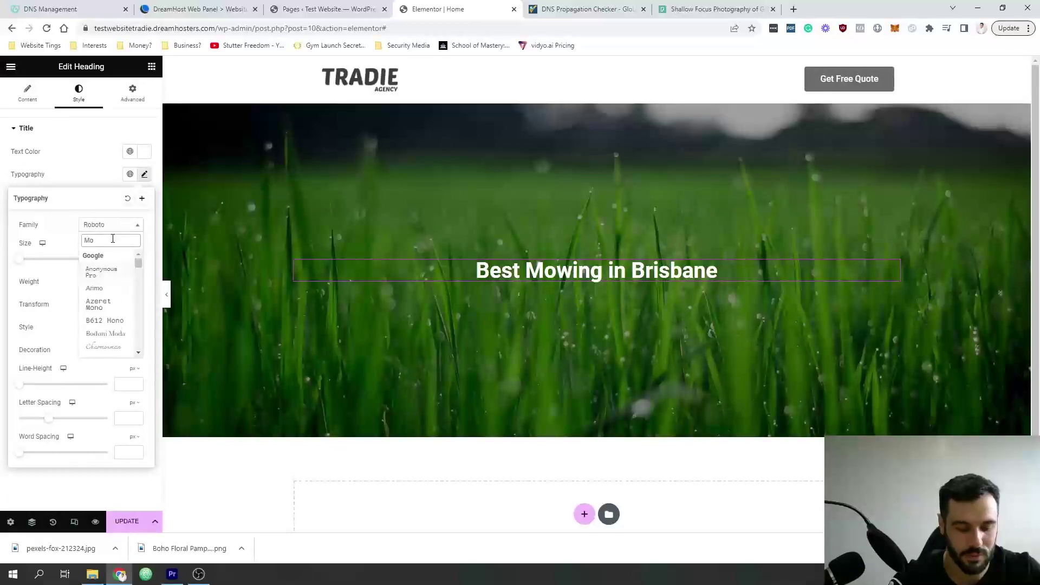
type("nt")
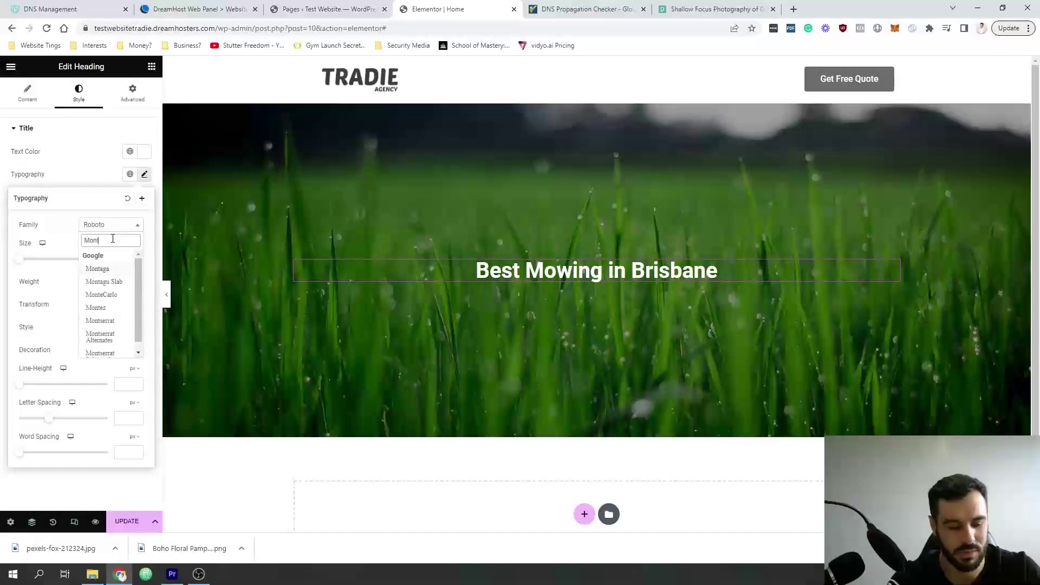
type("se")
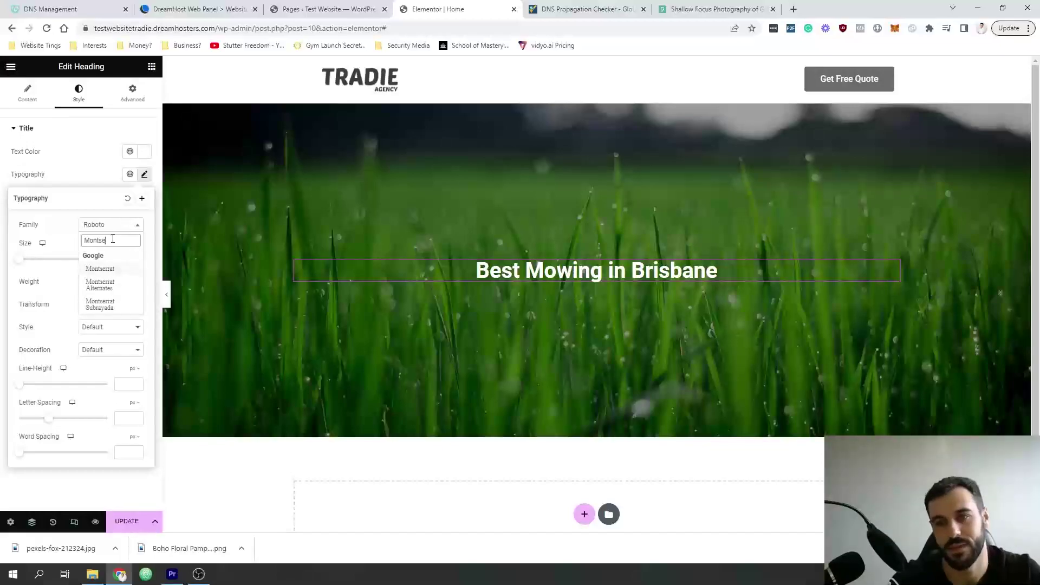
left_click(107, 272)
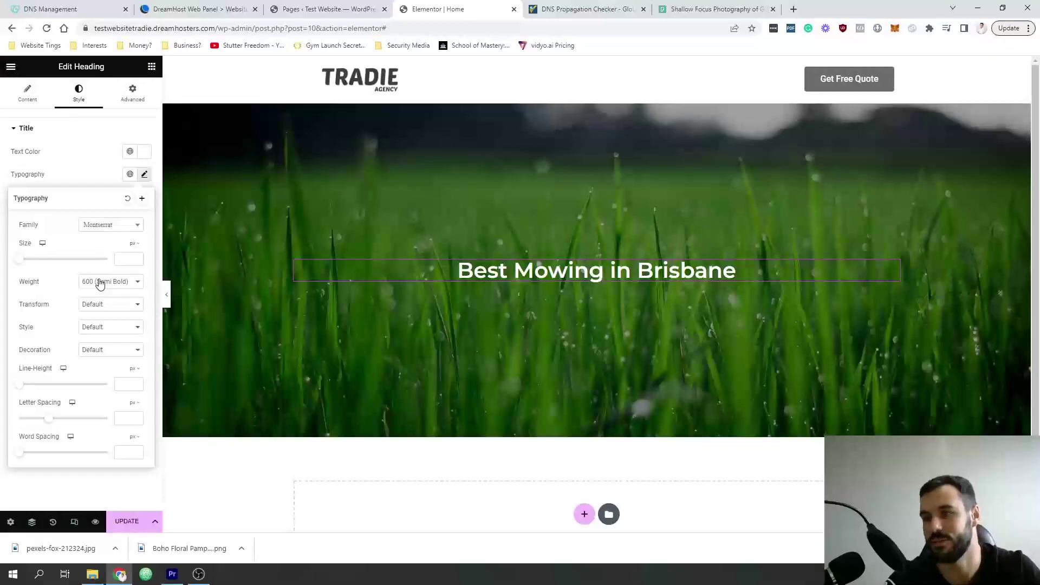
left_click(84, 171)
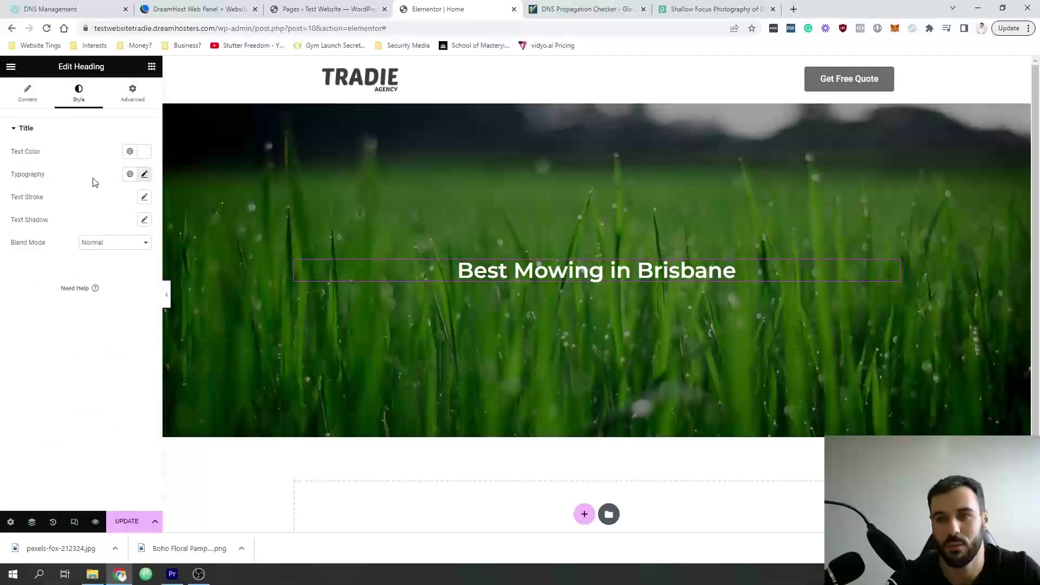
left_click(144, 175)
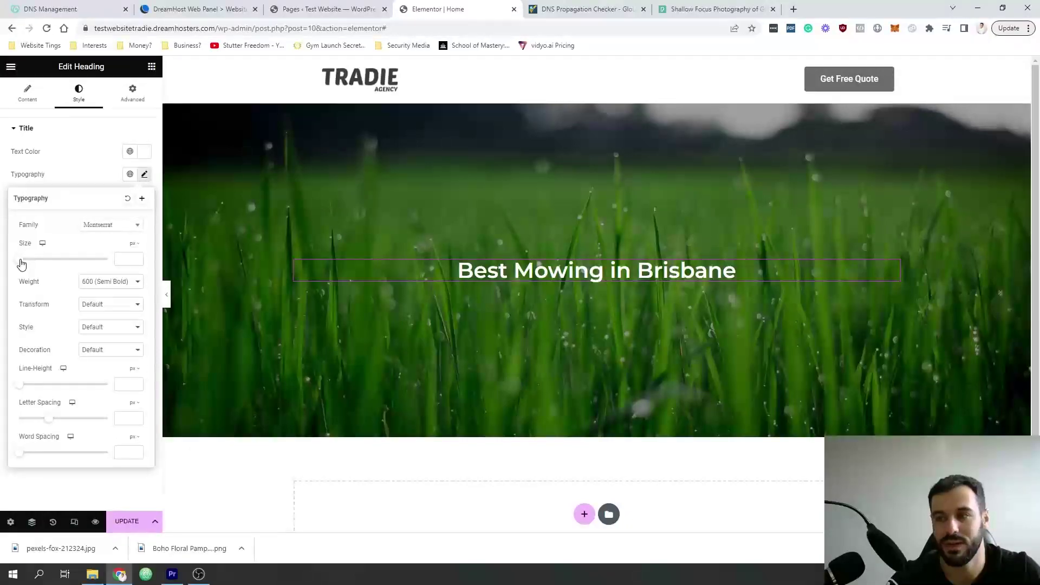
left_click_drag(20, 263, 49, 276)
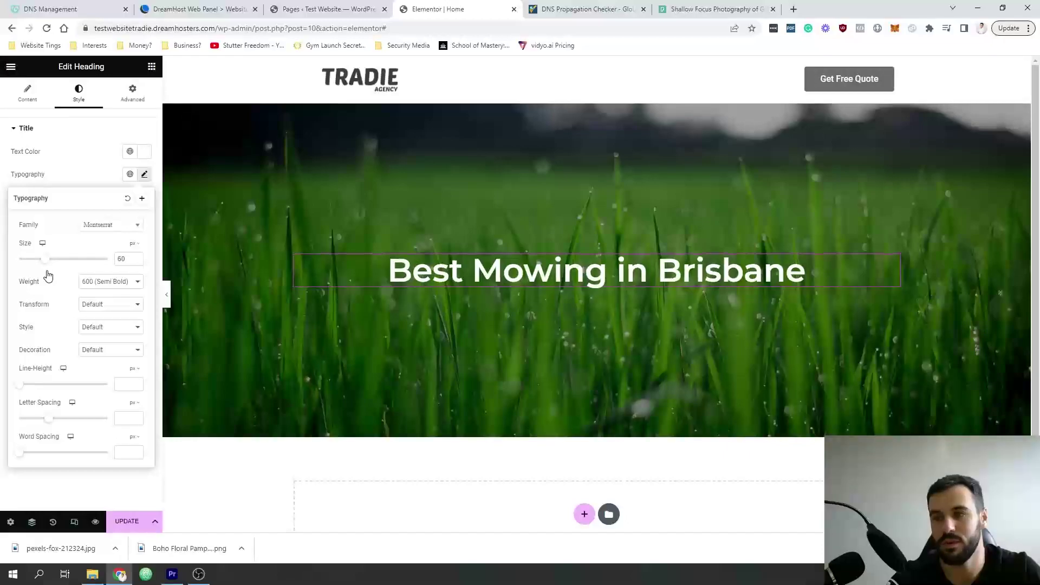
left_click(89, 155)
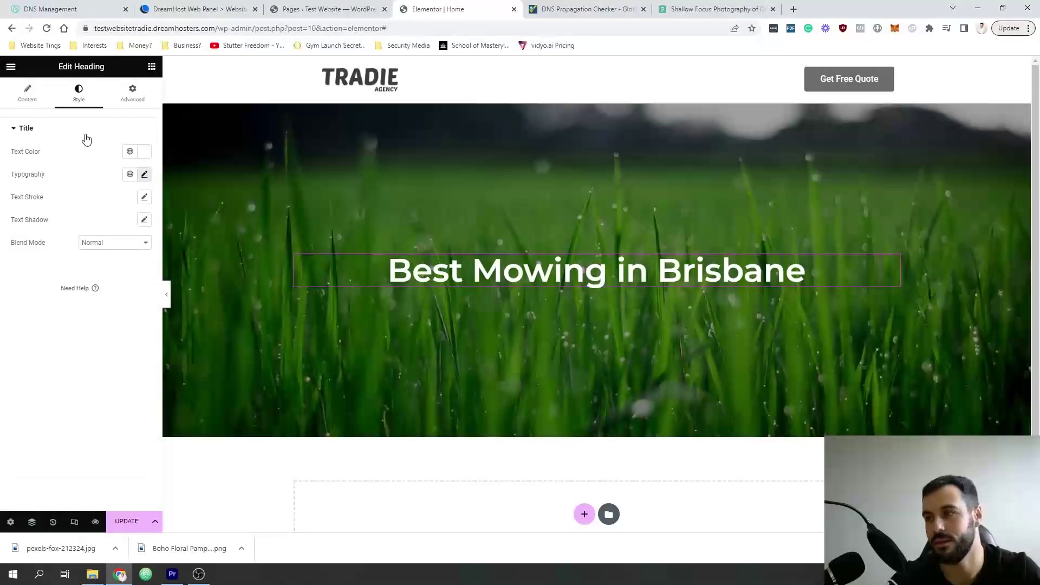
left_click(152, 67)
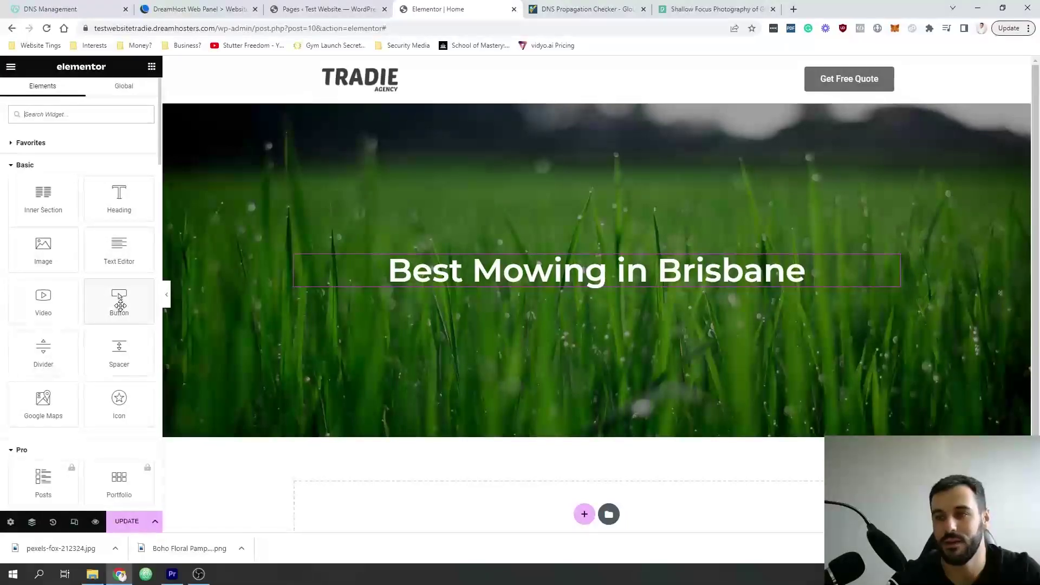
Step: Add a centred Medium-size button under the heading labelled 'Get a Free Quote'
left_click_drag(119, 304, 590, 292)
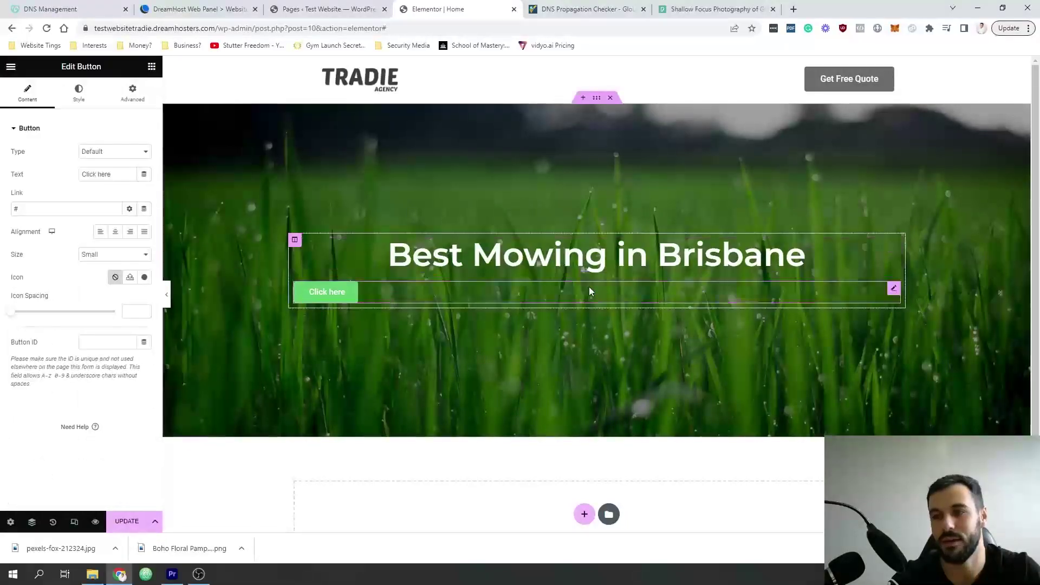
left_click(106, 254)
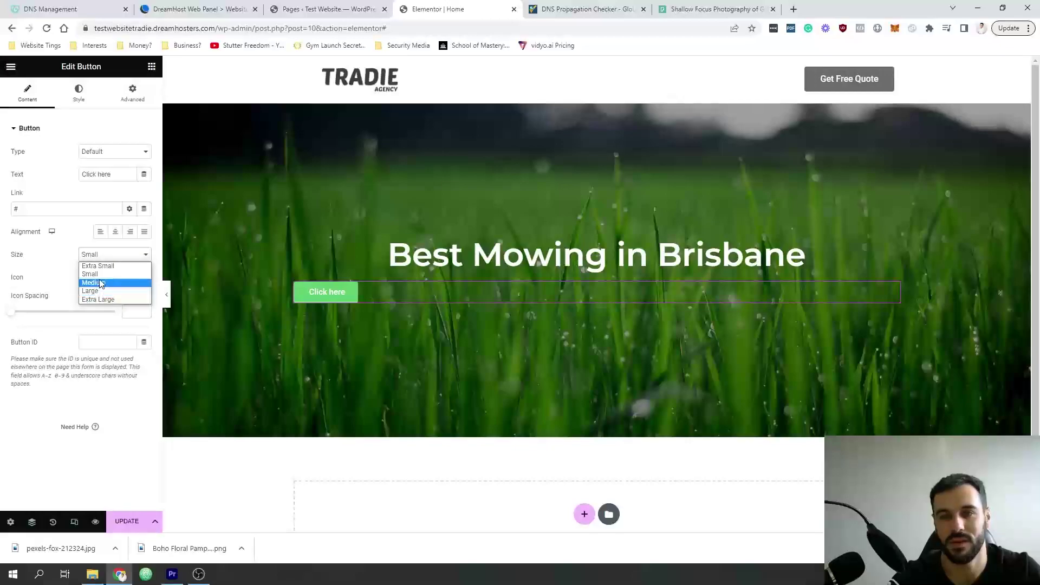
left_click(100, 283)
left_click(115, 231)
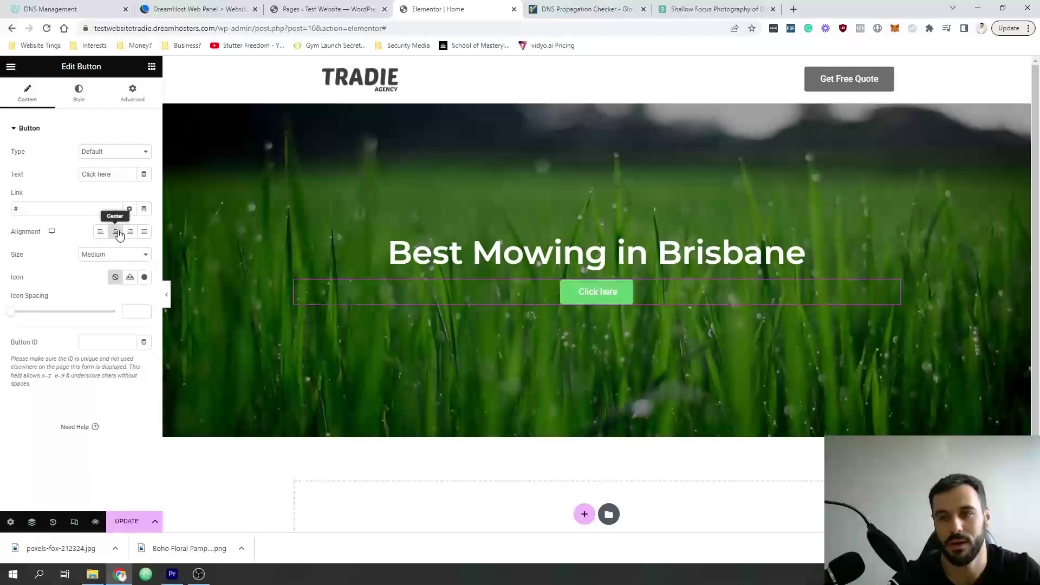
key("ctrl+a")
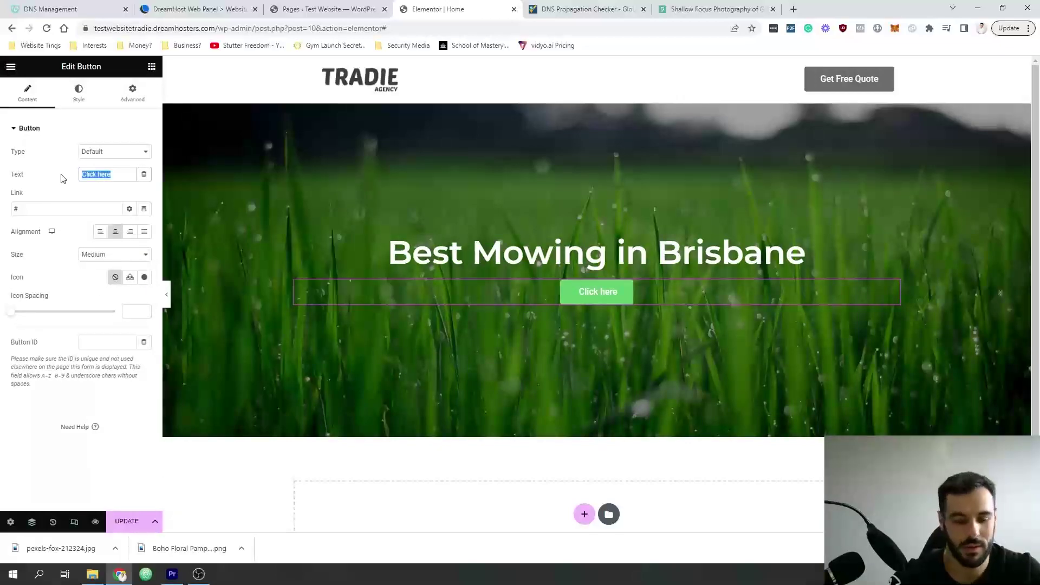
type("Get a Free Quote")
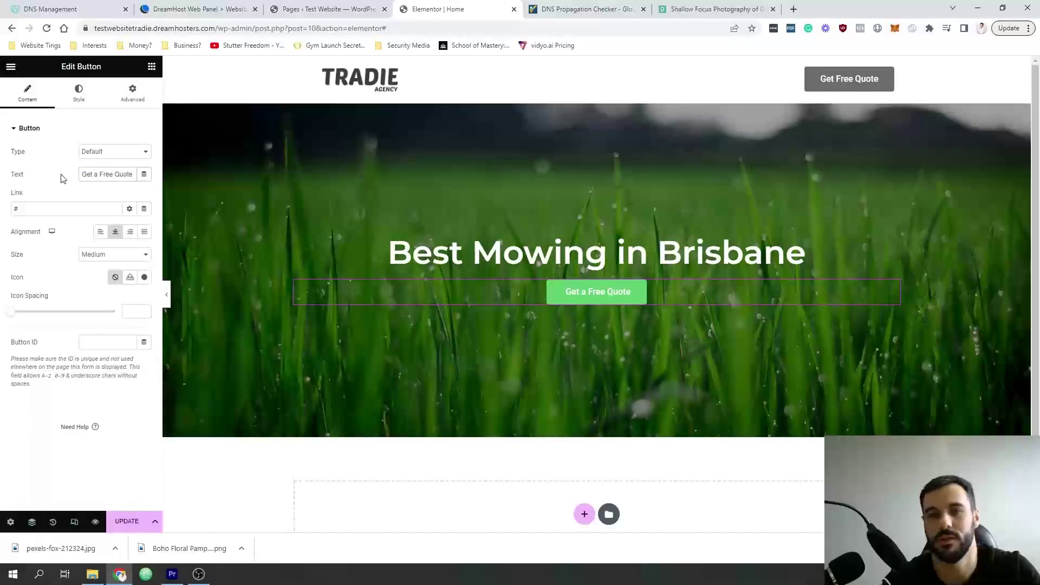
Step: Darken the button's normal background colour to grey
left_click(79, 93)
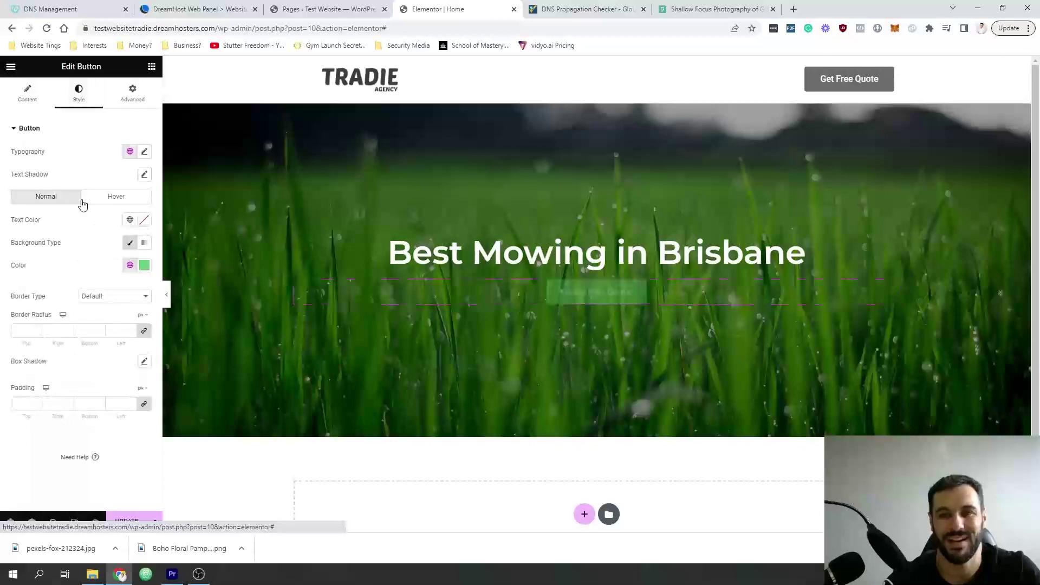
left_click(144, 265)
mouse_move(75, 374)
left_mouse_down()
mouse_move(15, 417)
mouse_move(8, 391)
mouse_move(20, 366)
left_mouse_up()
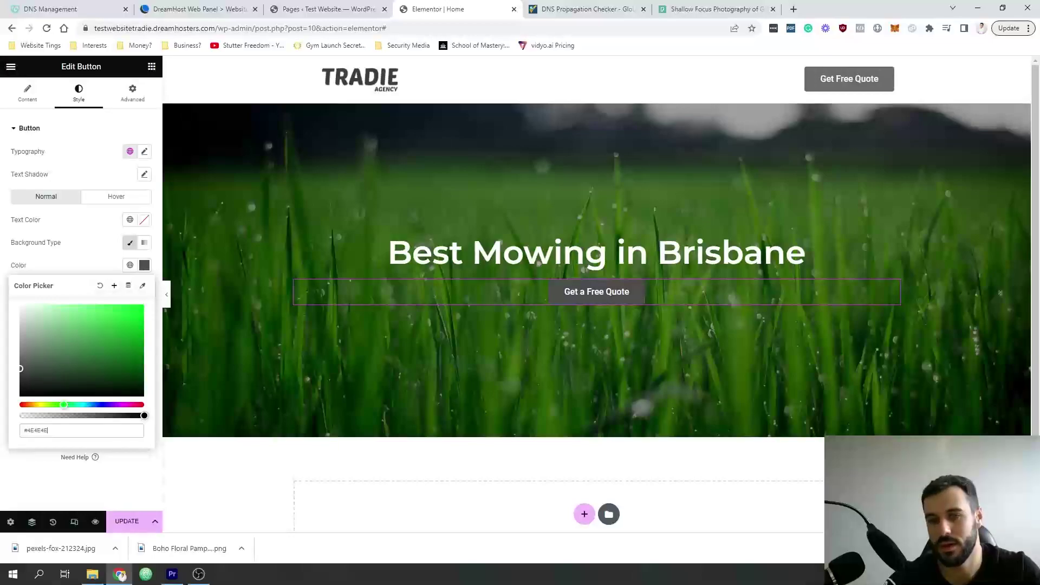
left_click(93, 249)
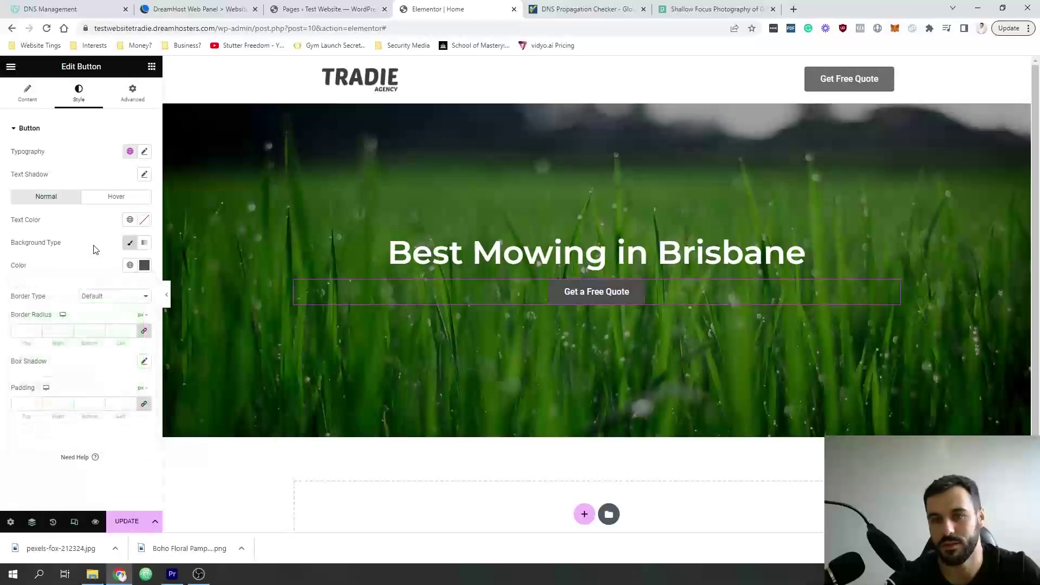
Step: Give the button a dark grey hover background and save the page
left_click(113, 198)
left_click(146, 266)
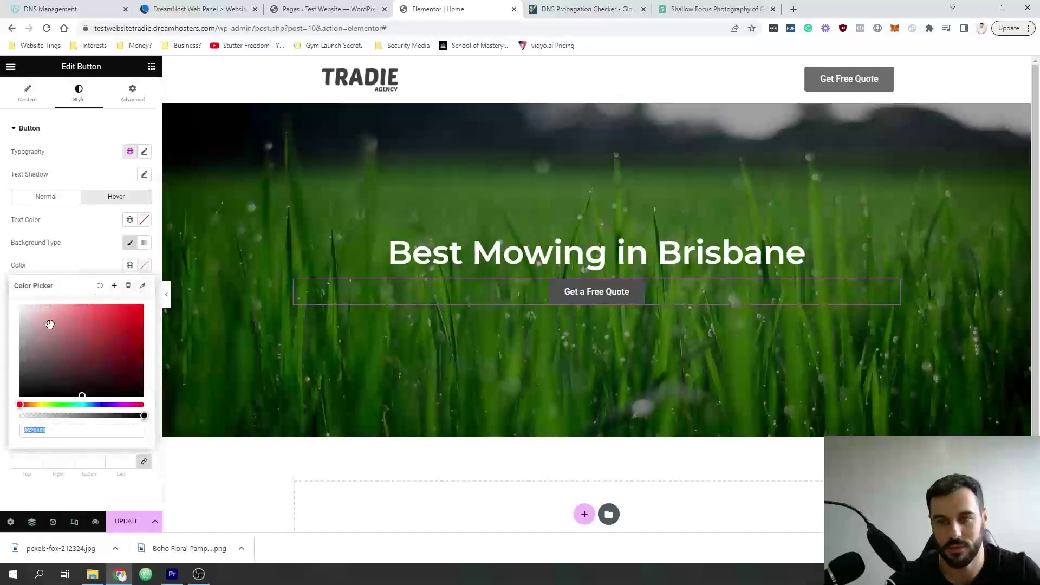
mouse_move(33, 353)
left_mouse_down()
mouse_move(6, 402)
mouse_move(0, 390)
left_mouse_up()
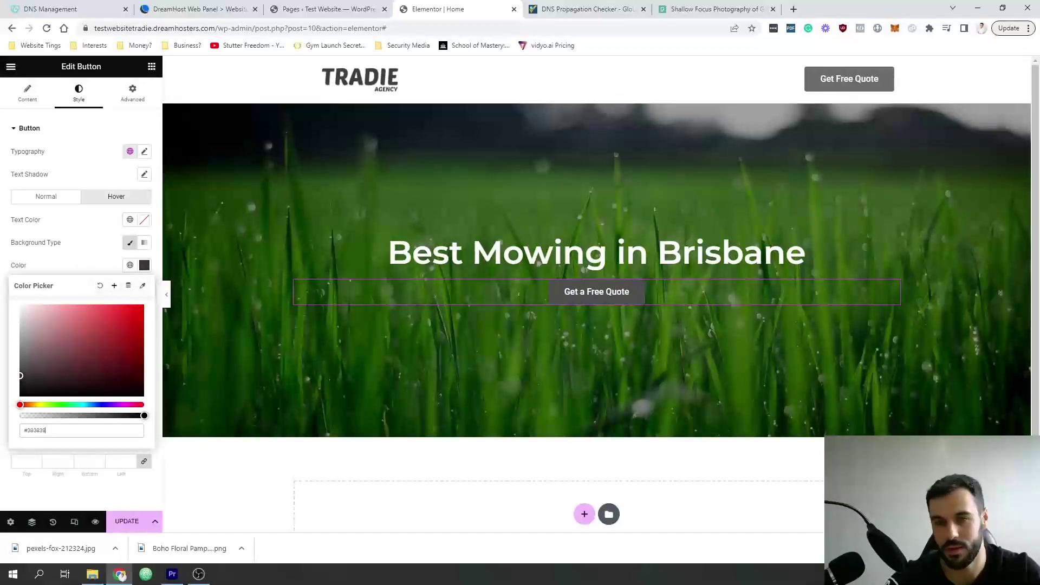
left_click(72, 251)
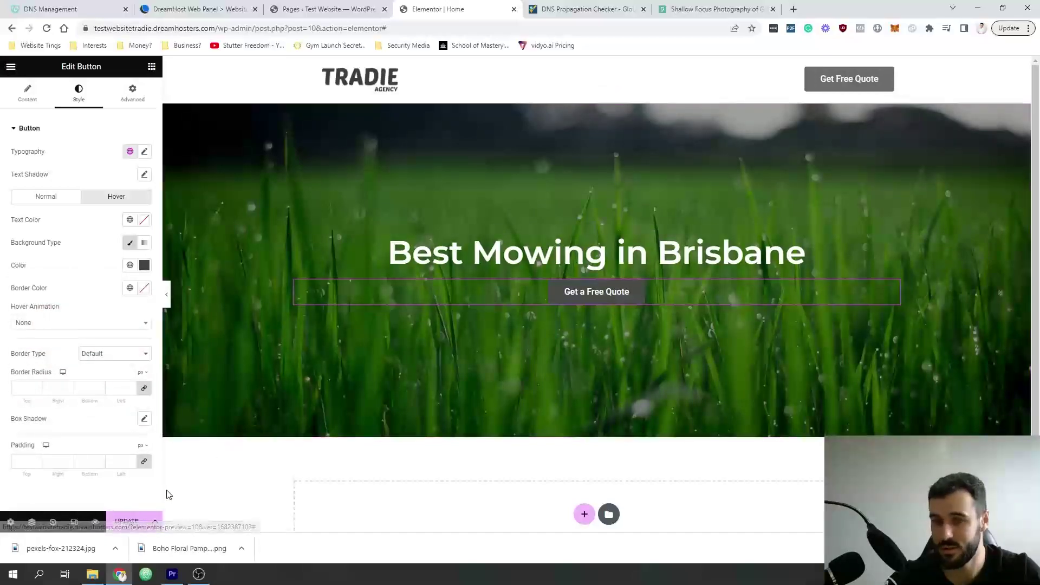
left_click(128, 522)
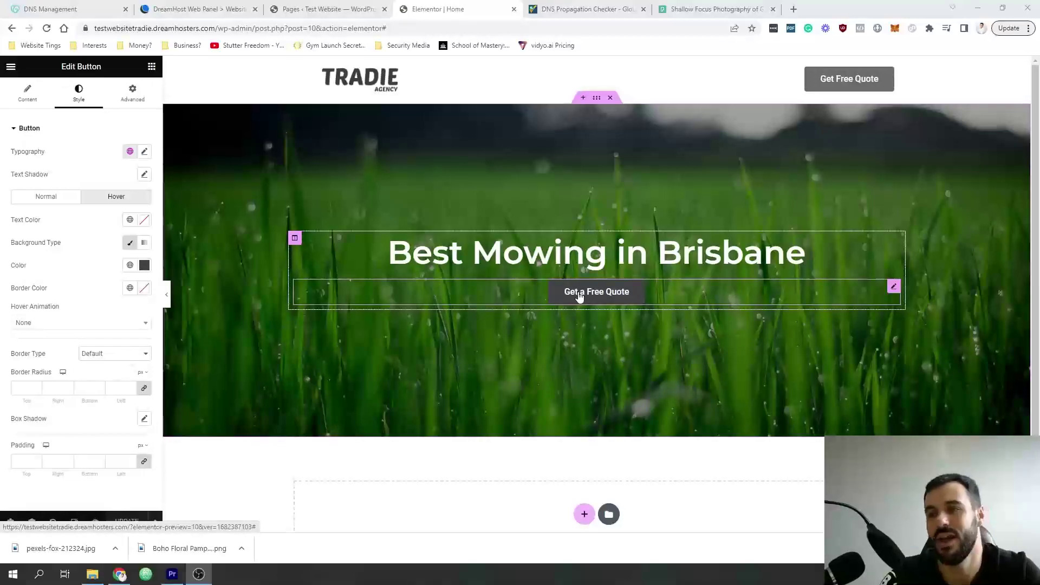
Step: Add a new single-column section below the grass hero
scroll(596, 453, "down", 2)
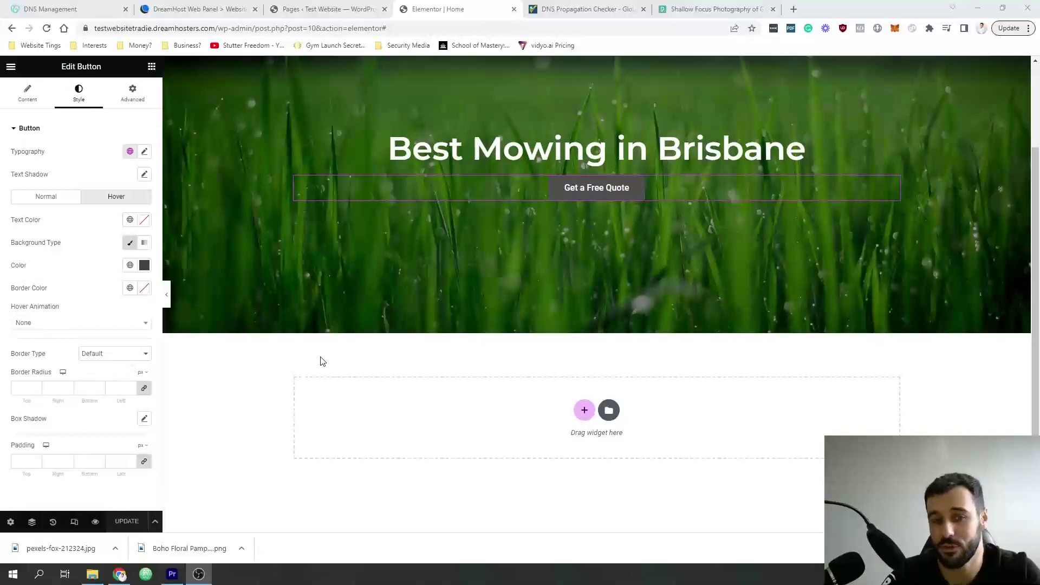
scroll(407, 384, "up", 2)
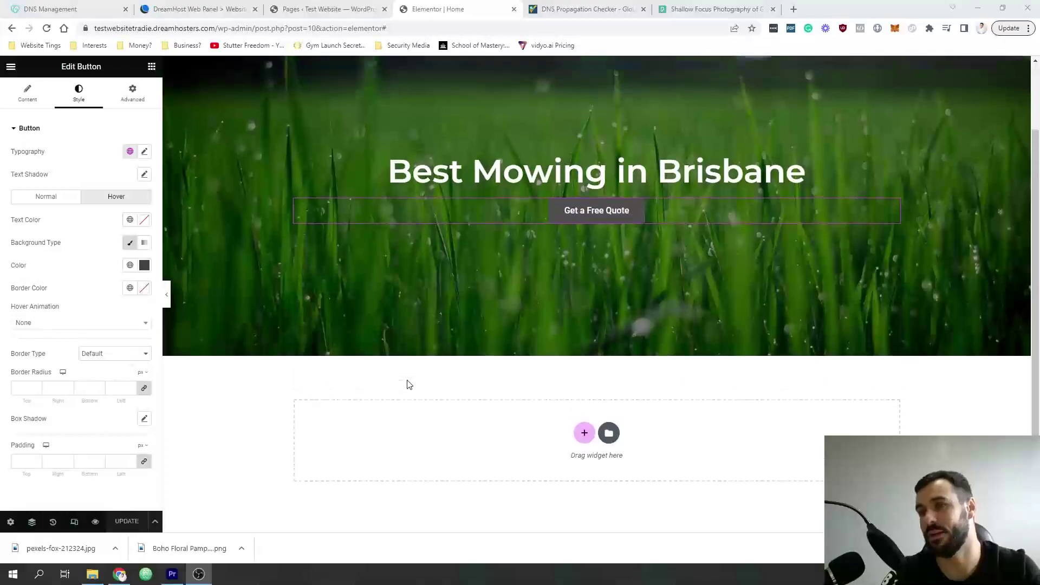
scroll(567, 472, "down", 2)
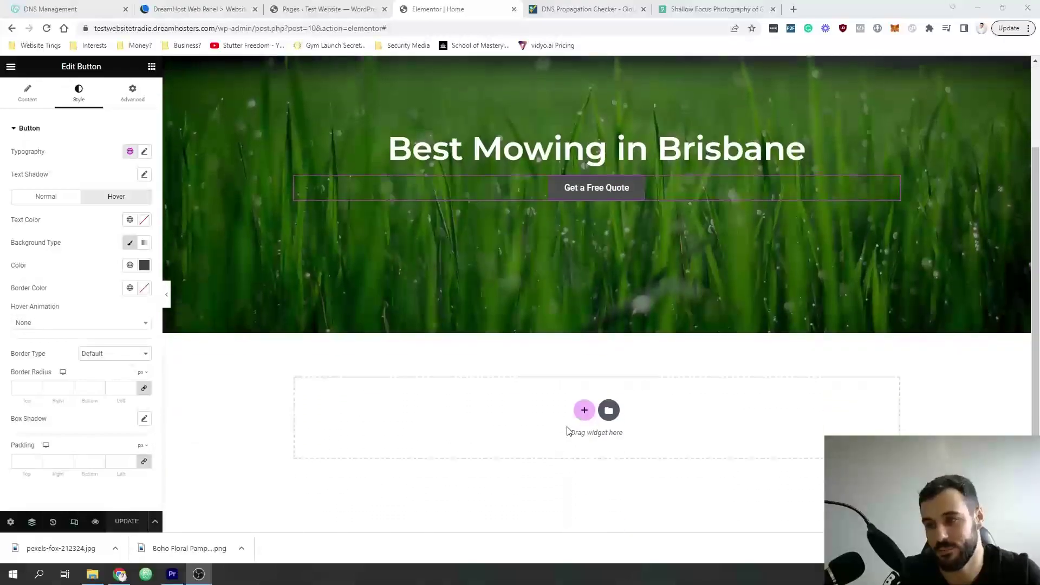
left_click(583, 412)
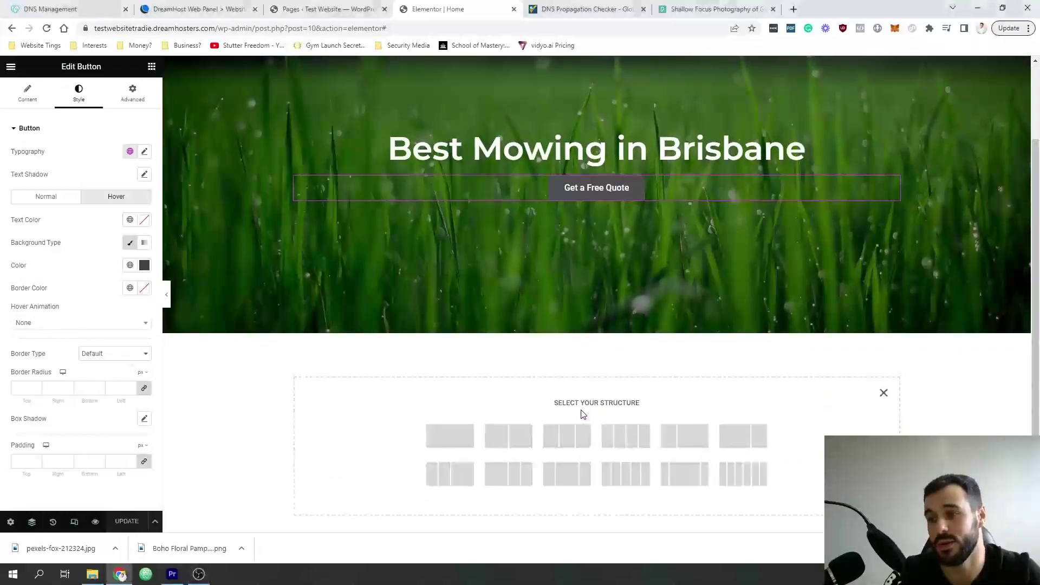
left_click(440, 440)
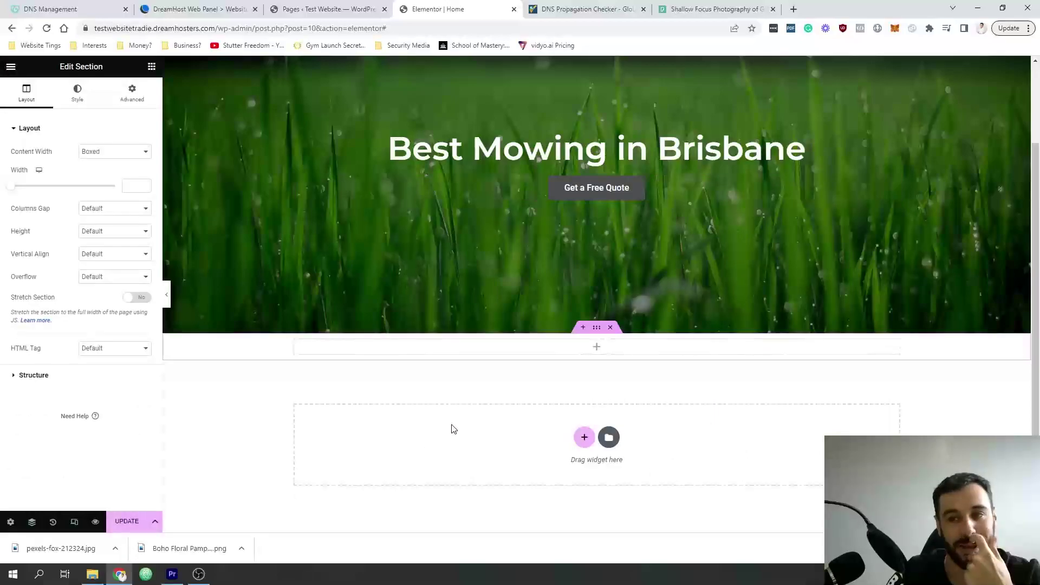
Step: Place a two-column Inner Section in it with an Image widget in the right column
left_click(152, 69)
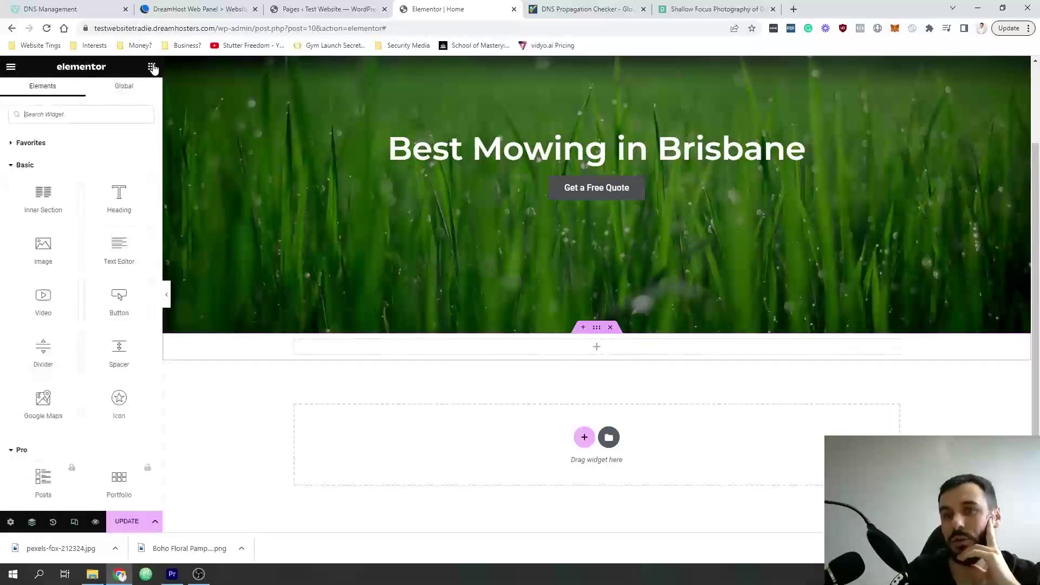
left_click_drag(47, 201, 598, 349)
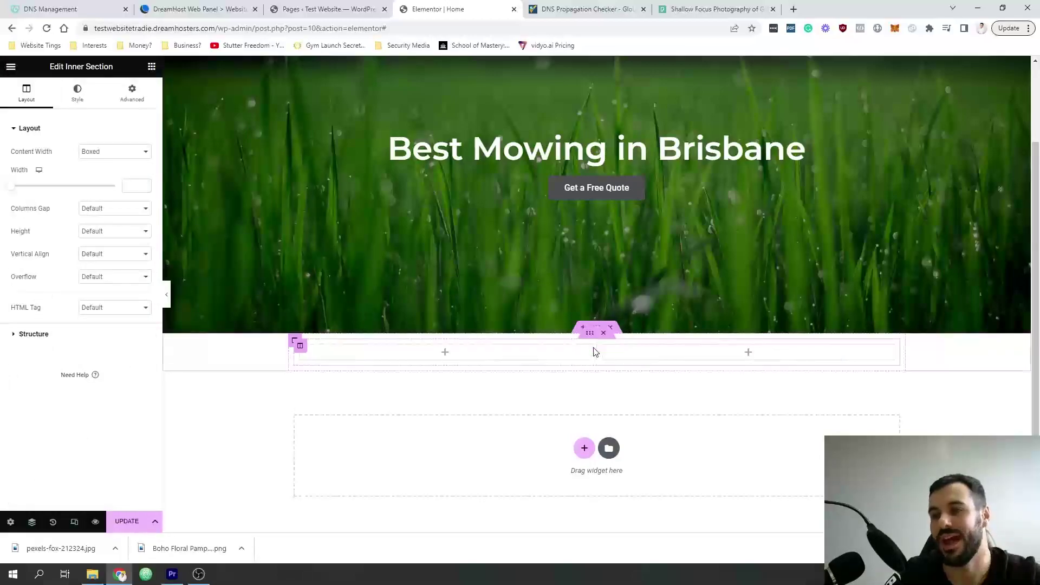
left_click(151, 66)
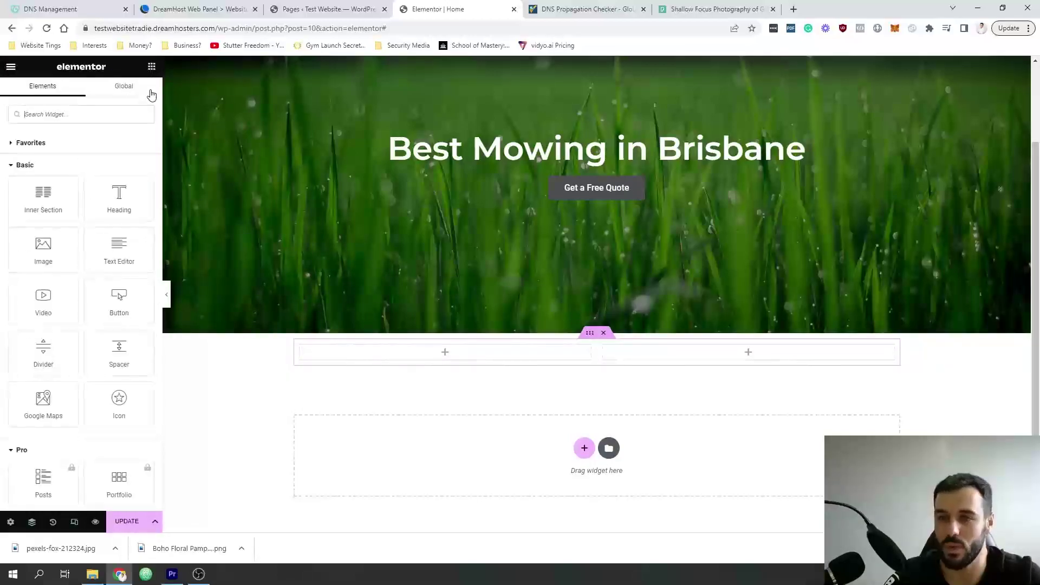
left_click_drag(61, 248, 751, 352)
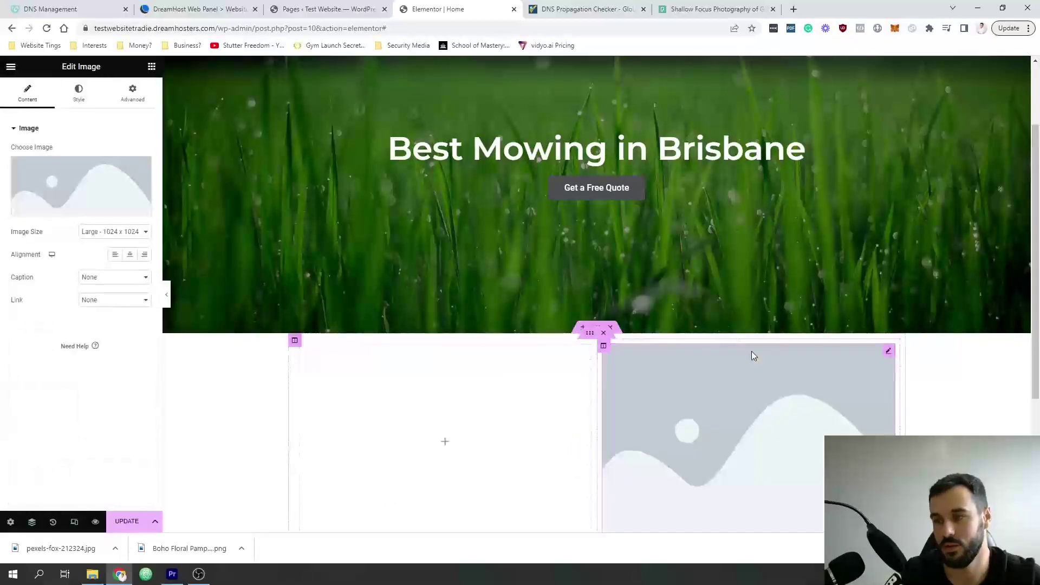
left_click(447, 444)
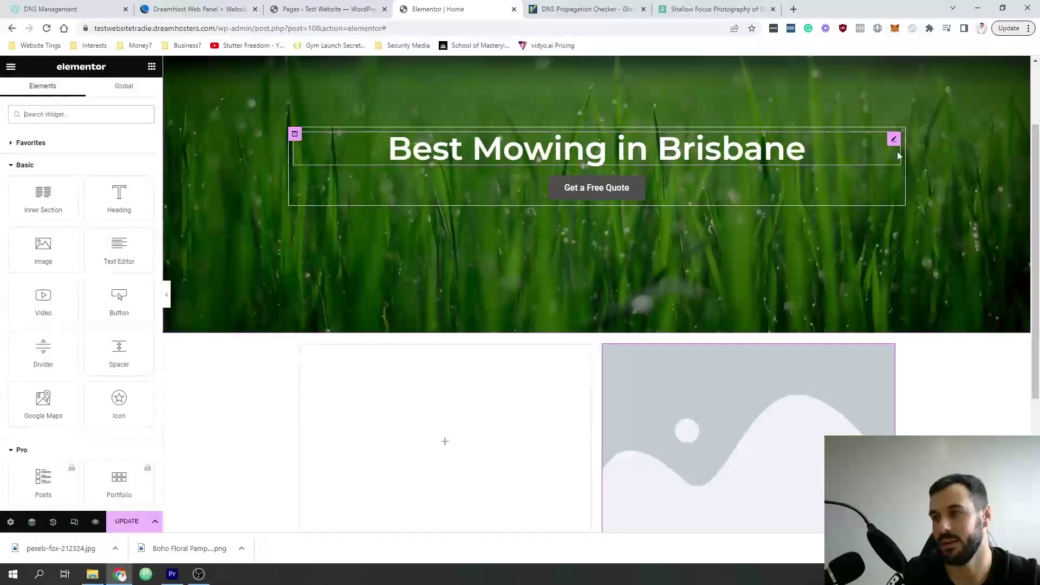
Step: Duplicate the Best Mowing in Brisbane heading and move the copy into the left column
right_click(895, 144)
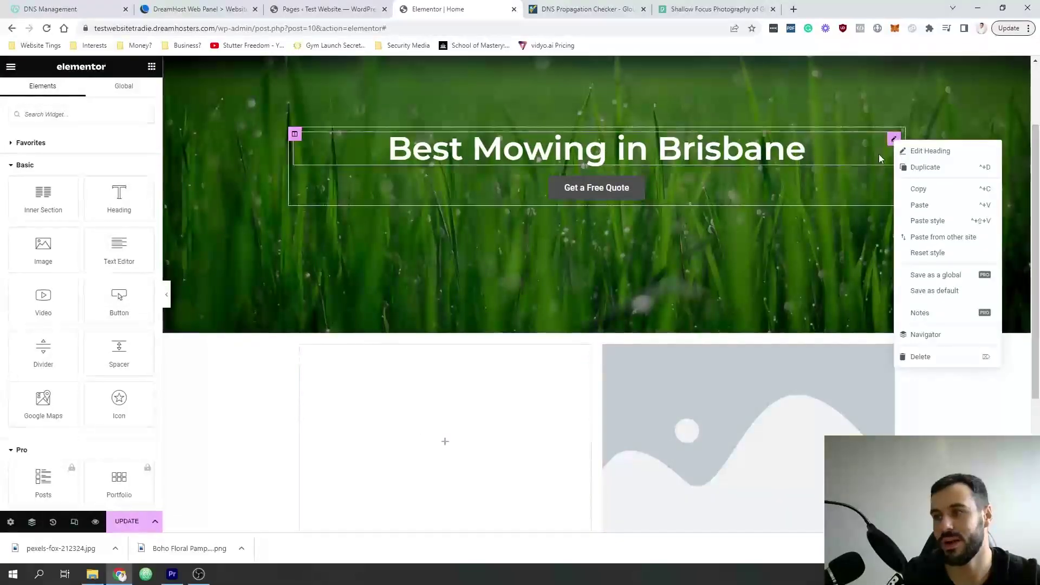
left_click(938, 153)
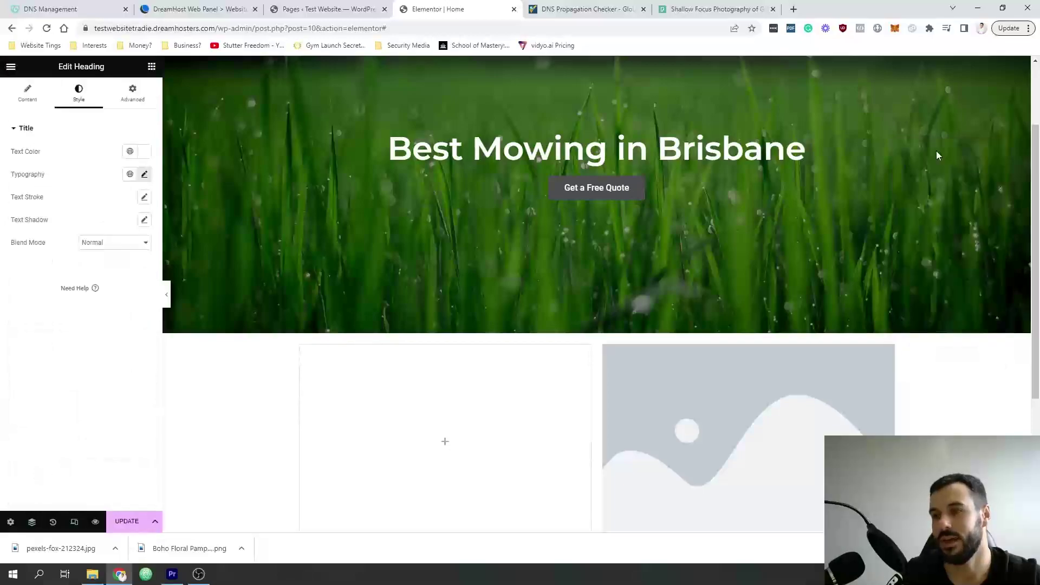
right_click(891, 144)
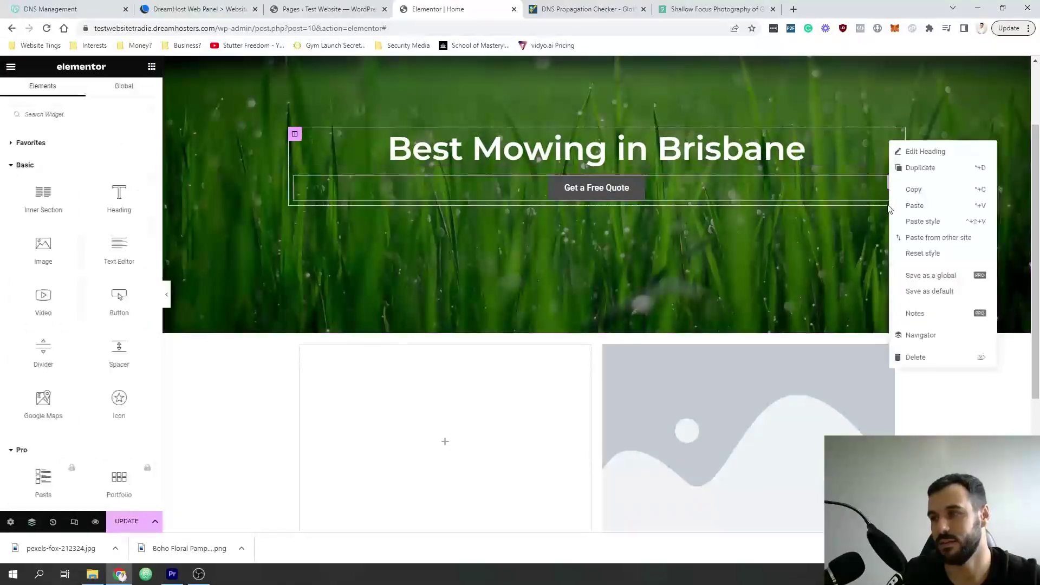
left_click(924, 169)
left_click_drag(883, 162, 448, 402)
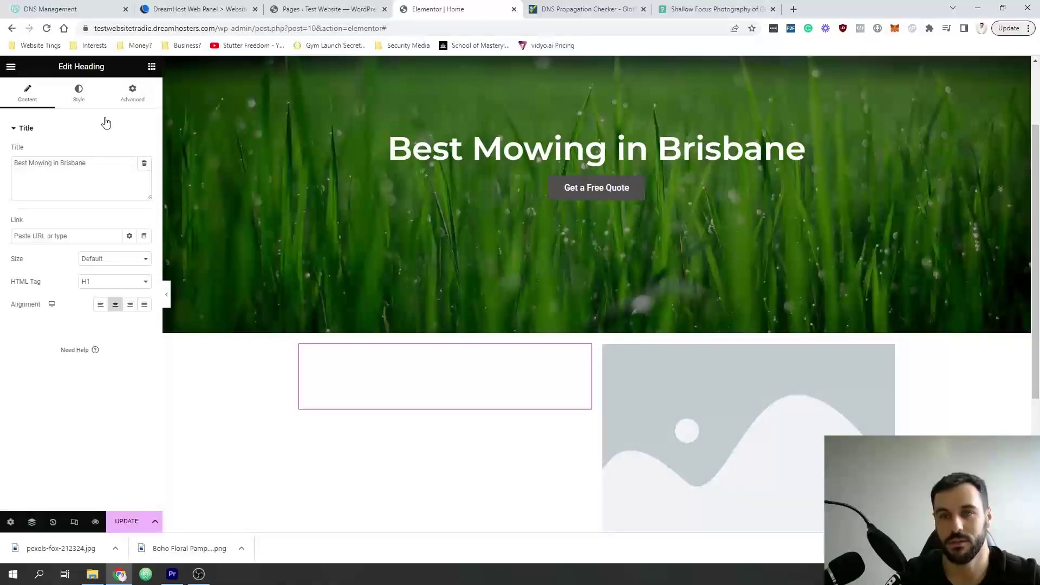
Step: Set the copied heading's text colour to black (#000000)
left_click(79, 94)
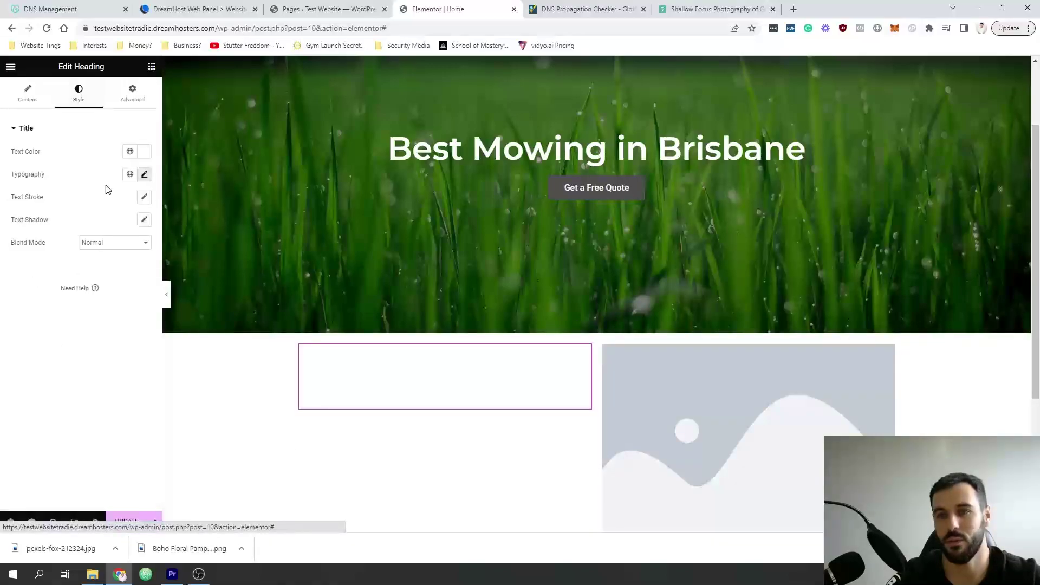
left_click(144, 174)
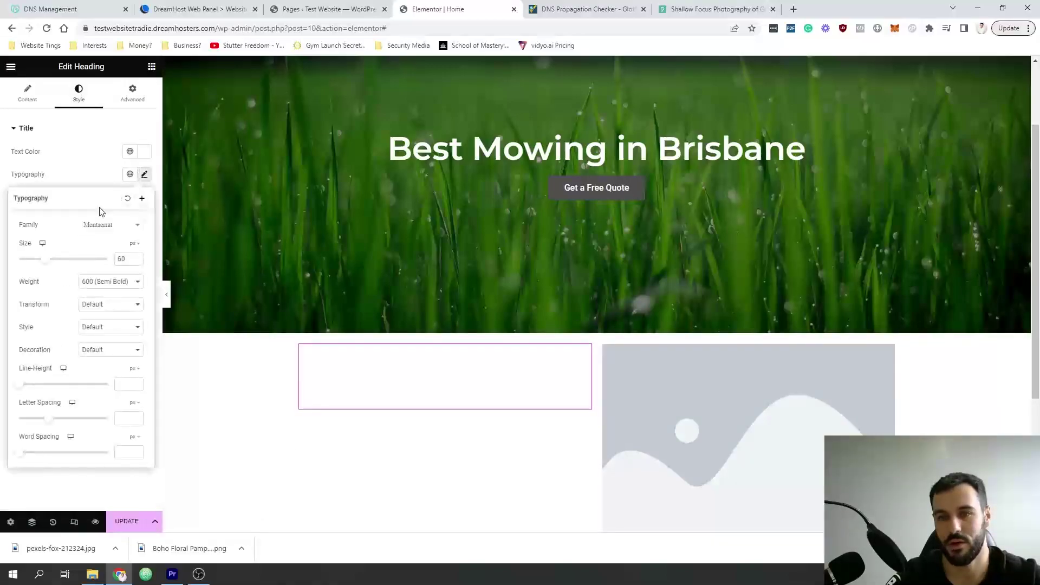
left_click(144, 151)
left_click_drag(33, 249, 20, 281)
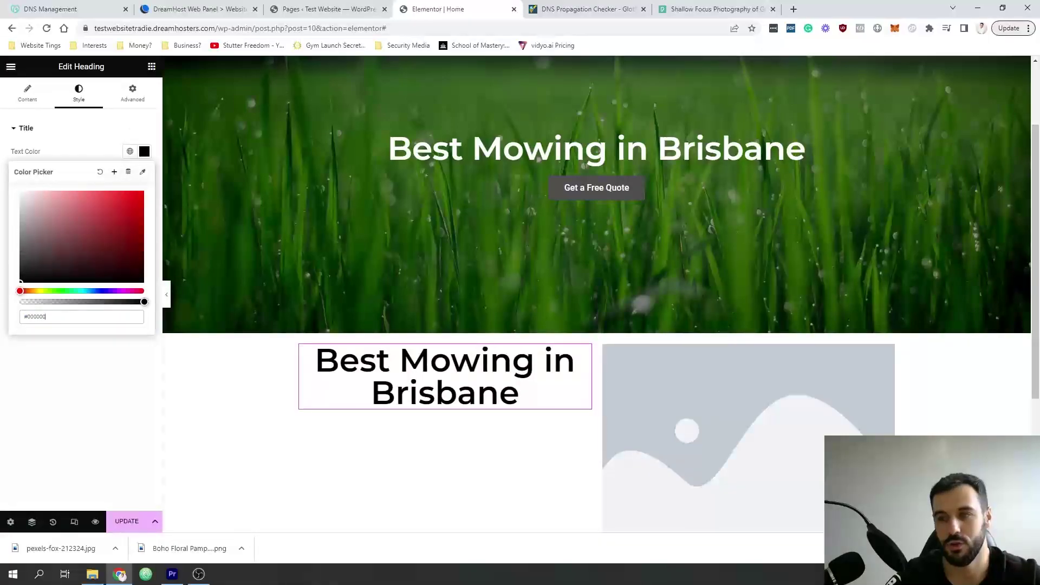
Step: Make the copied heading a left-aligned H2 with font size 35
left_click(96, 149)
left_click(30, 95)
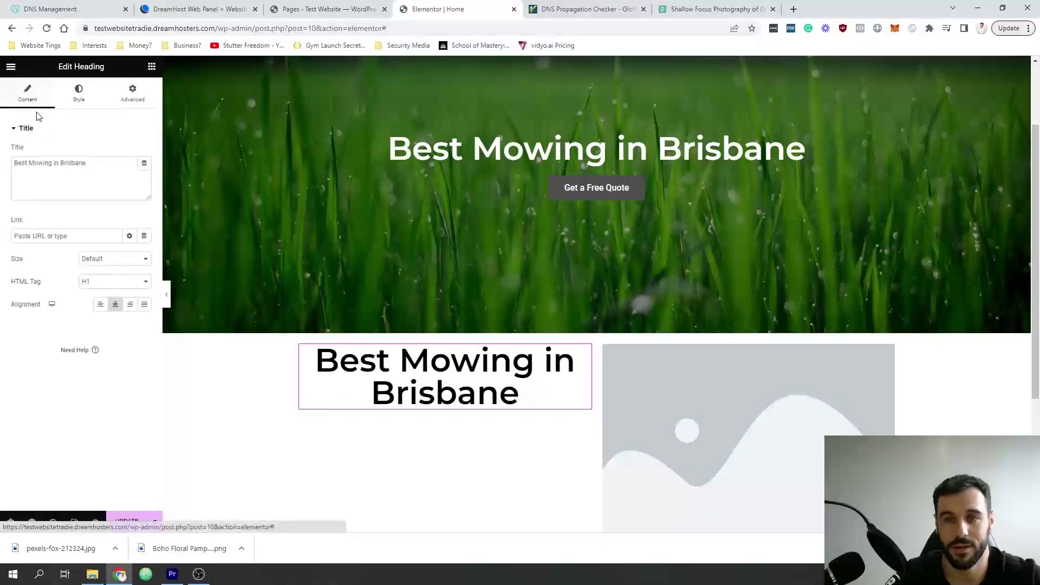
left_click(100, 311)
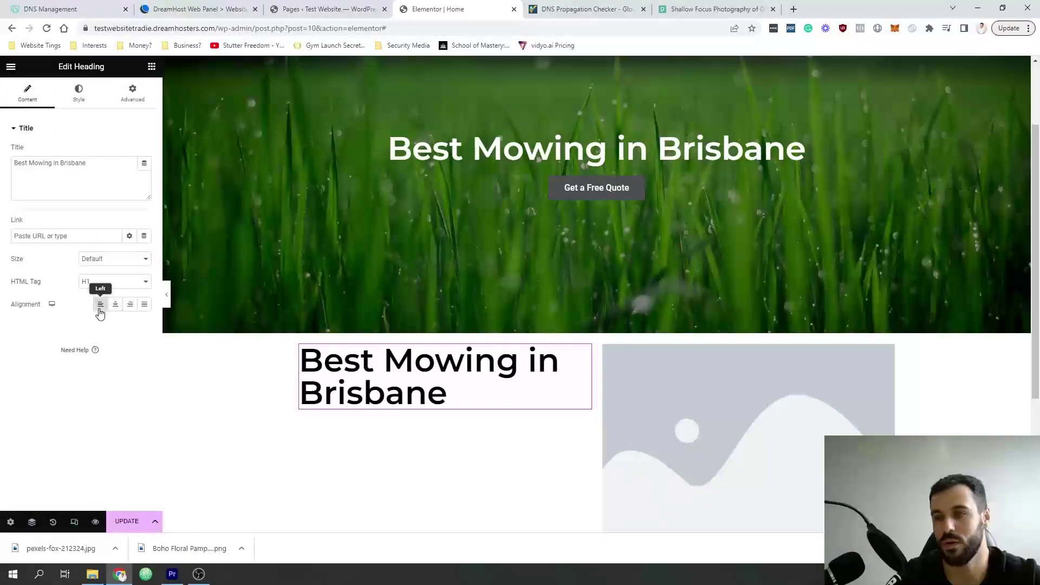
left_click(98, 281)
left_click(94, 301)
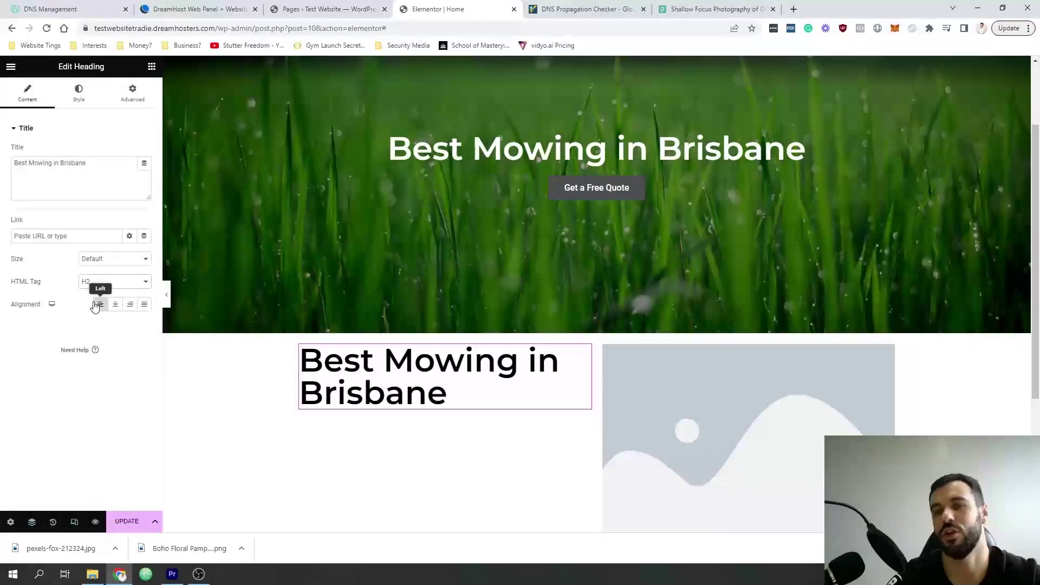
left_click(80, 95)
left_click(144, 174)
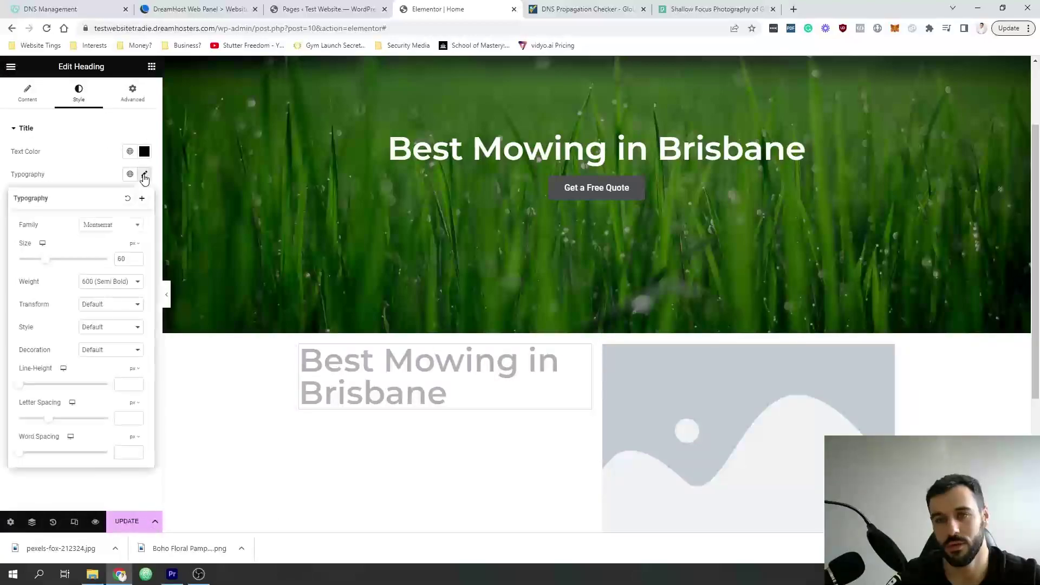
left_click_drag(51, 263, 34, 264)
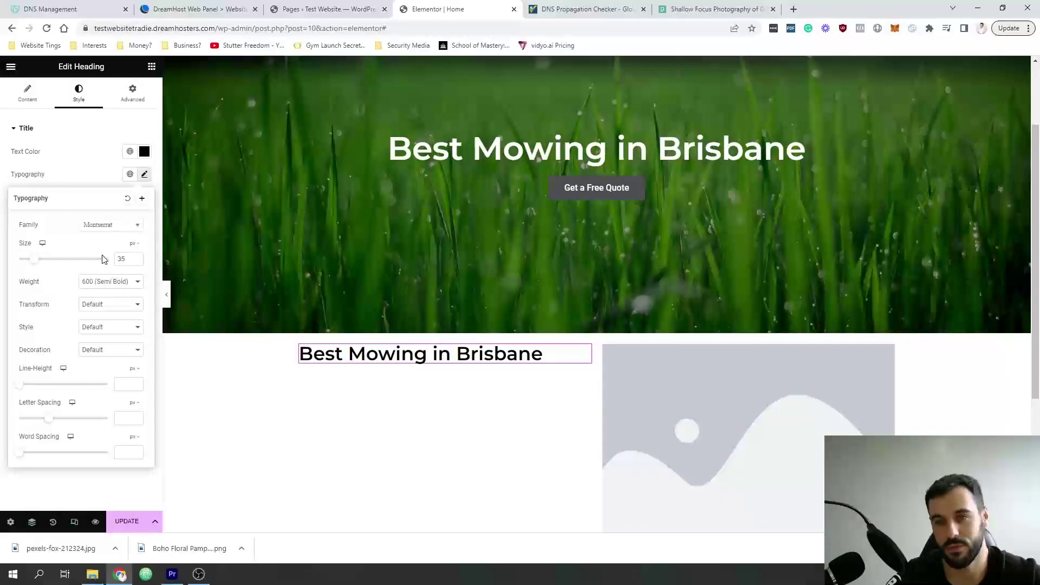
left_click(91, 170)
Step: Change the heading text to 'About Us'
left_click(27, 93)
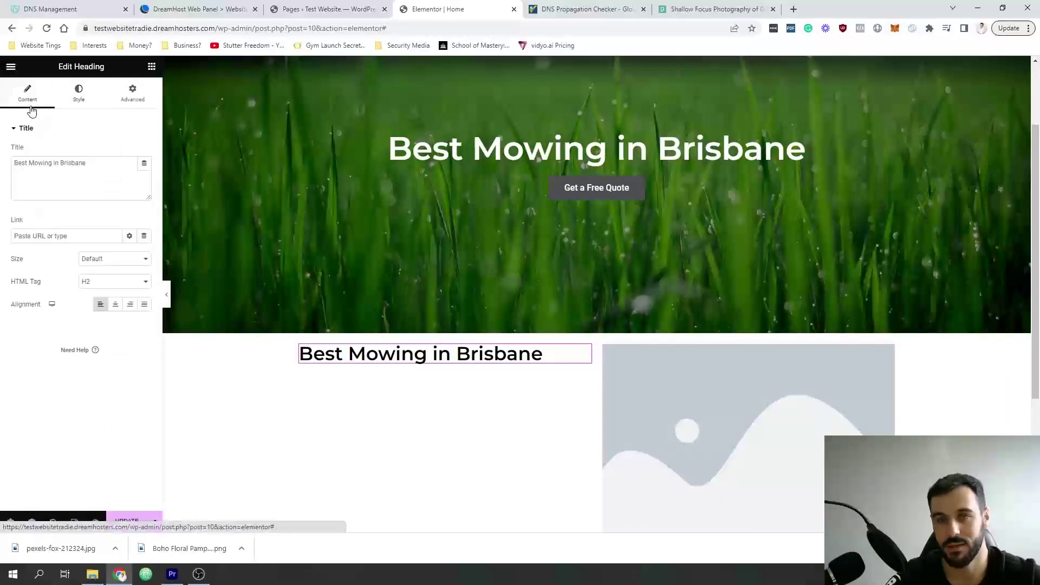
left_click_drag(101, 164, 3, 163)
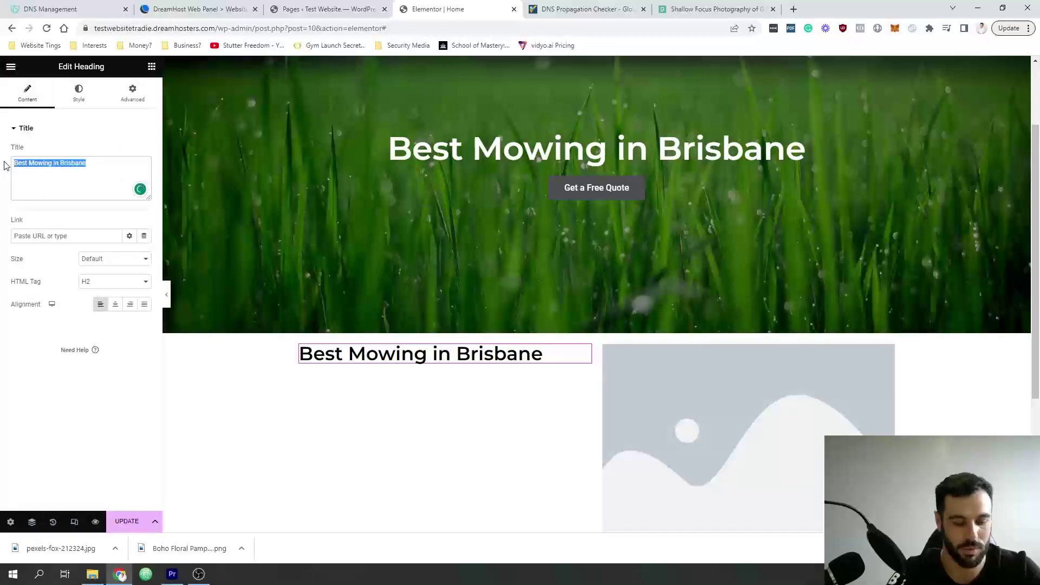
type("ABo")
key("BackSpace")
key("BackSpace")
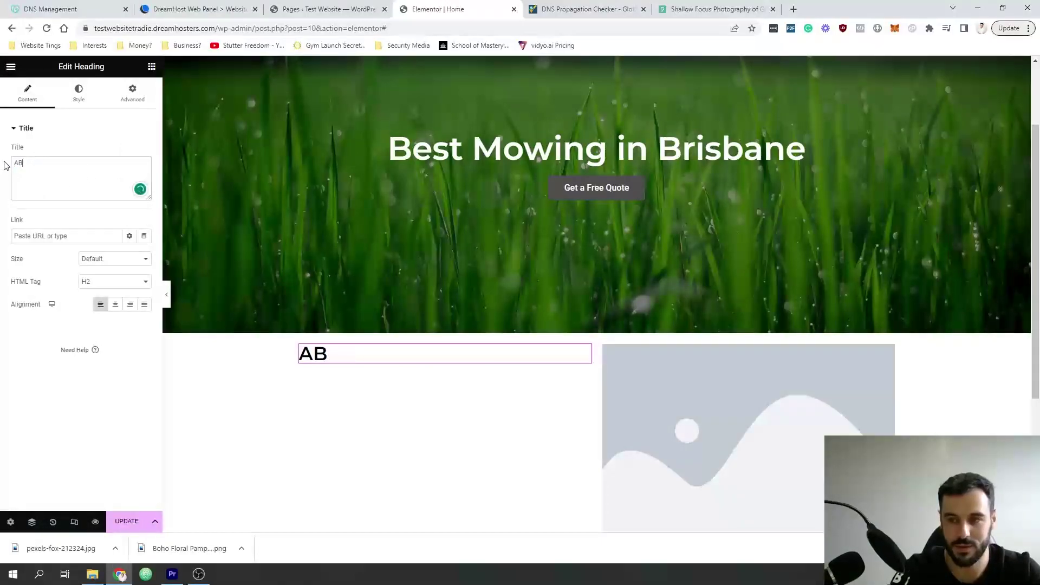
key("BackSpace")
type("bout US")
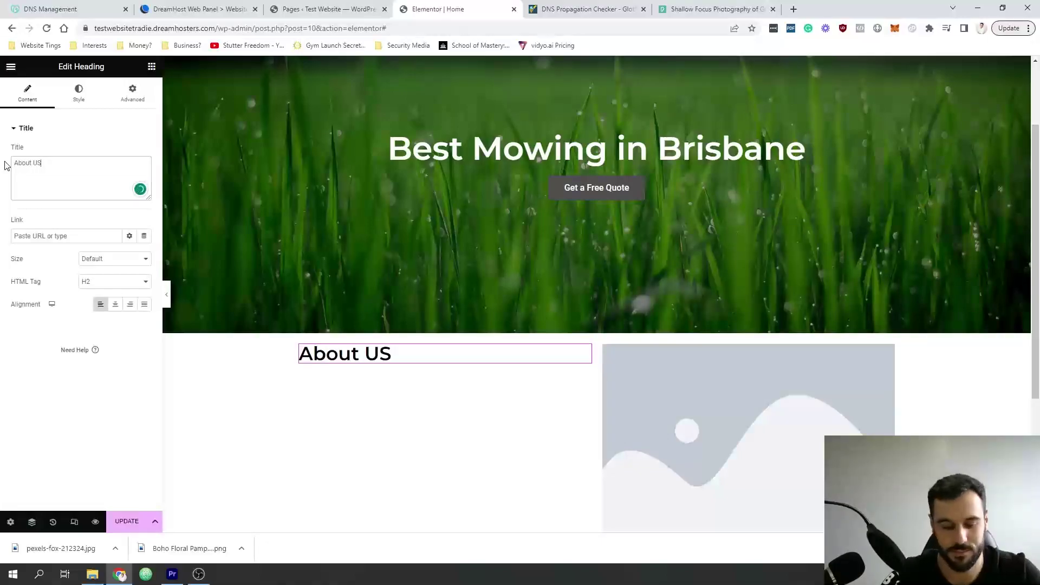
key("BackSpace")
type("s")
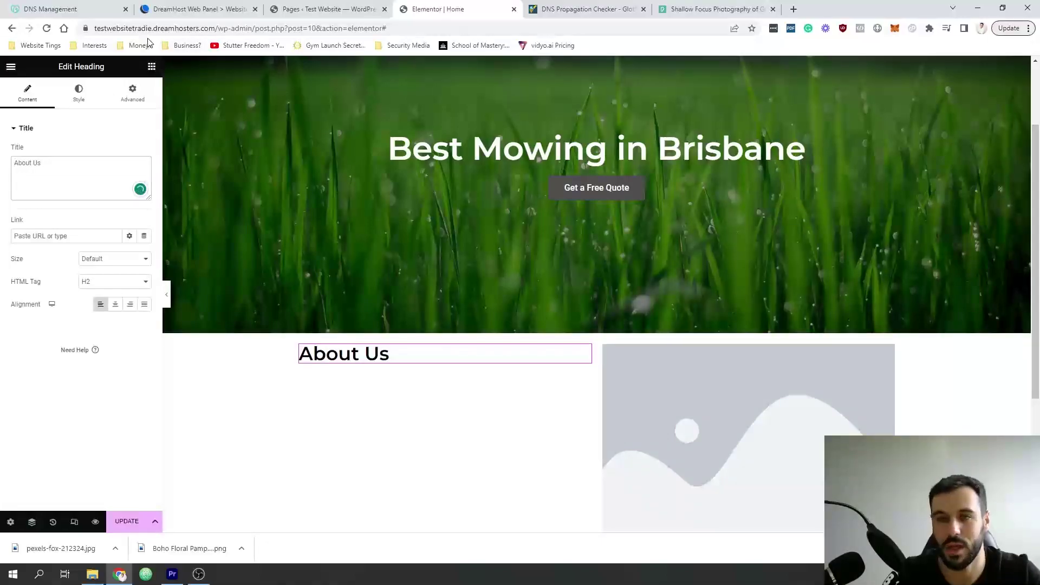
Step: Add a Text Editor block below the About Us heading and open a new browser tab
left_click(152, 66)
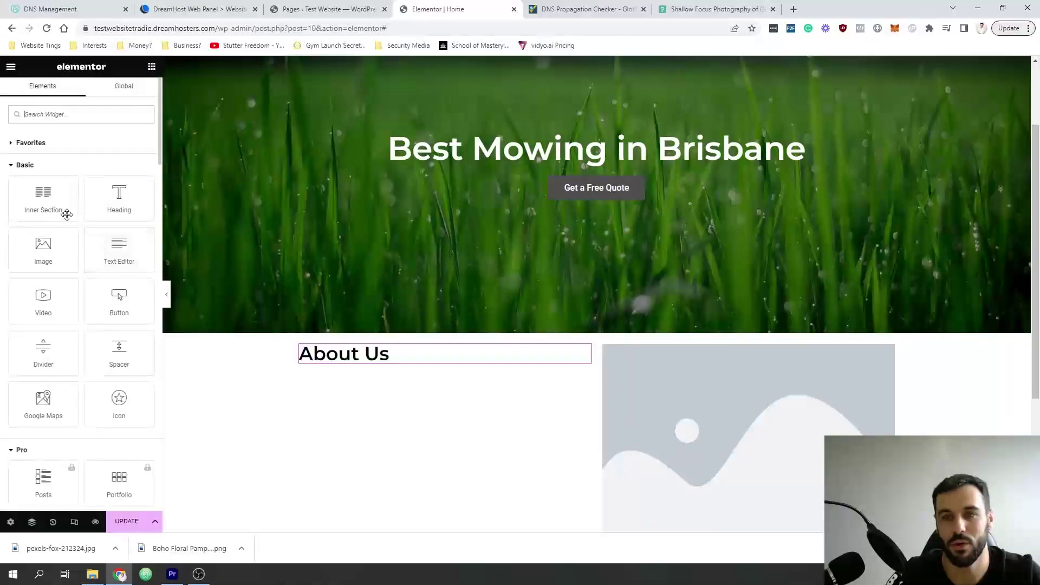
left_click_drag(117, 252, 349, 362)
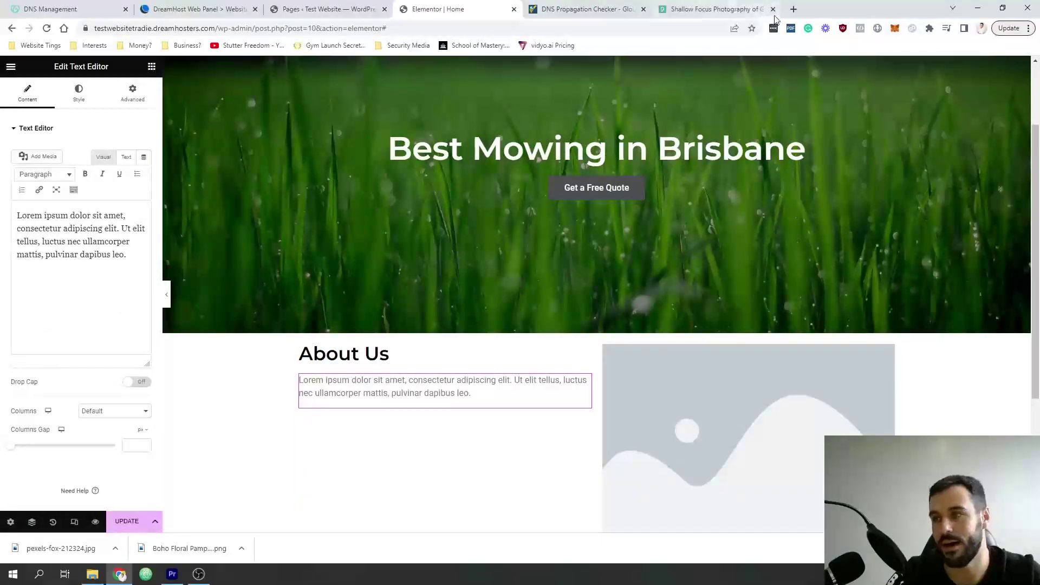
left_click(794, 9)
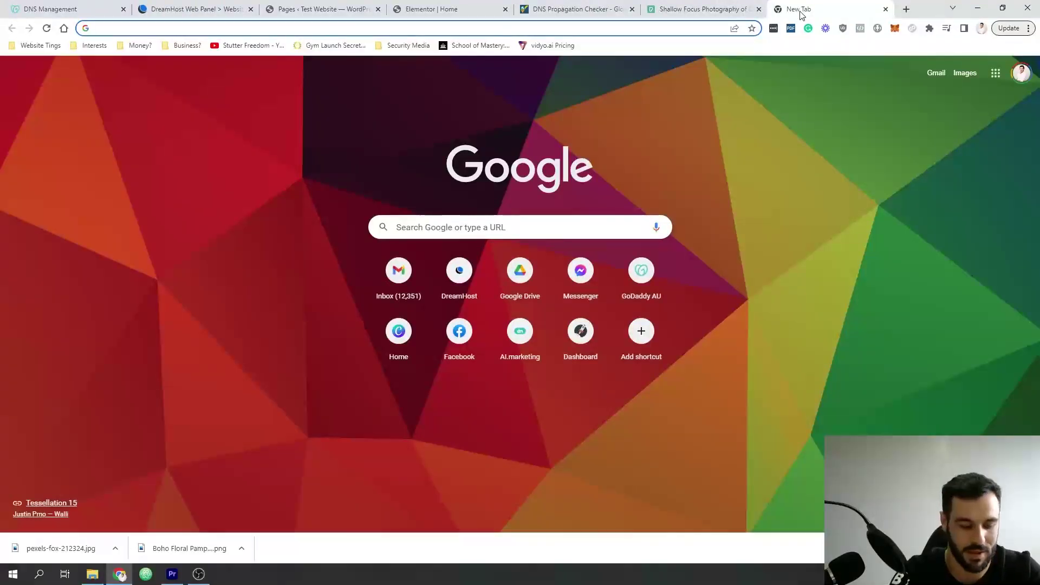
Step: Go to chat.openai.com, log back in with Google, and start a new chat message
type("chat.openai.com")
key("Return")
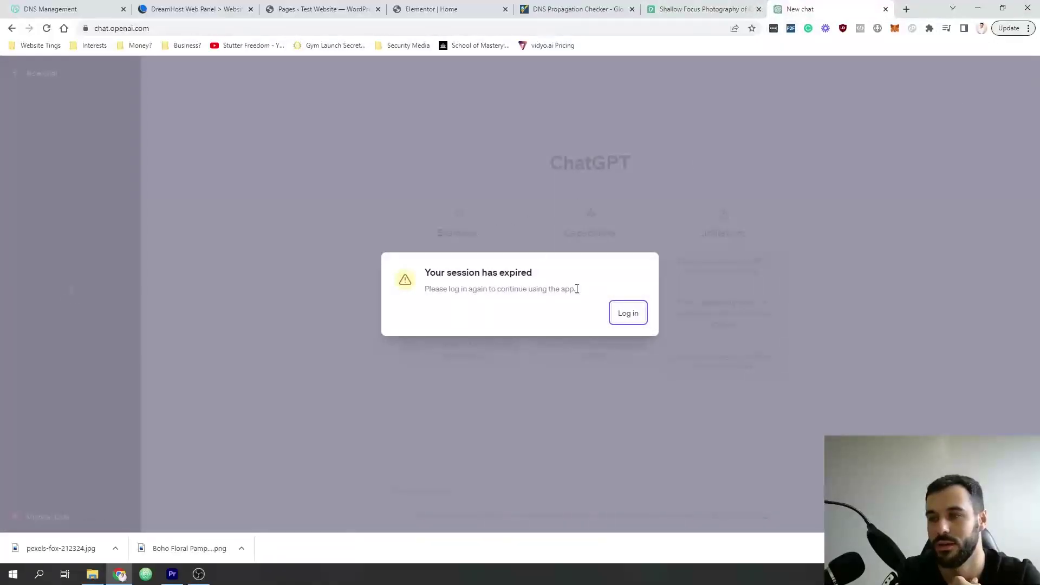
left_click(628, 315)
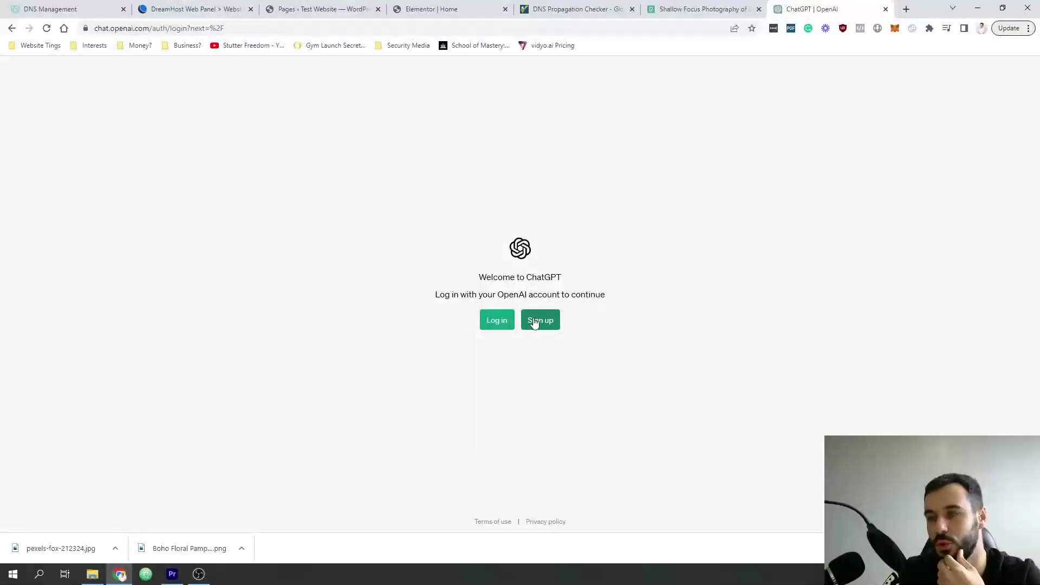
left_click(499, 321)
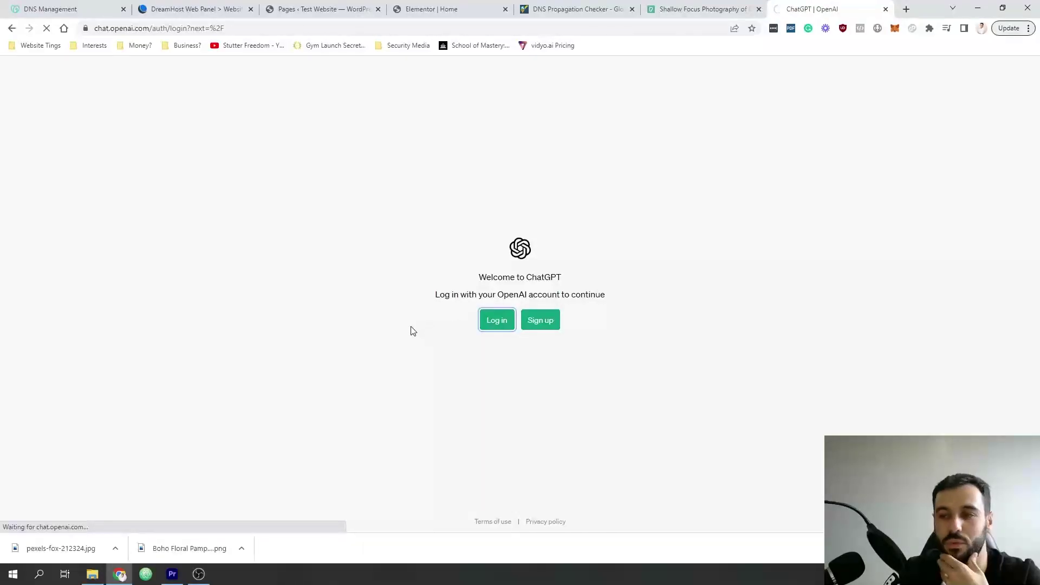
left_click(519, 364)
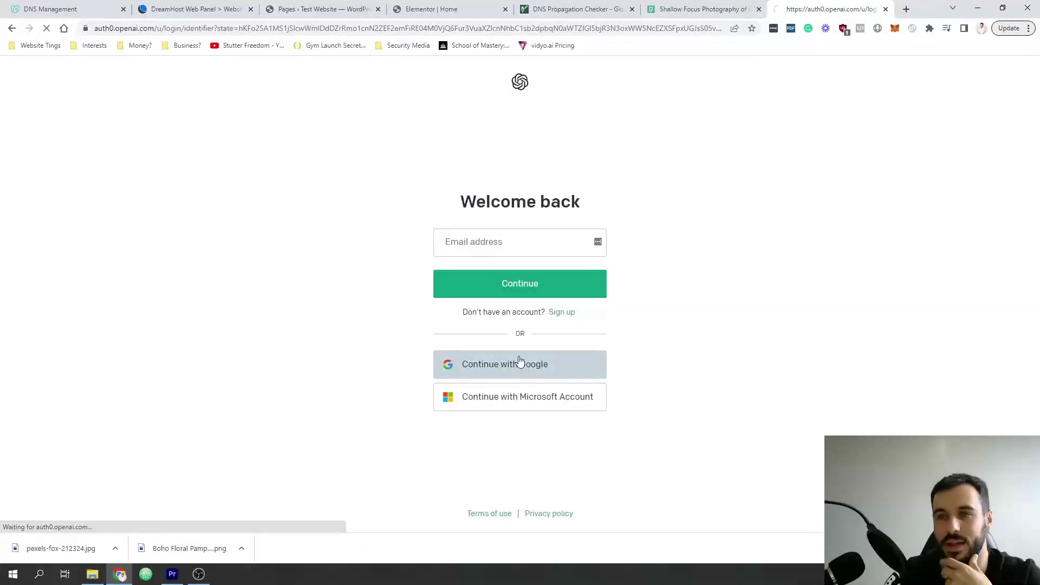
left_click(504, 189)
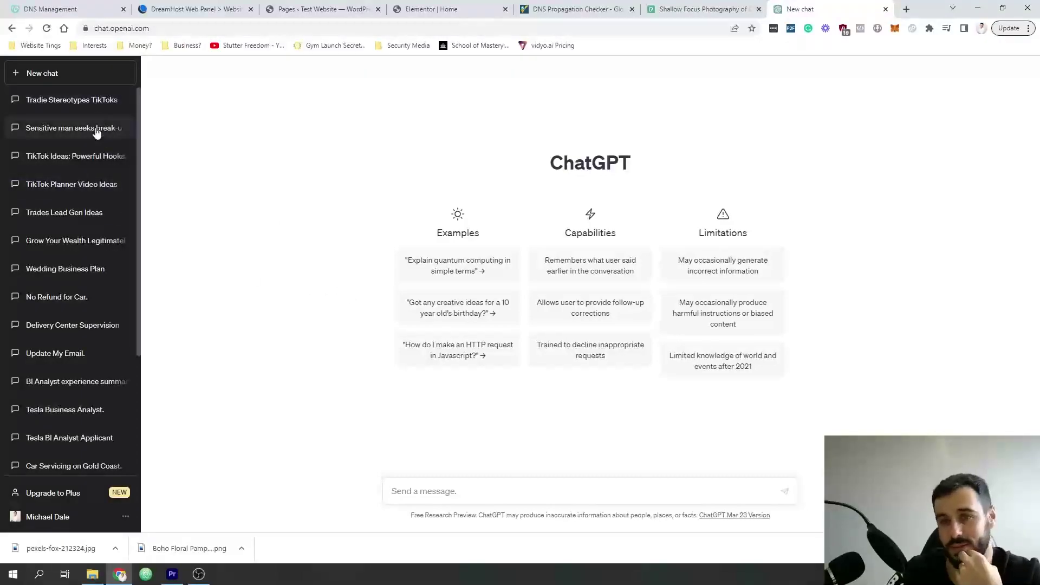
left_click(528, 495)
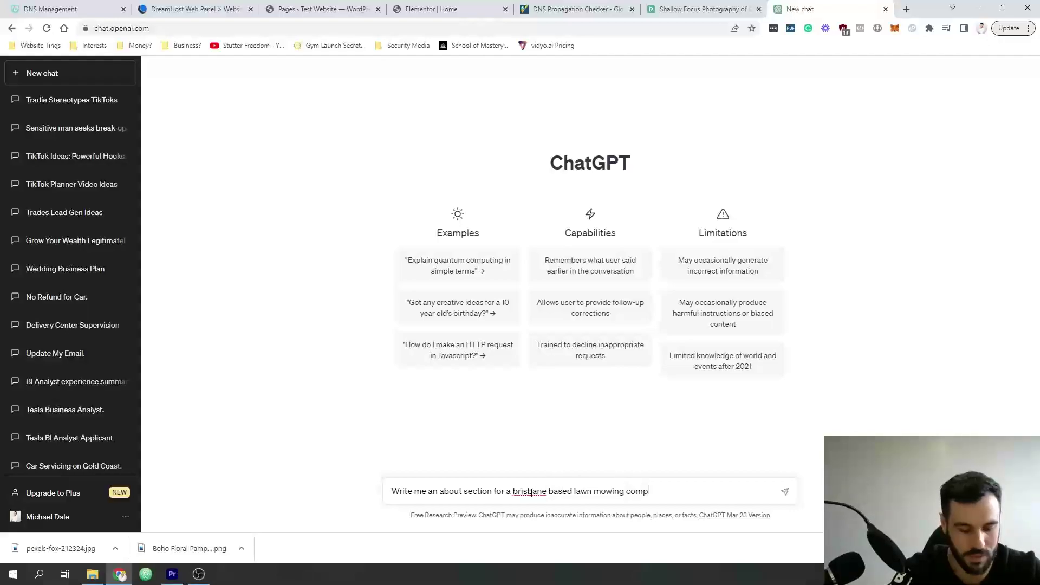
Step: Send the About section request for a Brisbane lawn mowing company and select the first two reply paragraphs
key("Return")
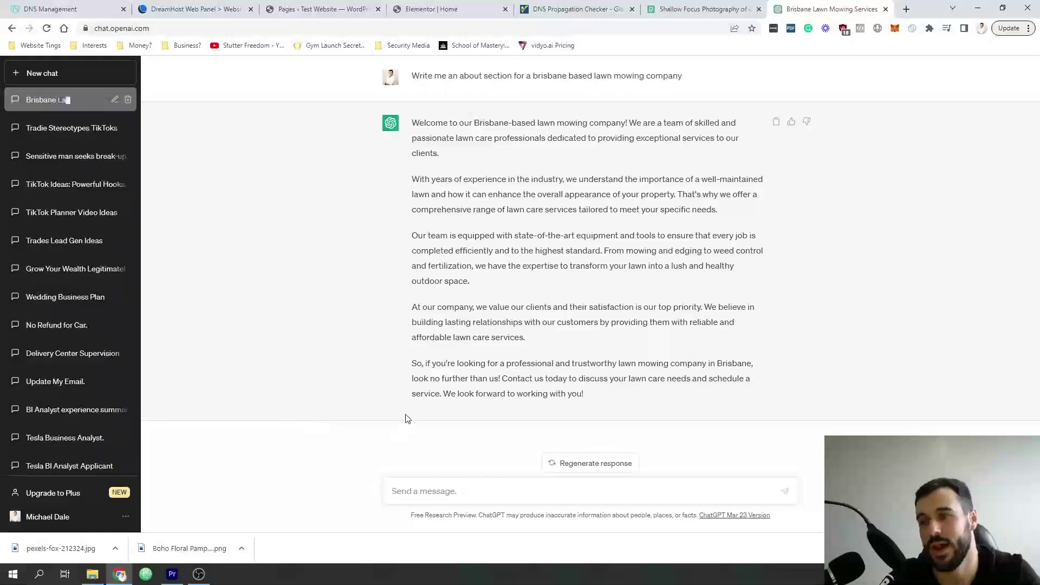
left_click_drag(719, 210, 413, 120)
key("ctrl+c")
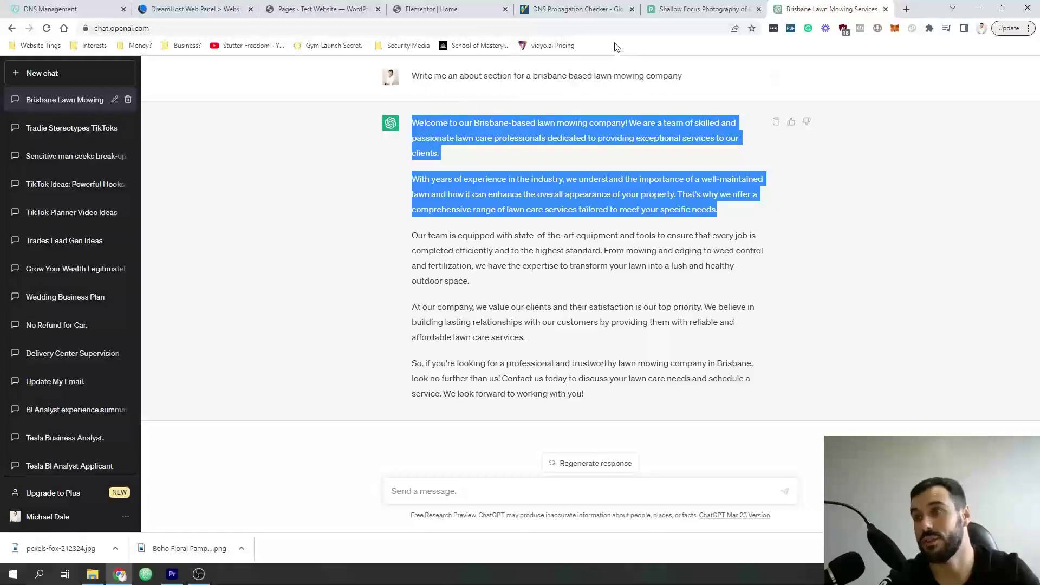
Step: Replace the Lorem ipsum under About Us with the pasted ChatGPT paragraphs and update the Home page
left_click(322, 7)
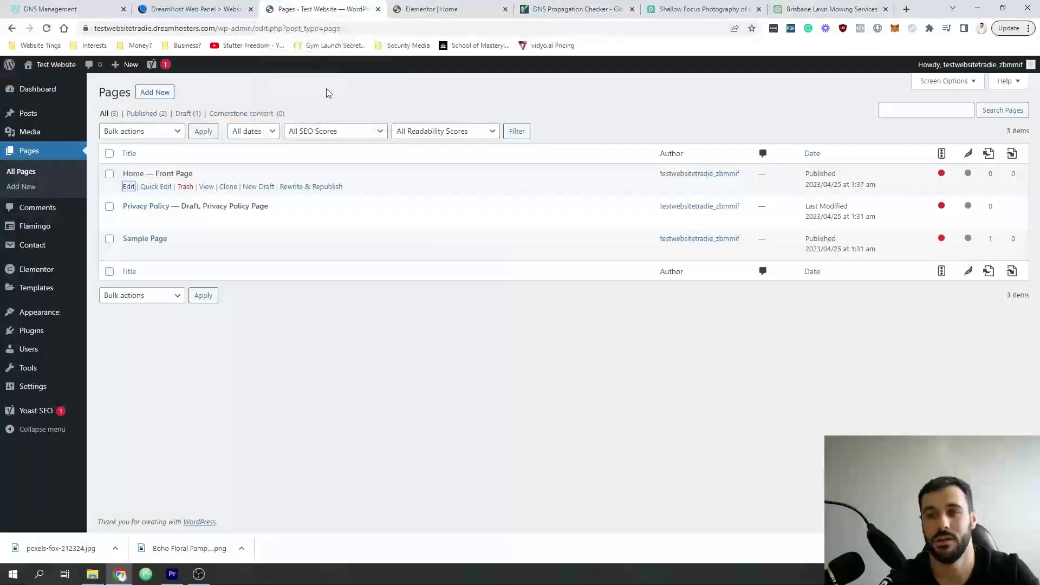
left_click(421, 7)
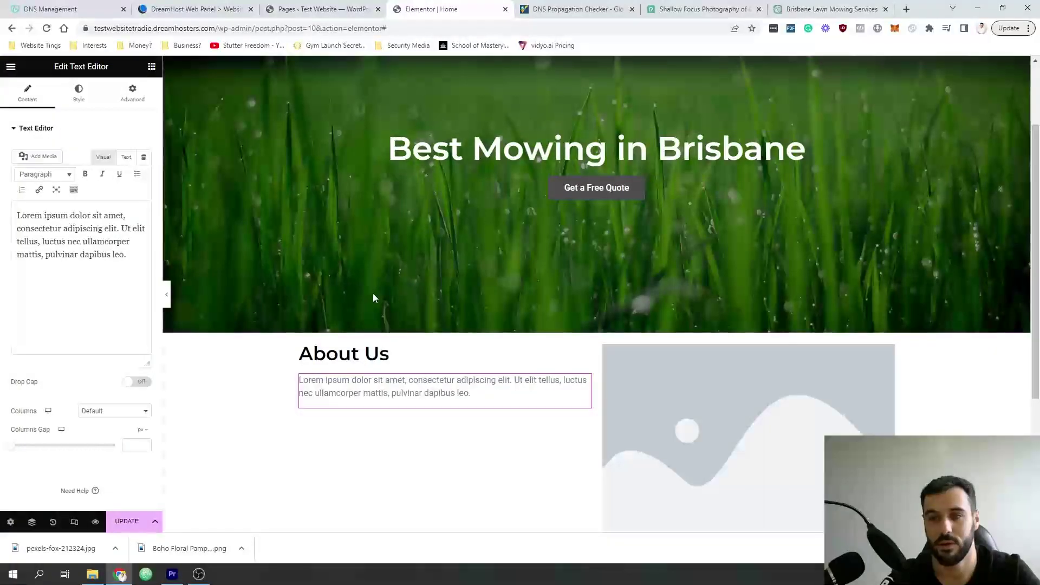
left_click_drag(124, 254, 11, 216)
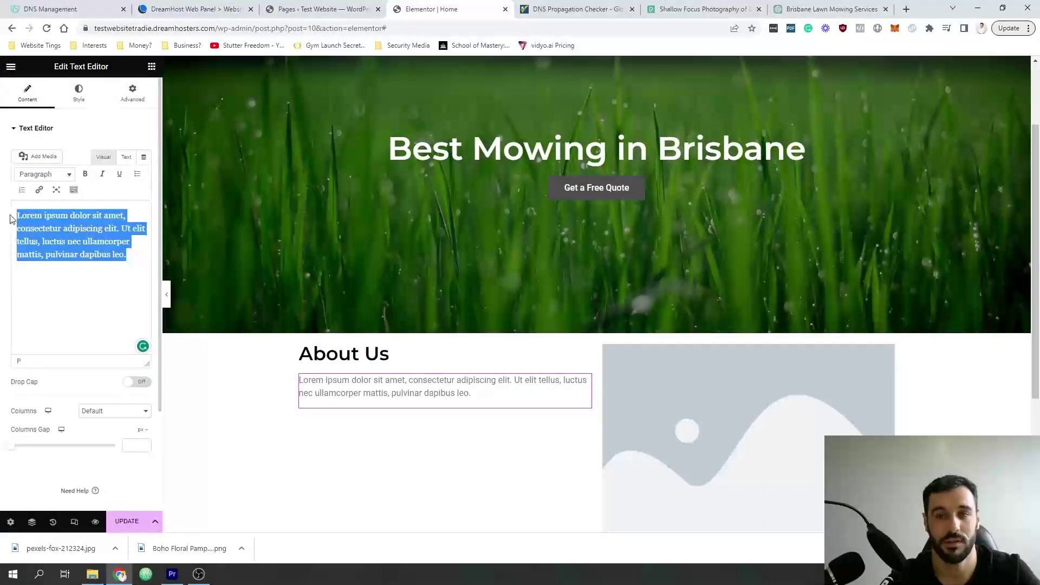
key("ctrl+v")
scroll(509, 421, "down", 4)
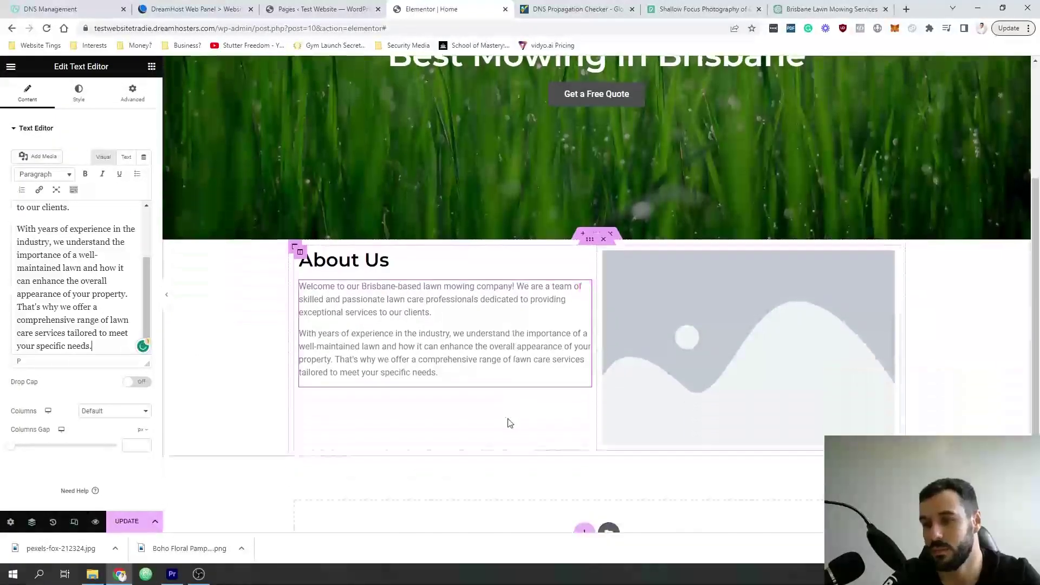
left_click(126, 520)
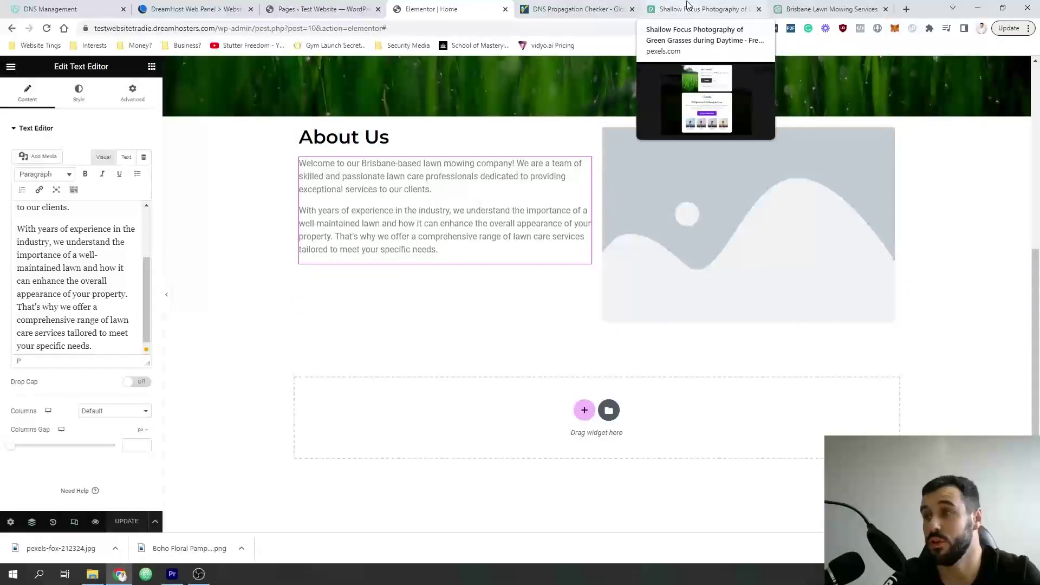
Step: Close the Pexels popup and photo view to return to the lawn mowing results
left_click(714, 4)
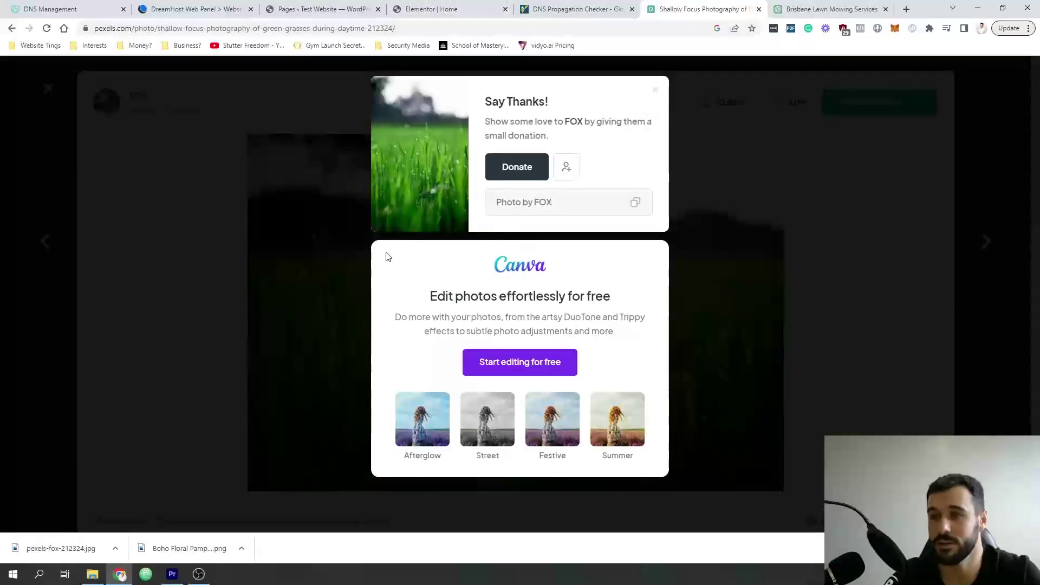
left_click(404, 233)
left_click(986, 157)
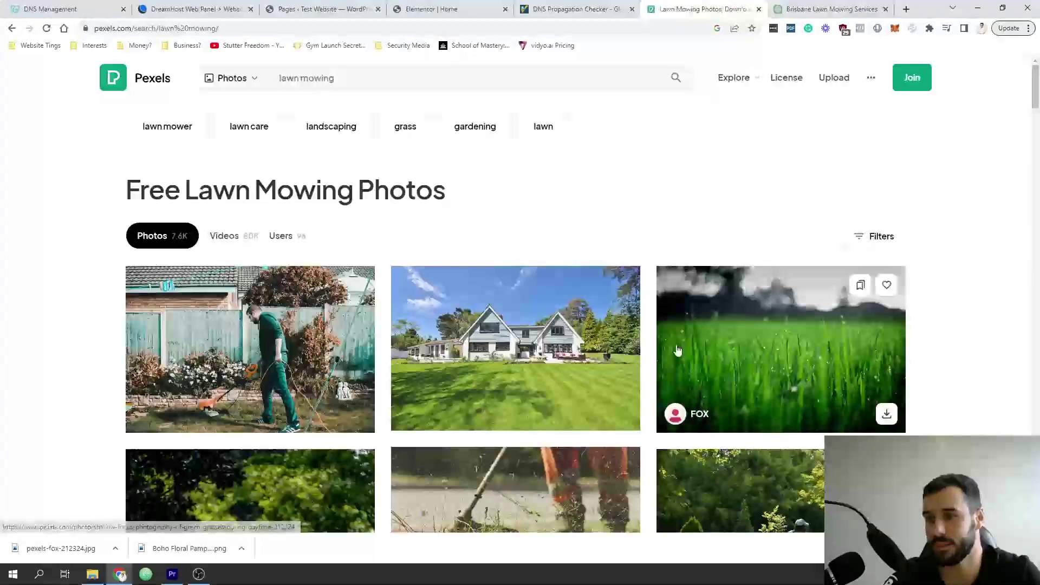
scroll(511, 334, "down", 8)
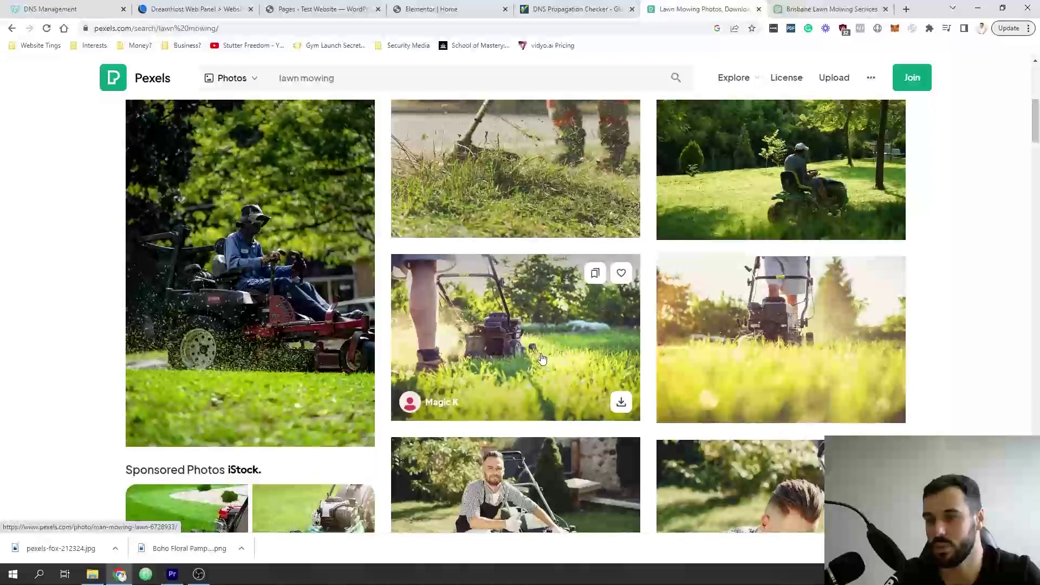
scroll(545, 333, "up", 2)
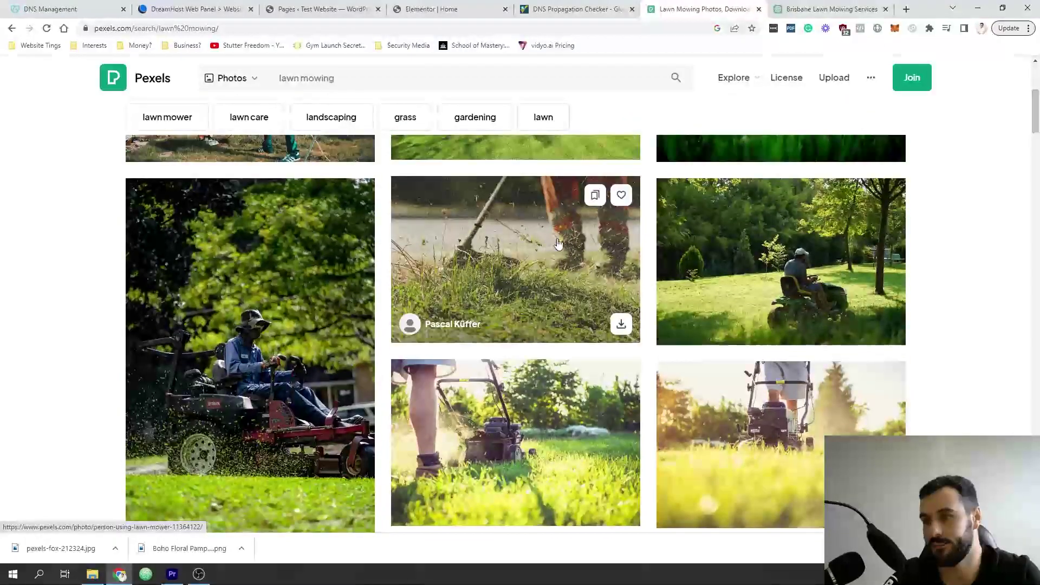
Step: Download the grass trimming and ride-on mower photos, then select the image placeholder beside About Us
left_click(621, 325)
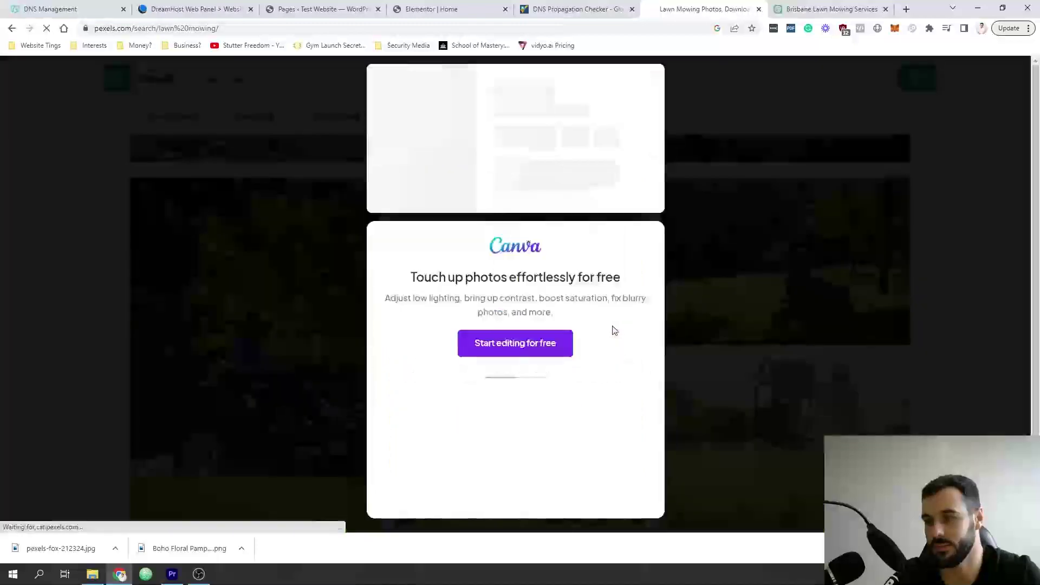
left_click(784, 279)
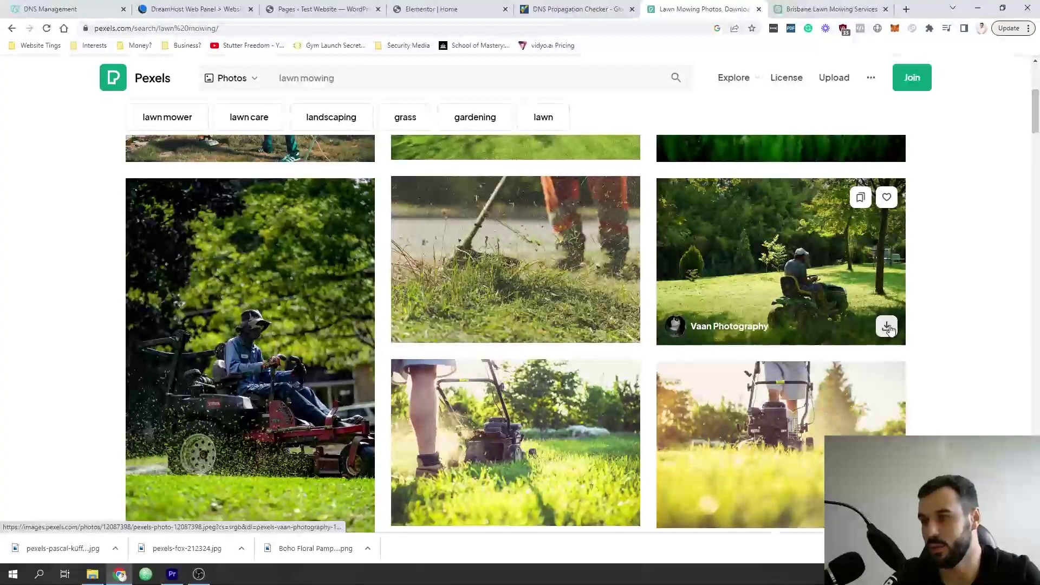
left_click(887, 327)
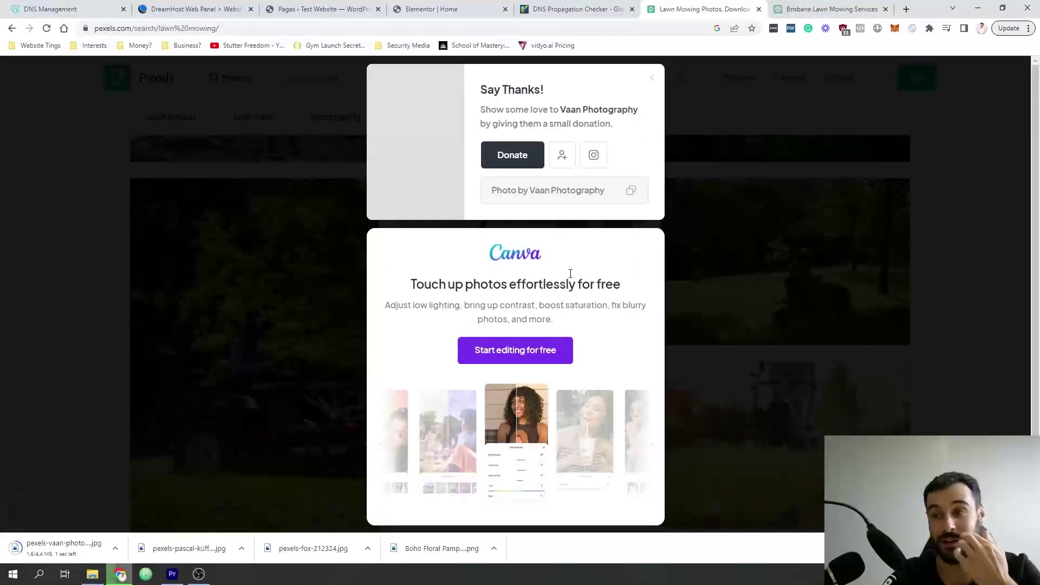
left_click(433, 8)
left_click(671, 202)
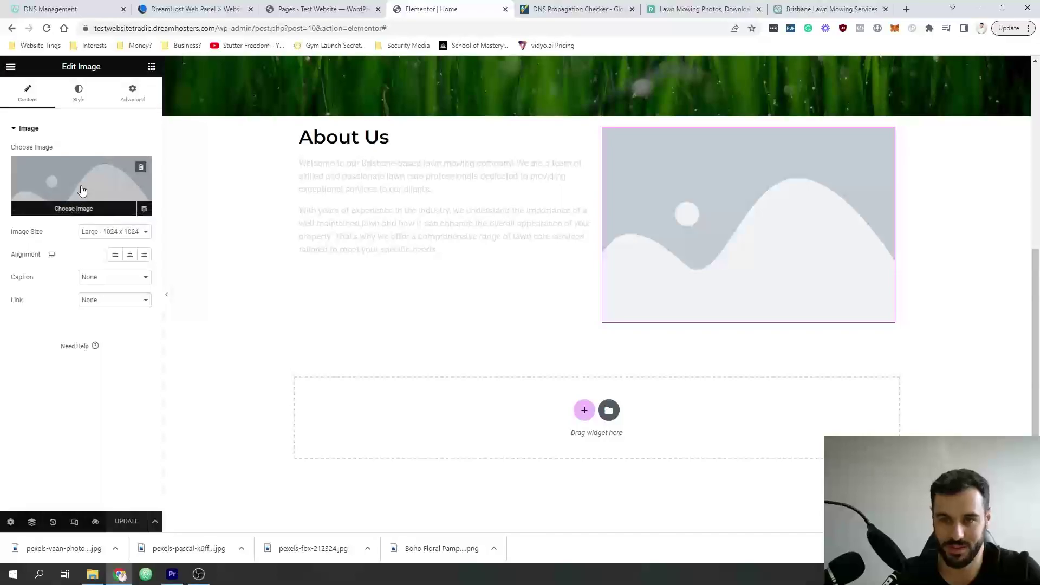
Step: Upload the pexels-vaan ride-on mower photo from Downloads through the image's media picker
left_click(81, 191)
left_click(146, 113)
left_click(574, 281)
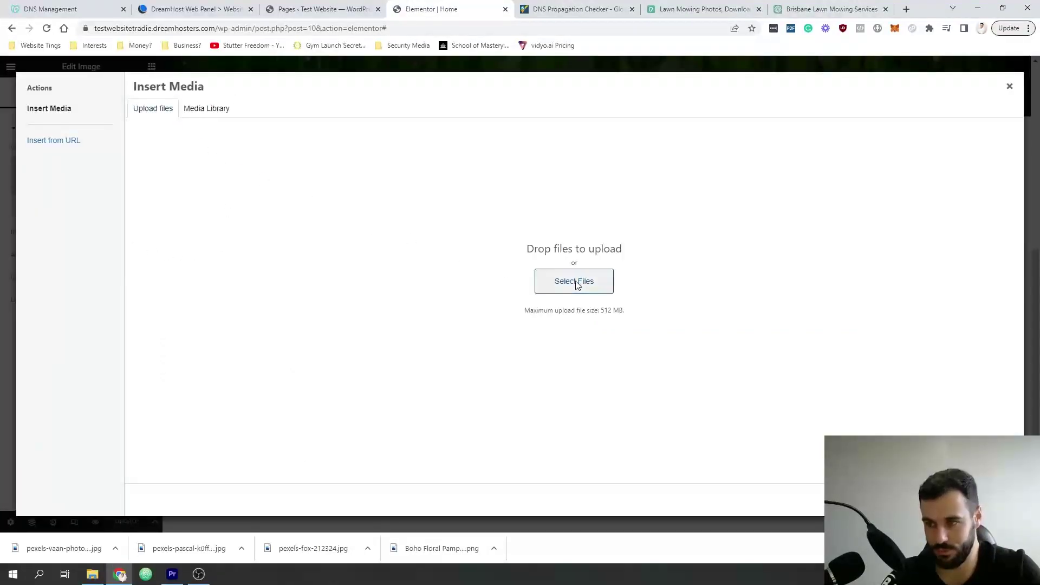
double_click(118, 98)
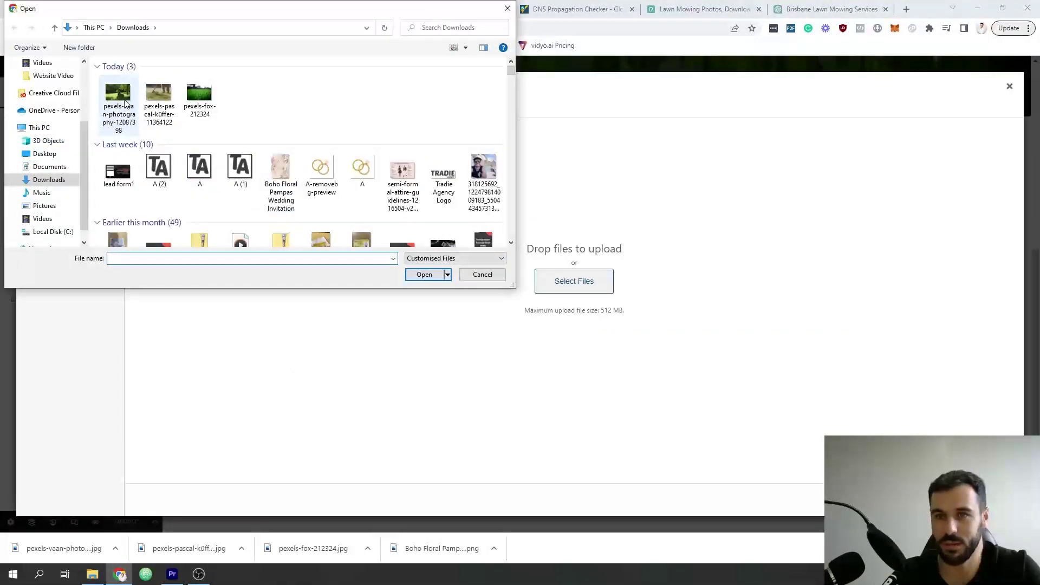
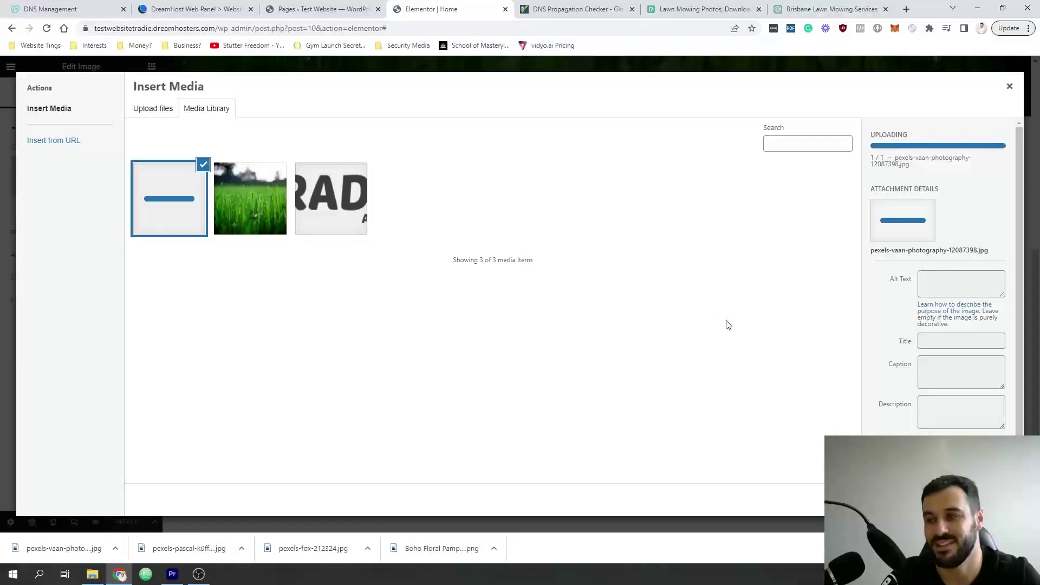
Step: Upload the ride-on mower photo from Downloads to the media library
left_click(149, 110)
left_click(560, 288)
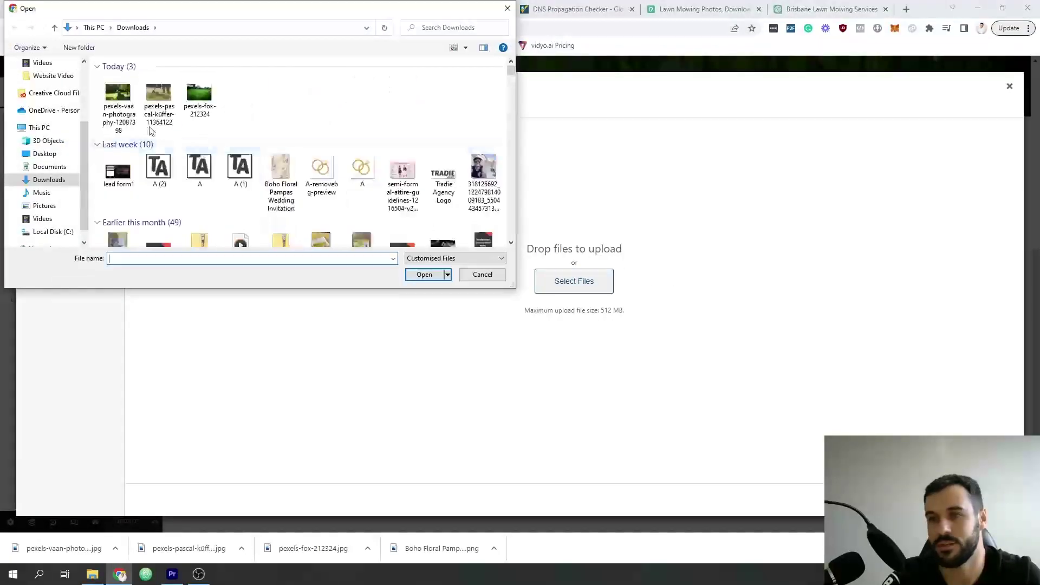
left_click(125, 102)
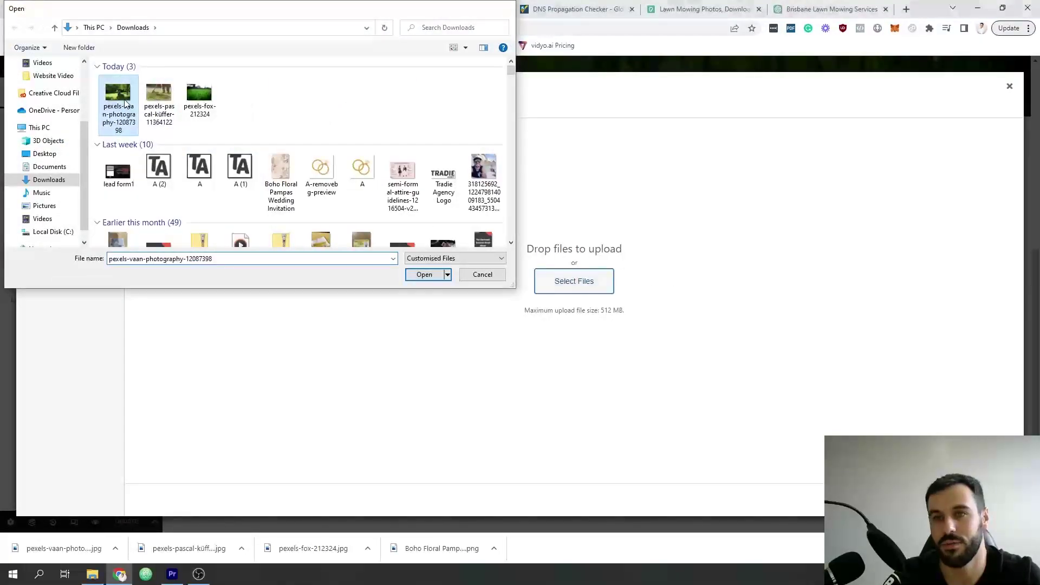
double_click(124, 103)
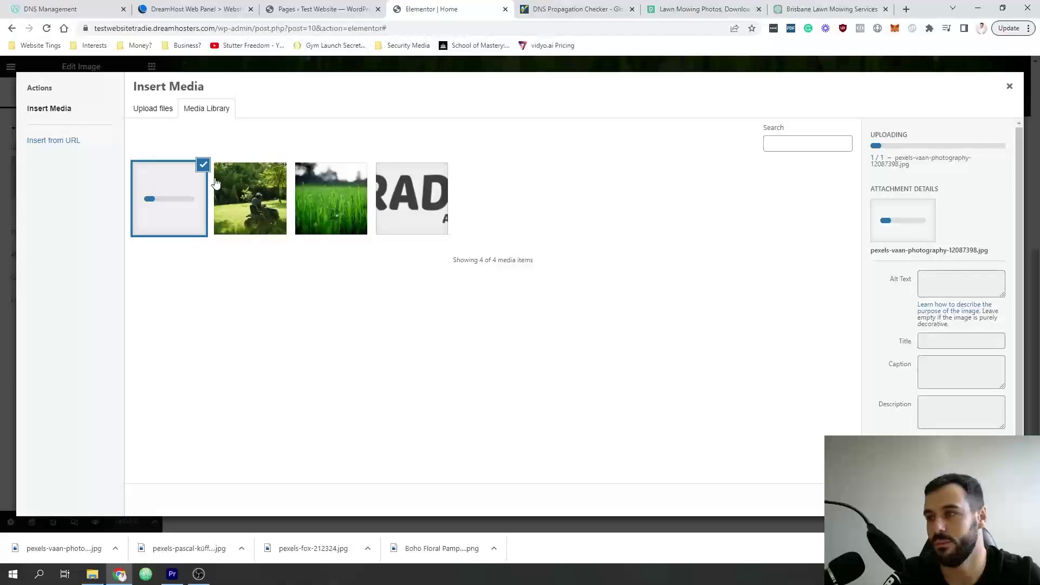
left_click(251, 189)
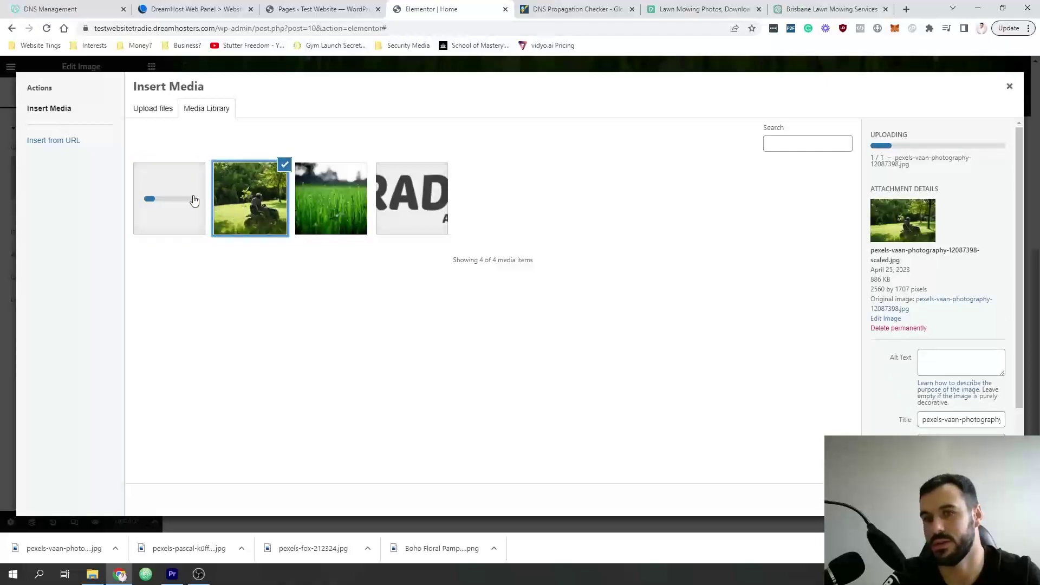
Step: Upload the grass-trimmer photo, then insert the ride-on mower photo beside the About Us text
left_click(160, 110)
left_click(574, 277)
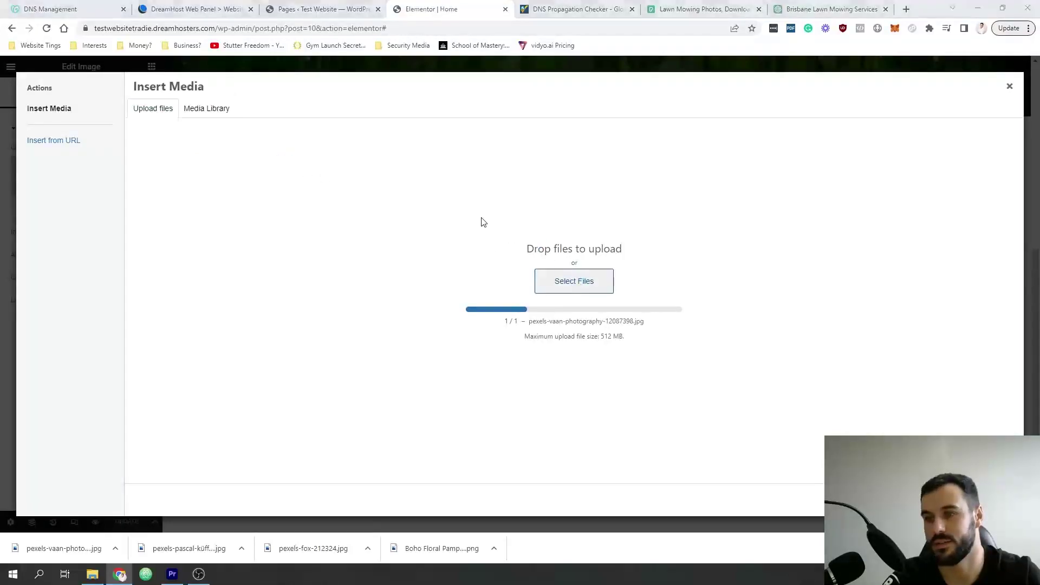
double_click(154, 106)
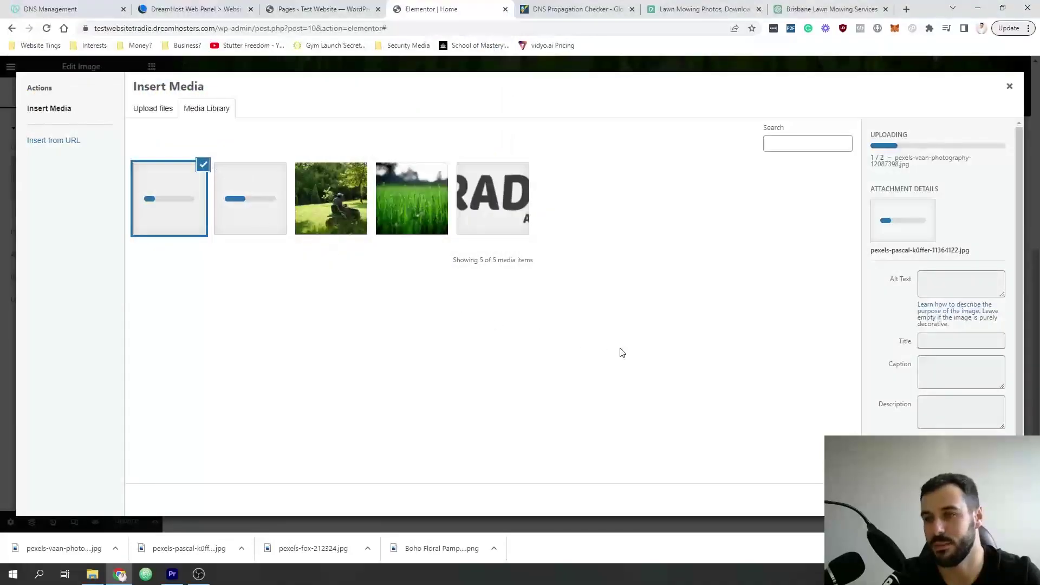
left_click(357, 209)
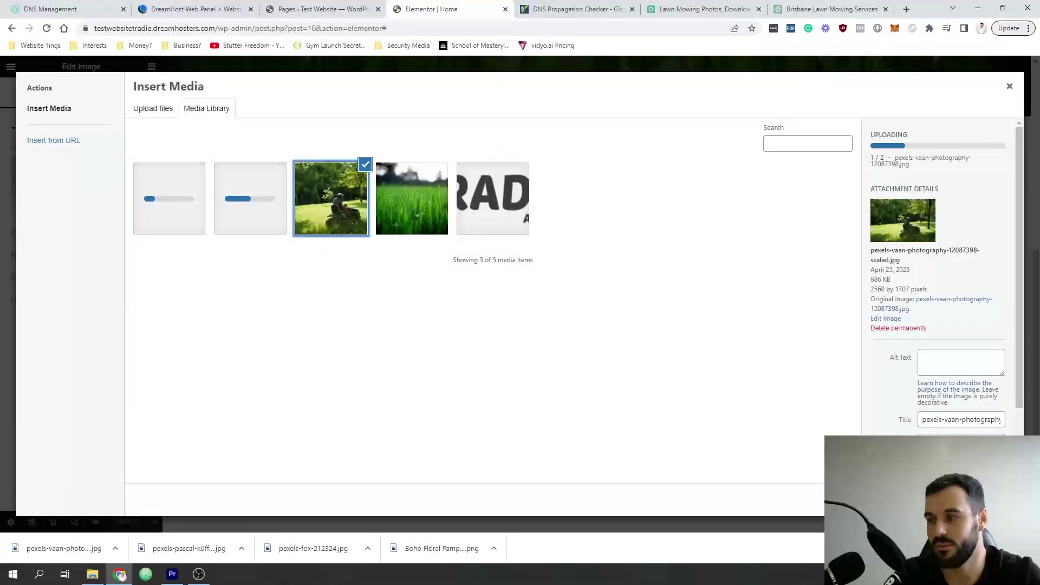
left_click(981, 499)
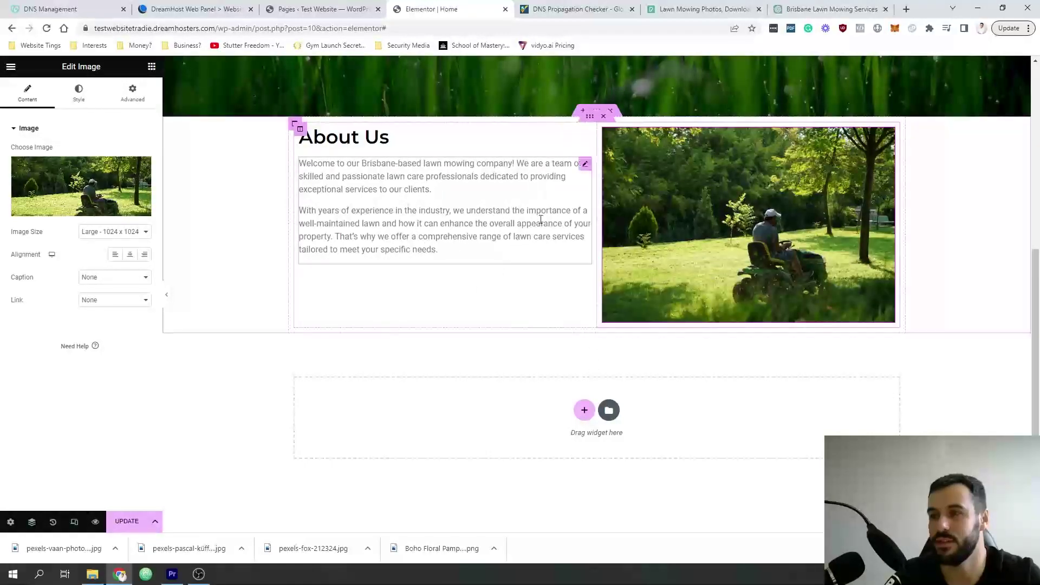
Step: Drag the column divider so the About Us text column is about 56% wide
left_click_drag(594, 191, 607, 214)
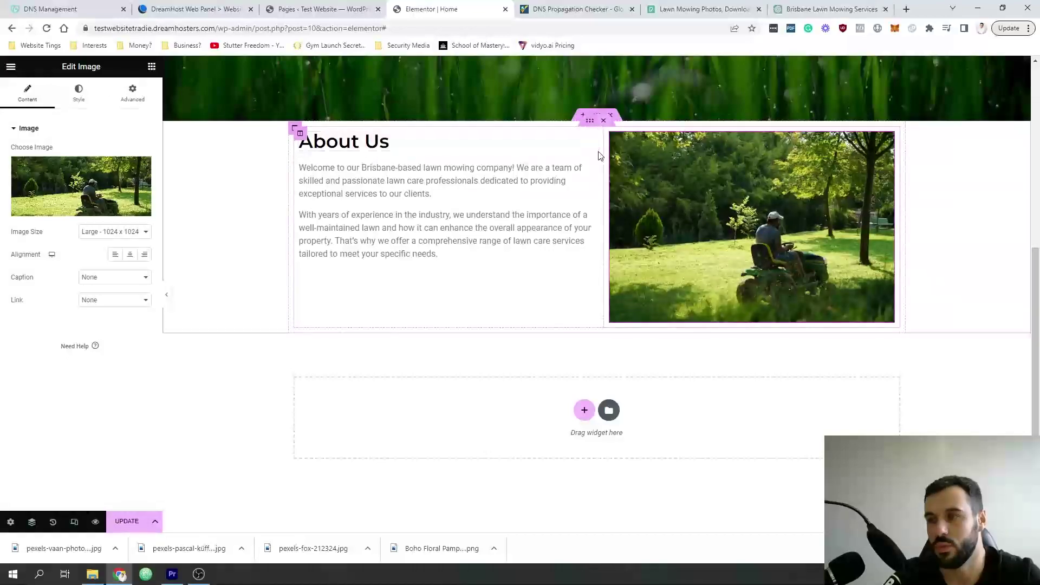
left_click_drag(602, 216, 629, 223)
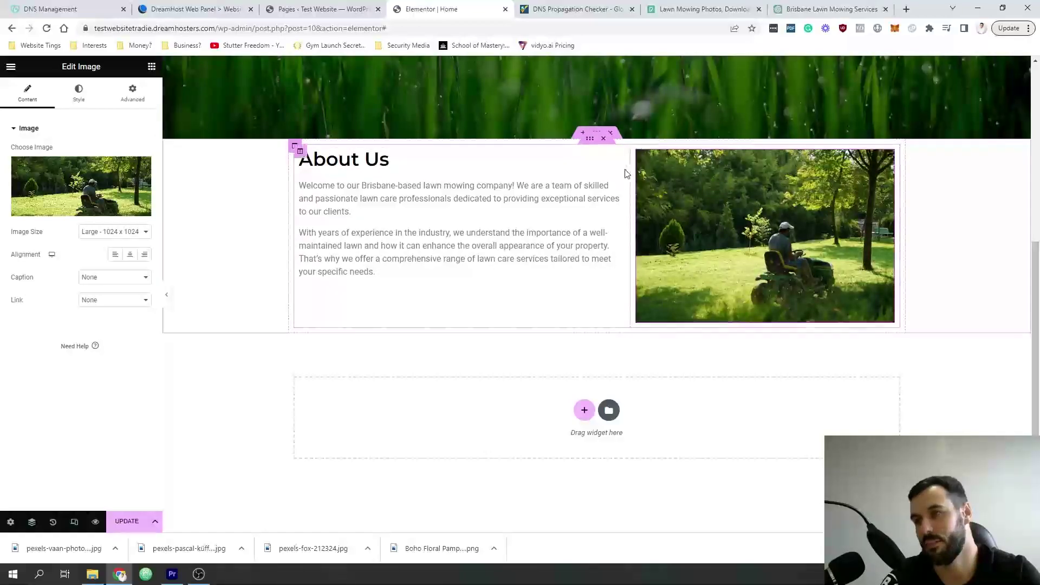
Step: Duplicate the About Us section and move the copy's text column right of the photo
right_click(598, 135)
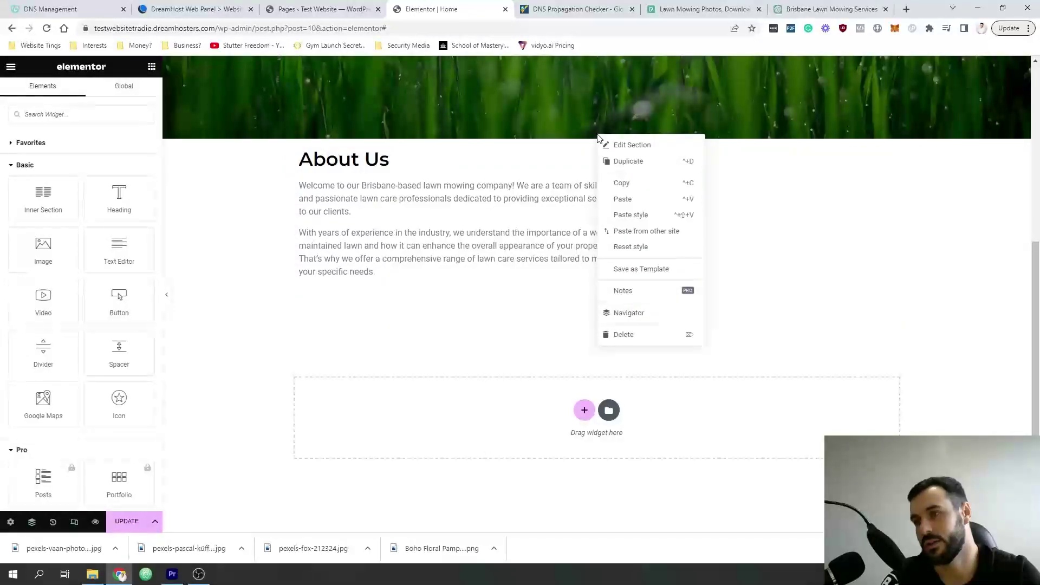
left_click(618, 161)
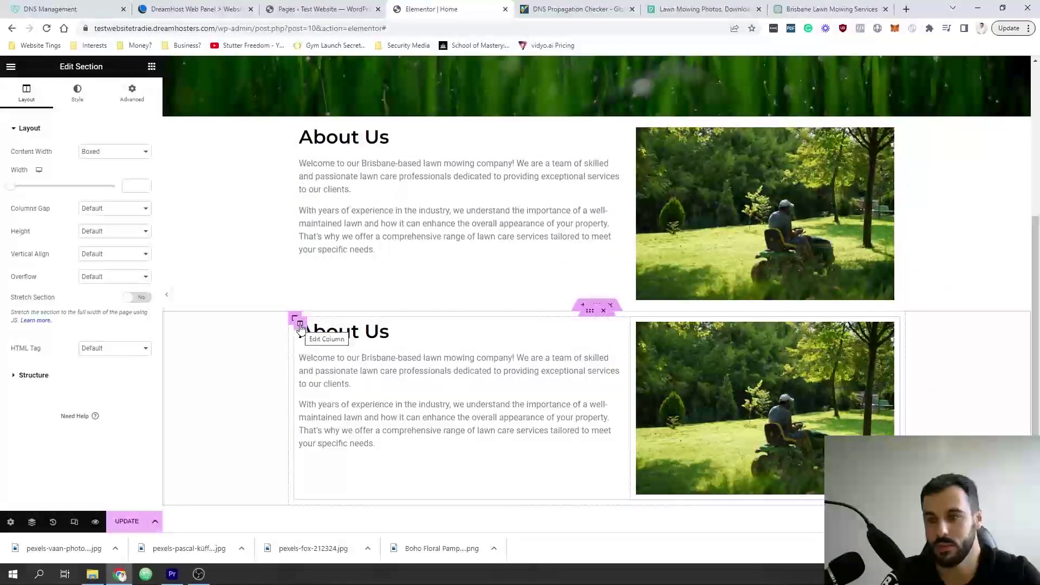
left_click_drag(300, 326, 692, 399)
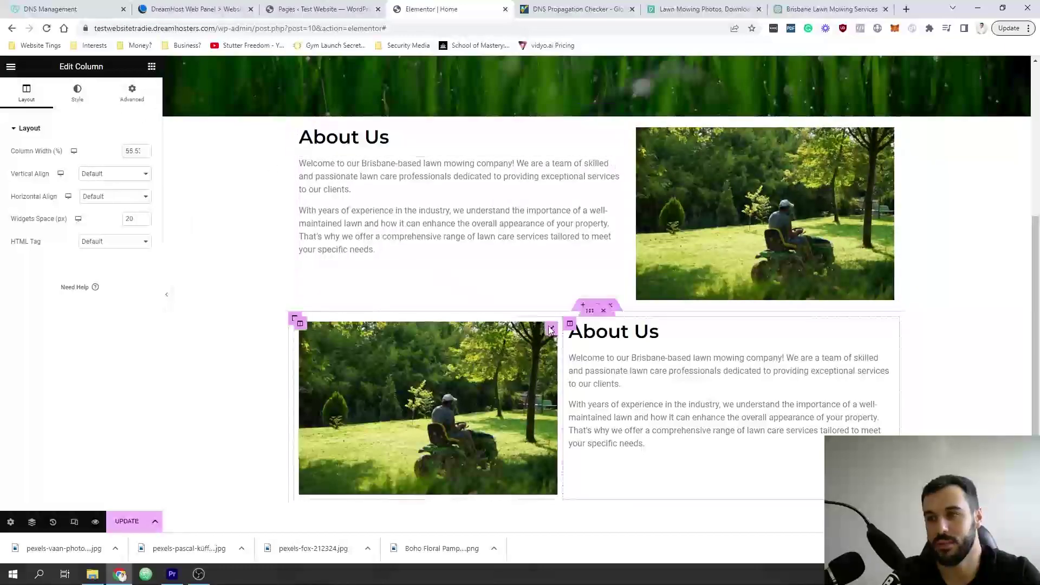
Step: Add an empty single-column section above the mirrored copy
left_click(585, 306)
left_click(583, 360)
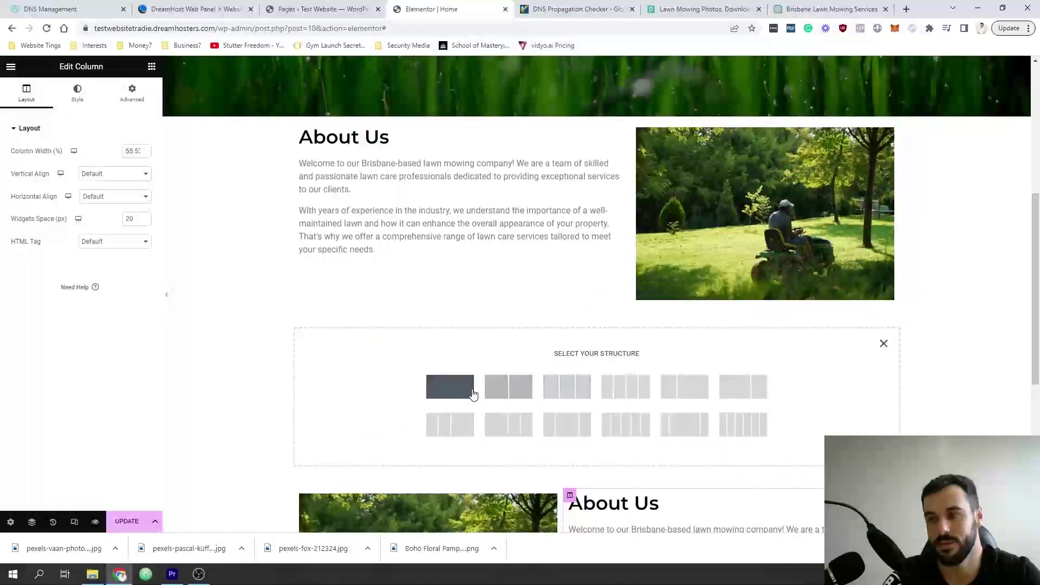
left_click(472, 393)
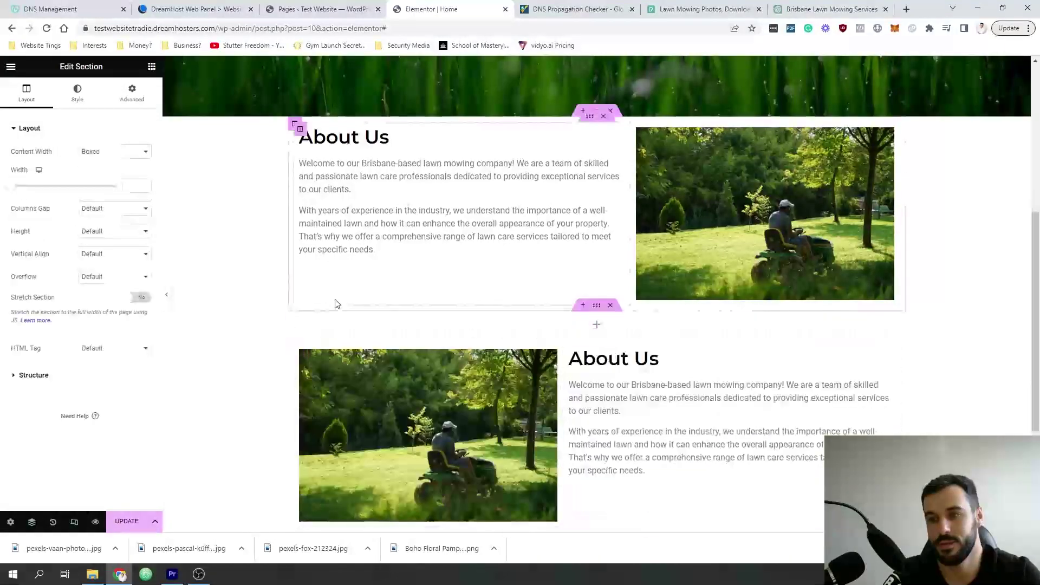
left_click(597, 325)
Step: Add a 30 px Spacer to the empty section and save the page
left_click_drag(118, 355, 618, 334)
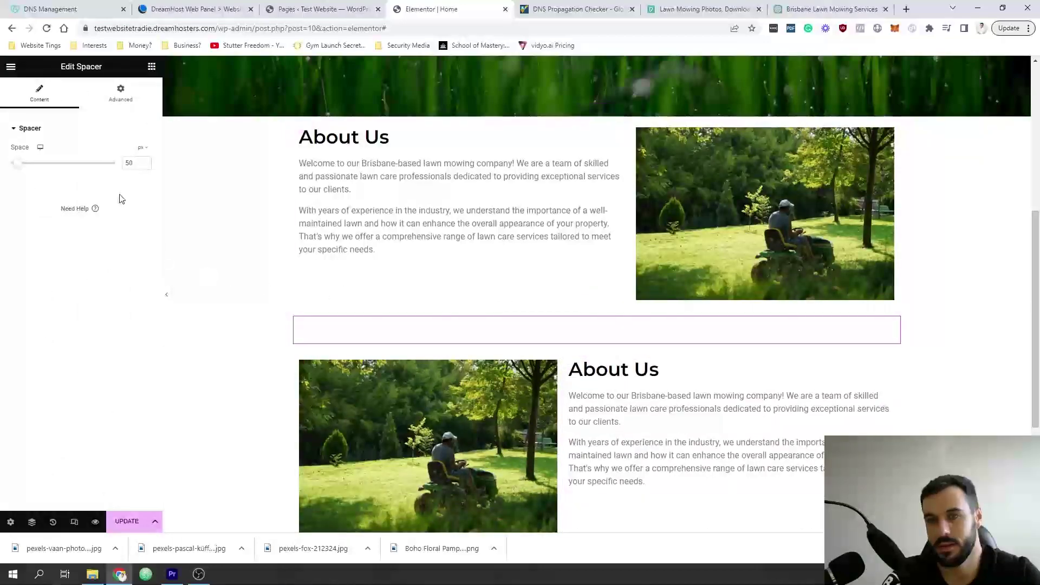
type("30")
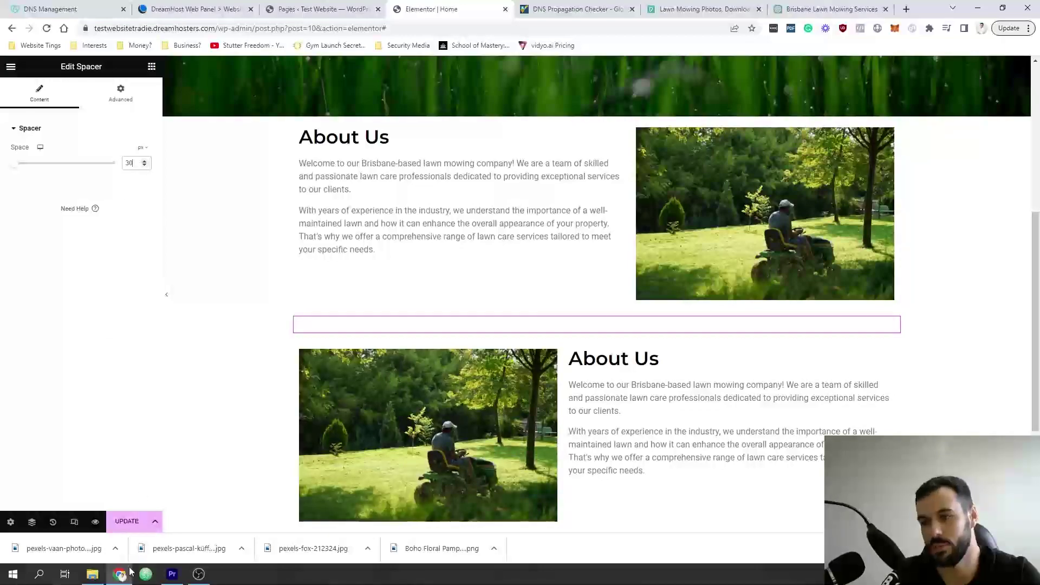
left_click(128, 523)
scroll(499, 462, "up", 2)
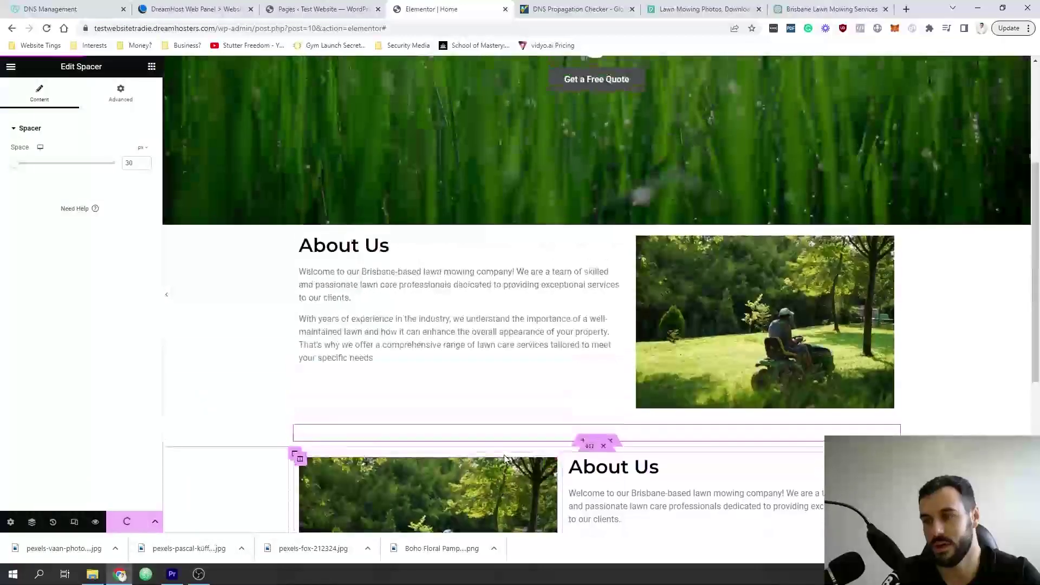
scroll(504, 459, "down", 3)
left_click_drag(568, 304, 659, 305)
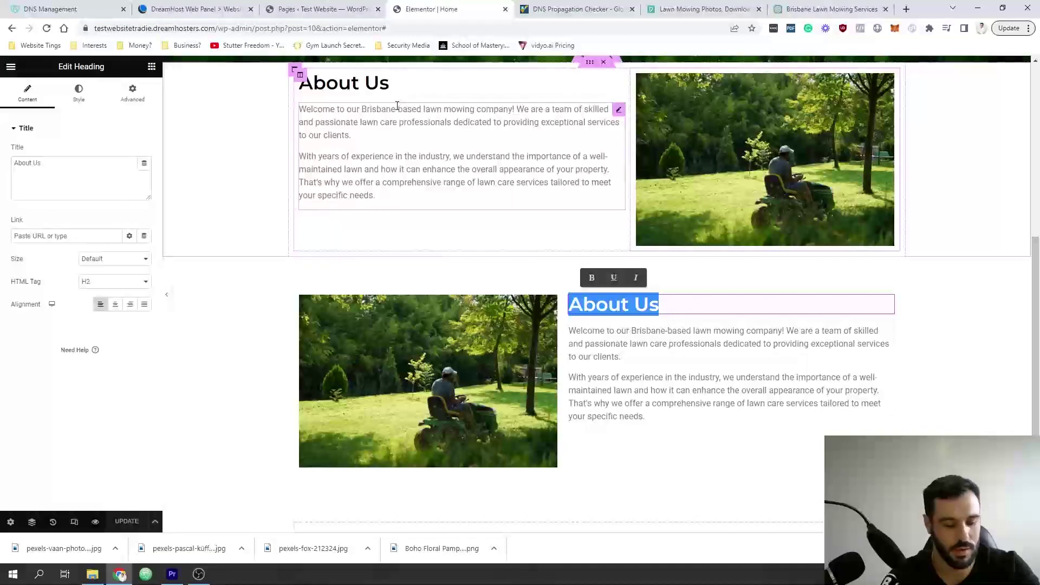
Step: Retitle the copied heading 'Services' and replace its photo with the grass-trimmer shot
type("Services")
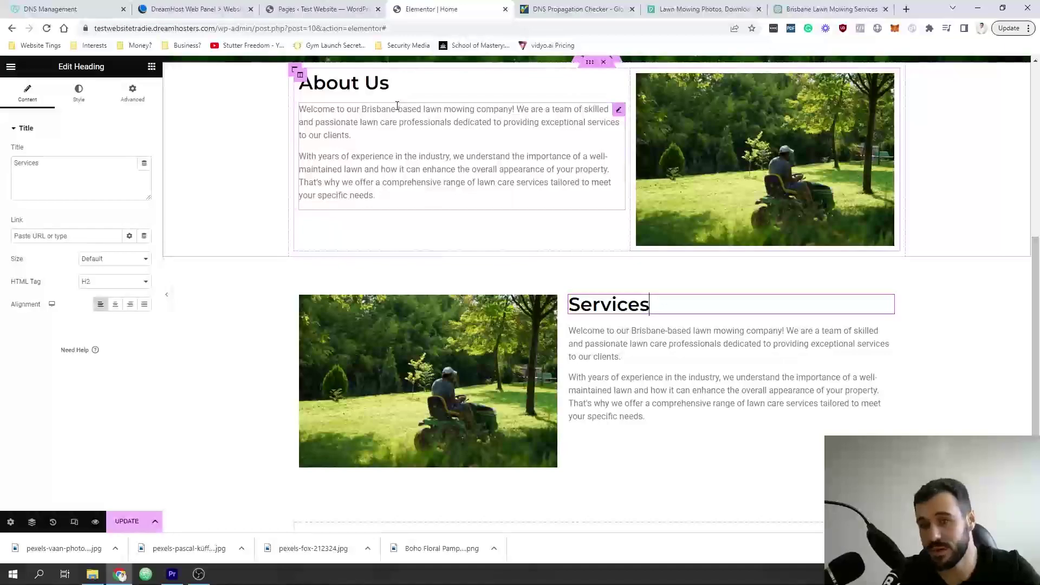
left_click(416, 306)
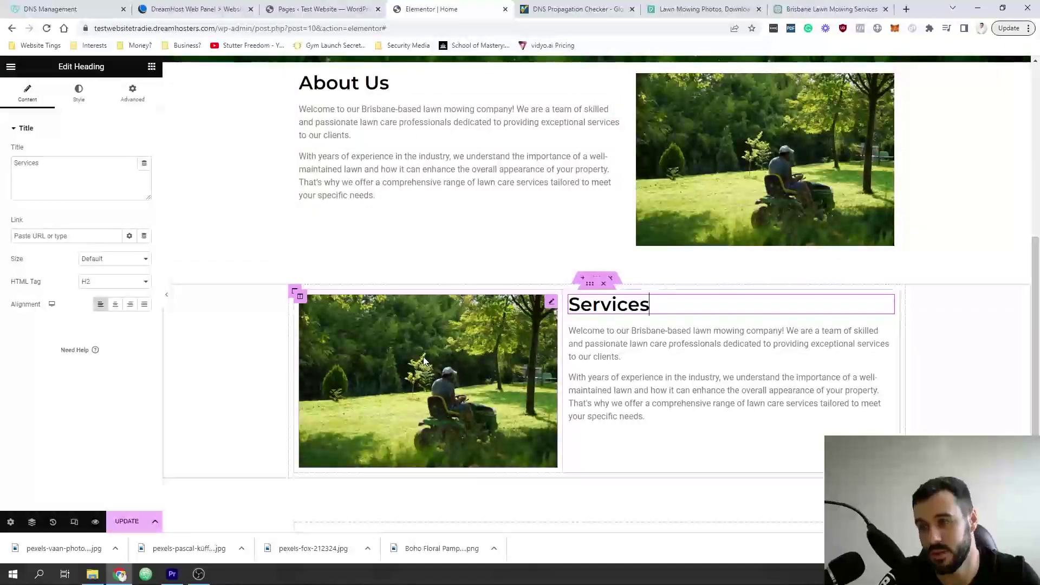
left_click(45, 204)
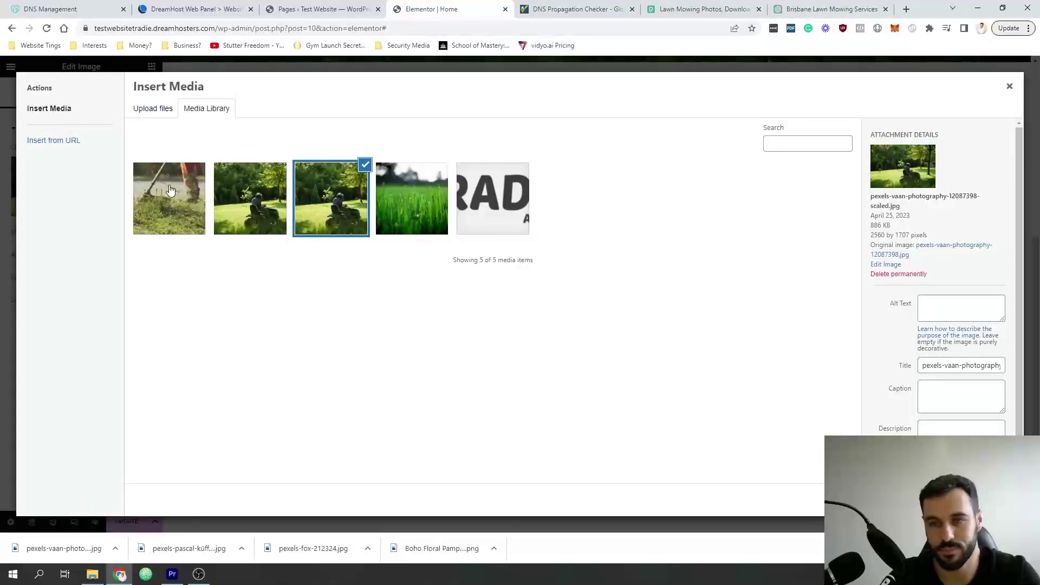
left_click(170, 189)
left_click(981, 500)
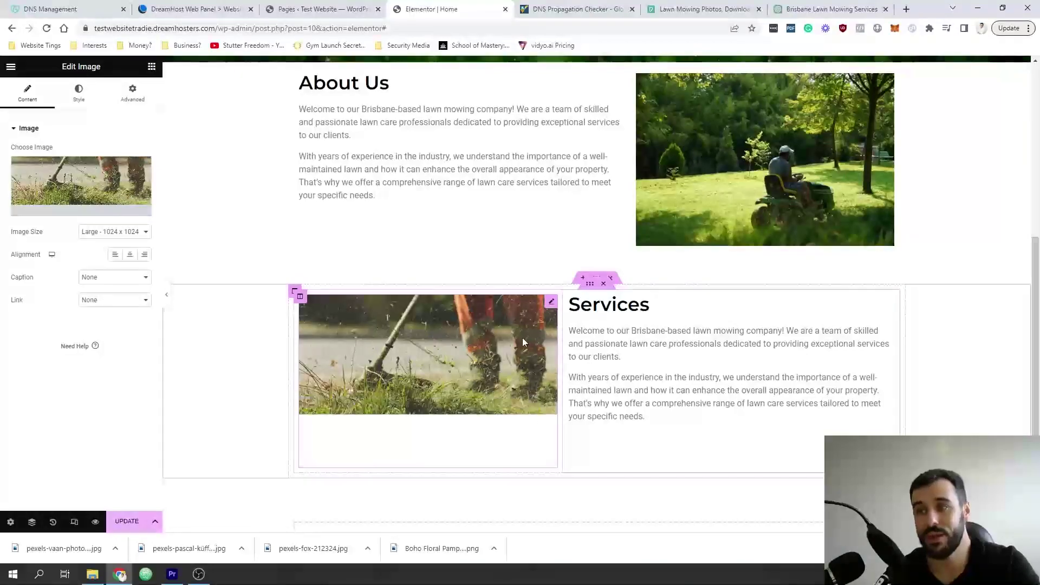
left_click(796, 7)
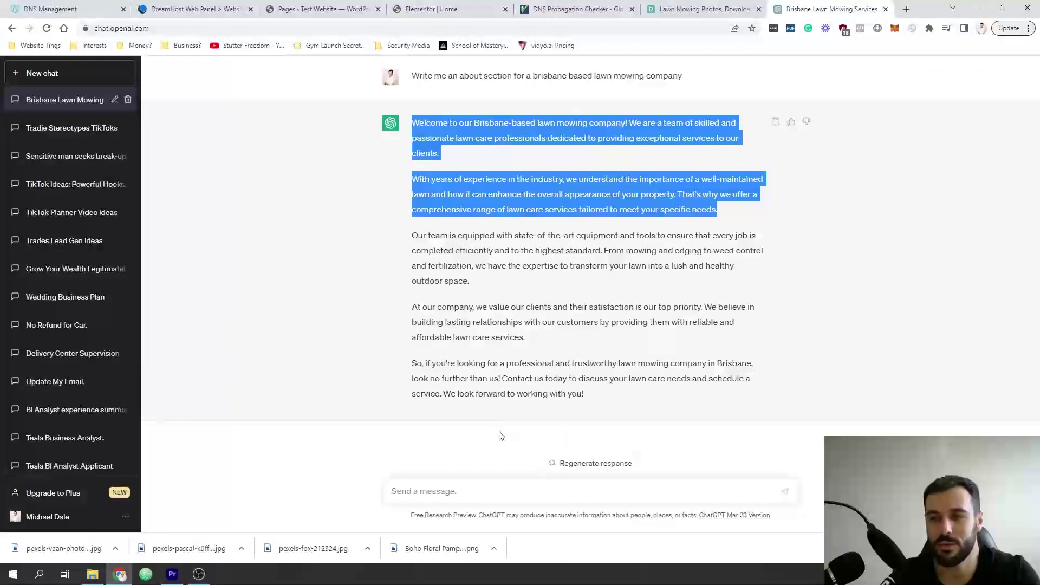
Step: Ask ChatGPT for two paragraphs on the Brisbane lawn team's services and copy the reply
left_click(449, 490)
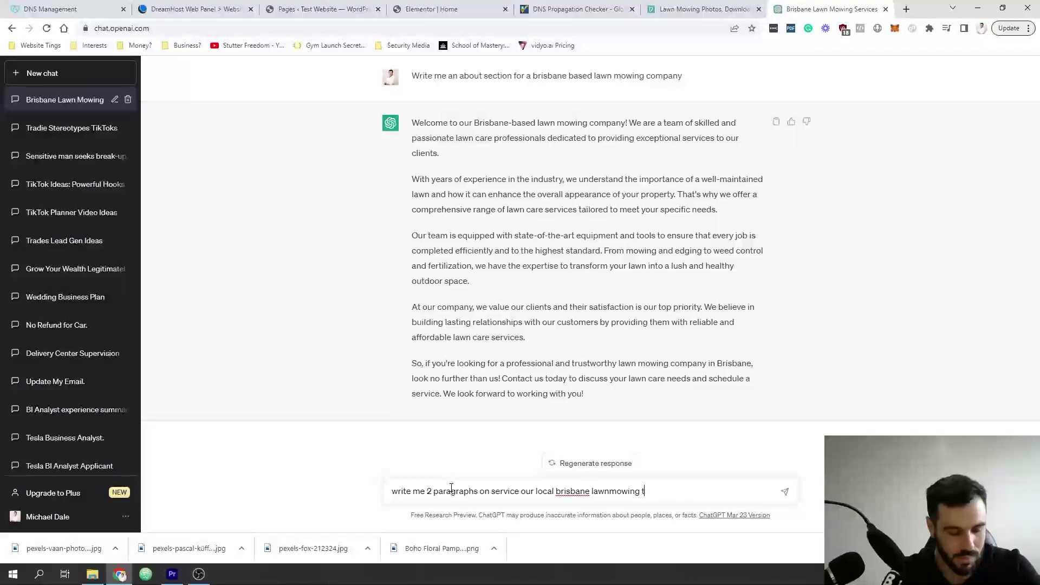
type("r")
key("Return")
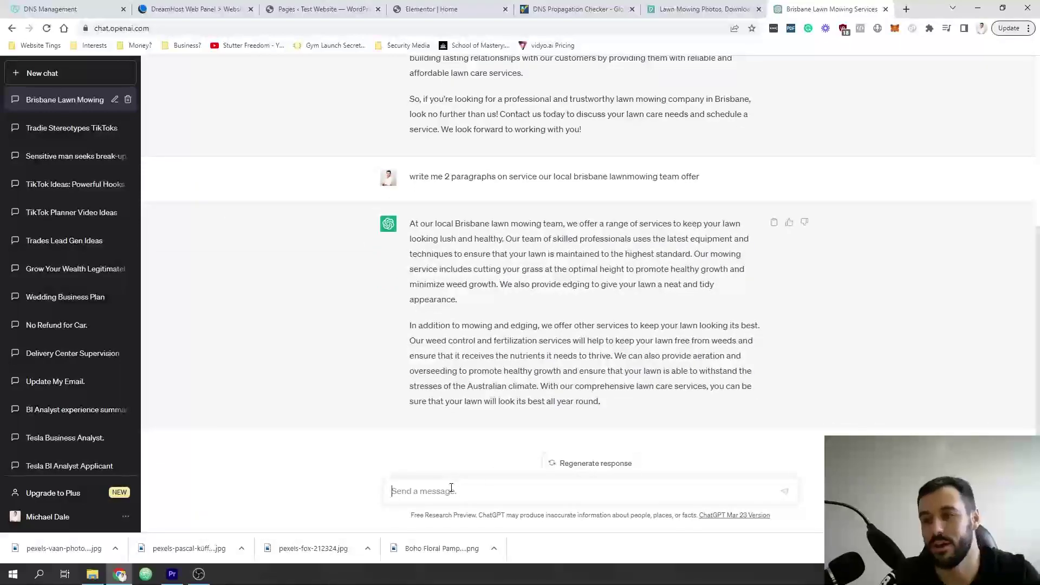
left_click_drag(623, 405, 413, 223)
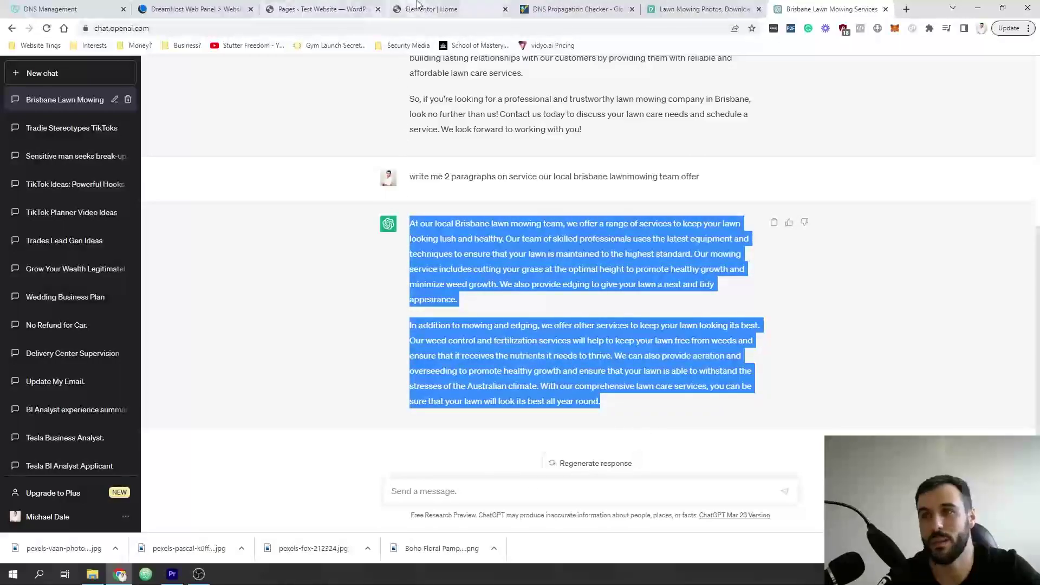
left_click(433, 9)
Step: Replace the Services text with the pasted ChatGPT paragraphs
left_click(622, 378)
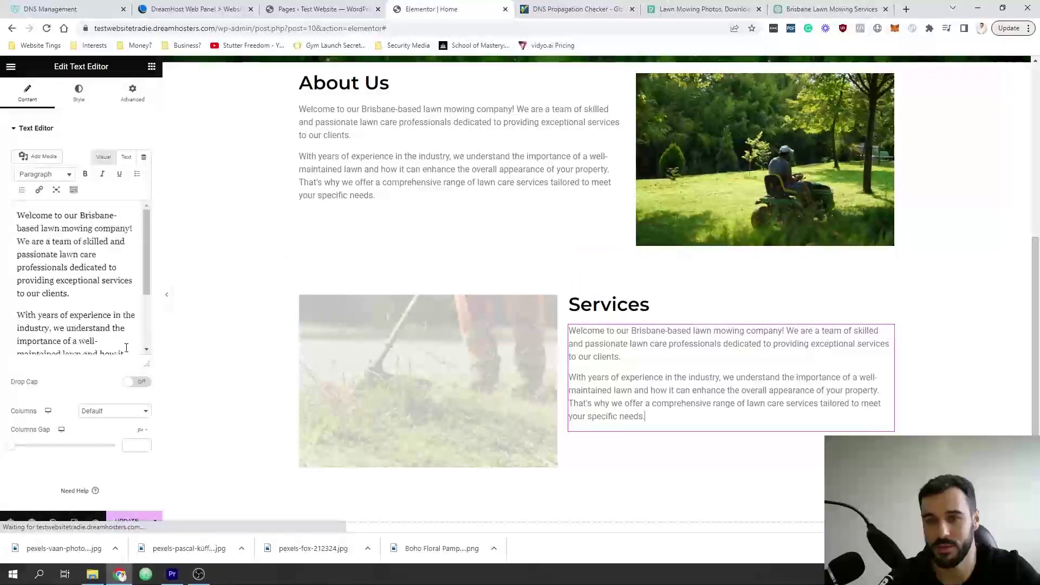
key("ctrl+a")
key("ctrl+v")
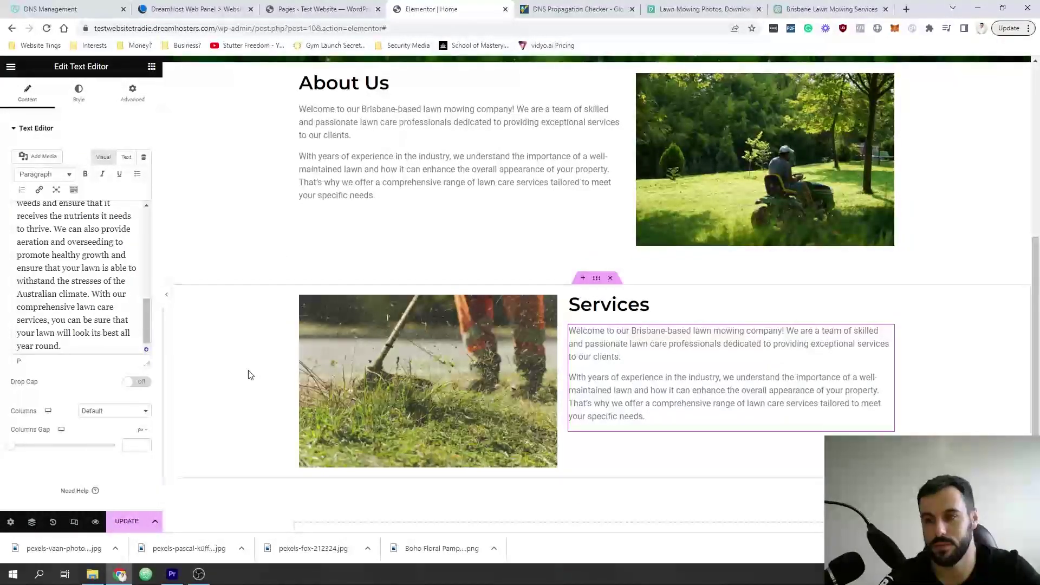
Step: Delete everything from 'We can also provide' onward so the text ends at 'to thrive.', then save
left_click(385, 195)
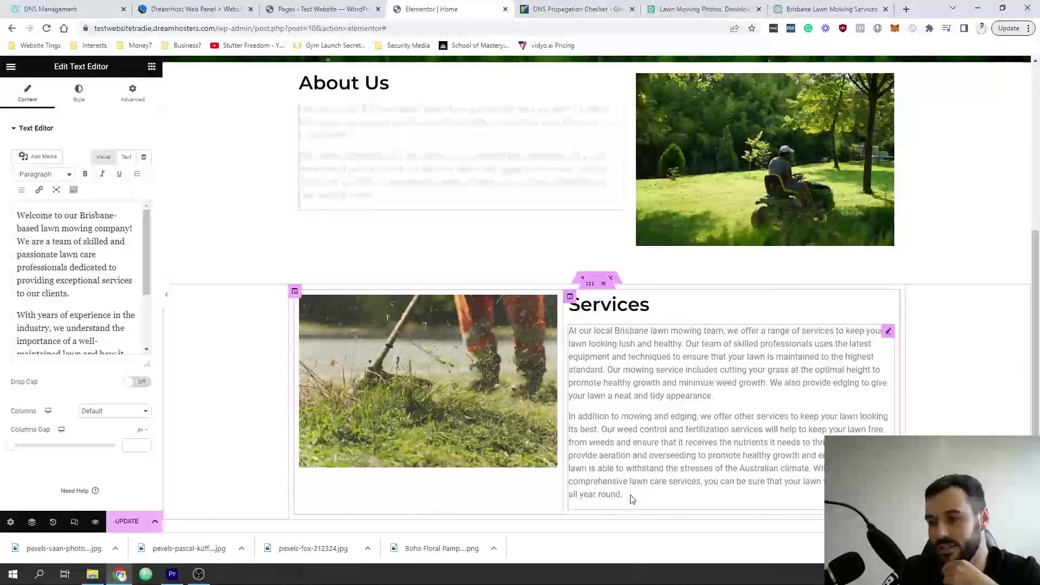
left_click(632, 495)
scroll(81, 325, "down", 4)
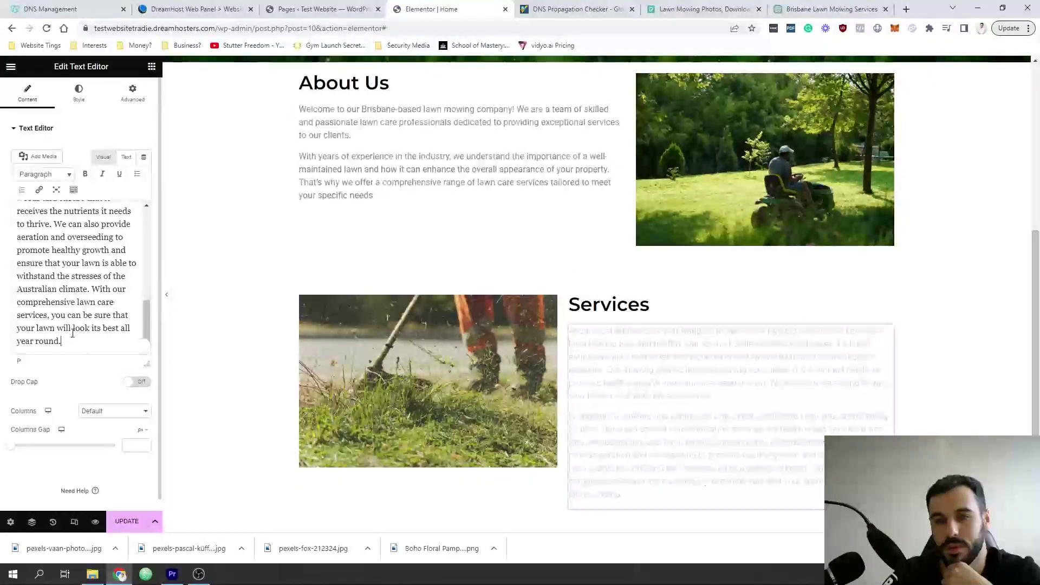
left_click_drag(72, 333, 62, 275)
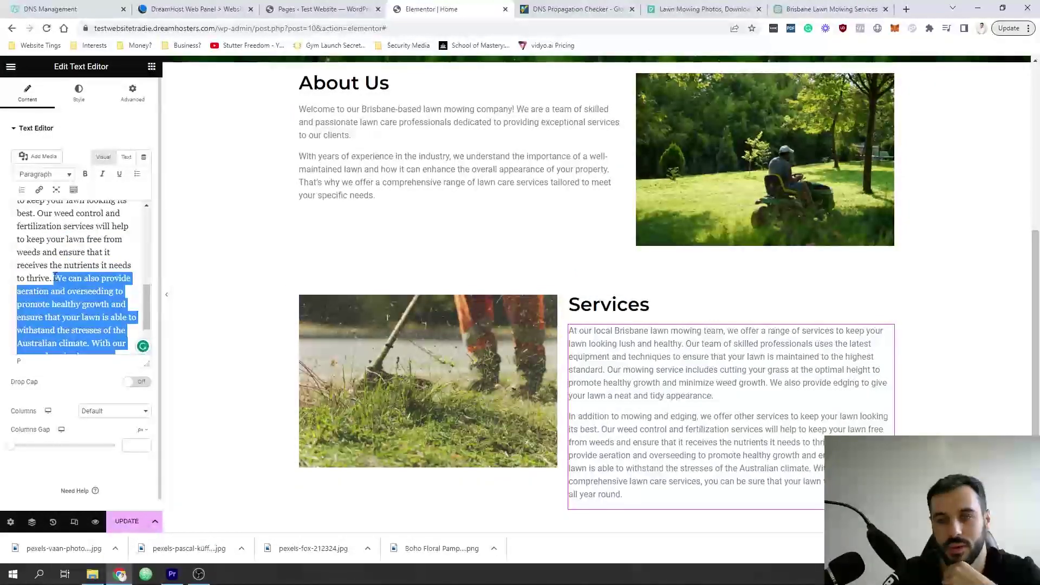
key("BackSpace")
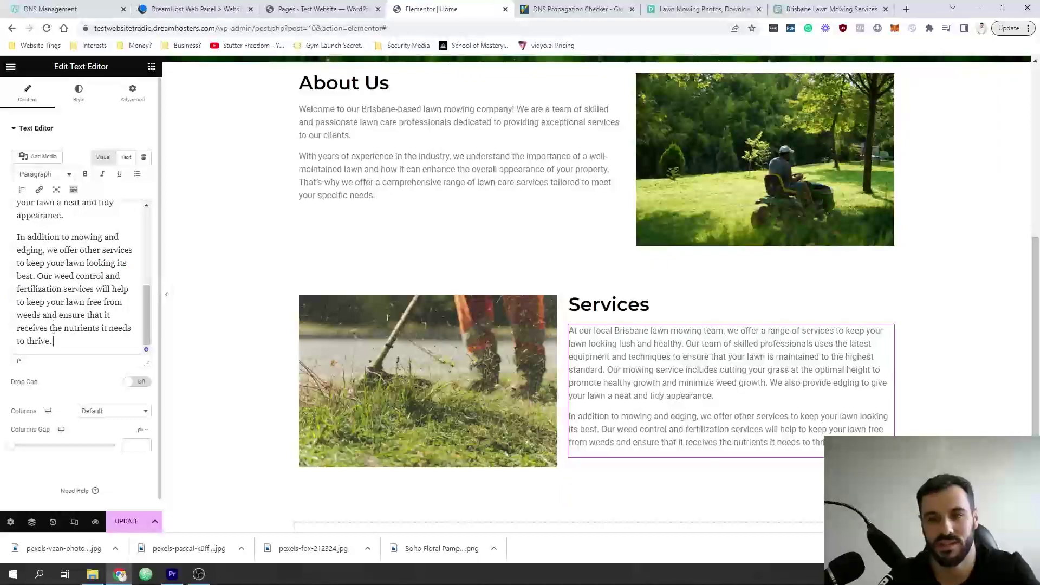
left_click(128, 522)
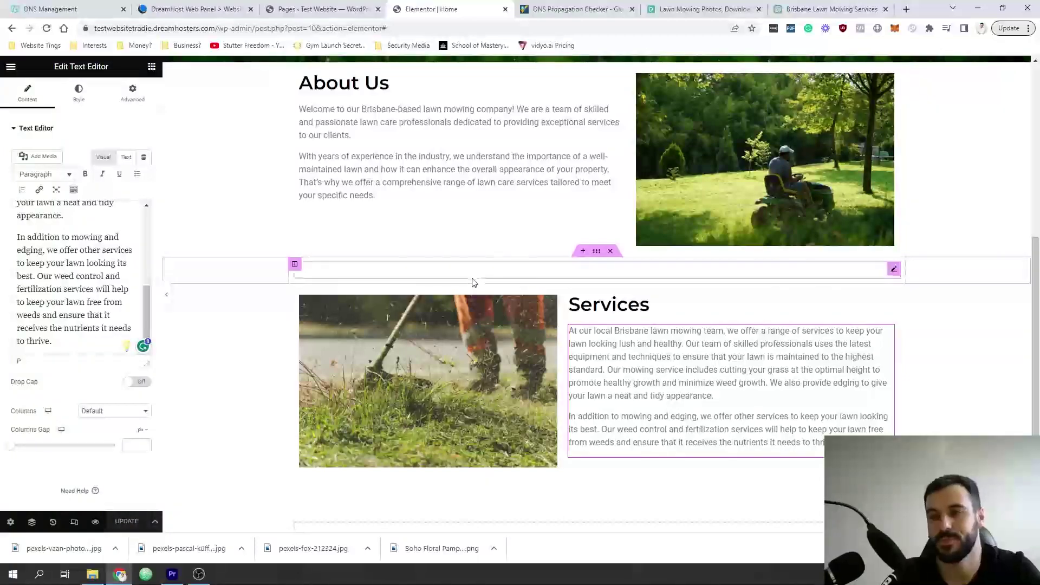
scroll(471, 284, "up", 6)
scroll(552, 333, "down", 8)
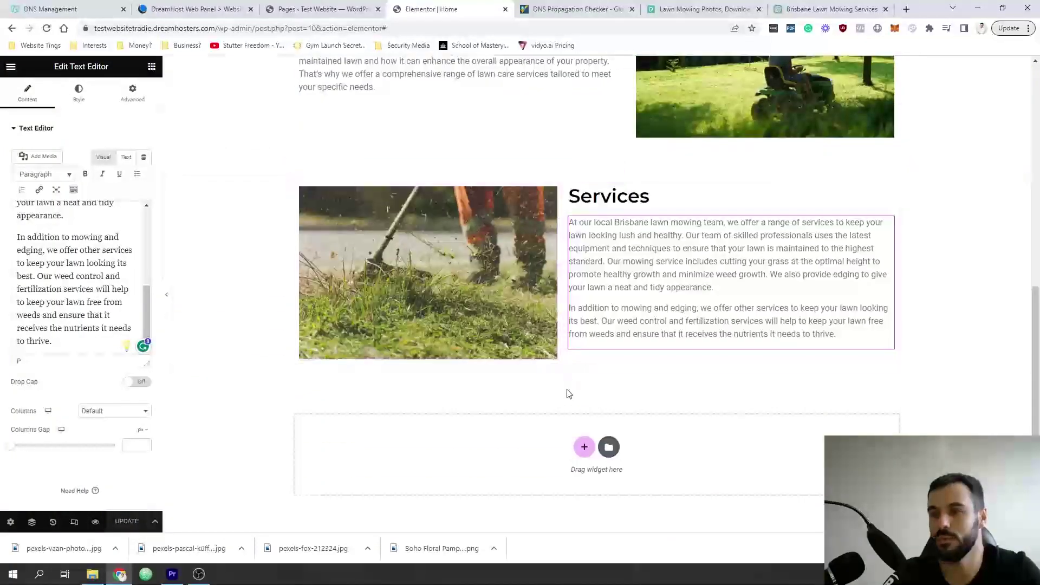
scroll(548, 357, "up", 7)
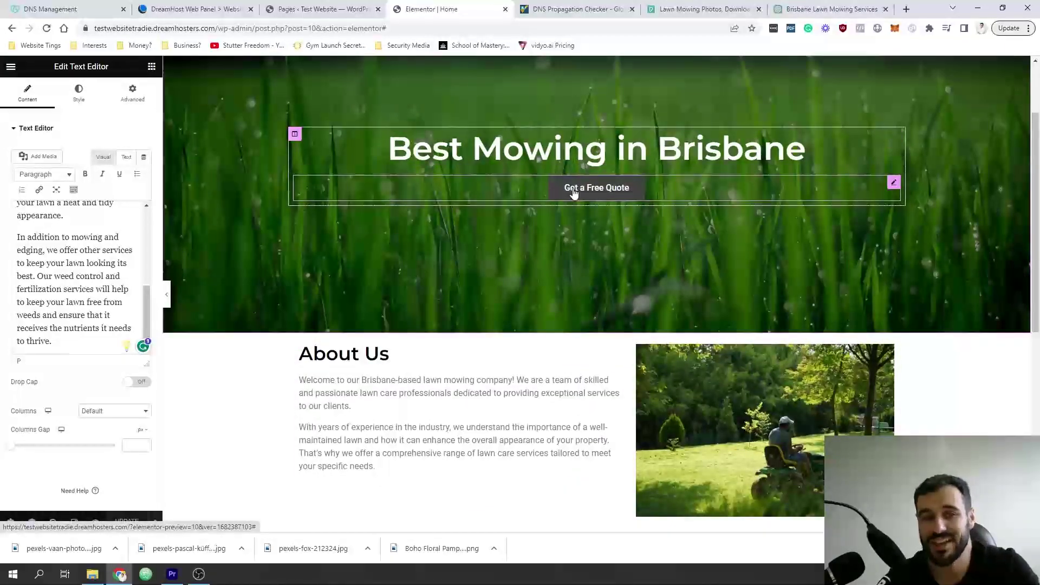
scroll(530, 304, "up", 2)
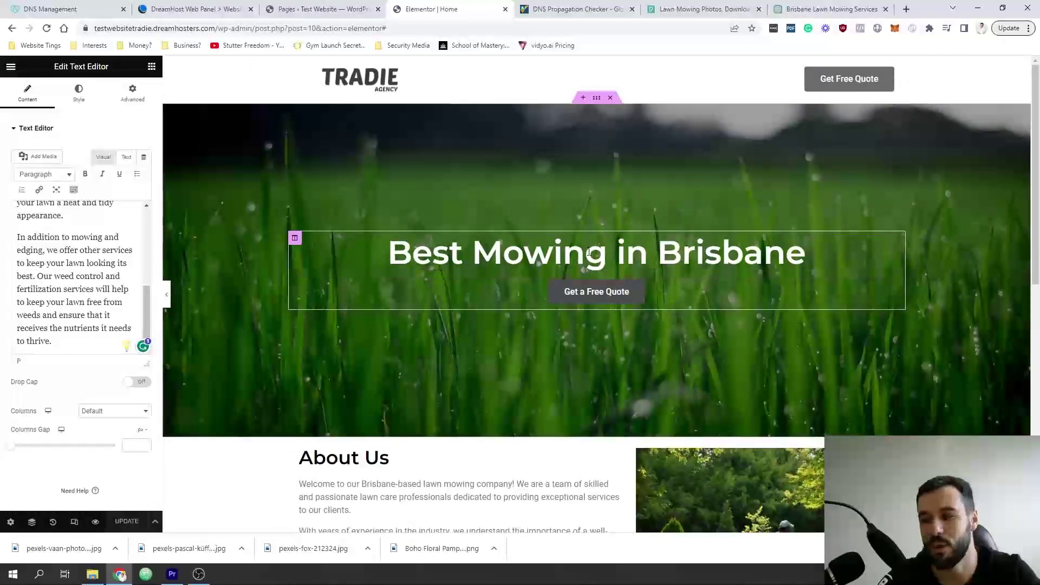
scroll(493, 341, "down", 2)
scroll(539, 353, "down", 5)
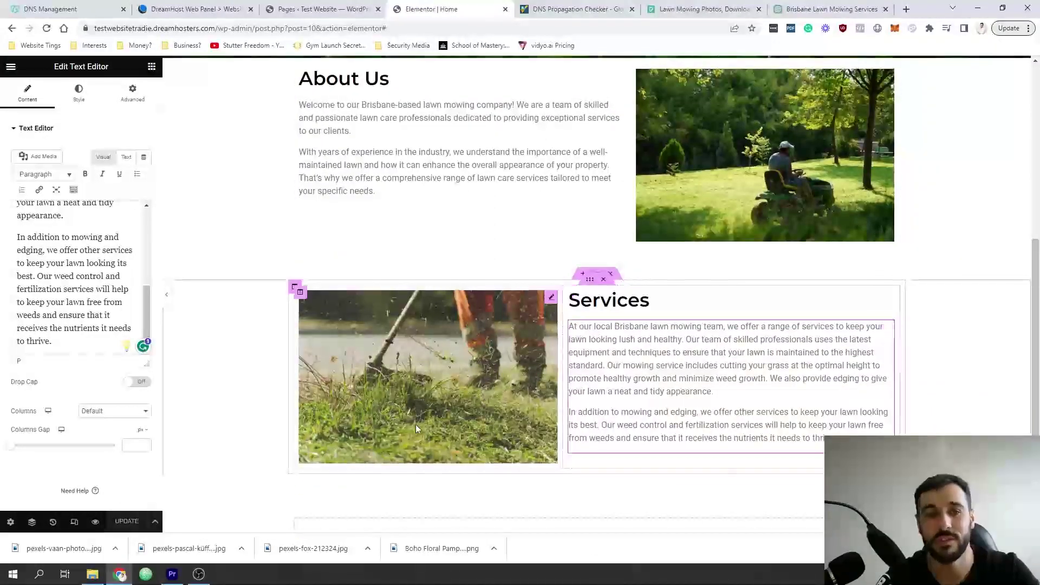
scroll(491, 476, "down", 3)
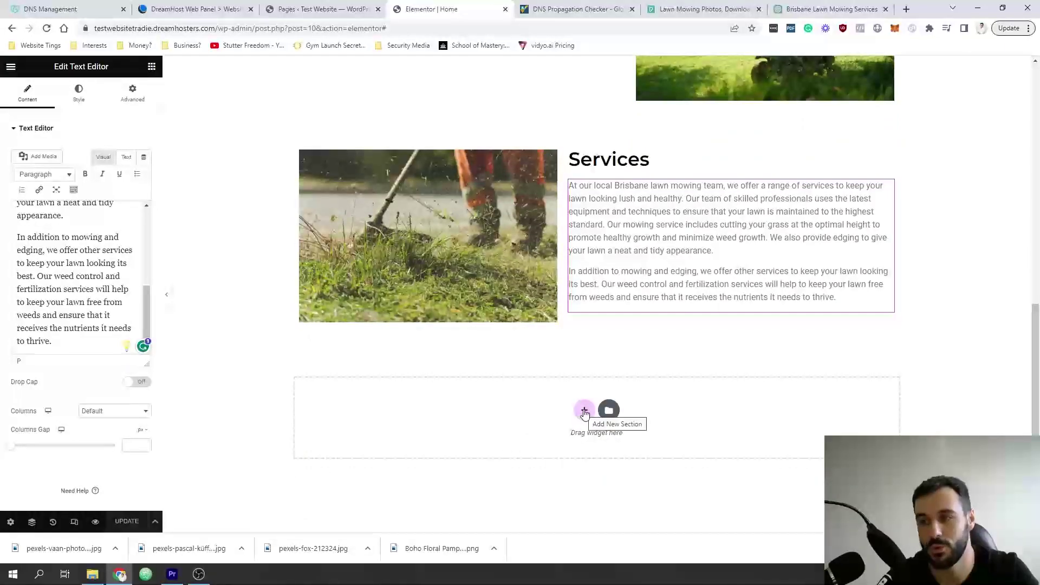
Step: Add a one-column section with a centred 'Get a quote?' heading
left_click(585, 413)
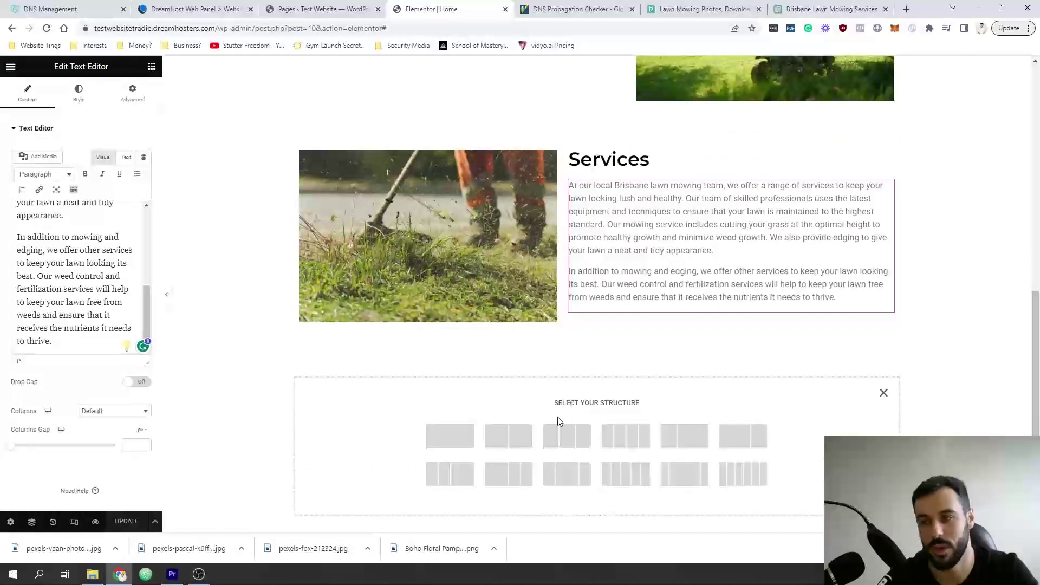
left_click(456, 439)
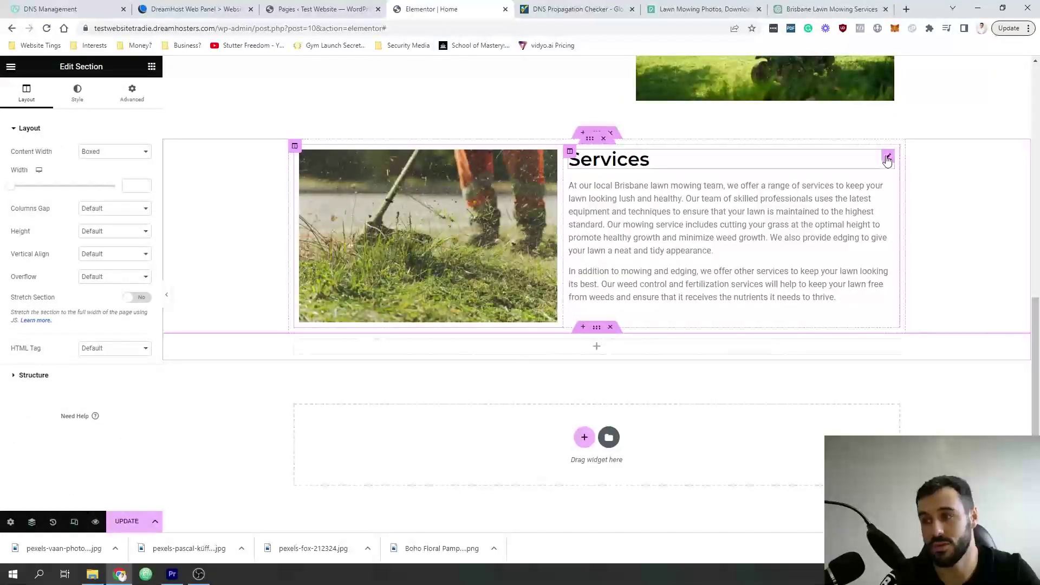
left_click_drag(888, 159, 597, 343)
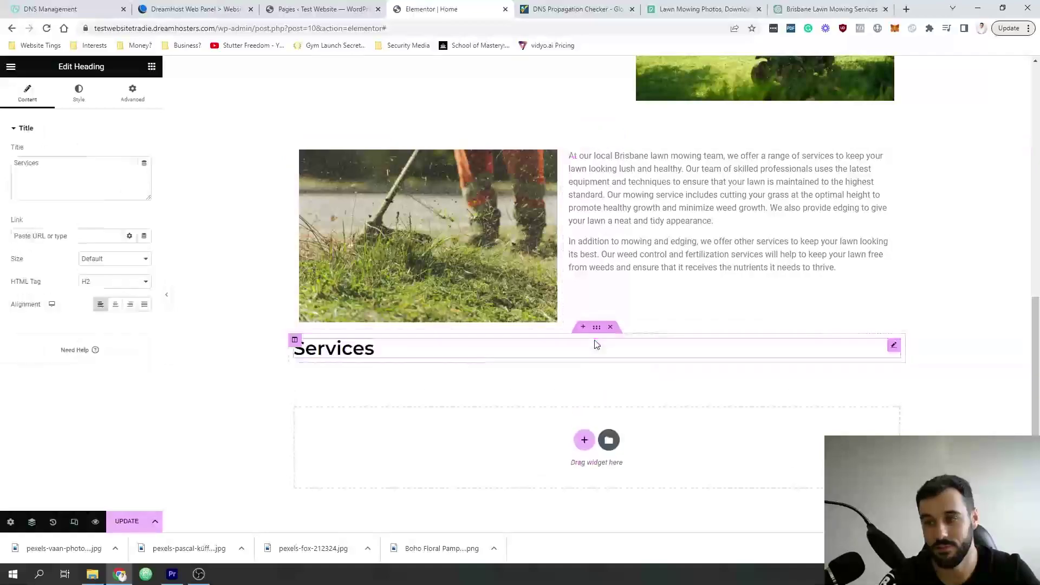
left_click(115, 304)
left_click_drag(70, 163, 4, 160)
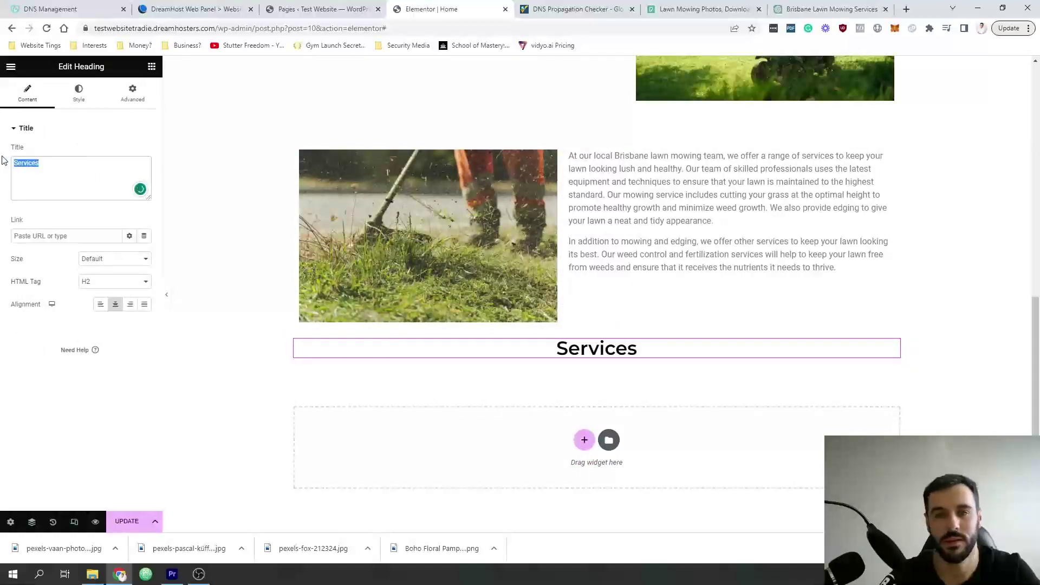
type("Get")
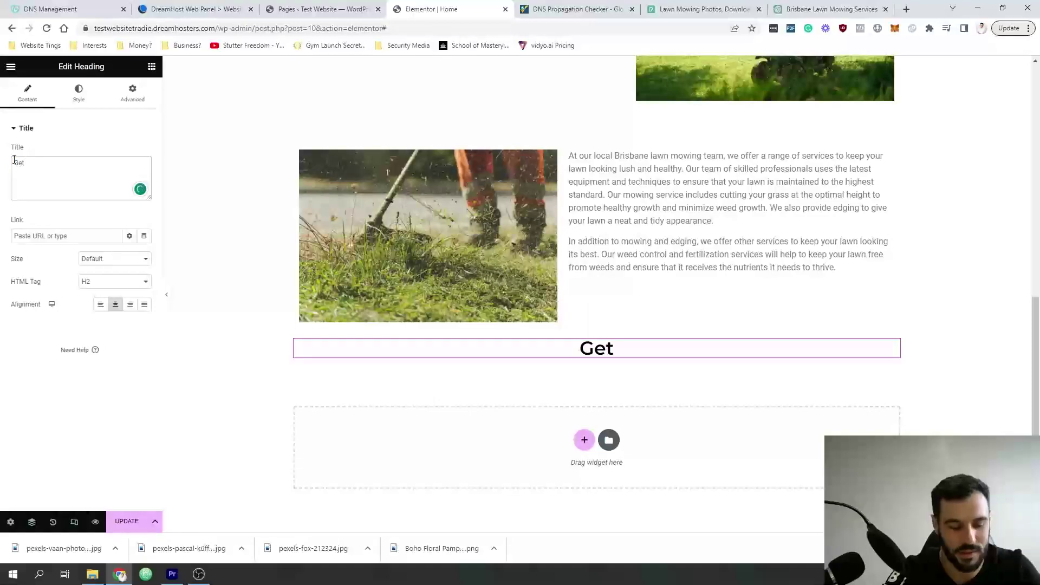
type(" a quote?")
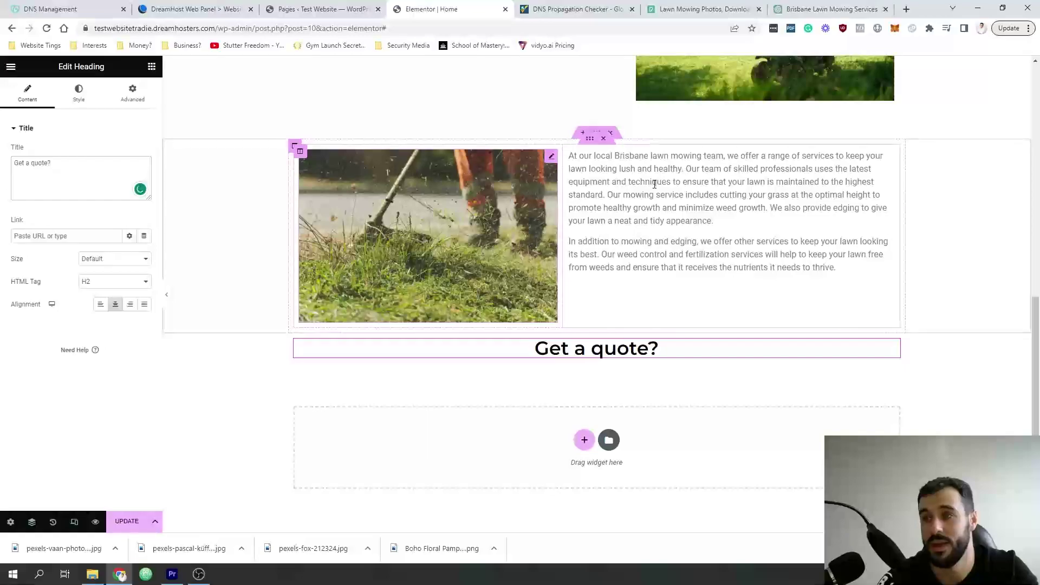
Step: Centre the paragraph below it, reading 'Complete the form below to get a quote on your lawn. 100% satisfaction guarantee.'
left_click_drag(889, 157, 610, 364)
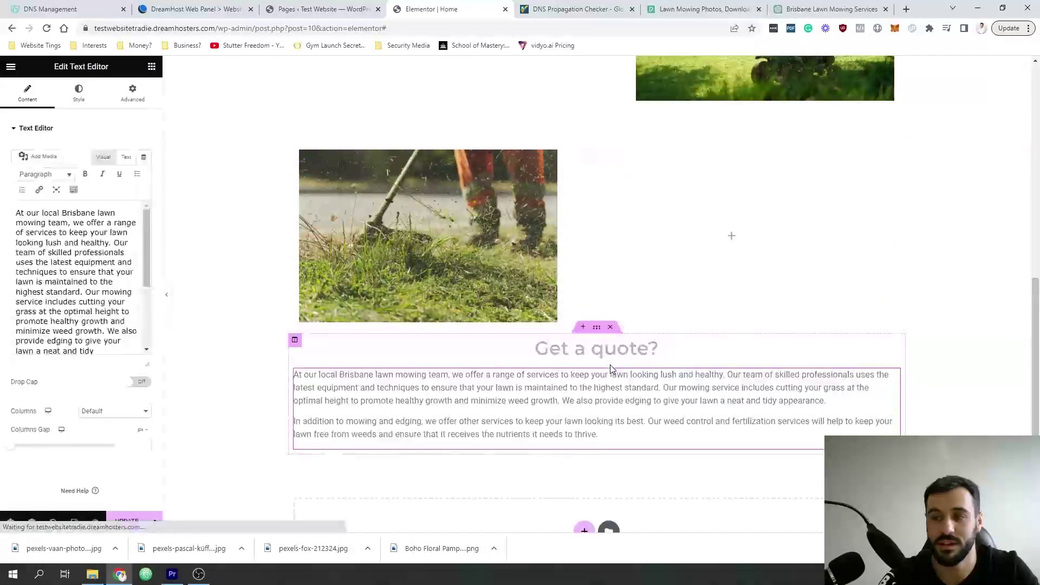
left_click(79, 97)
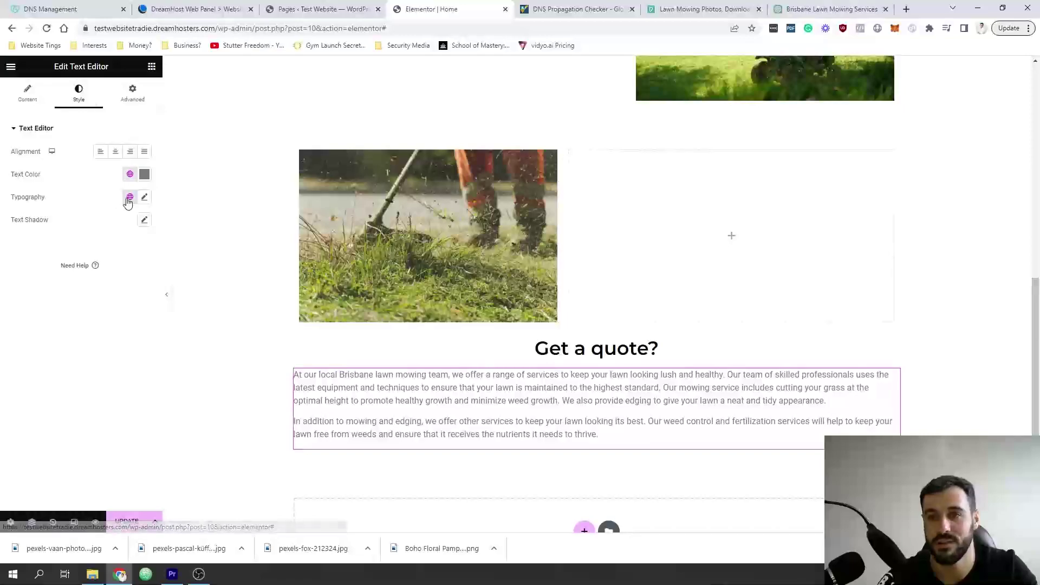
left_click(115, 153)
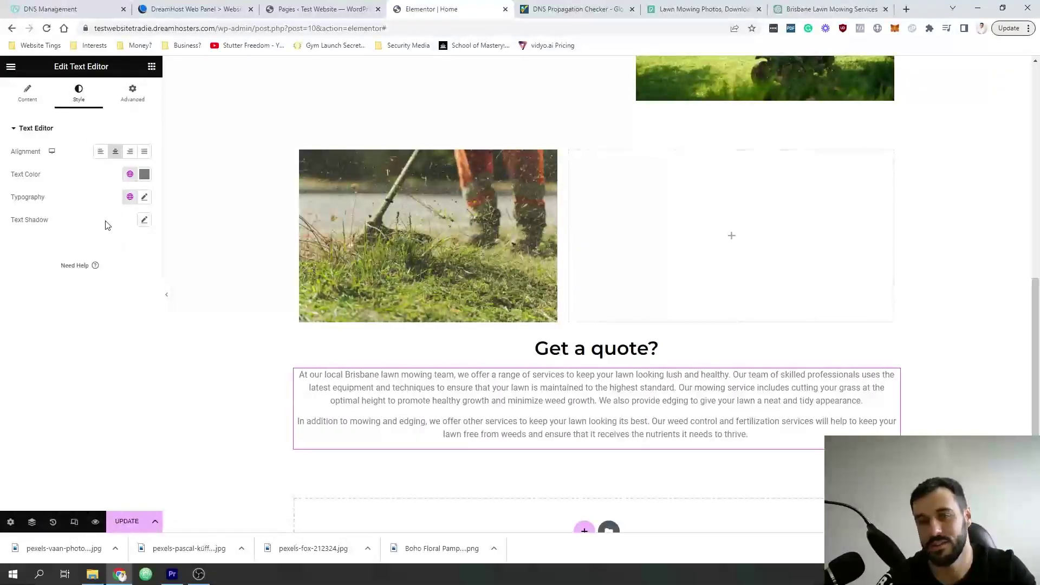
left_click(48, 99)
scroll(76, 271, "down", 5)
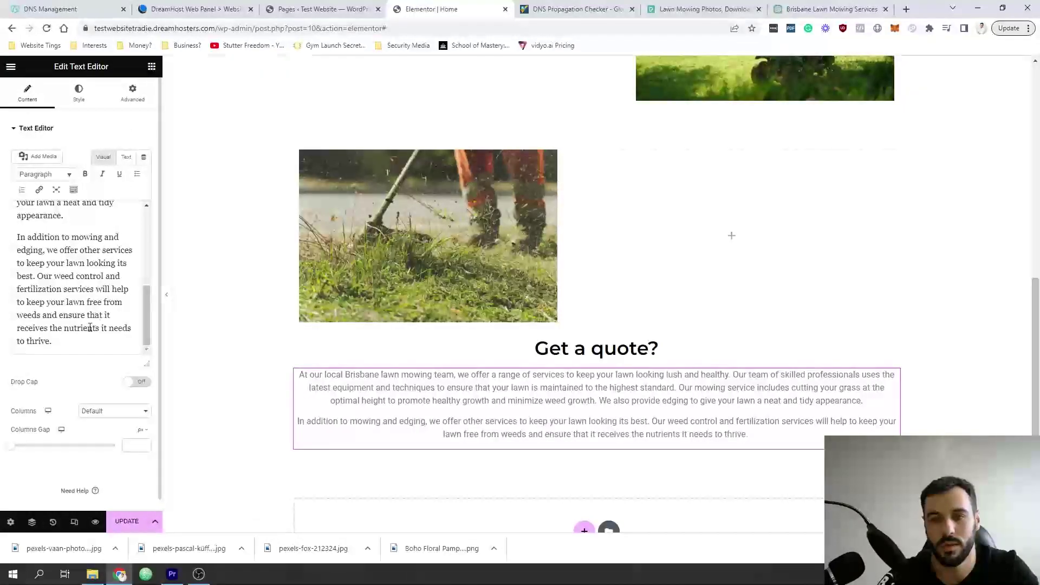
left_click_drag(70, 339, 7, 219)
key("ctrl+c")
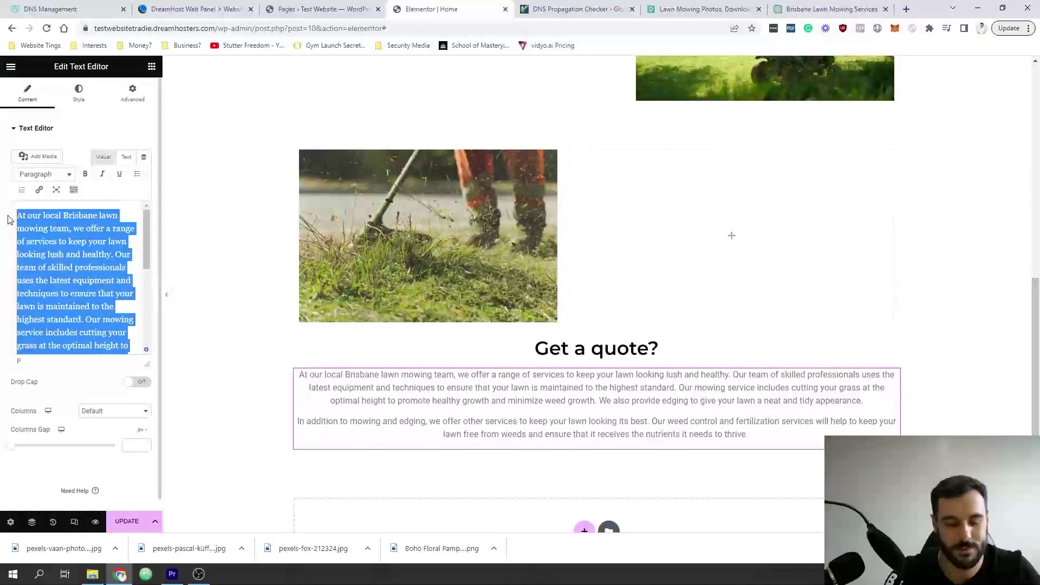
type("Complete the")
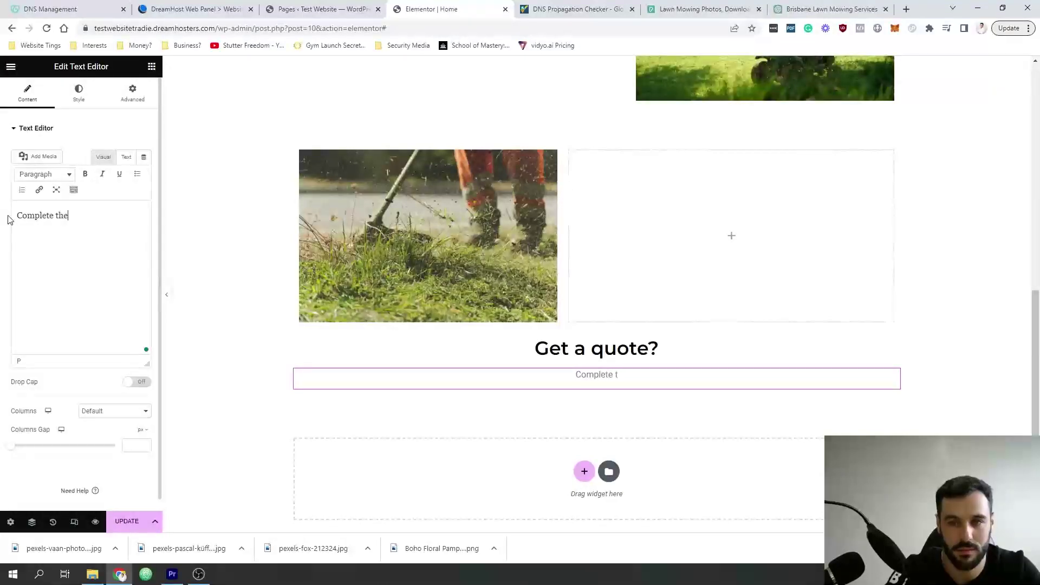
type(" form belo")
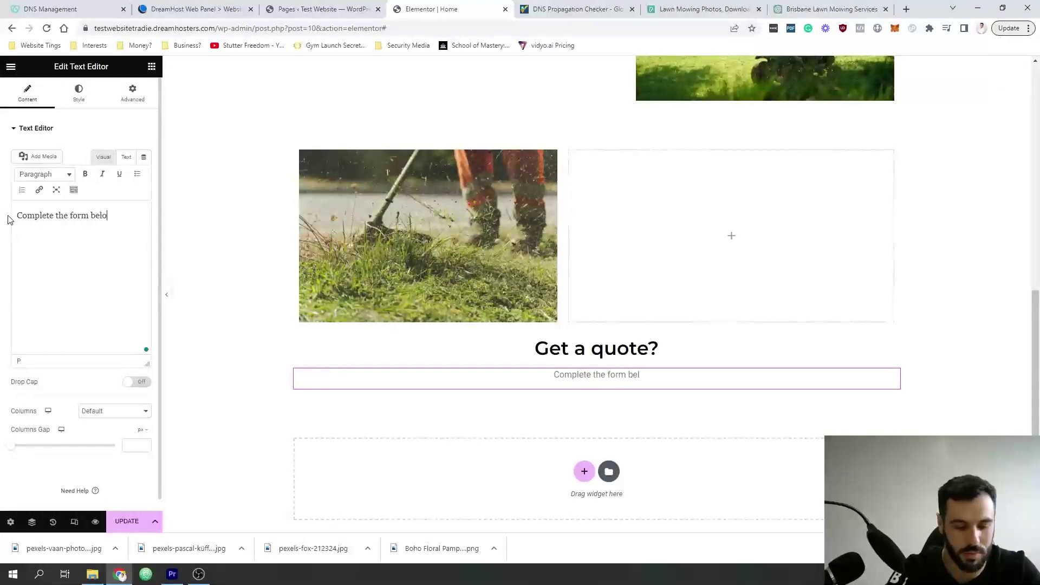
type("w to get a q")
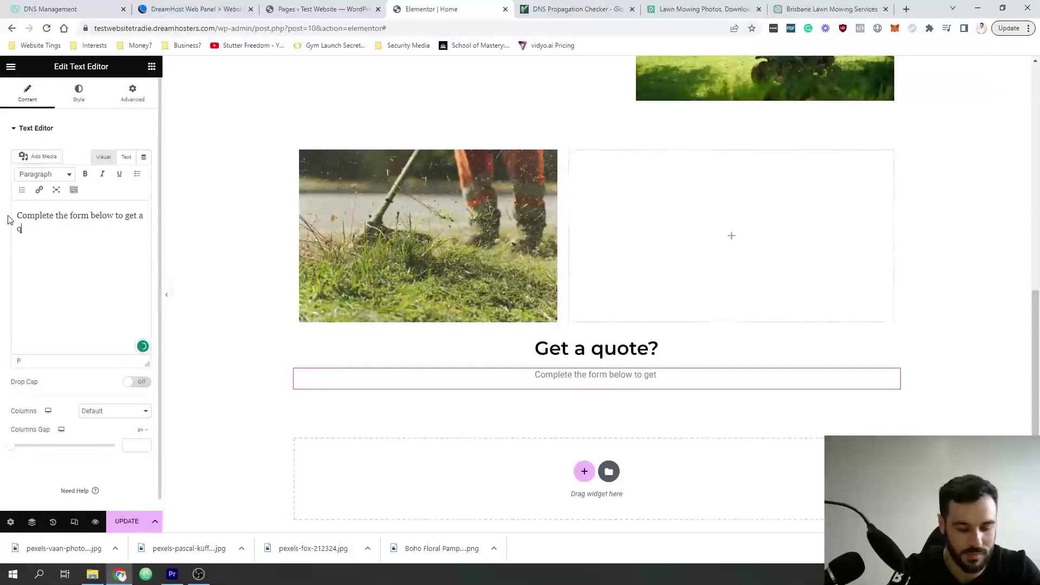
type("uote on your lawn")
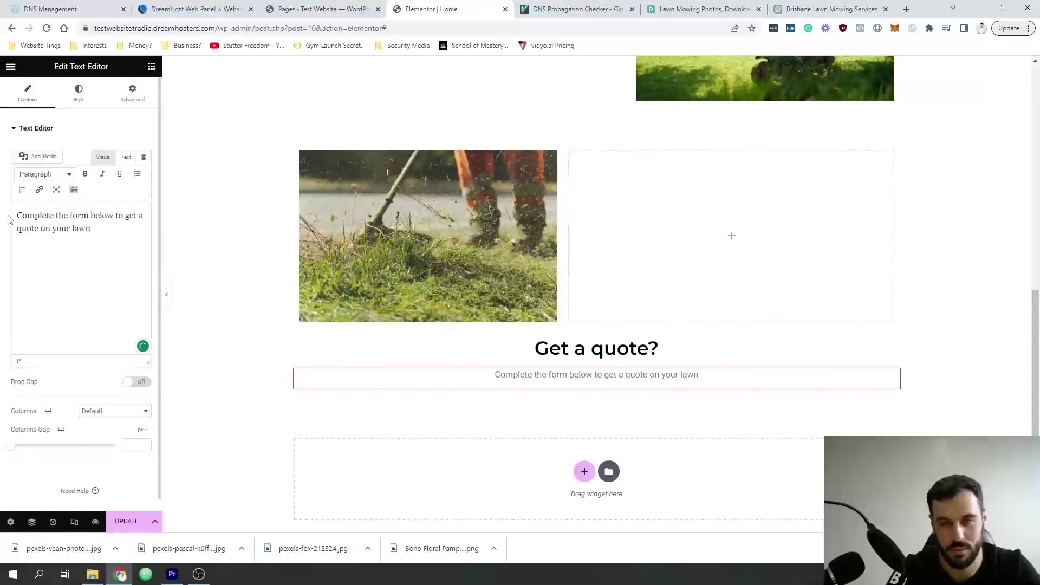
type(". 100")
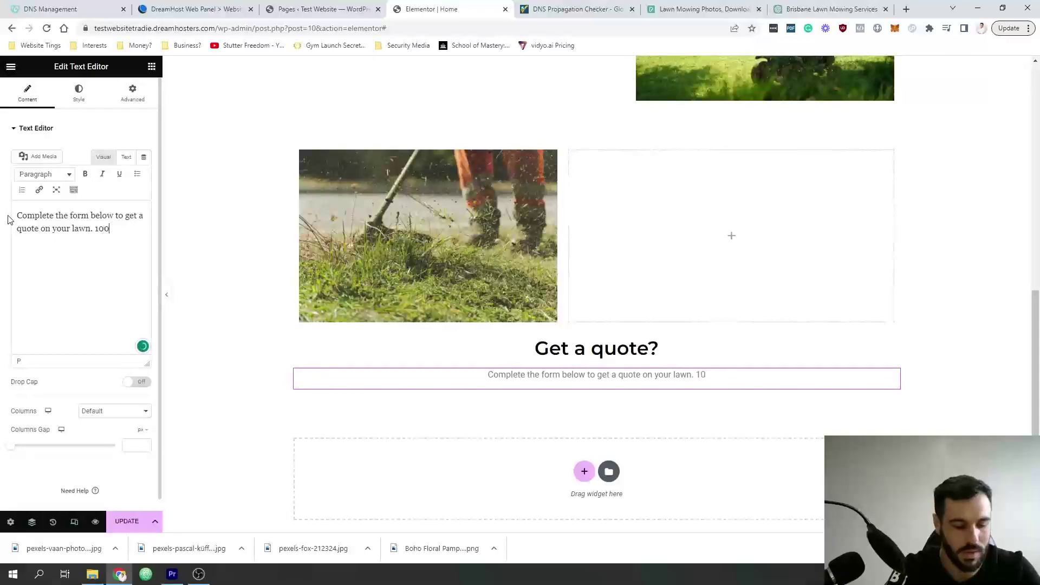
type("% satisf")
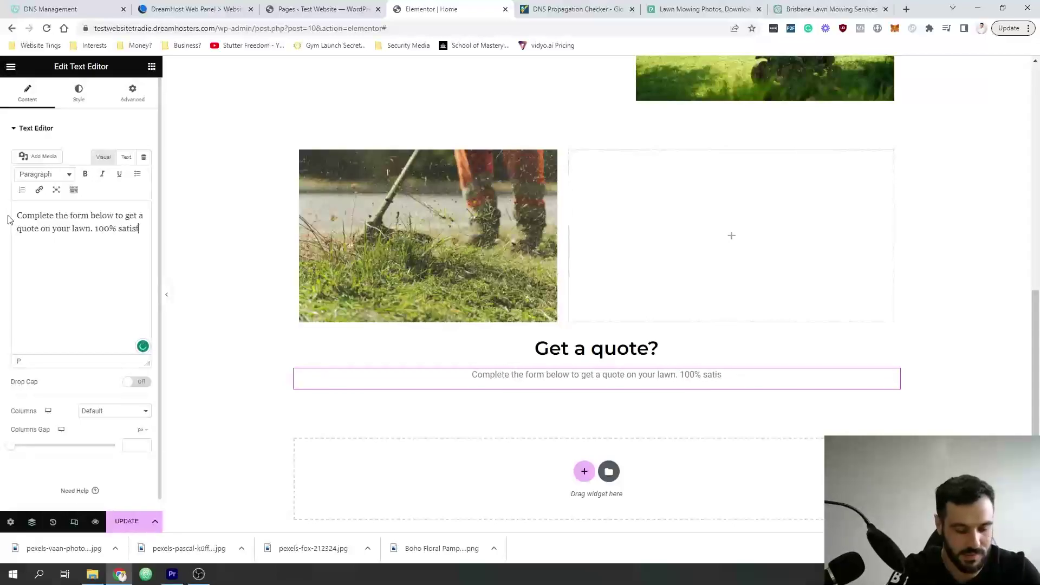
type("action guaran")
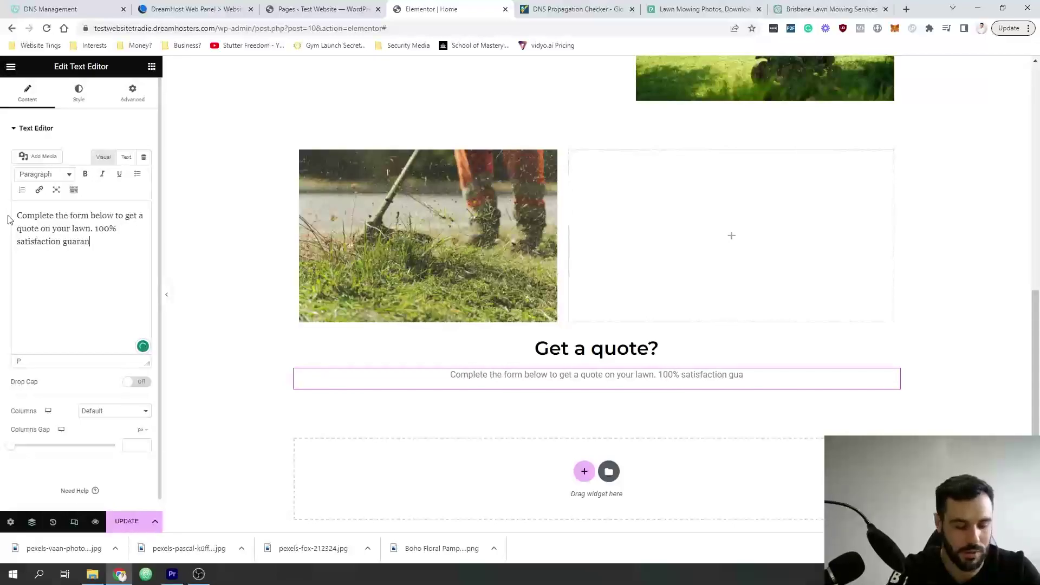
type("tee.")
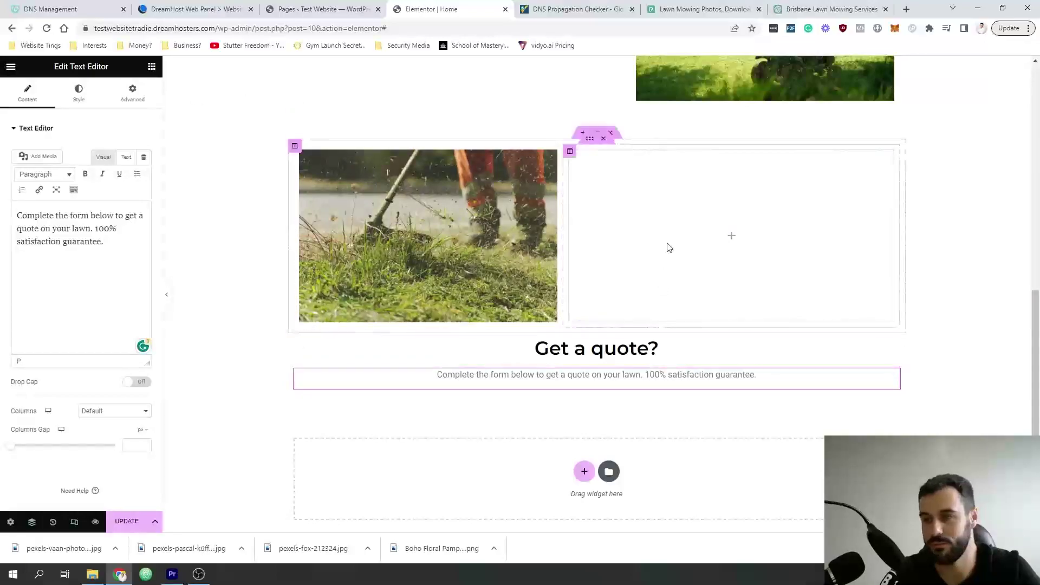
Step: Paste the two service paragraphs and move that text into the empty column beside the trimmer photo
scroll(641, 284, "up", 5)
scroll(639, 290, "down", 6)
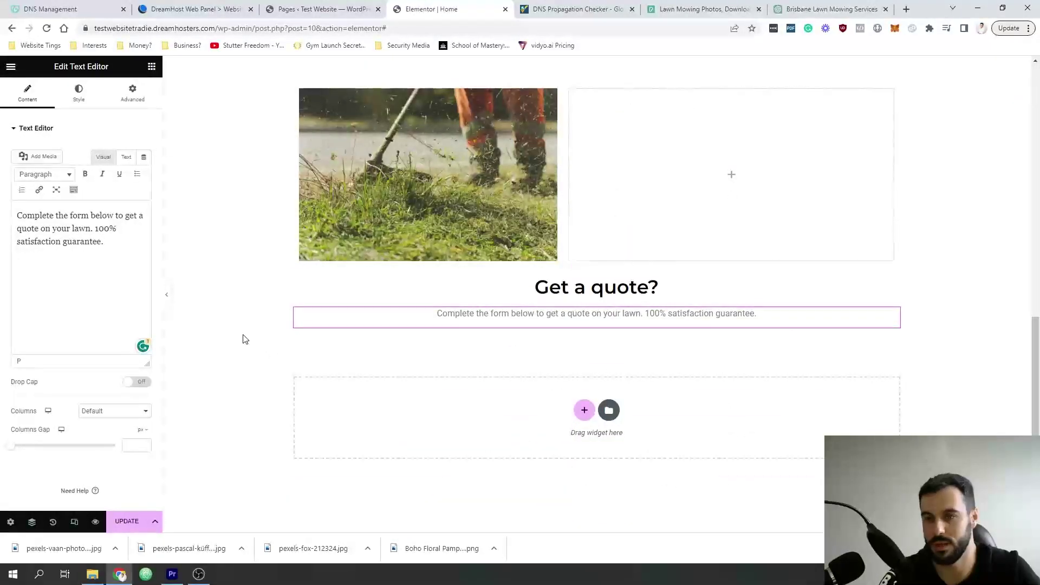
key("ctrl+a")
key("ctrl+v")
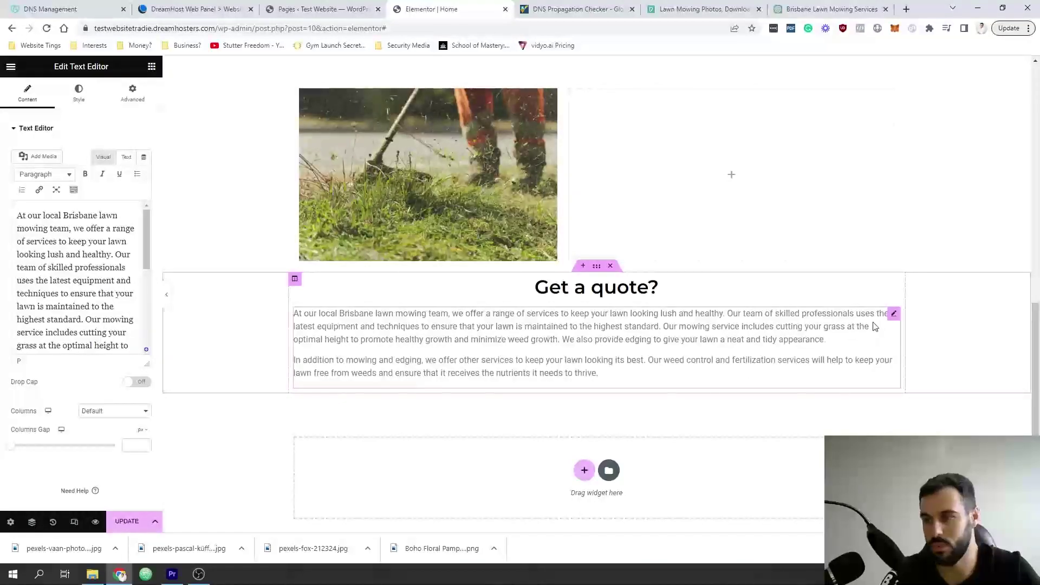
left_click_drag(891, 315, 764, 179)
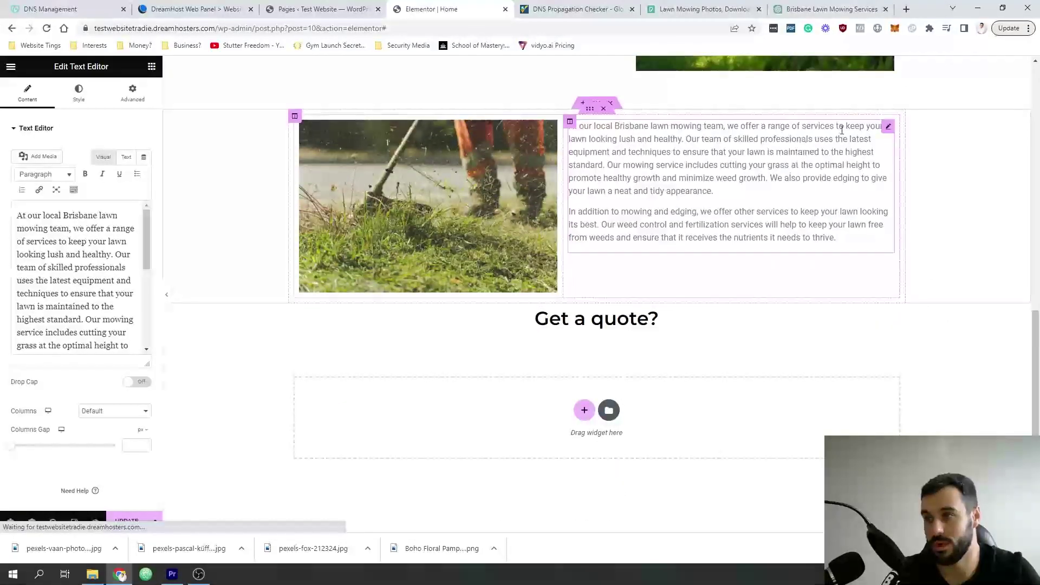
Step: Duplicate it below 'Get a quote?', centre it, and retype it as 'Complete the form below to get a quote.'
right_click(889, 126)
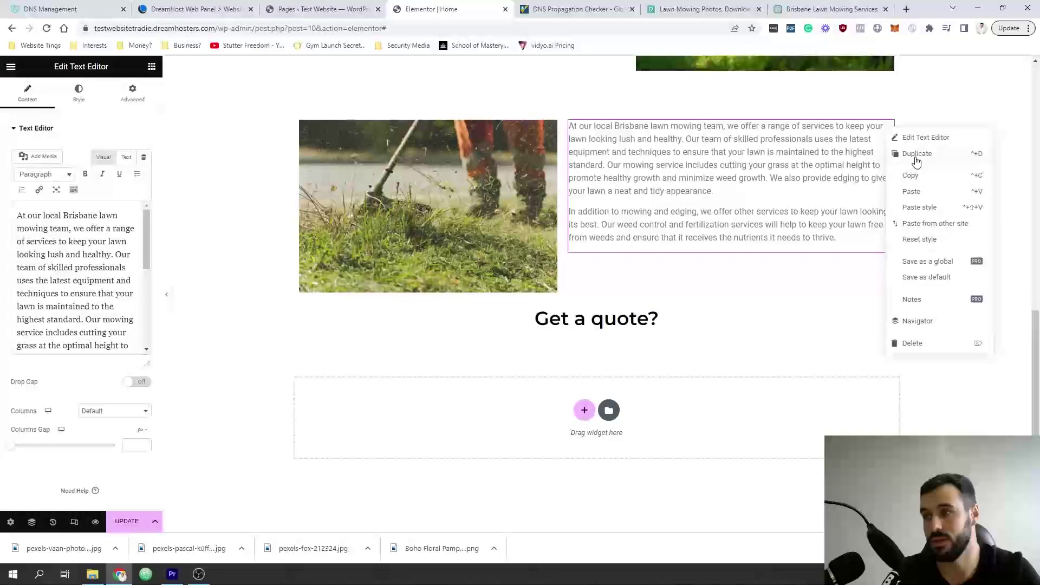
left_click(916, 161)
left_click_drag(889, 237, 608, 314)
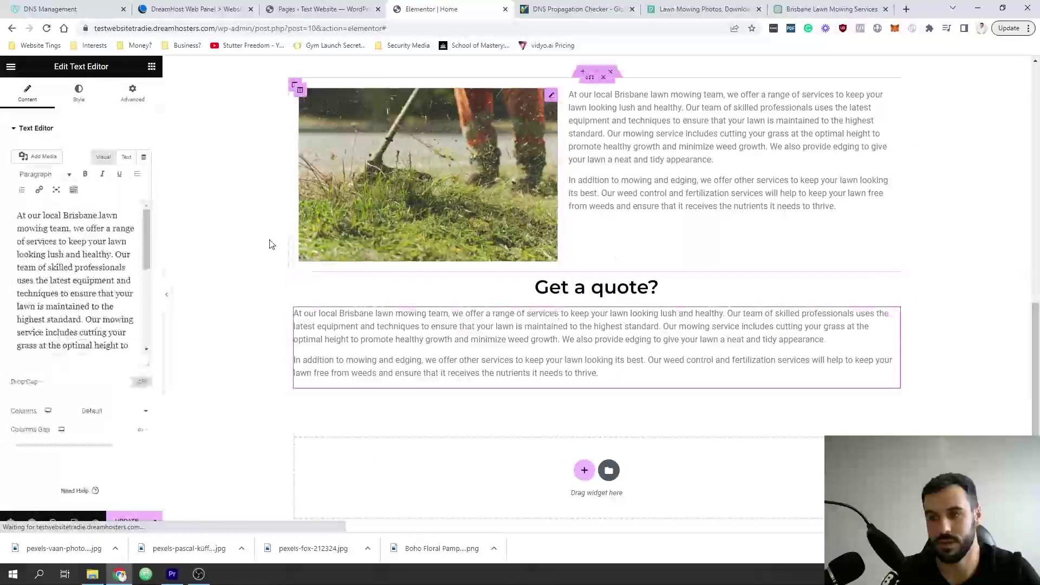
left_click(70, 98)
left_click(114, 151)
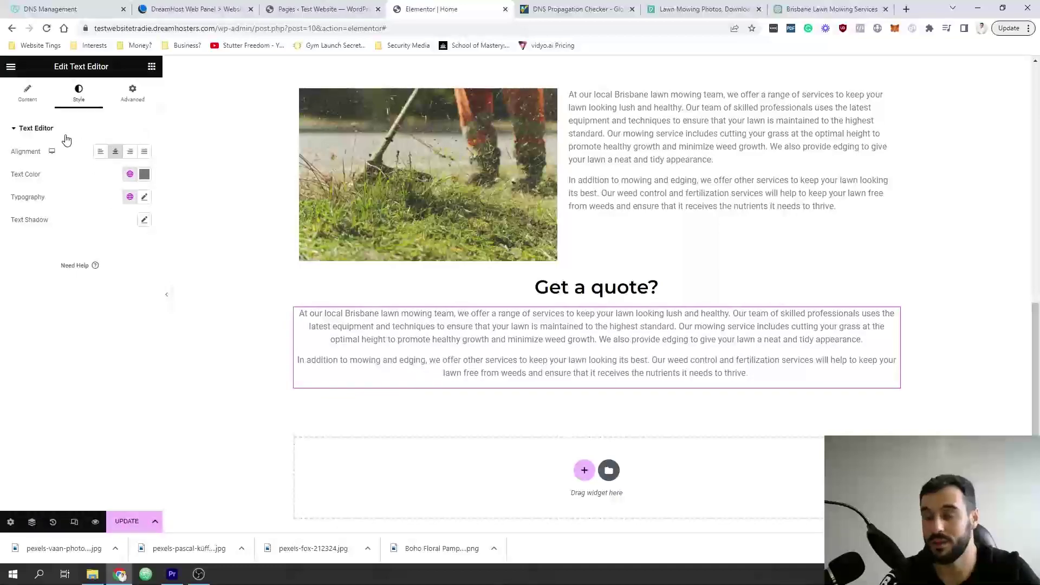
left_click(33, 103)
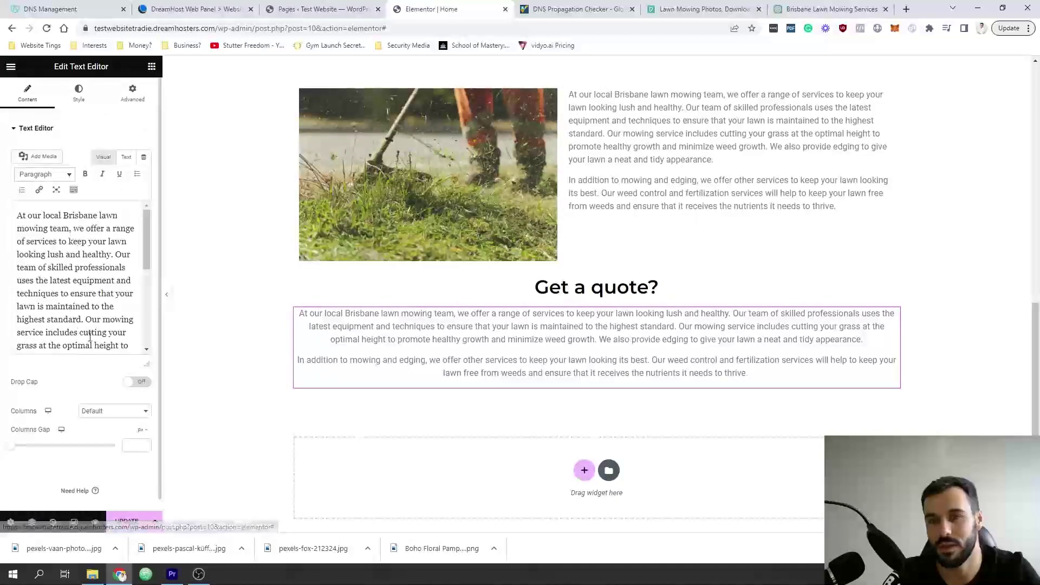
left_click(767, 372)
left_click_drag(767, 372, 302, 306)
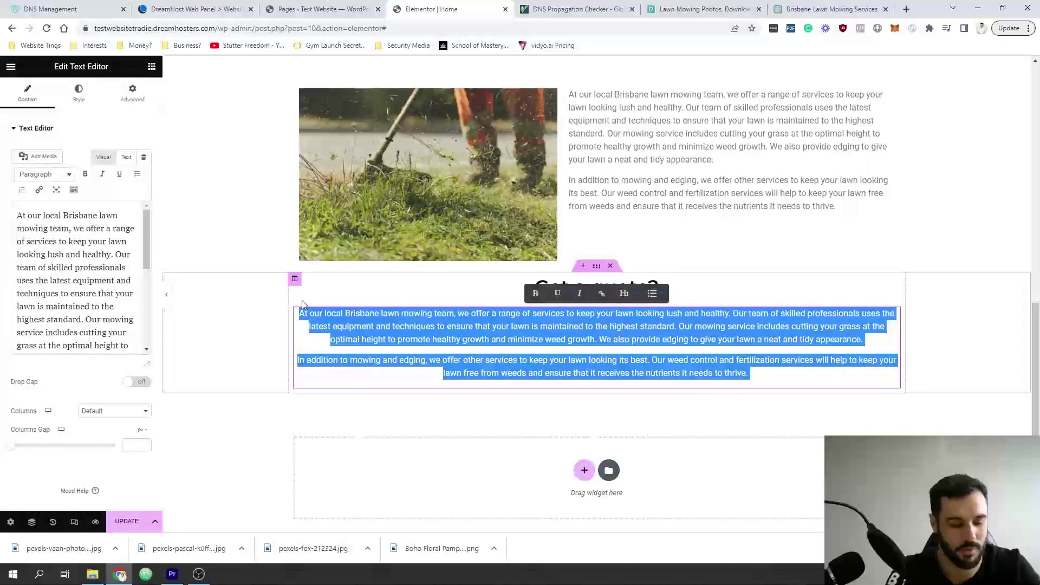
type("C")
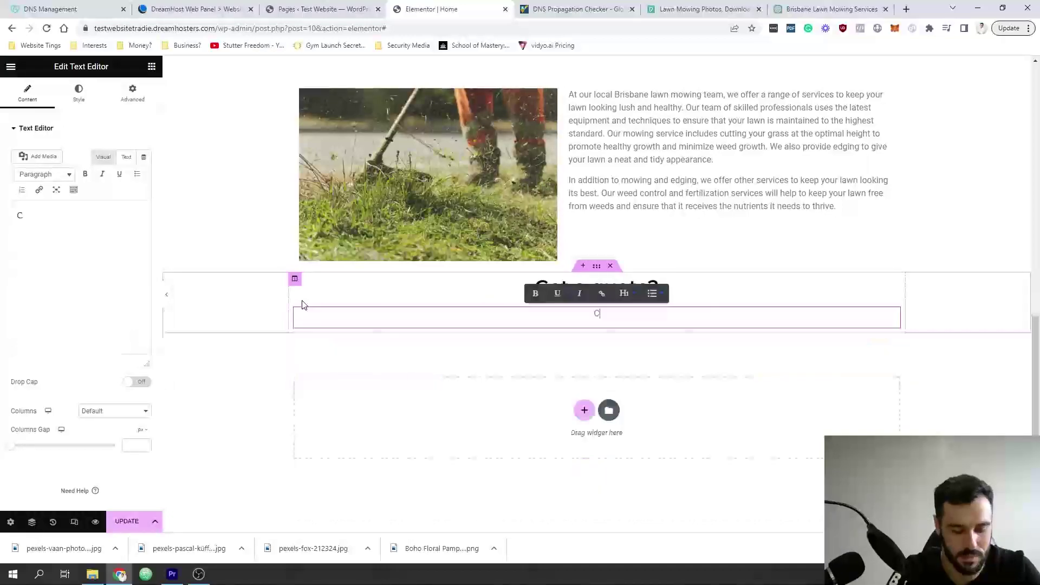
type("omplete the form ")
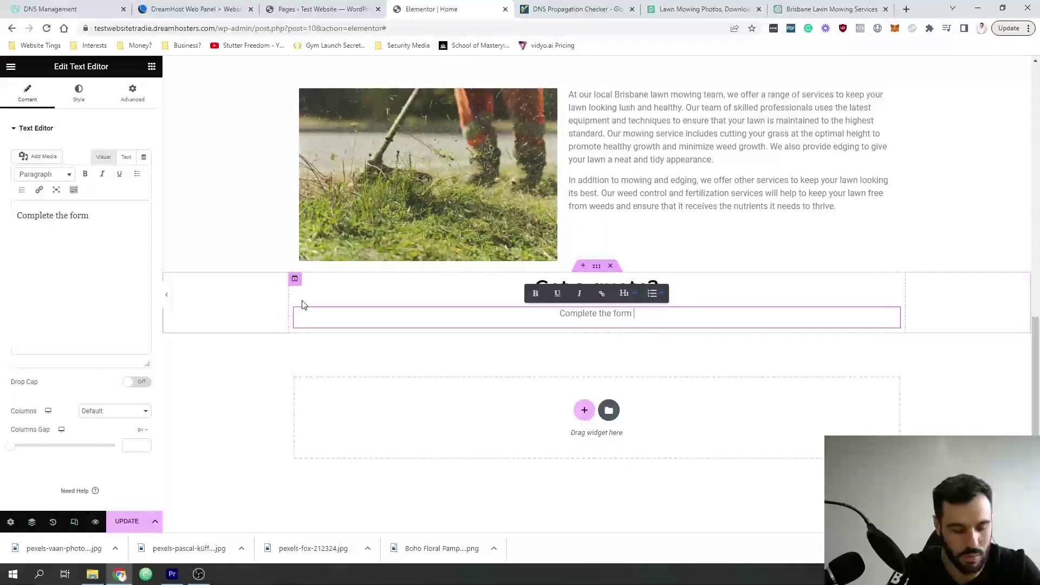
type("below to get a ")
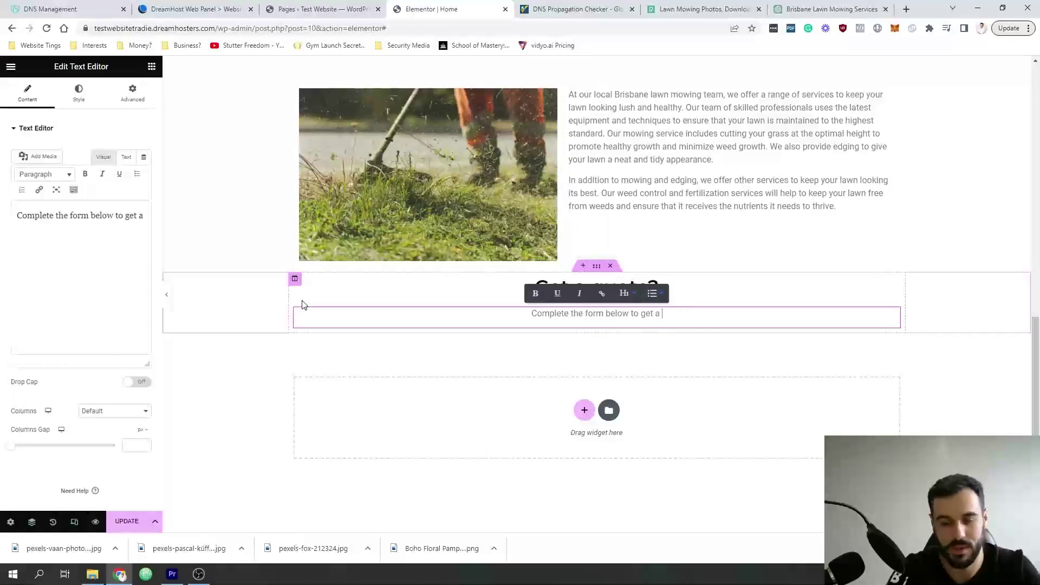
type("quote.")
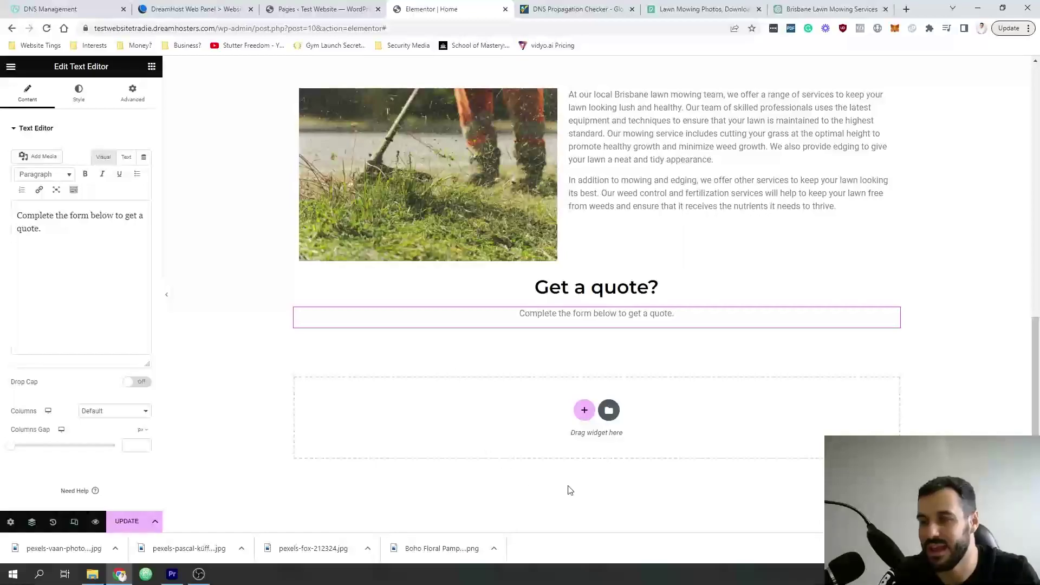
Step: Place a duplicate 30 px spacer above the About Us section and save the page
left_click(134, 524)
scroll(293, 394, "up", 5)
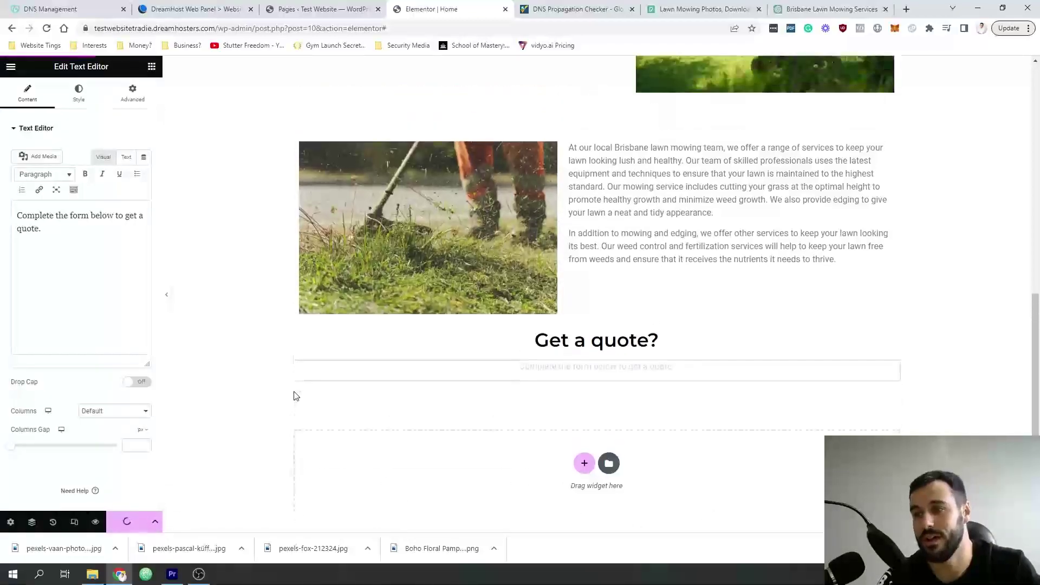
scroll(289, 394, "up", 3)
scroll(483, 430, "down", 8)
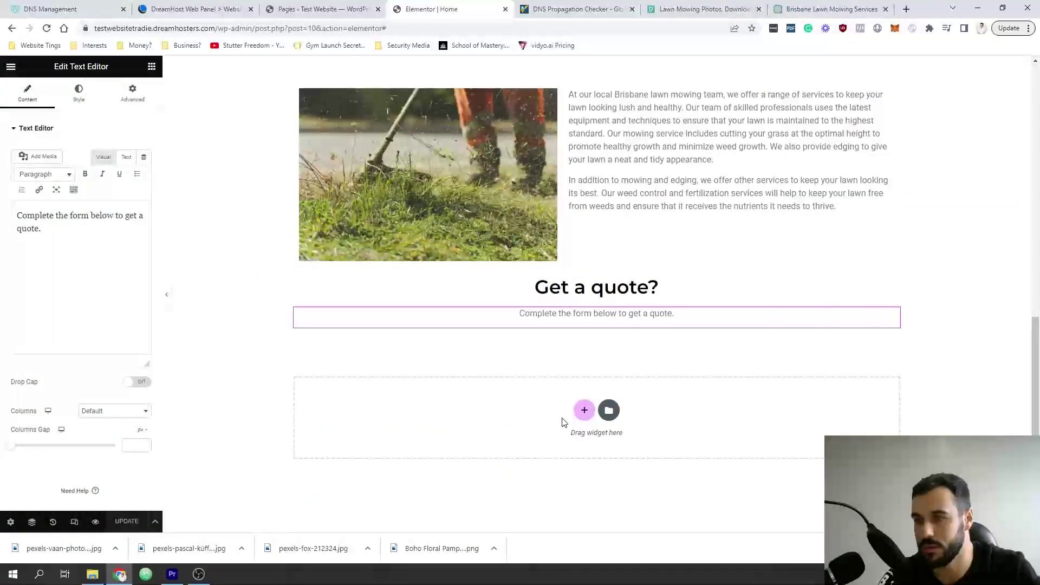
scroll(580, 295, "up", 5)
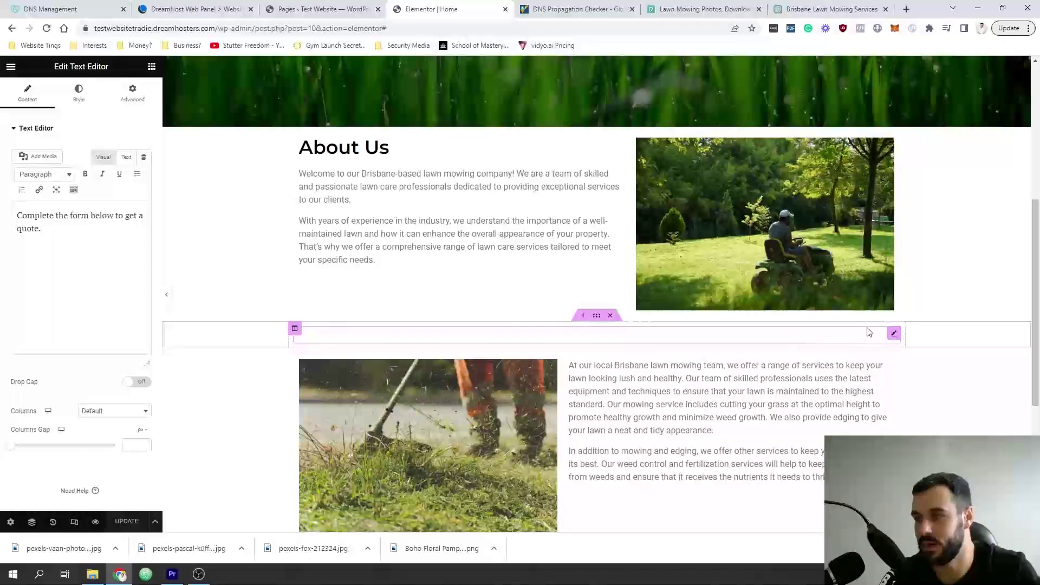
right_click(897, 334)
left_click(925, 331)
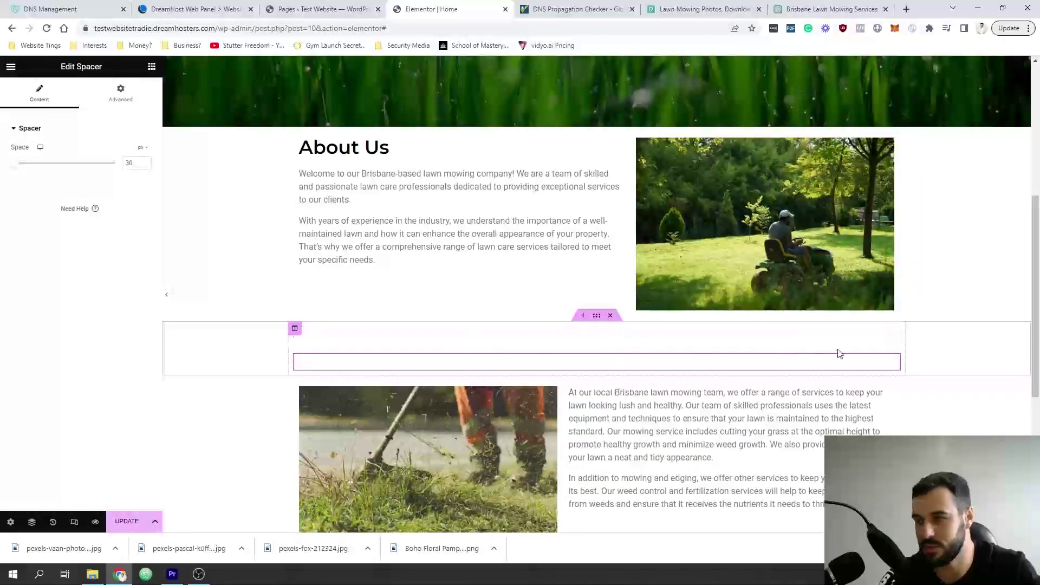
left_click_drag(894, 332, 623, 136)
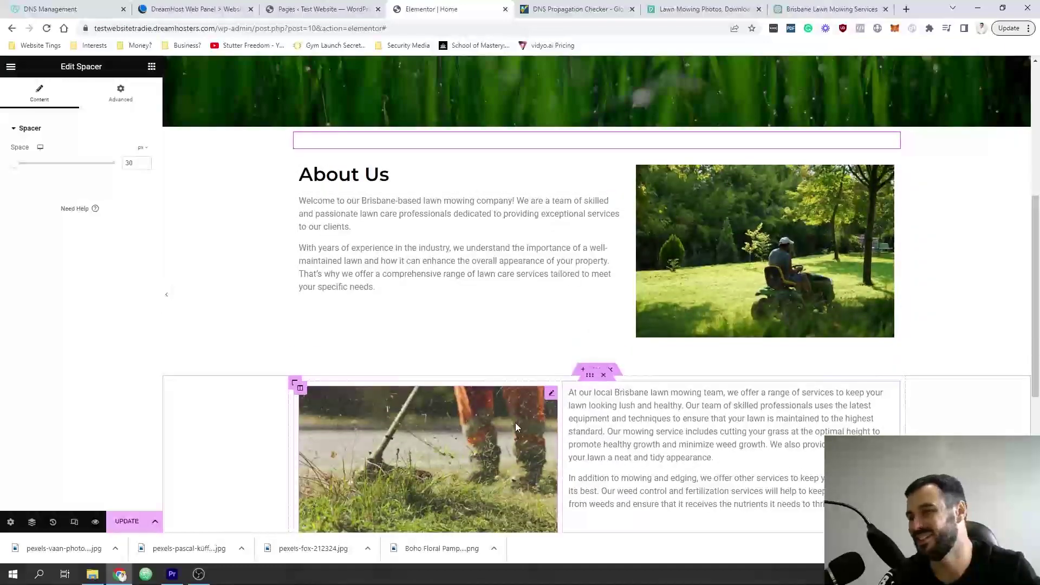
left_click(126, 520)
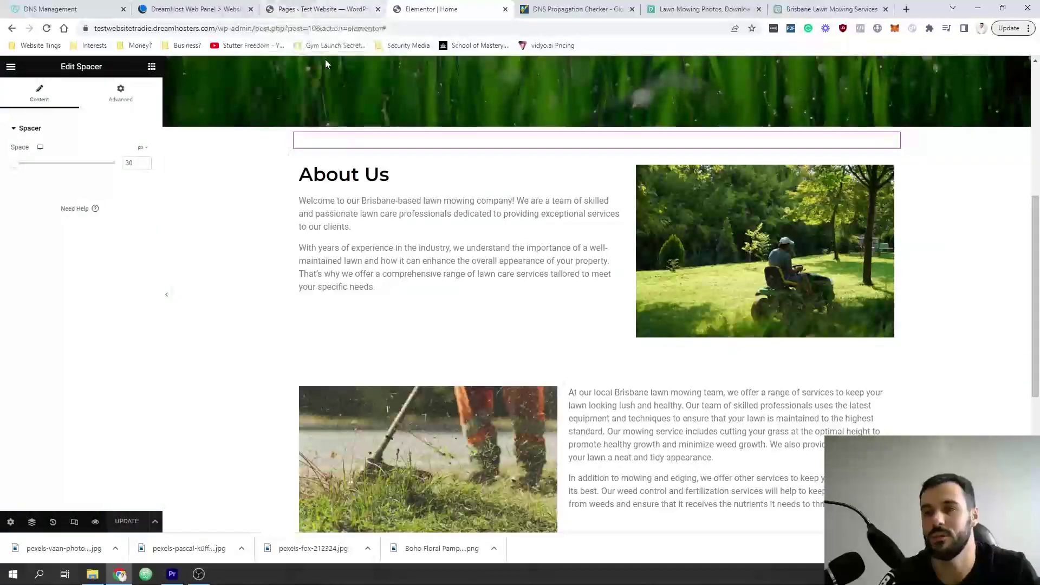
left_click(311, 9)
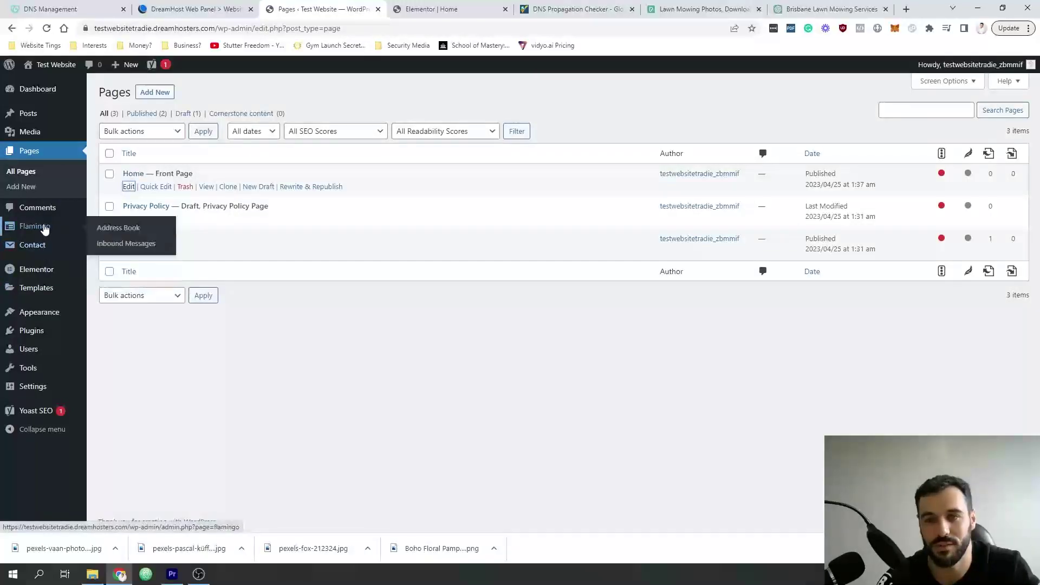
Step: Close the Elementor Home editor tab and show the Header & Footer Builder list with Header v1
mouse_move(44, 312)
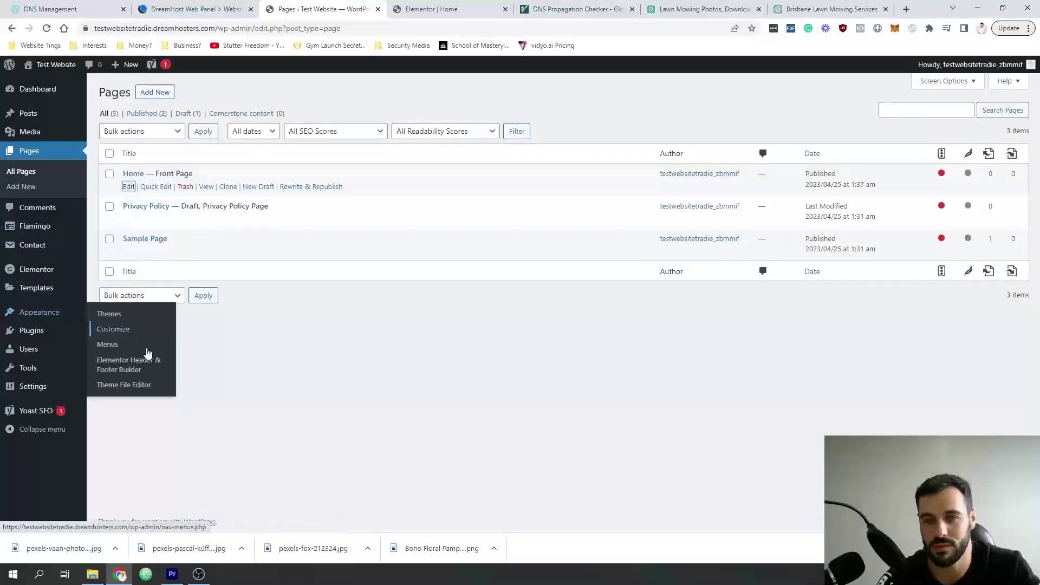
left_click(124, 372)
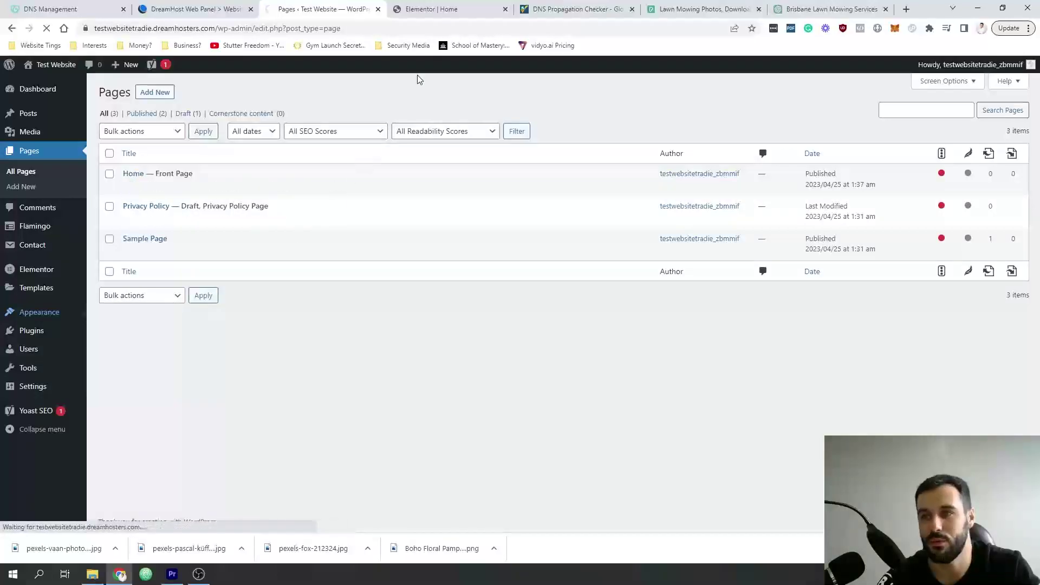
left_click(454, 10)
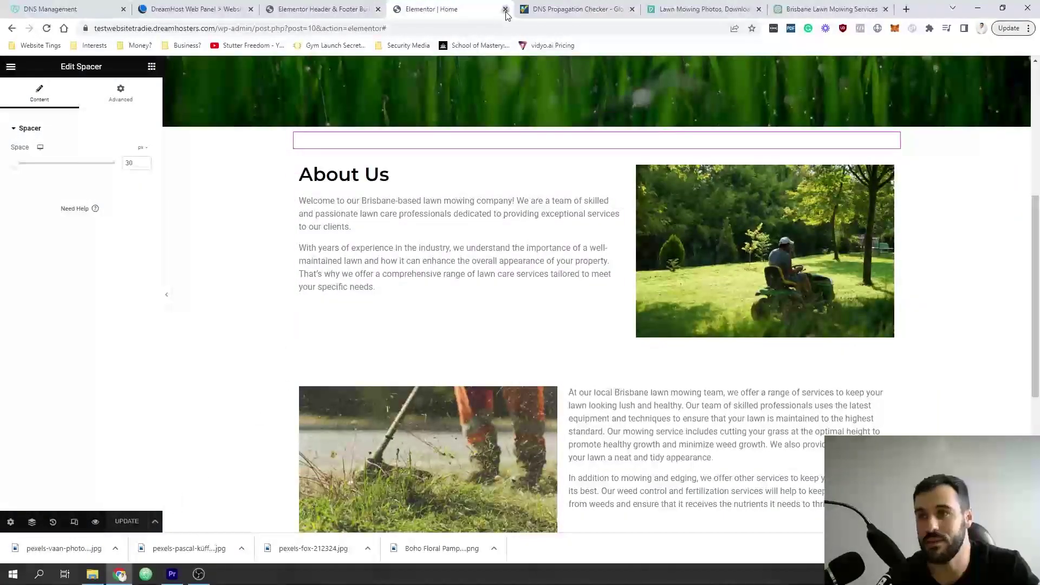
left_click(506, 10)
left_click(342, 5)
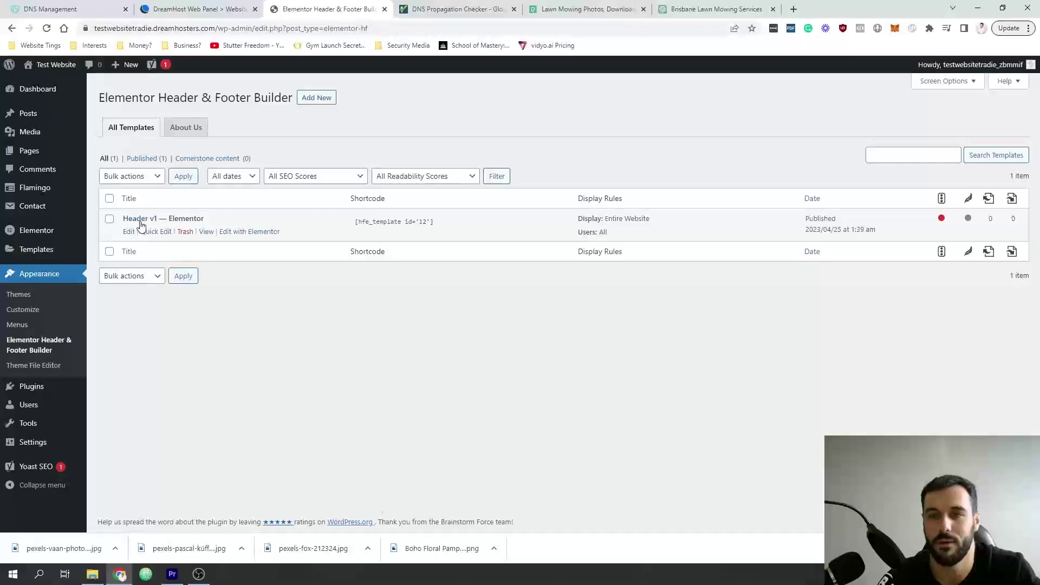
Step: Create a Footer template for the Entire Website and All users, title it Footer v1, and publish
left_click(316, 99)
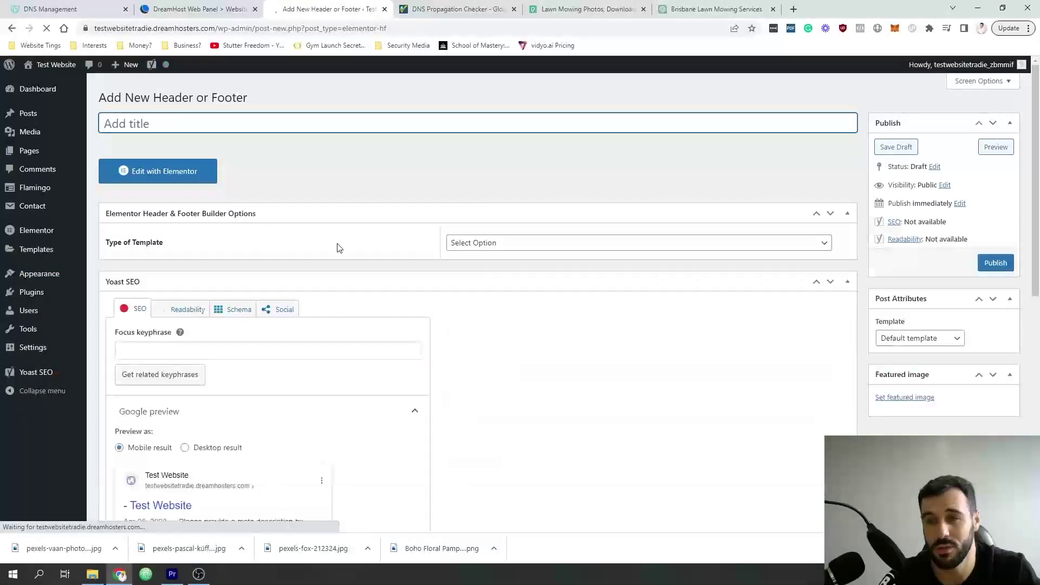
left_click(486, 245)
left_click(483, 289)
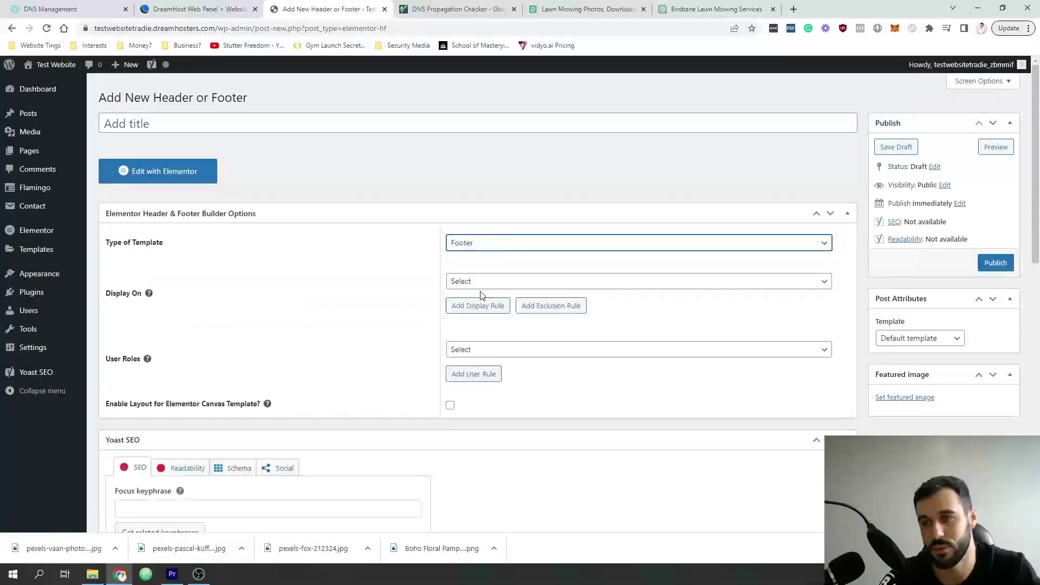
left_click(448, 283)
left_click(480, 318)
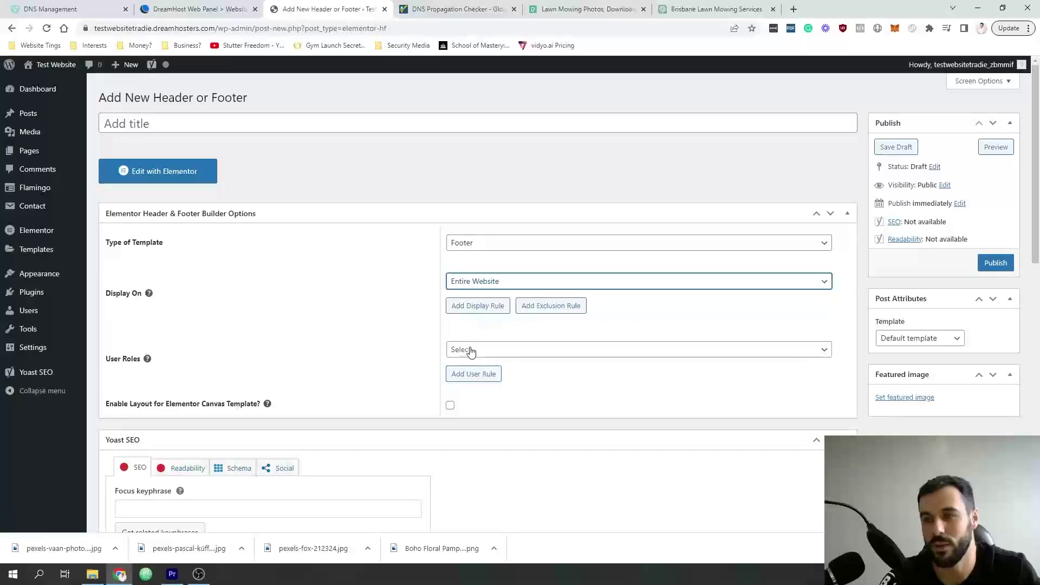
left_click(471, 353)
left_click(475, 386)
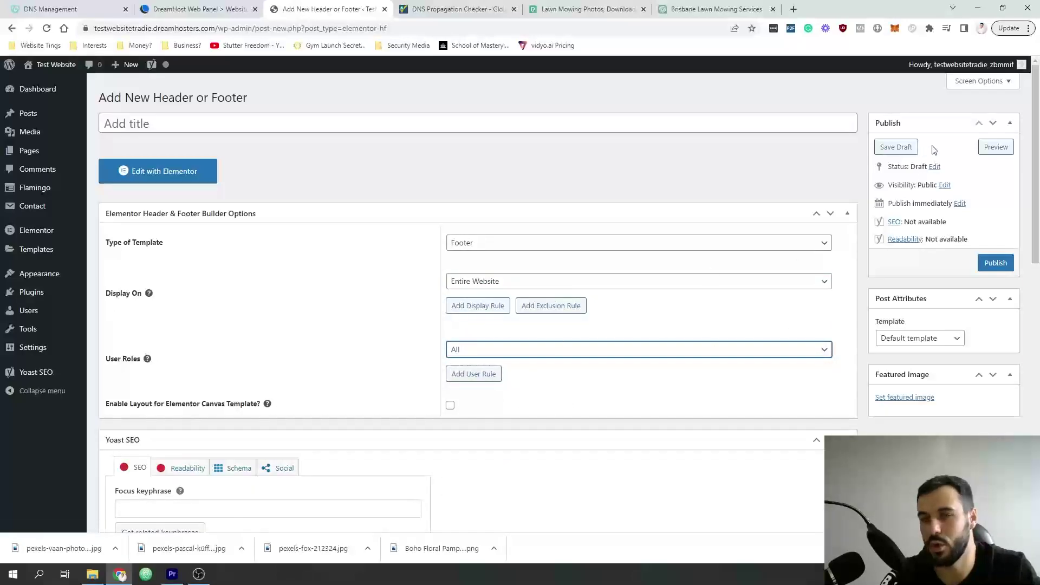
left_click(470, 130)
type("Foo")
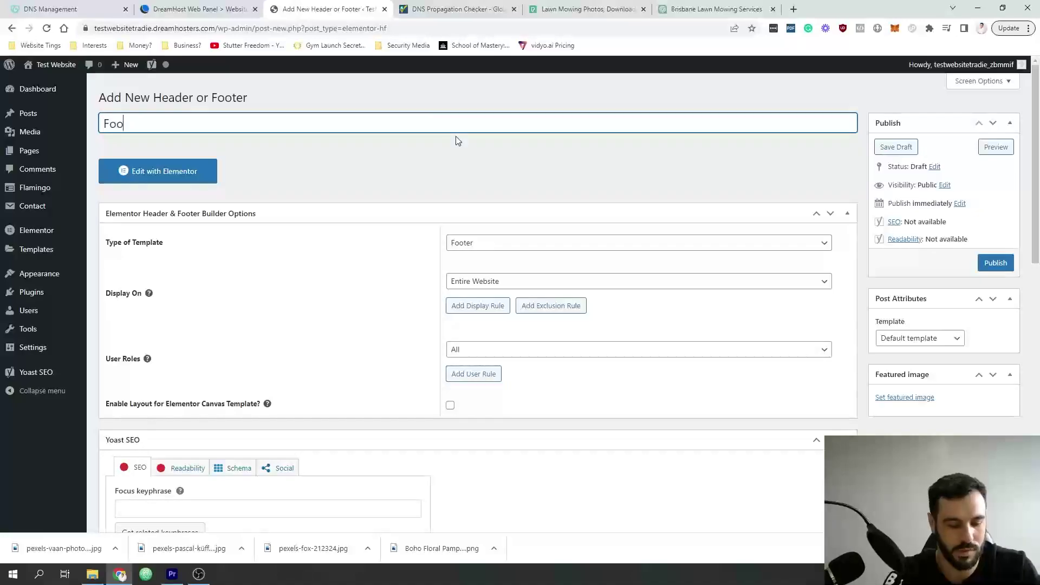
type("ter v1")
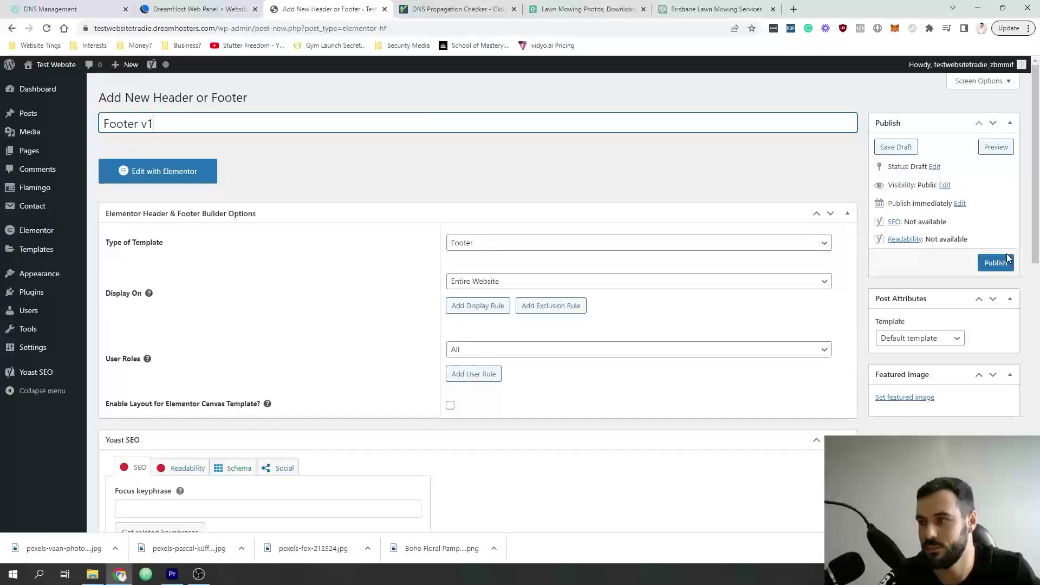
left_click(1007, 261)
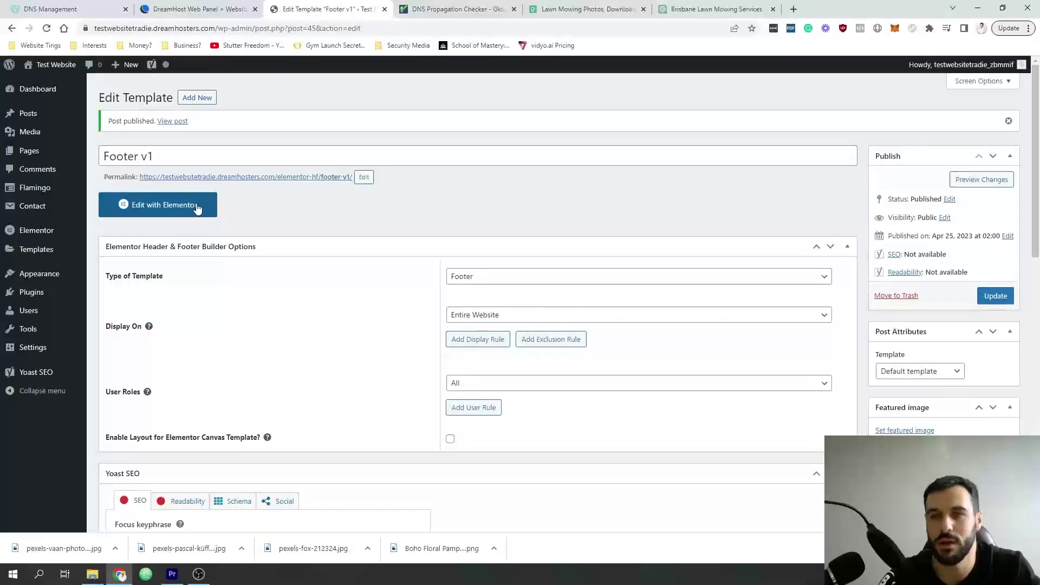
Step: From the templates list, open Footer v1's edit page in a new tab and launch Edit with Elementor
mouse_move(43, 274)
left_click(120, 328)
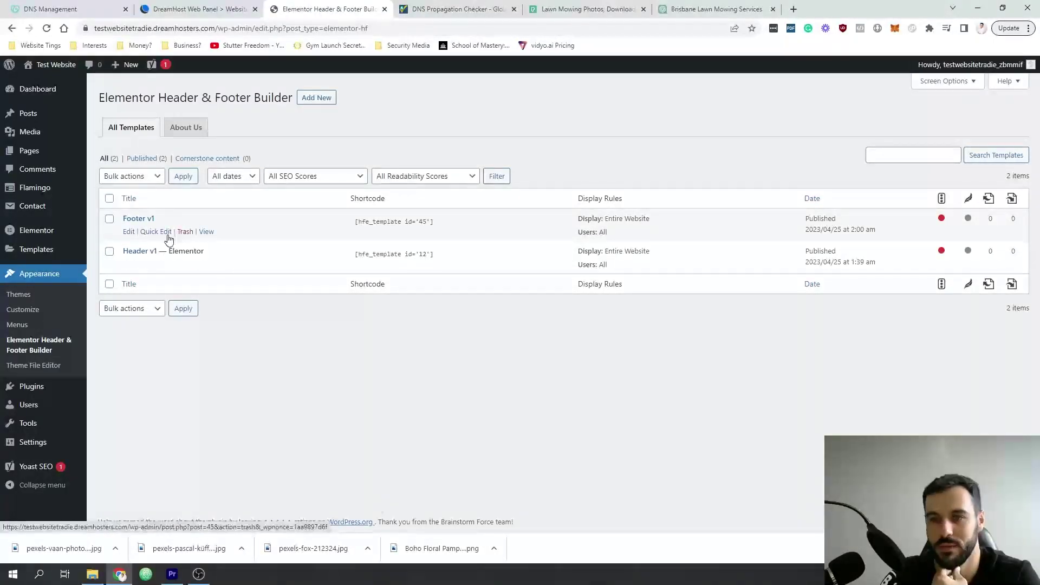
right_click(128, 233)
left_click(154, 237)
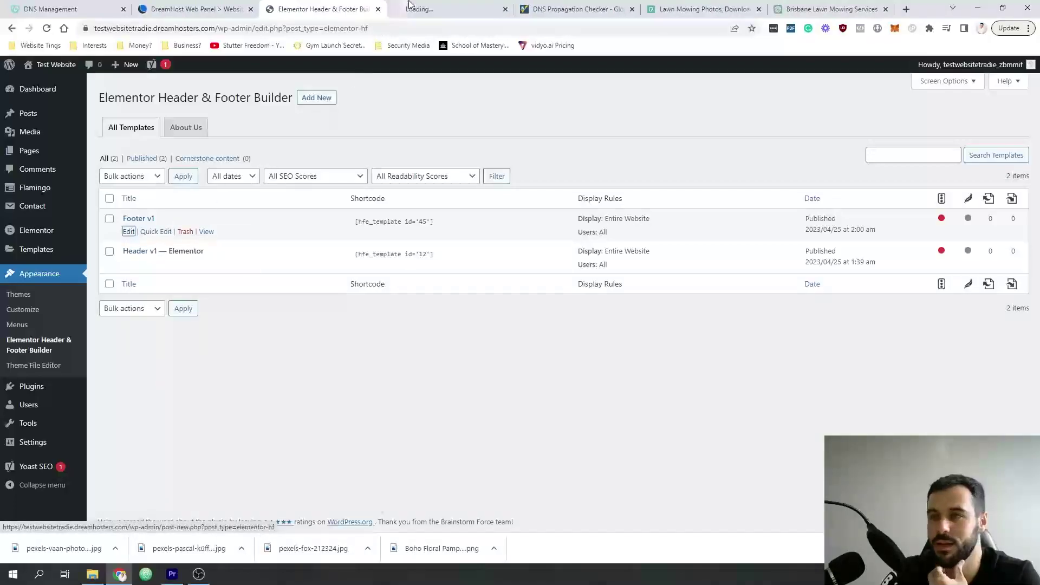
left_click(424, 7)
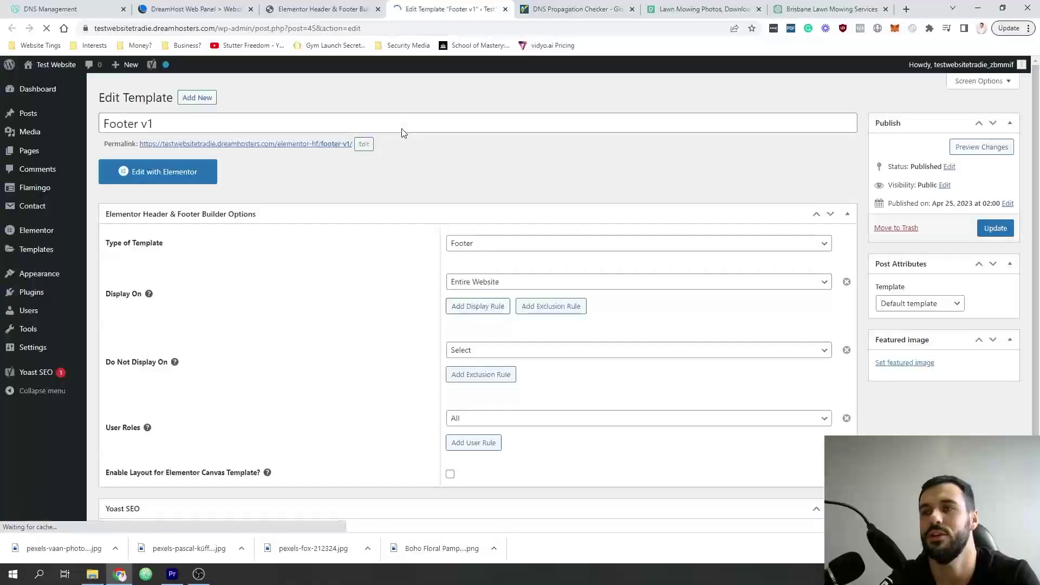
left_click(177, 178)
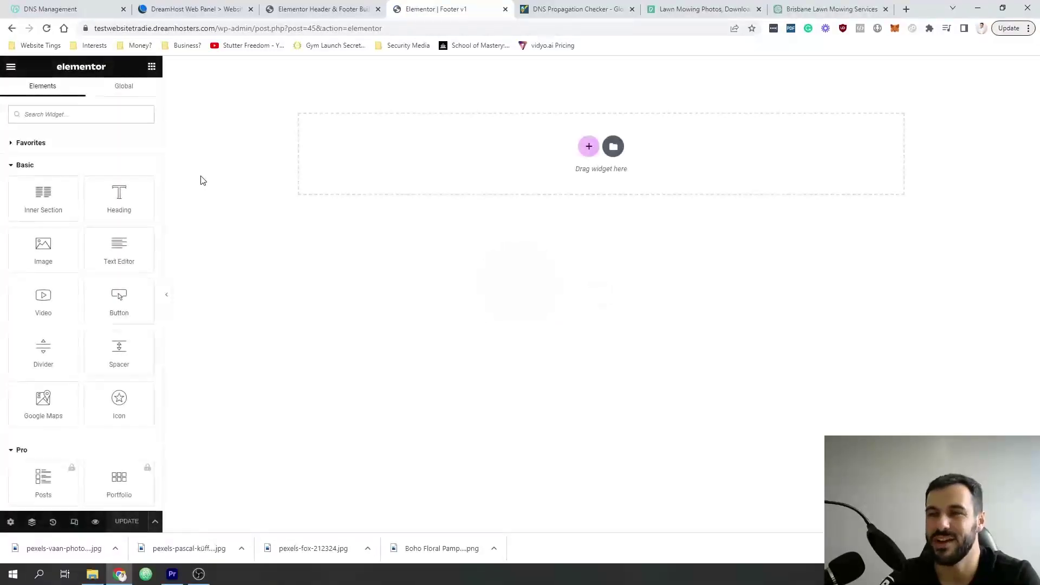
Step: Add a single-column section holding an inner section, with one column duplicated to make three columns
left_click(588, 147)
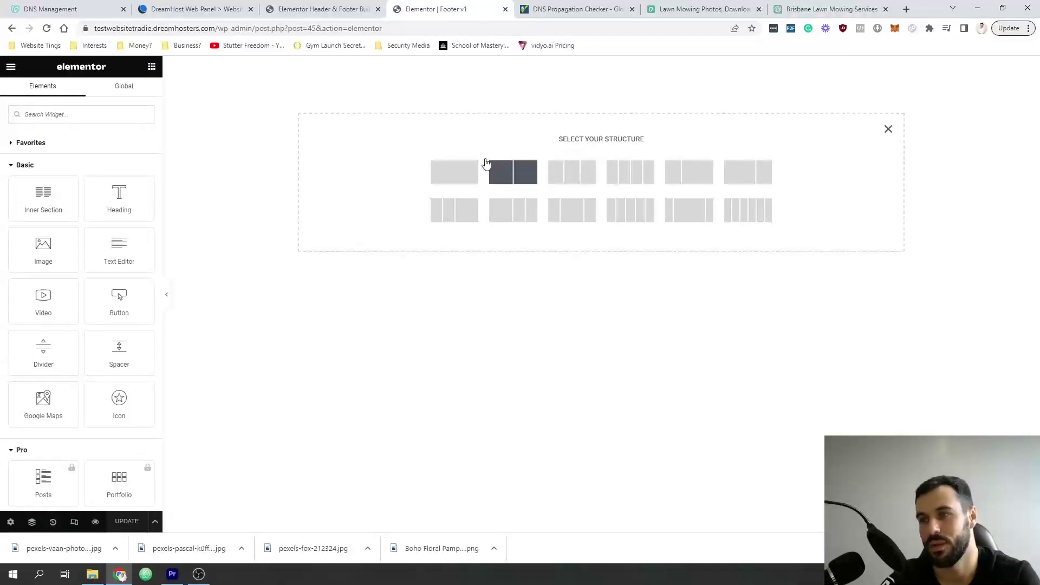
left_click(457, 174)
left_click(150, 67)
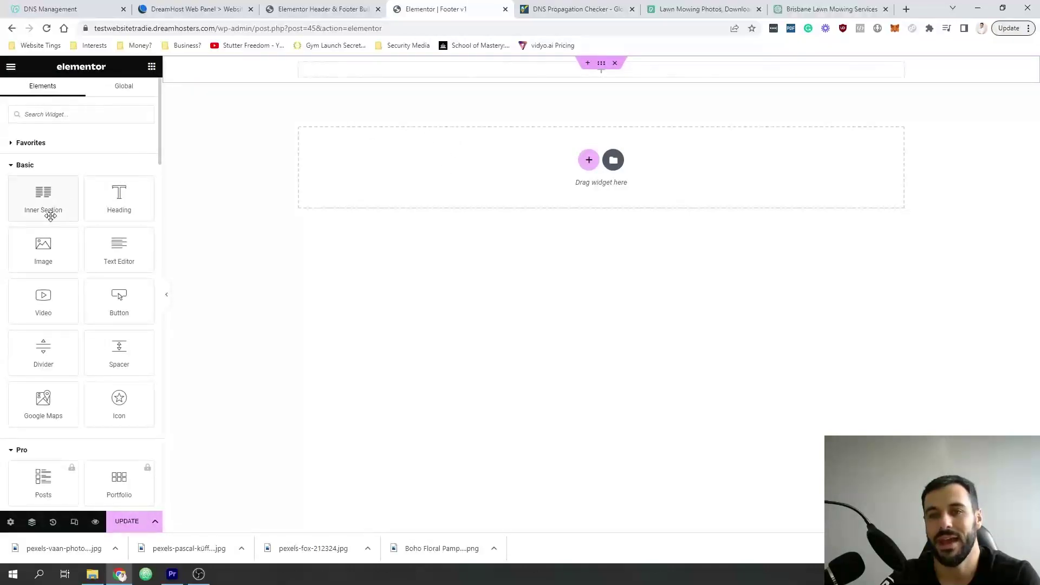
left_click_drag(51, 216, 559, 71)
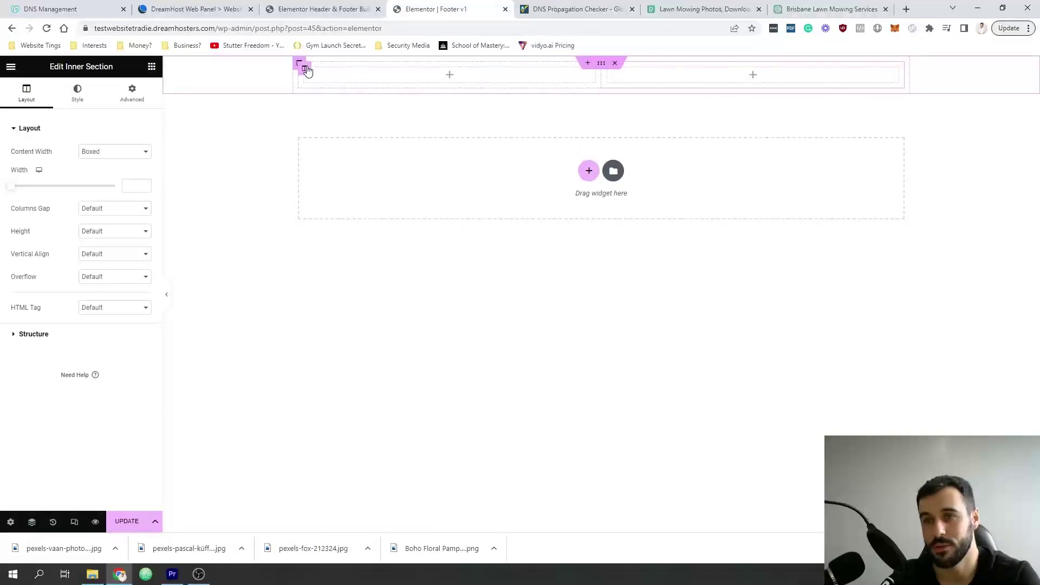
right_click(306, 71)
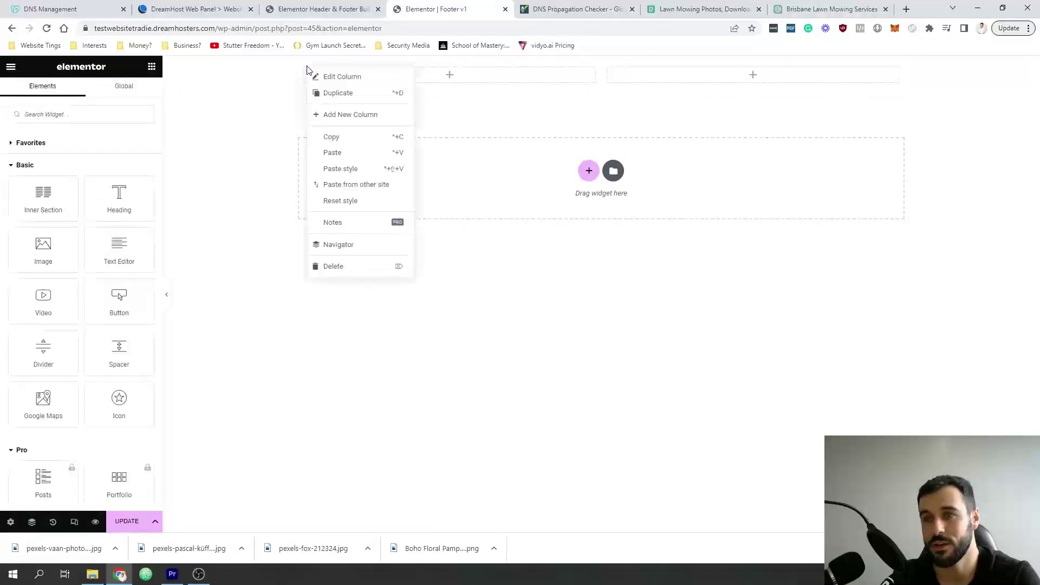
left_click(339, 94)
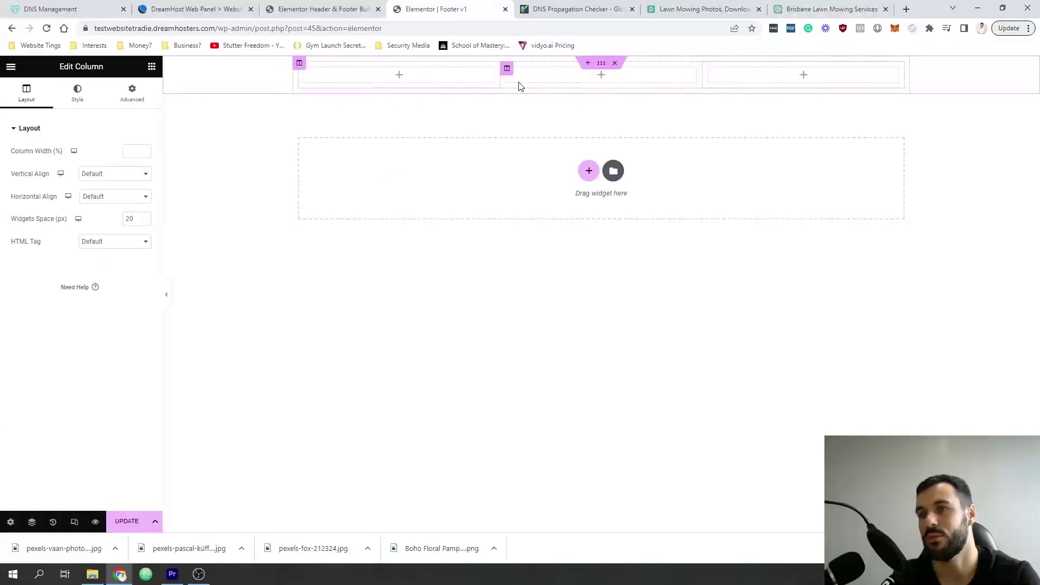
Step: Place the TRADIE Logo.png image in the first column at 31% width, aligned left
left_click(399, 75)
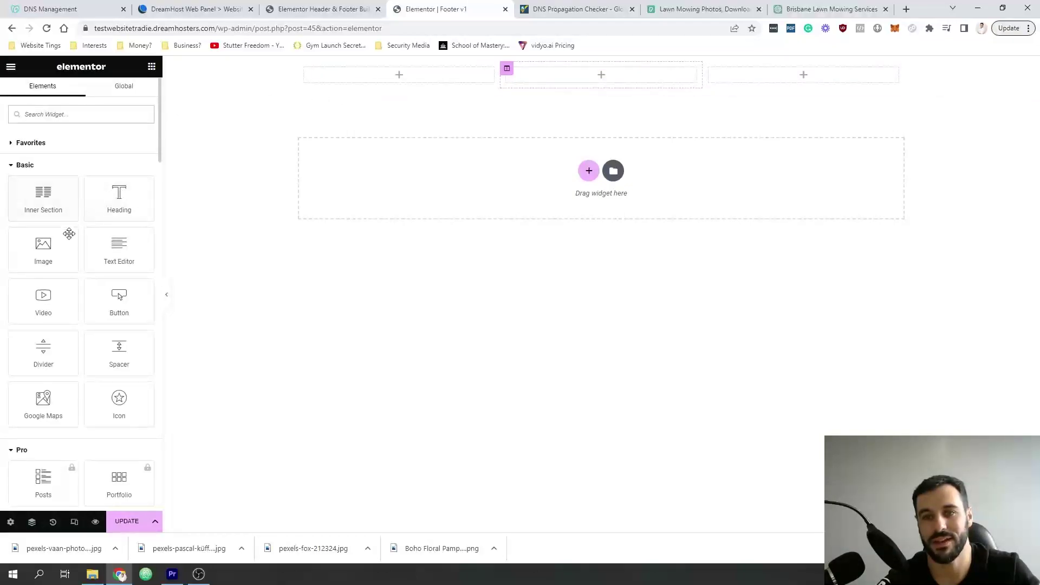
left_click_drag(69, 233, 394, 79)
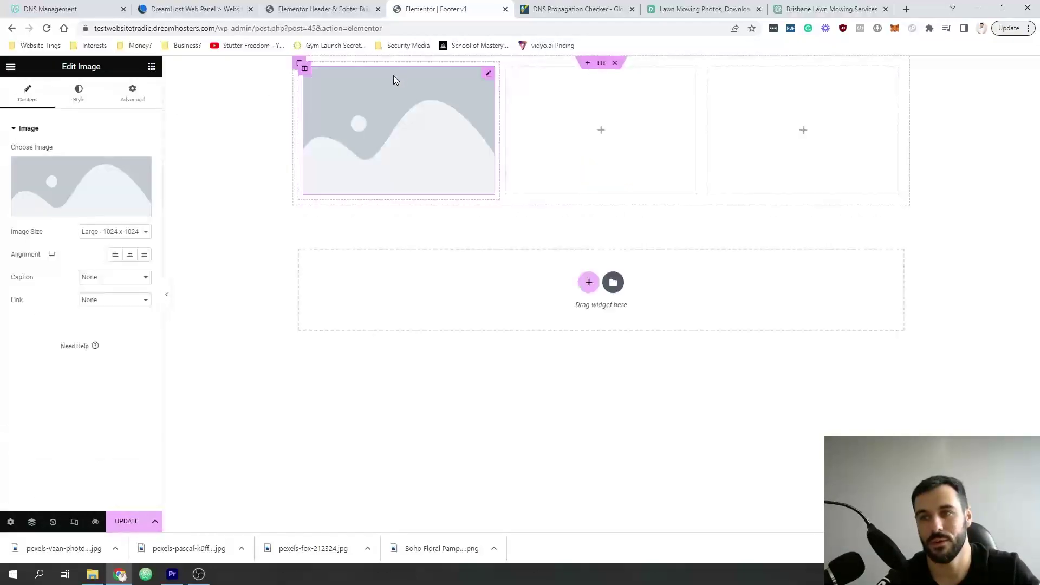
left_click(133, 190)
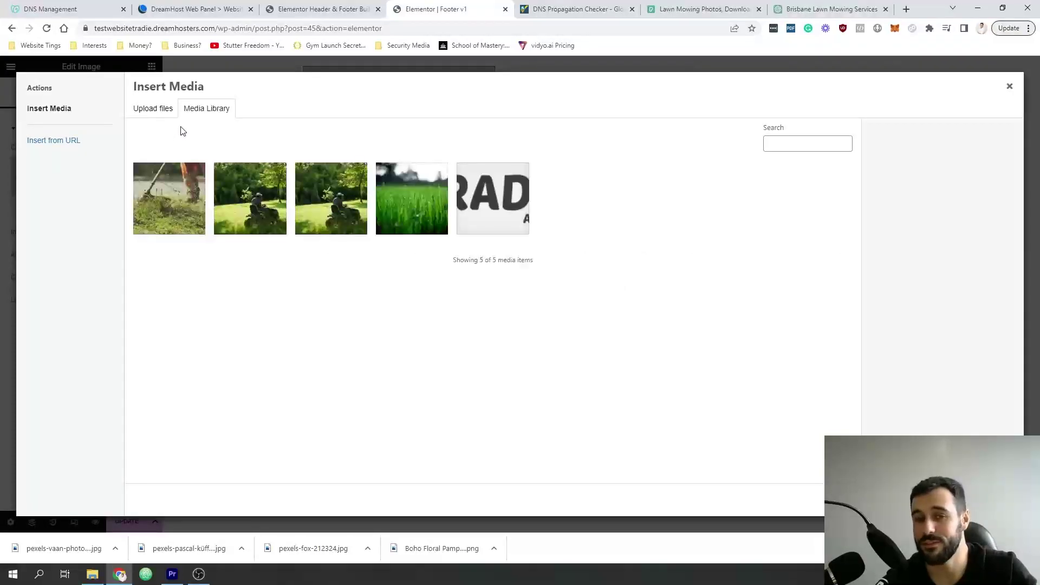
left_click(528, 193)
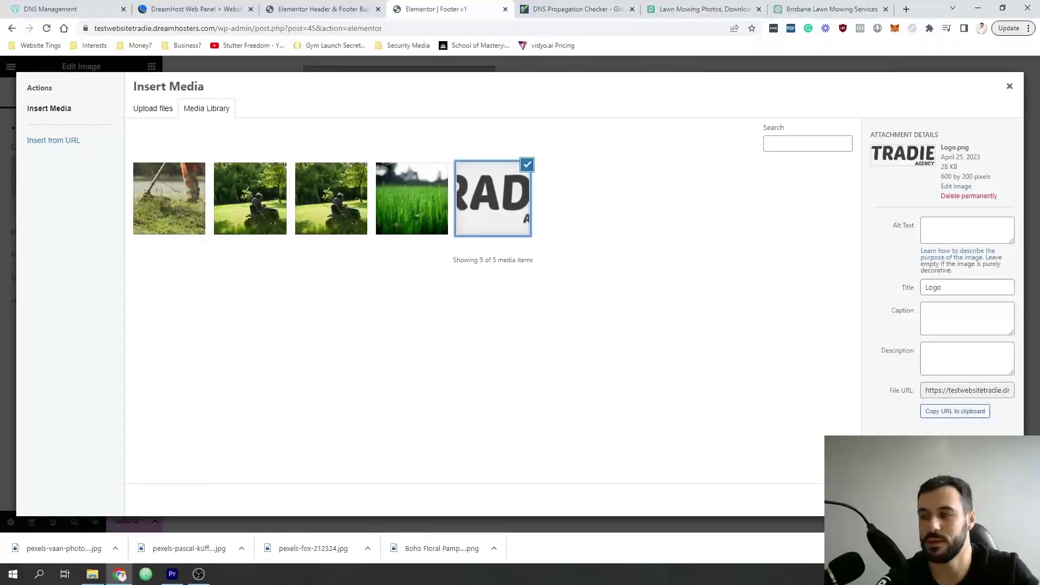
left_click(986, 499)
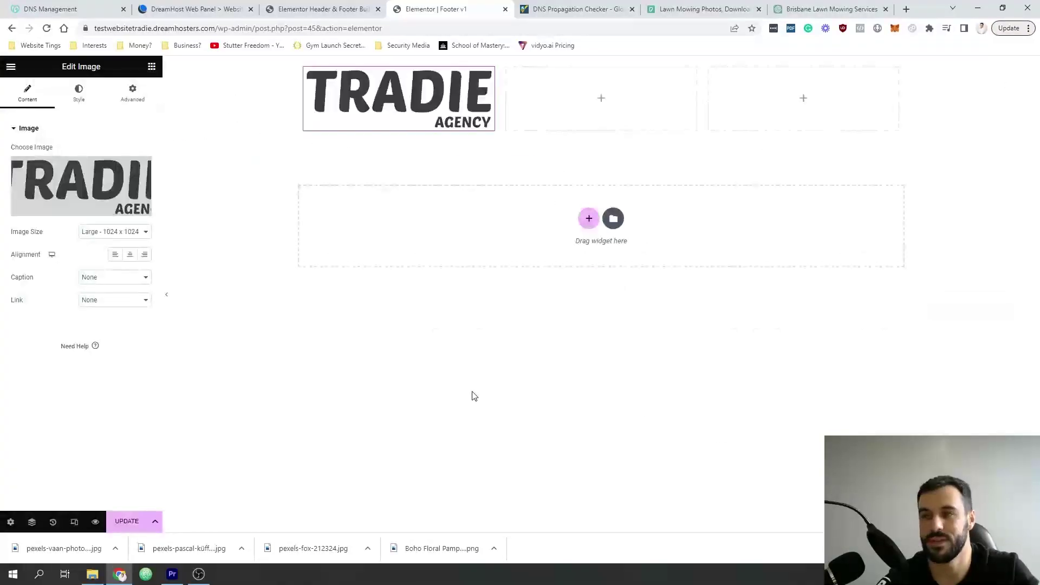
left_click(80, 99)
left_click_drag(13, 163, 44, 174)
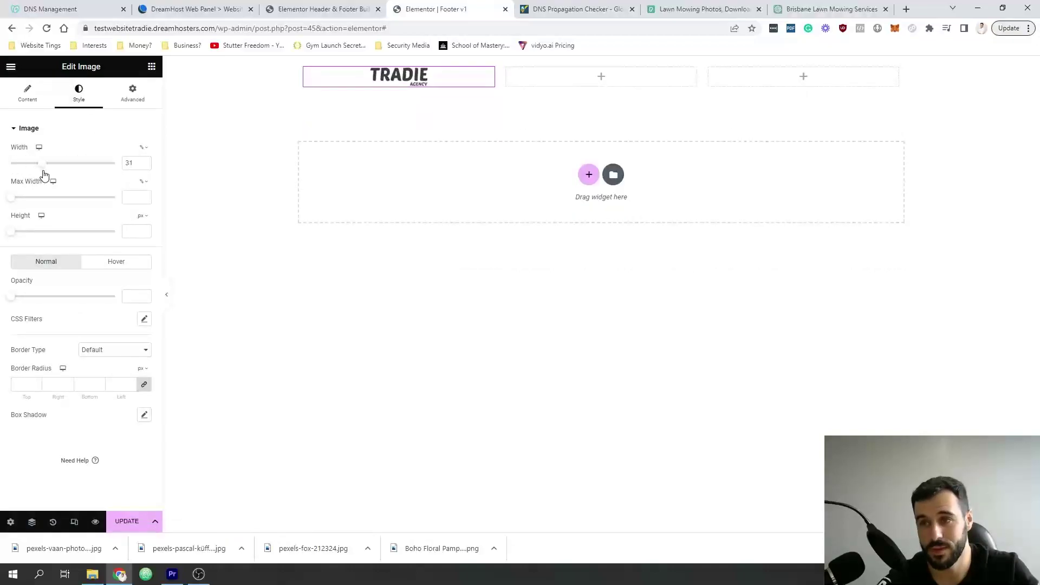
left_click(27, 96)
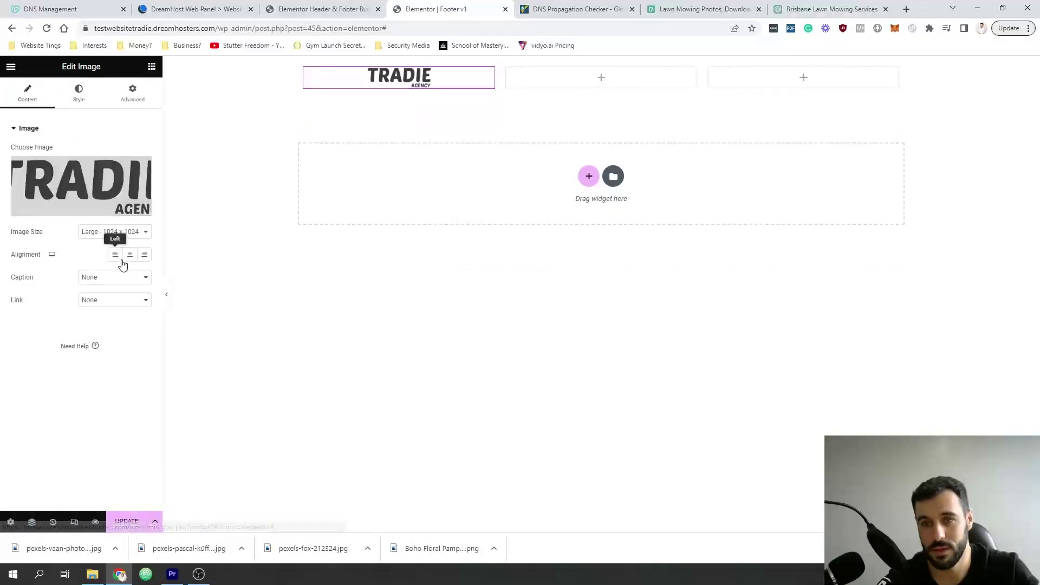
left_click(121, 260)
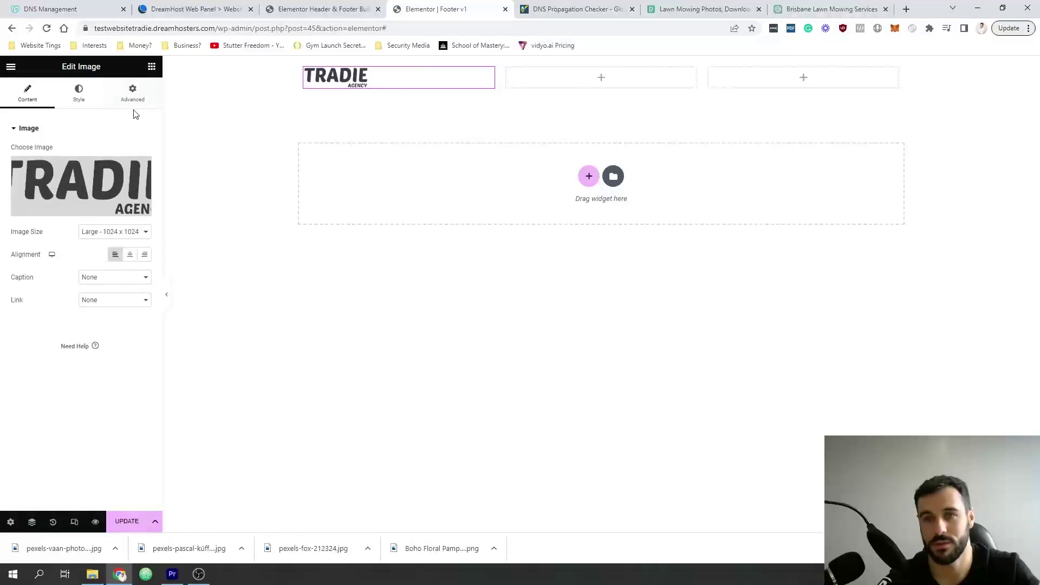
Step: Add a Text Editor under the logo reading 'The absolute best lawn mowing you will ever see in Brisbane.' and save
left_click(152, 66)
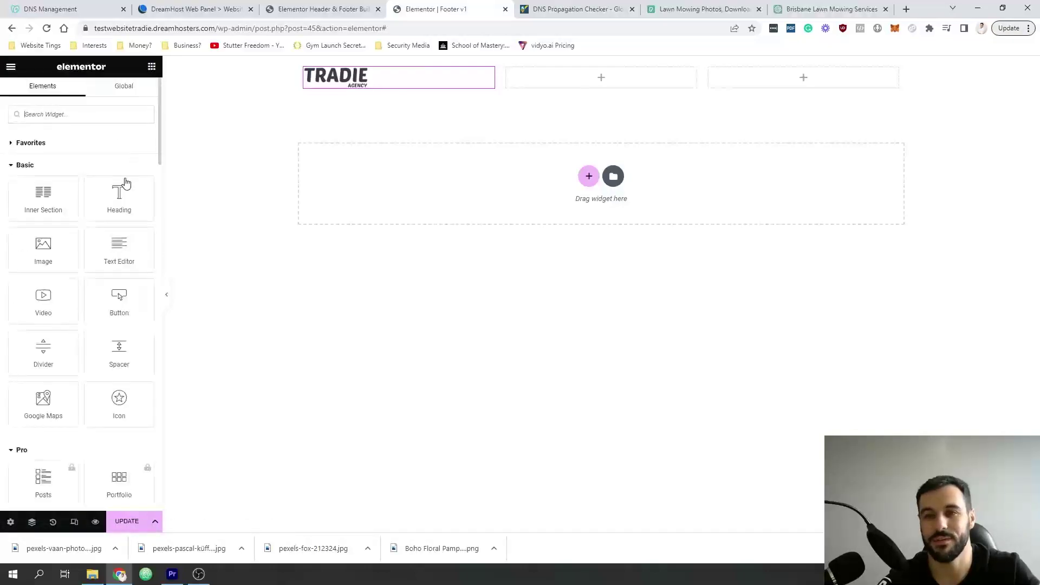
left_click_drag(97, 252, 350, 93)
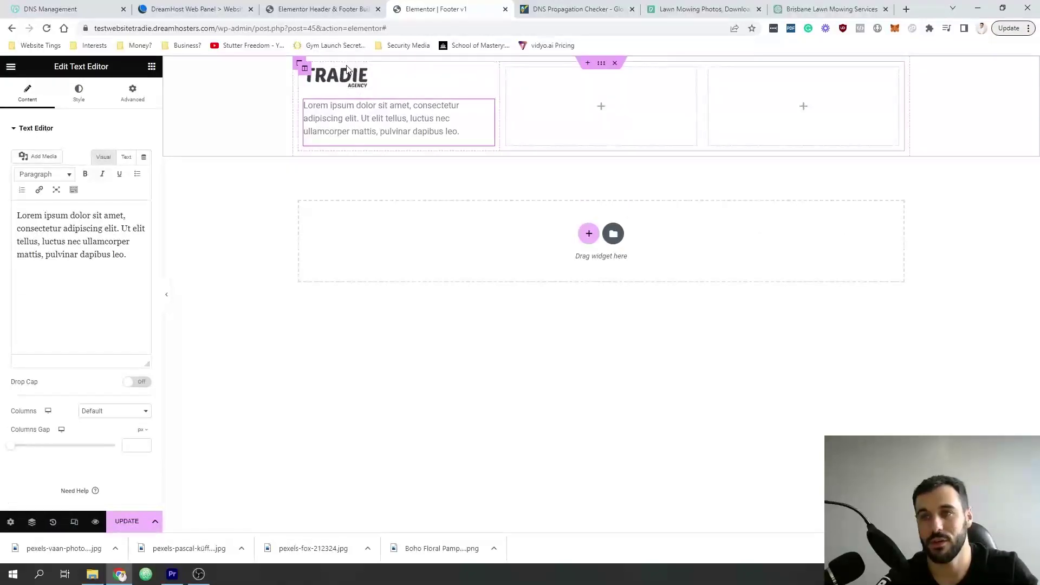
left_click_drag(130, 262, 17, 215)
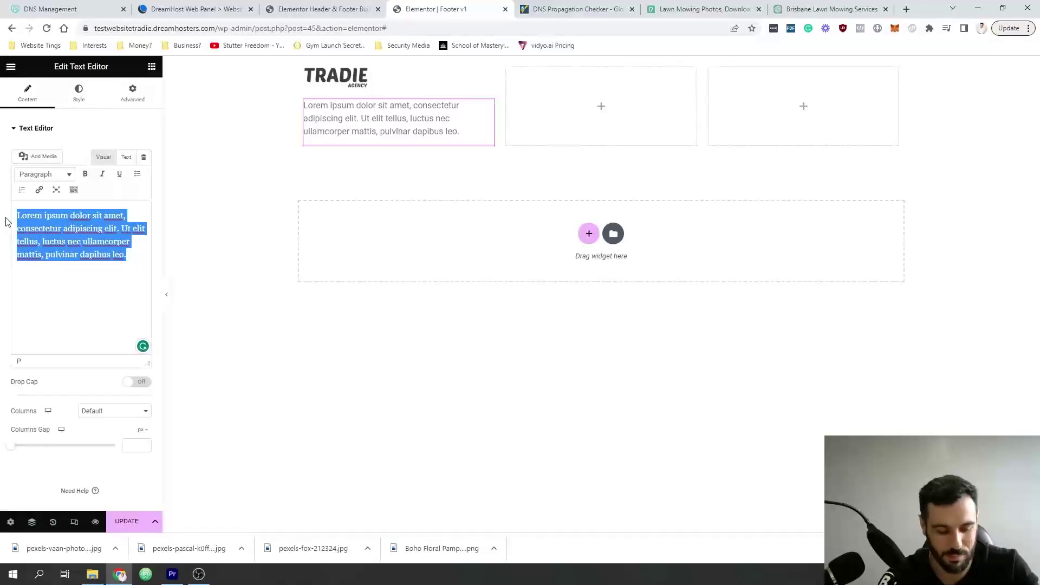
type("The absolute best")
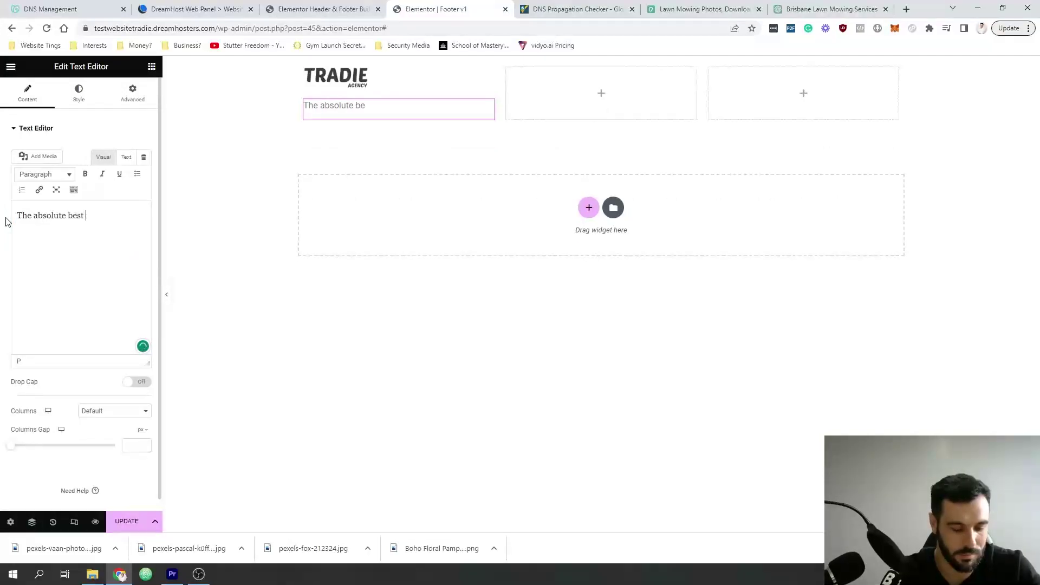
type("lawn mow")
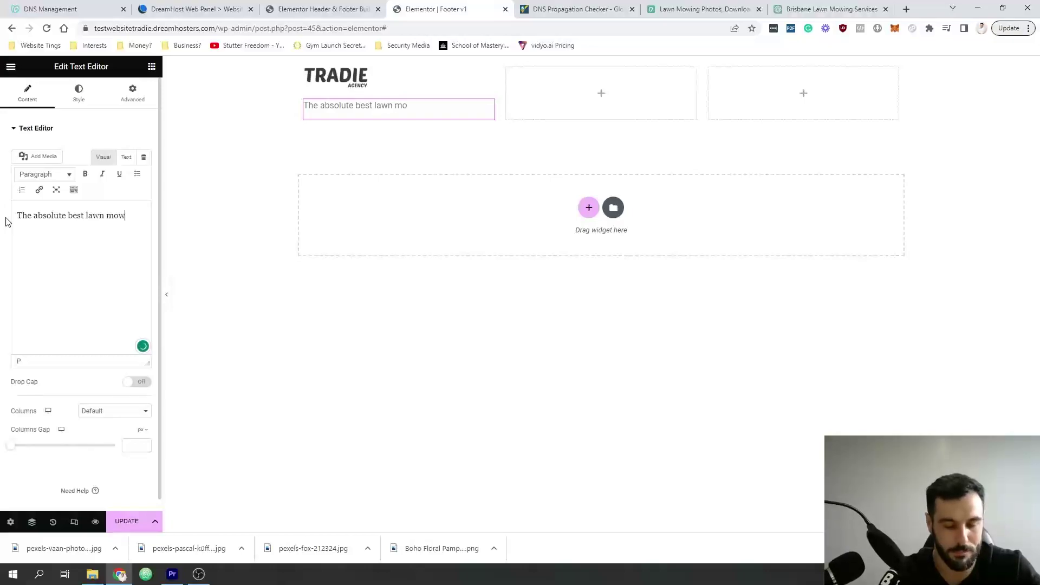
type("n lowing you will eve")
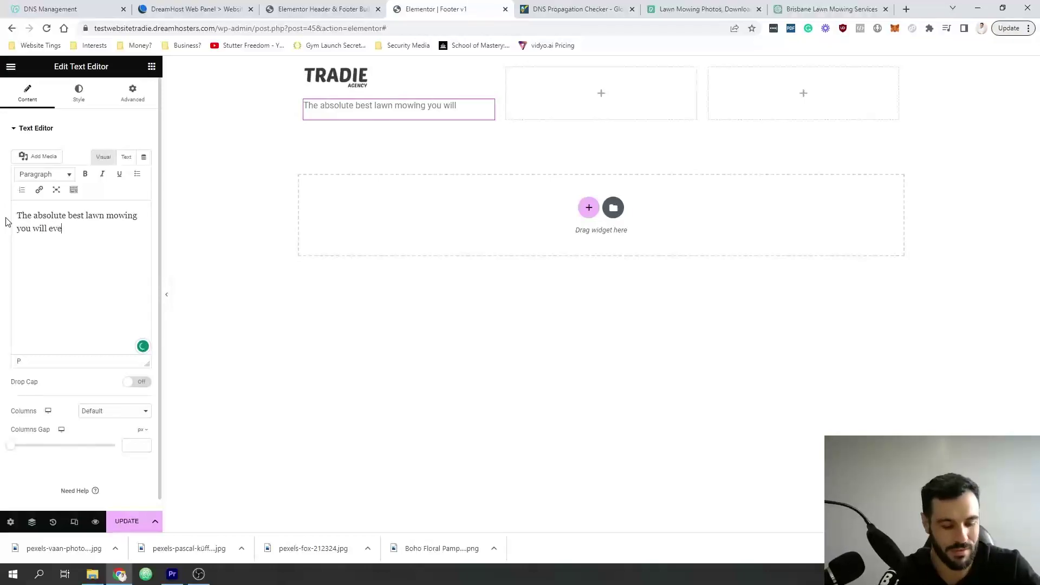
type(" in Brisbane.")
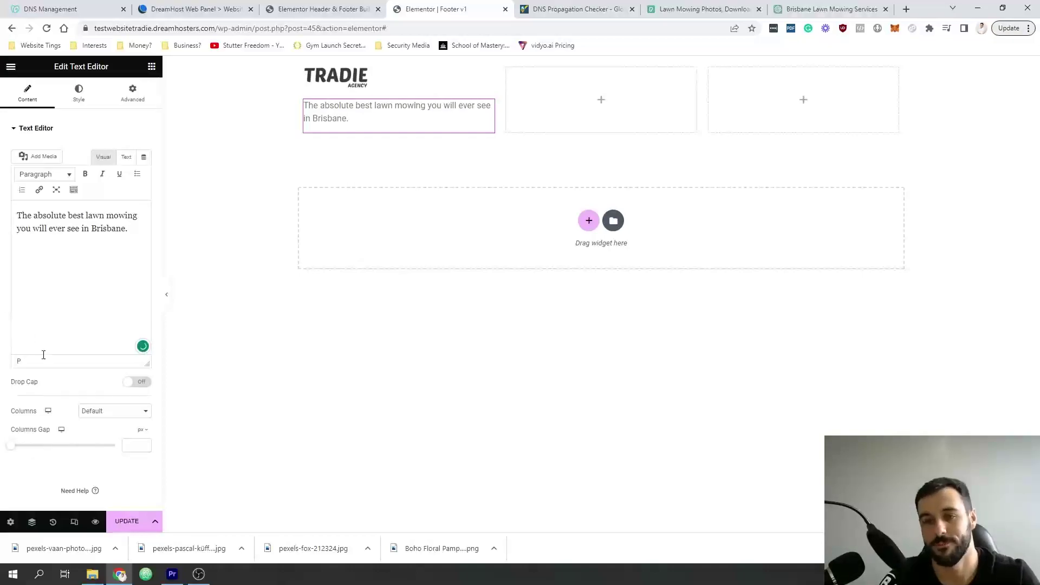
key("ctrl+s")
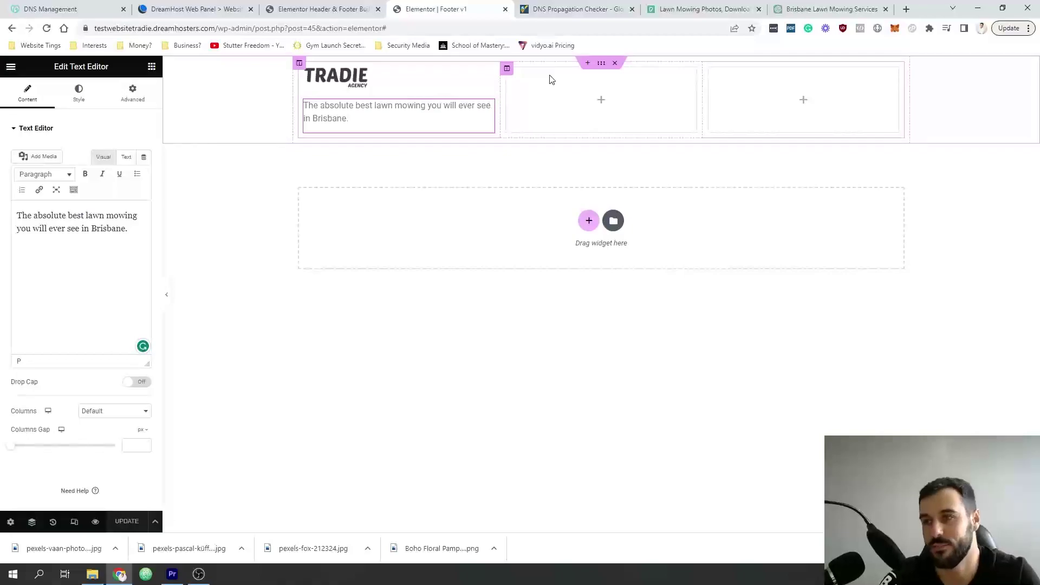
left_click(906, 9)
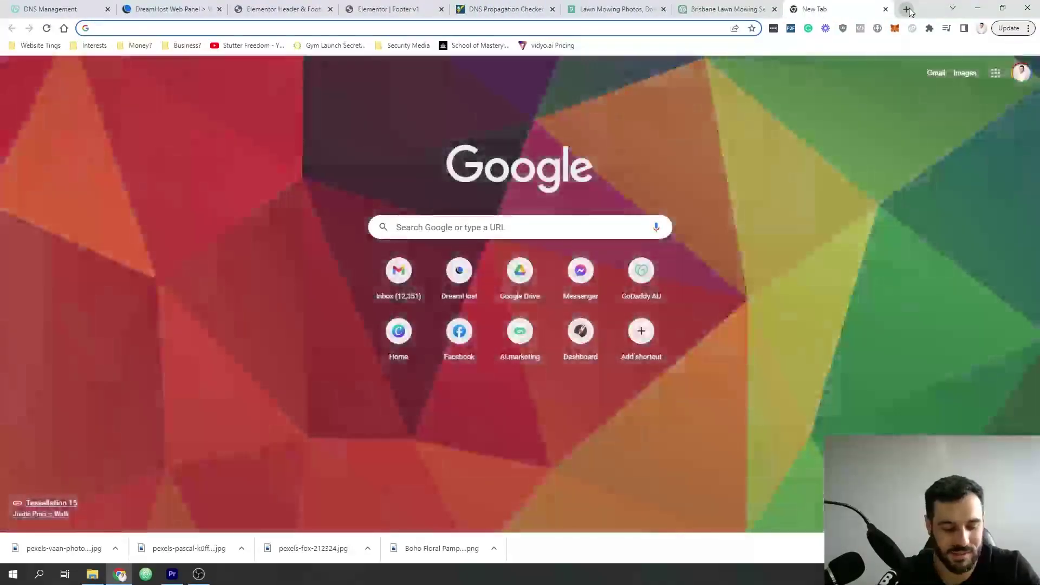
Step: Load the Gold Coast Tinting website's home address in the new tab
type("tinting")
key("Right")
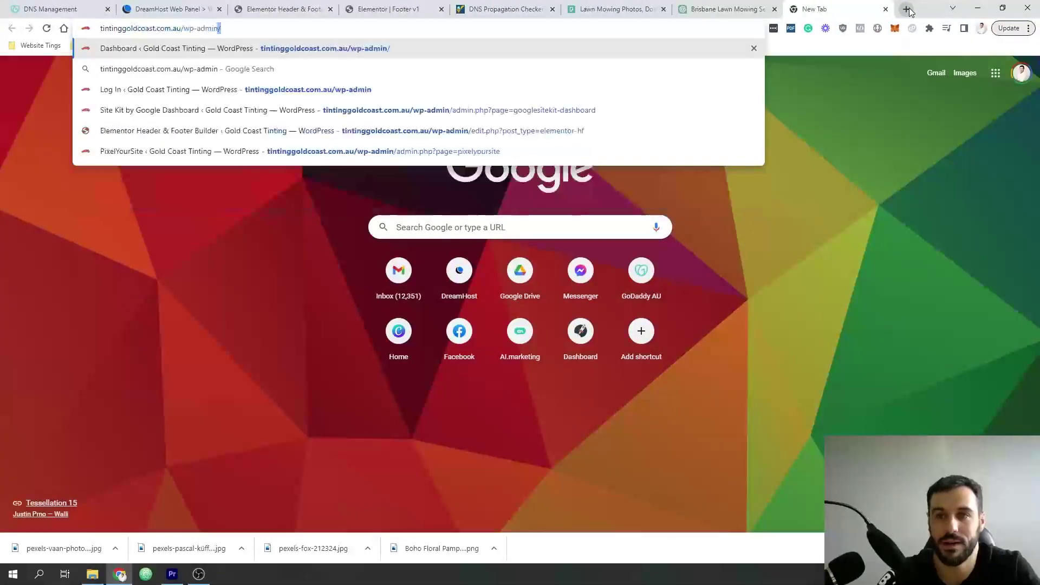
key("BackSpace")
key("BackSpace")
key("BackSpace")
key("BackSpace")
key("BackSpace")
key("BackSpace")
key("BackSpace")
key("BackSpace")
key("BackSpace")
key("BackSpace")
key("Return")
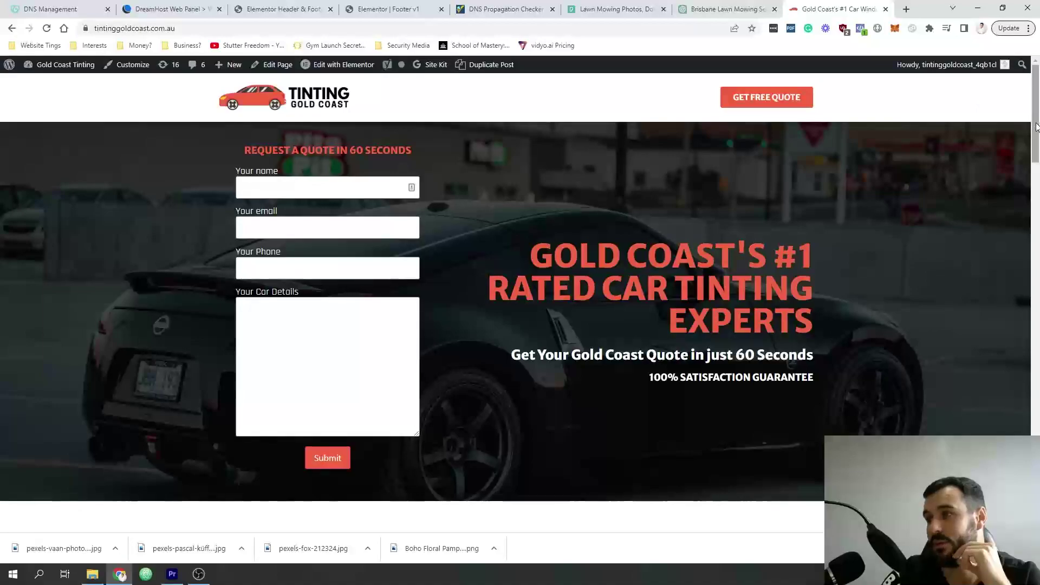
Step: Scroll to the site's footer and select the '© 2023 by Tinting Gold Coast.' copyright line
left_click_drag(1036, 126, 1036, 431)
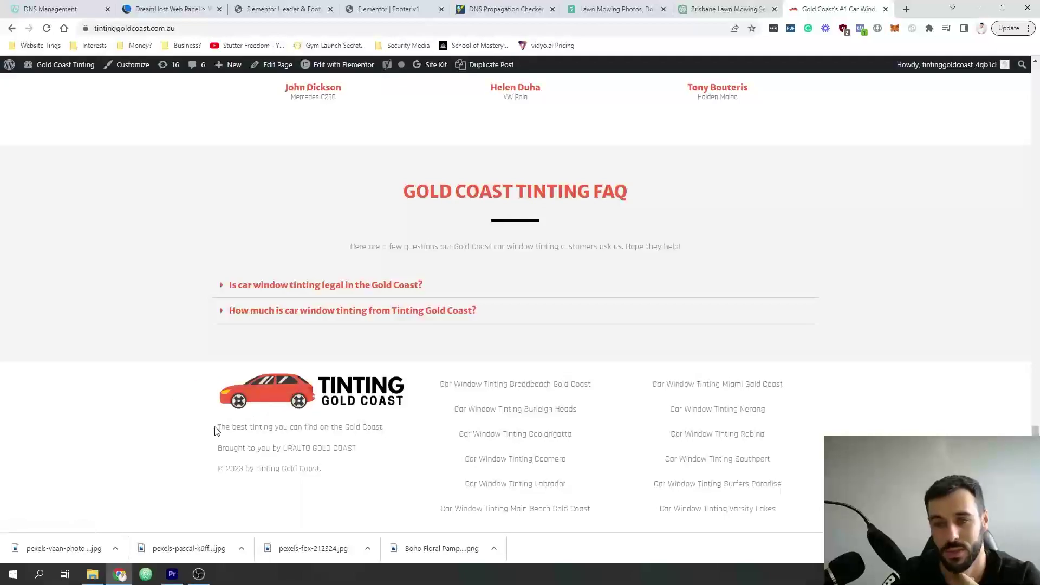
left_click_drag(215, 429, 387, 437)
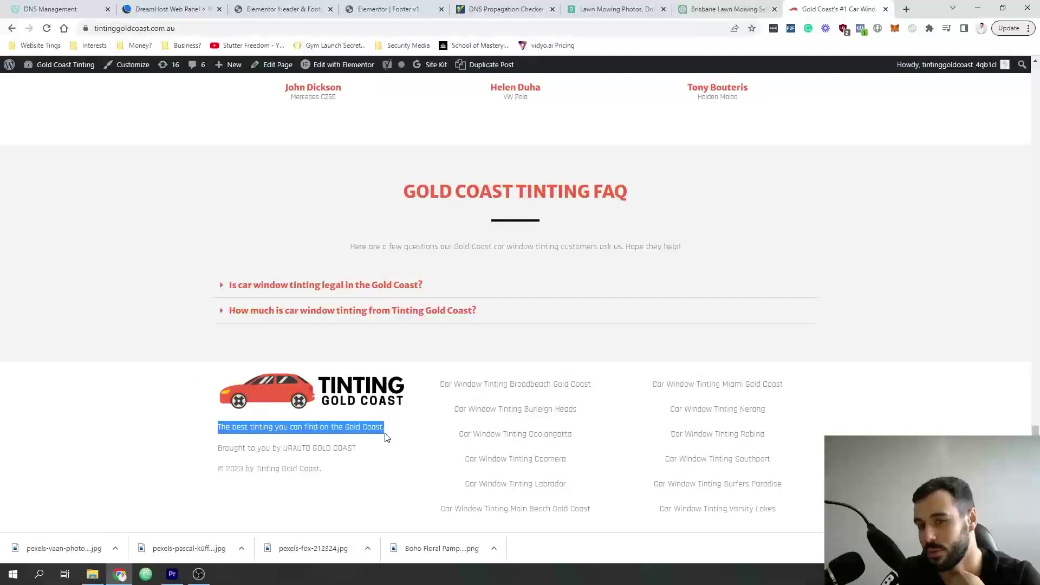
left_click(390, 441)
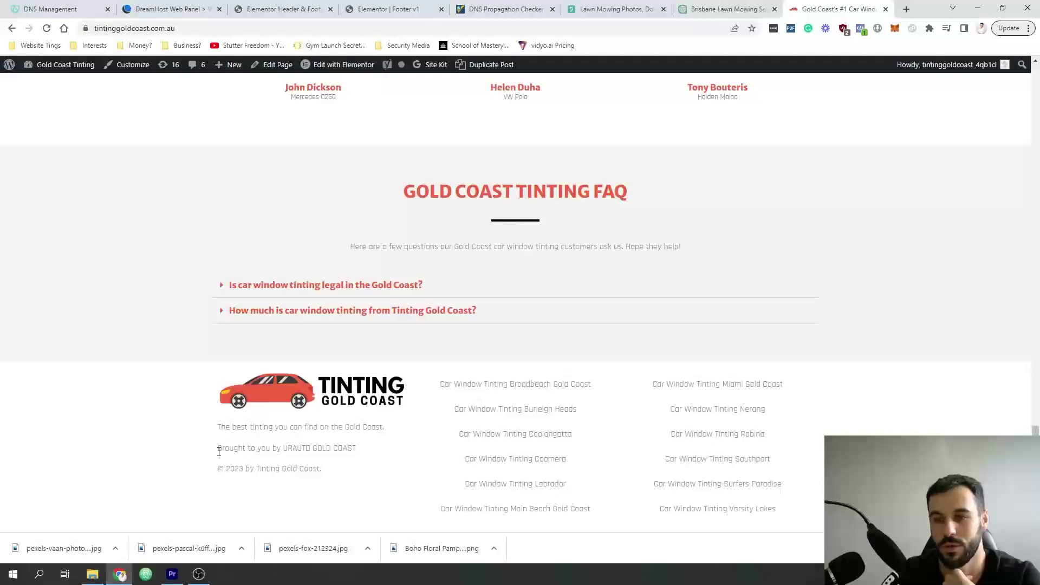
left_click_drag(218, 455, 346, 469)
left_click(357, 469)
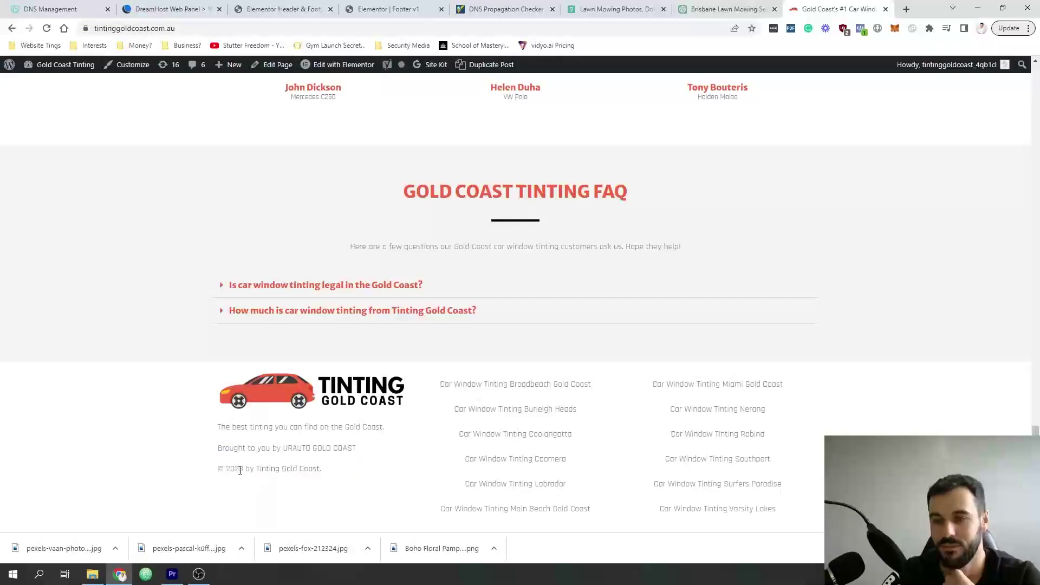
left_click_drag(213, 475, 329, 474)
key("ctrl+c")
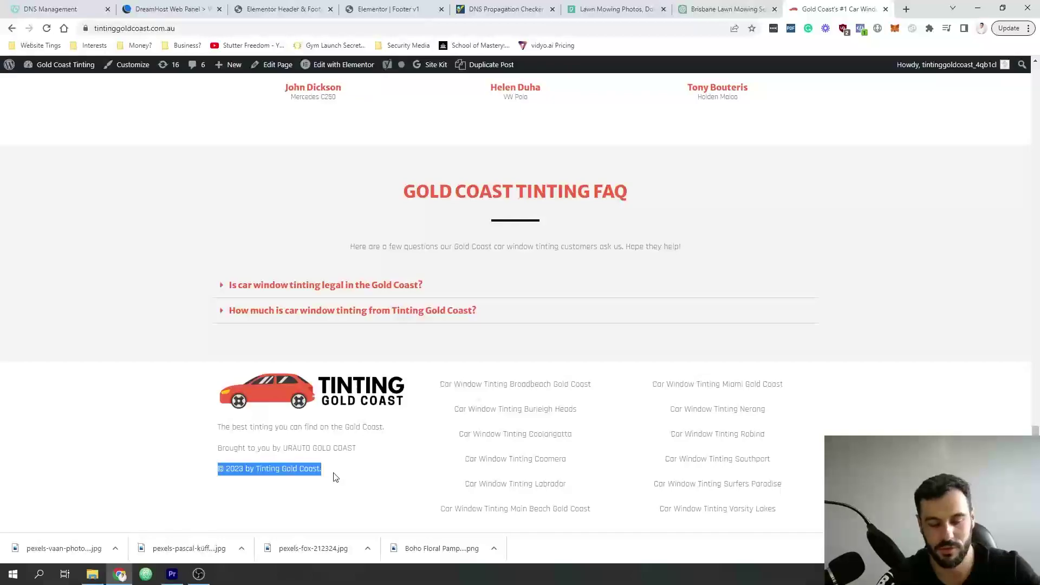
Step: Paste the copyright line under the tagline, change it to '© 2023 by Tradie Agency', and save
left_click(388, 8)
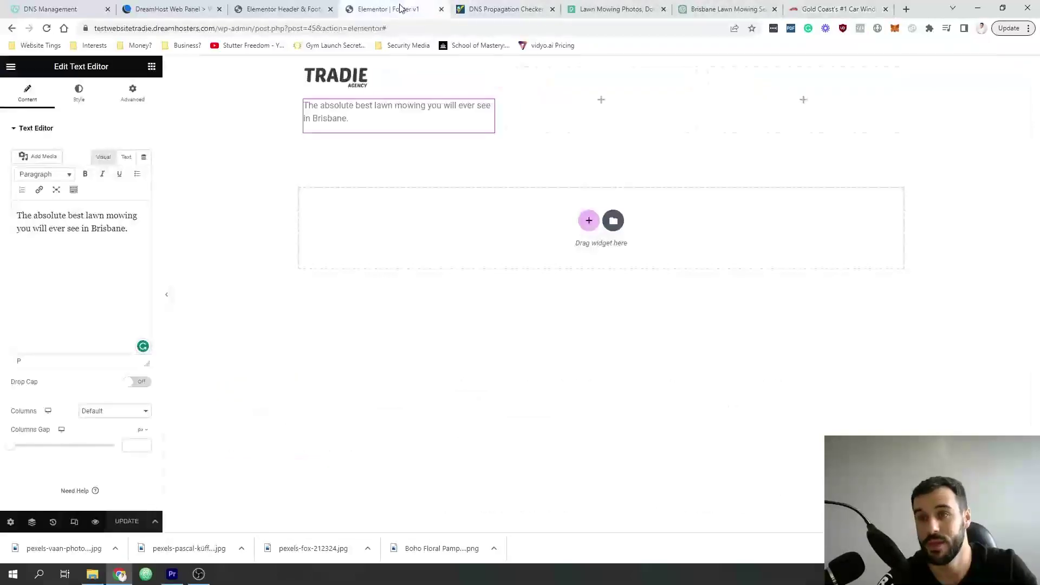
key("Return")
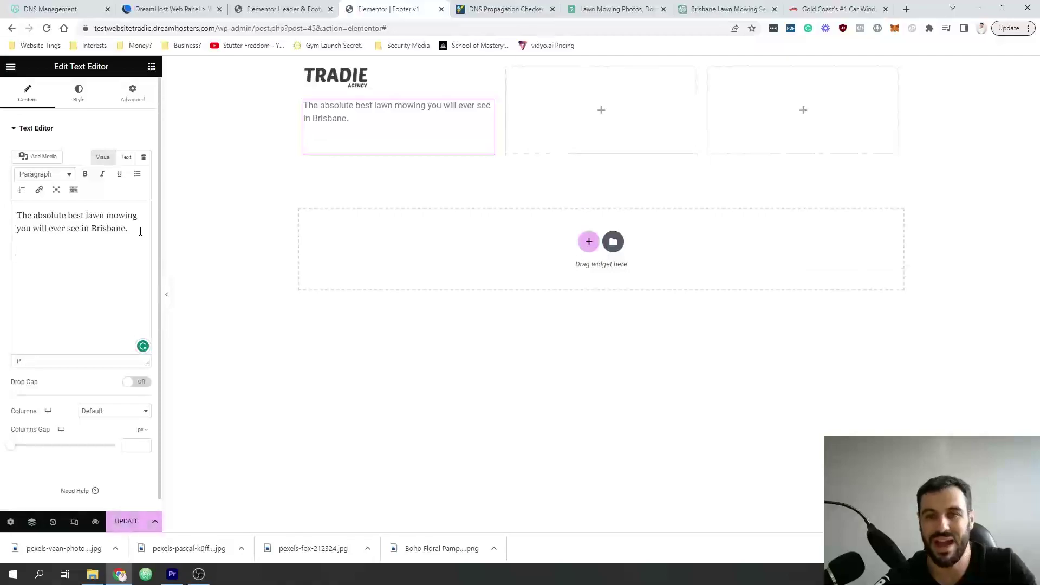
key("Return")
key("BackSpace")
key("ctrl+v")
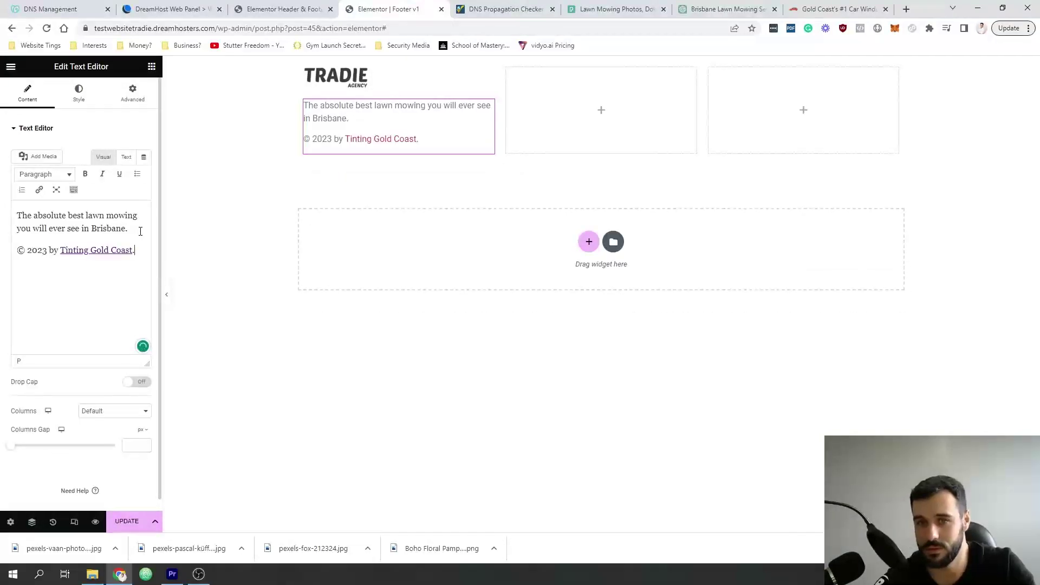
left_click_drag(136, 250, 51, 250)
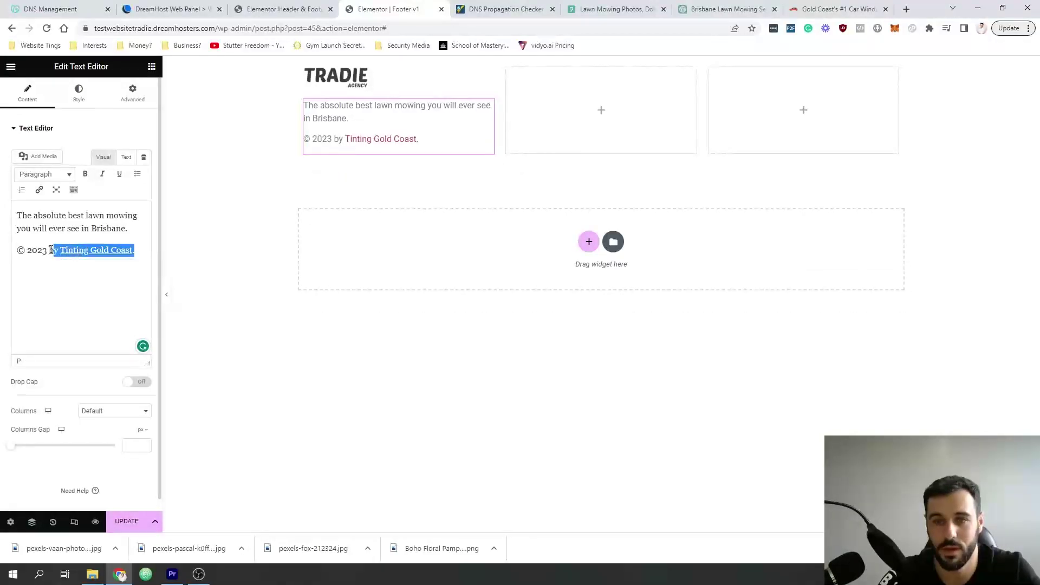
key("BackSpace")
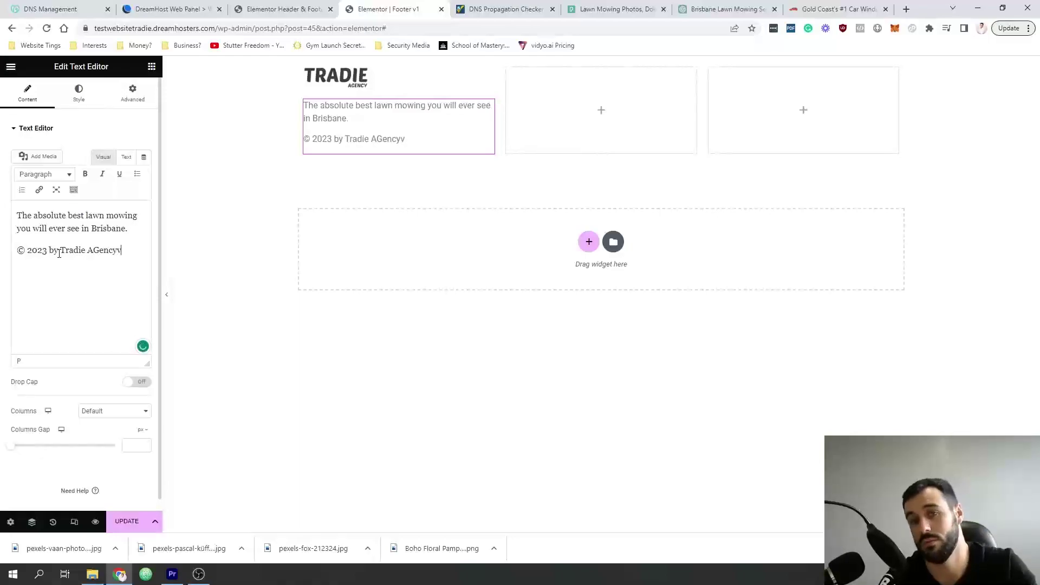
key("BackSpace")
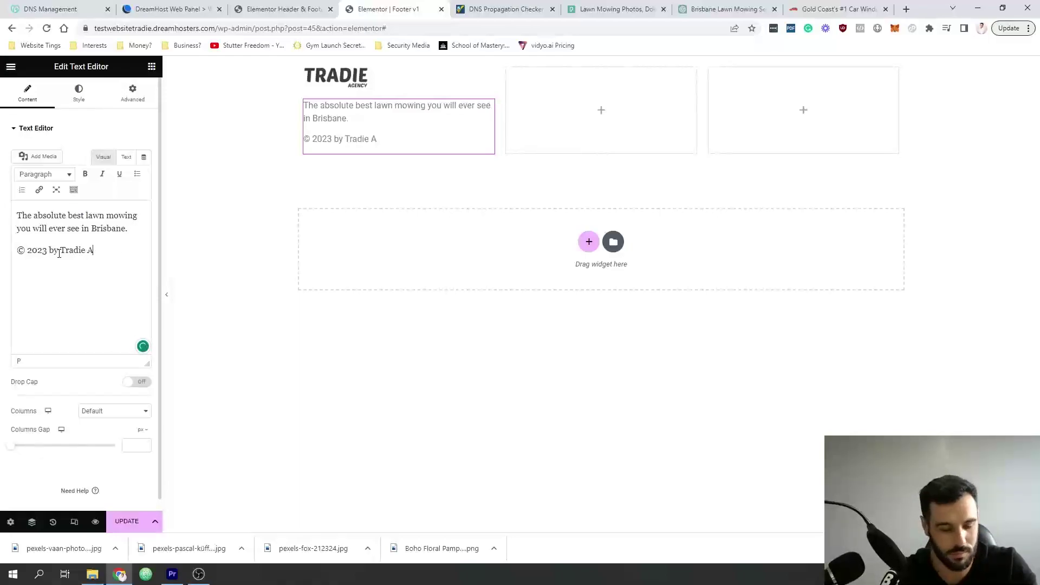
left_click(122, 524)
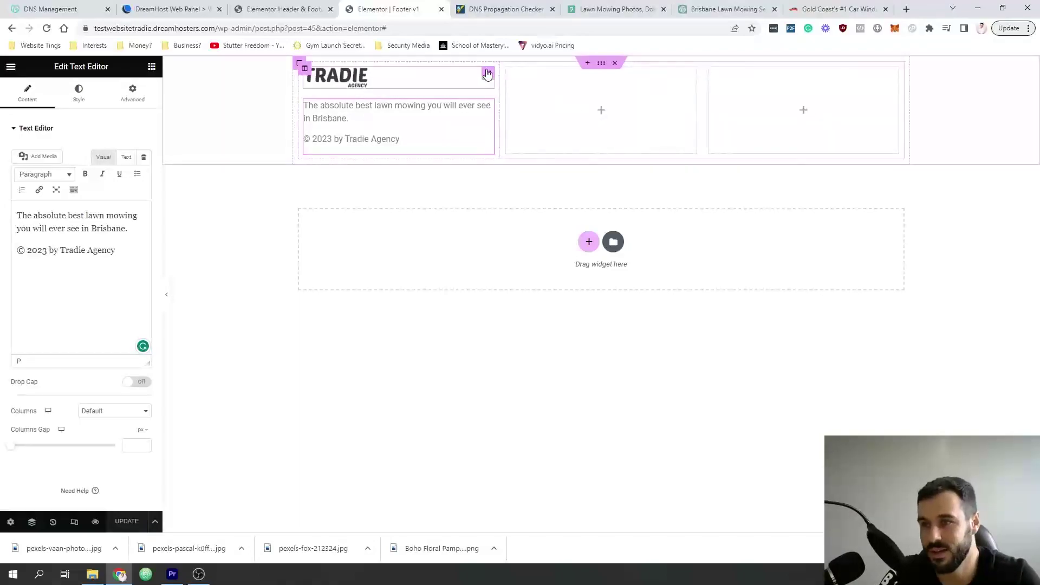
Step: Move the logo and footer text into the middle column, centre-align both, and update the footer
left_click_drag(466, 76, 596, 79)
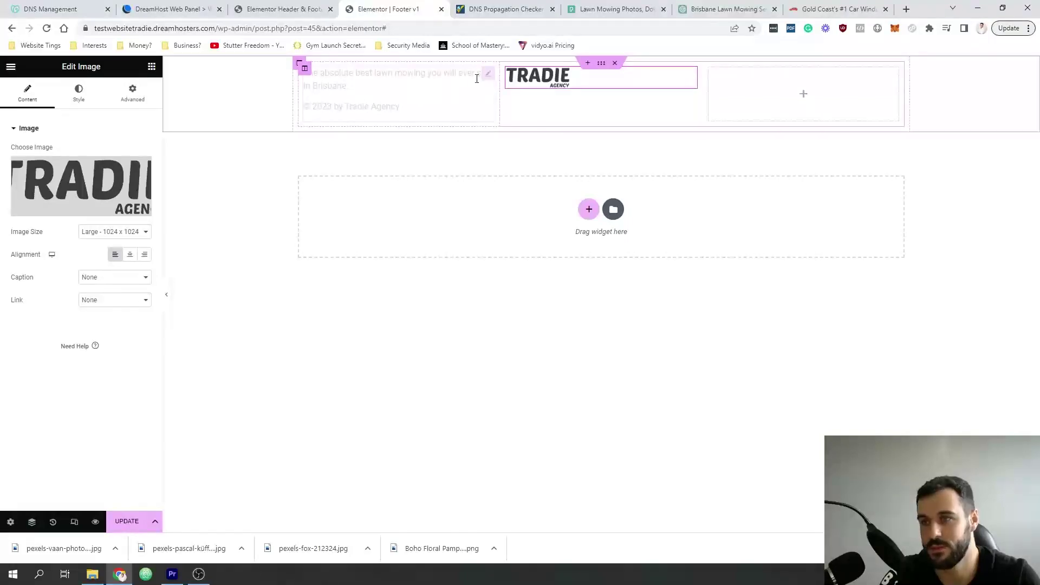
left_click_drag(484, 76, 593, 100)
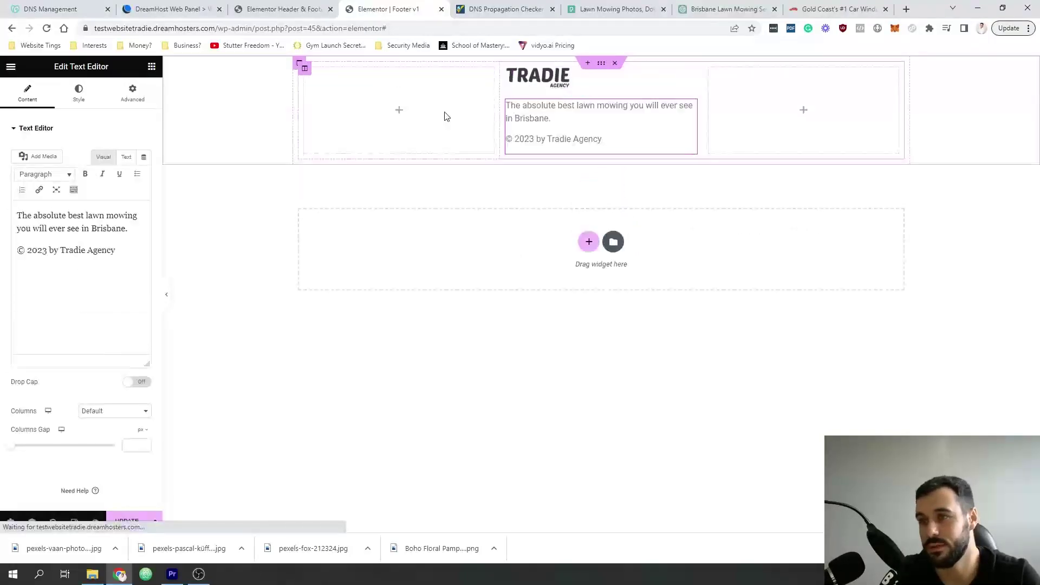
left_click(80, 102)
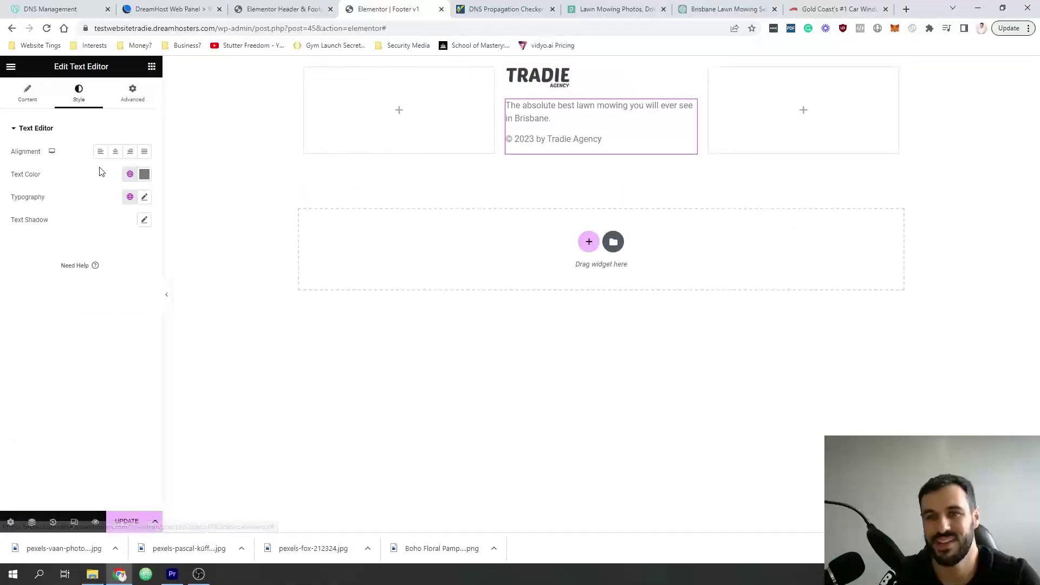
left_click(115, 151)
left_click(536, 77)
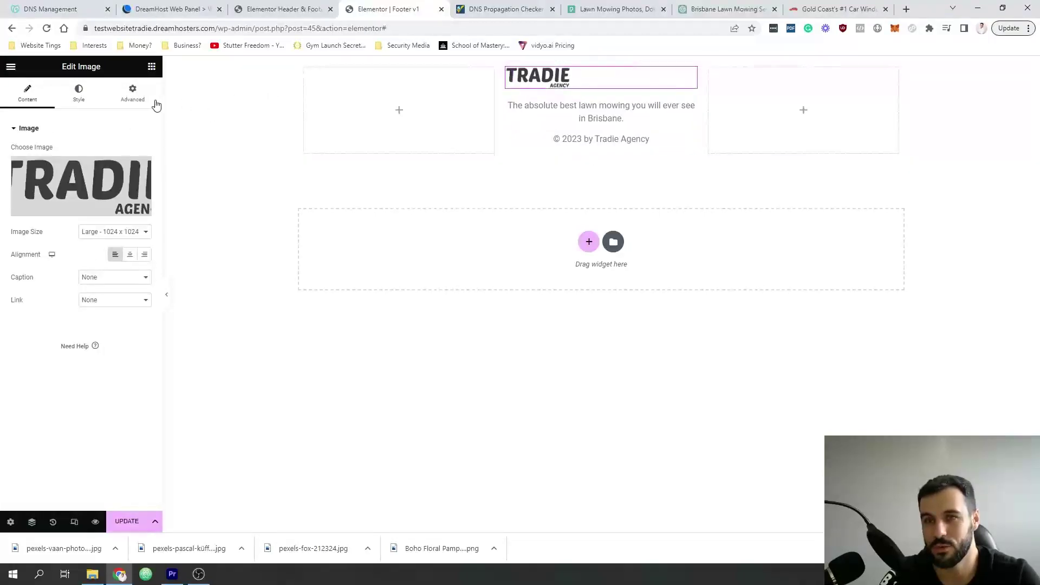
left_click(83, 100)
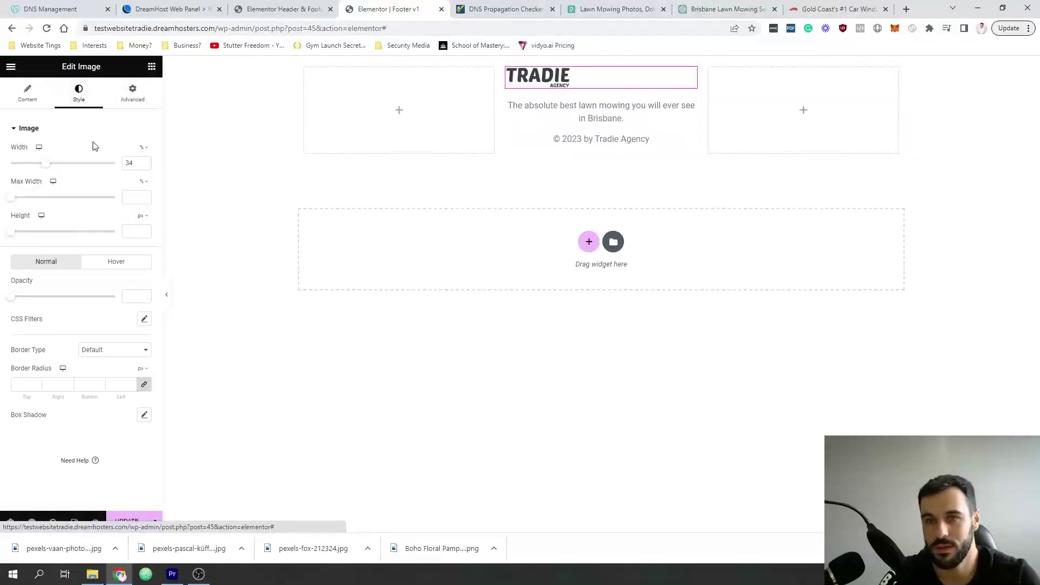
left_click(32, 96)
left_click(130, 255)
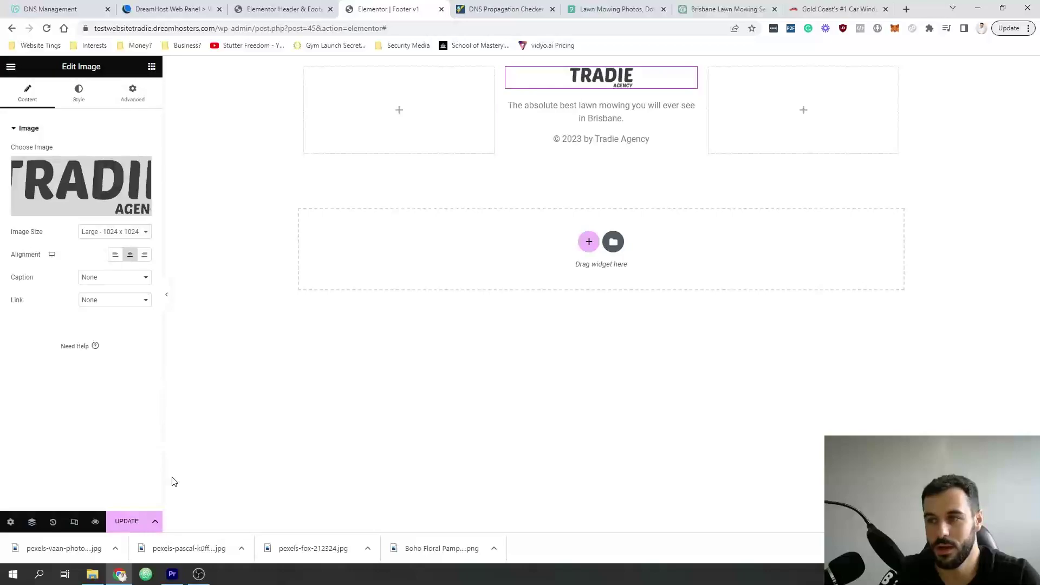
left_click(146, 526)
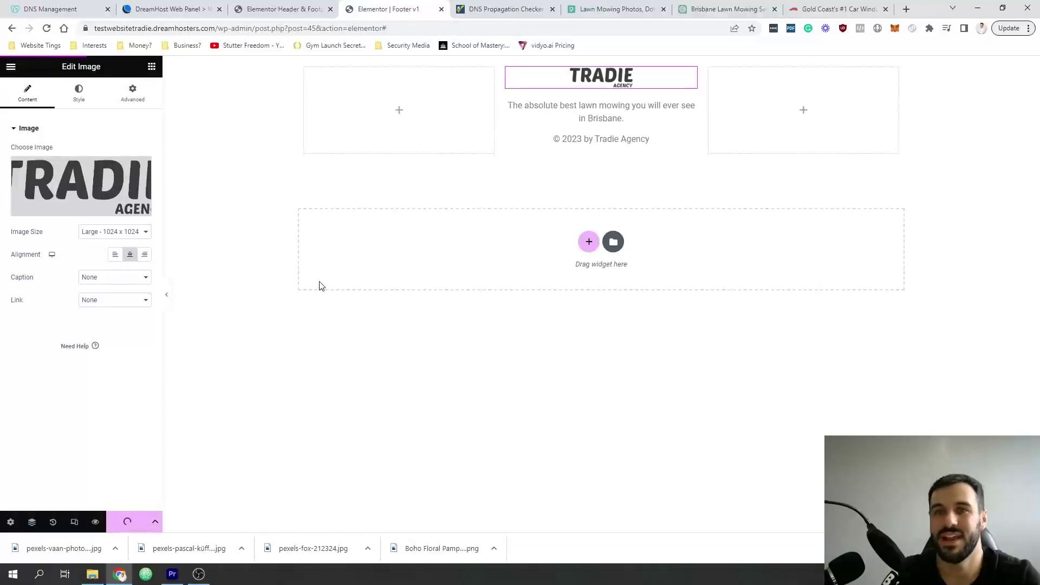
left_click_drag(219, 28, 75, 36)
Step: Load the live site homepage in a new tab using the copied site address
key("ctrl+c")
key("ctrl+t")
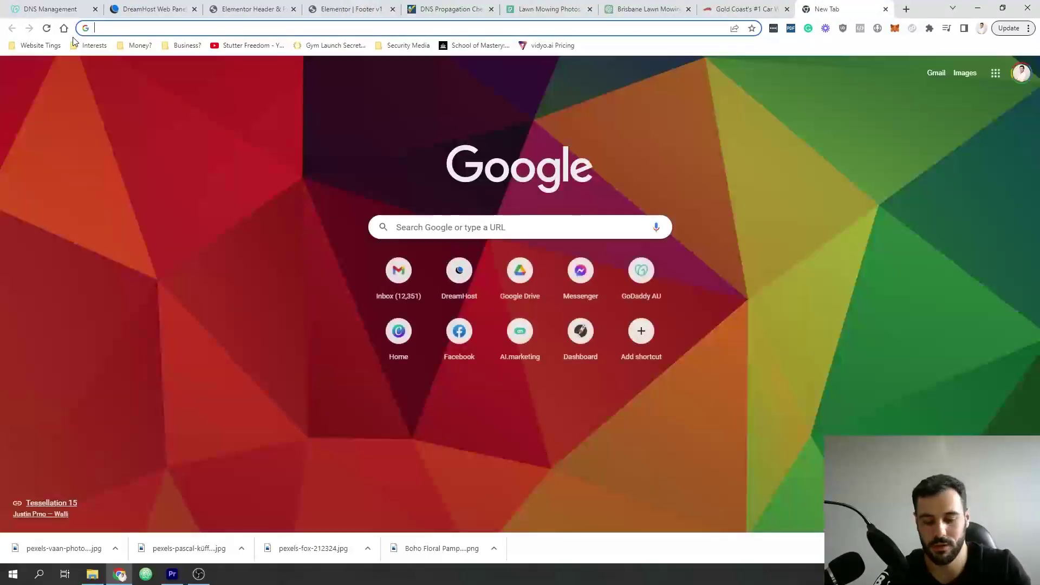
key("ctrl+v")
key("Return")
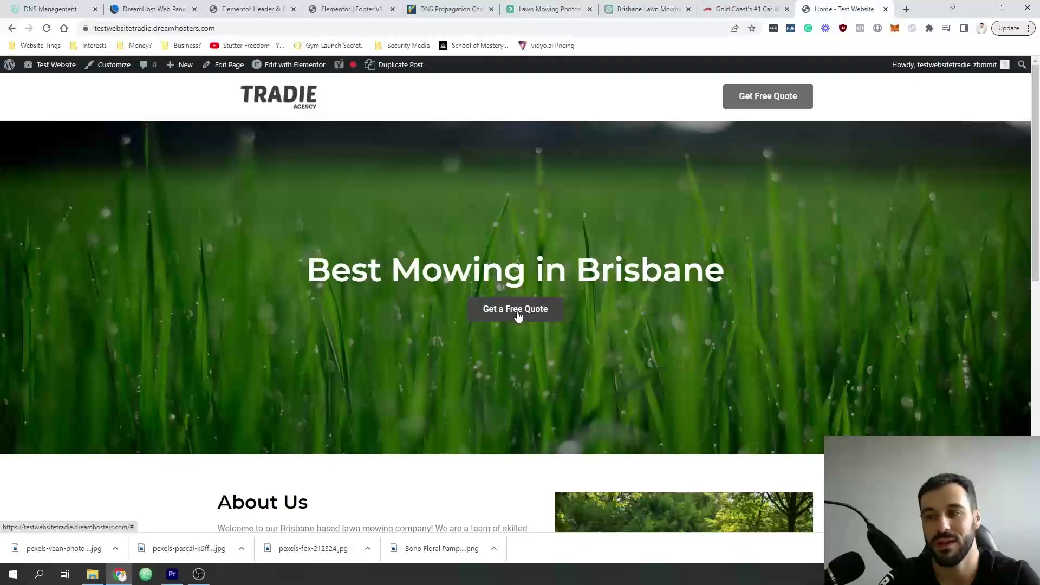
Step: Scroll through the homepage down to the new footer, then return to the Header & Footer templates list
scroll(495, 324, "down", 5)
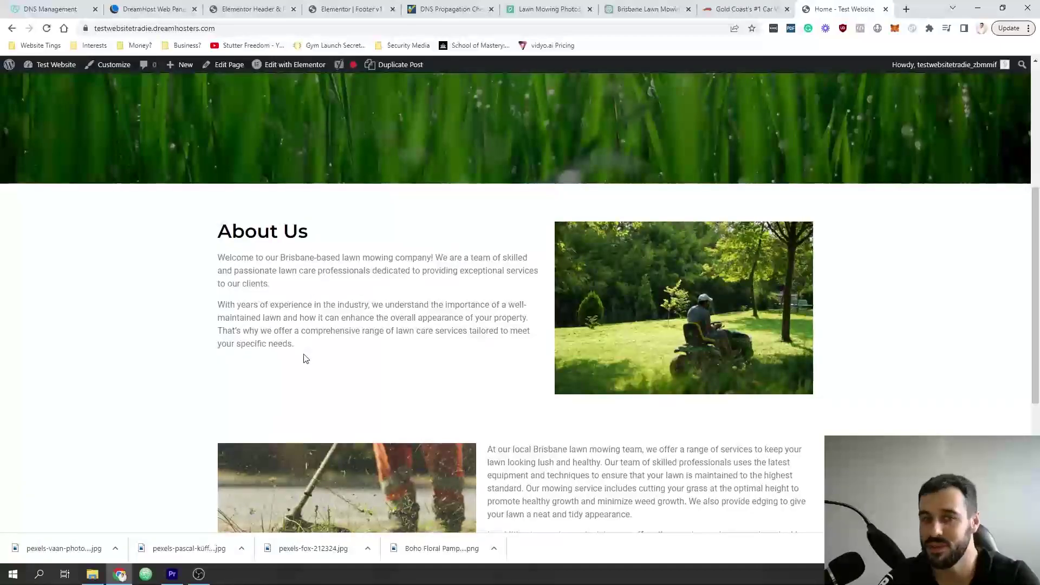
scroll(305, 358, "down", 5)
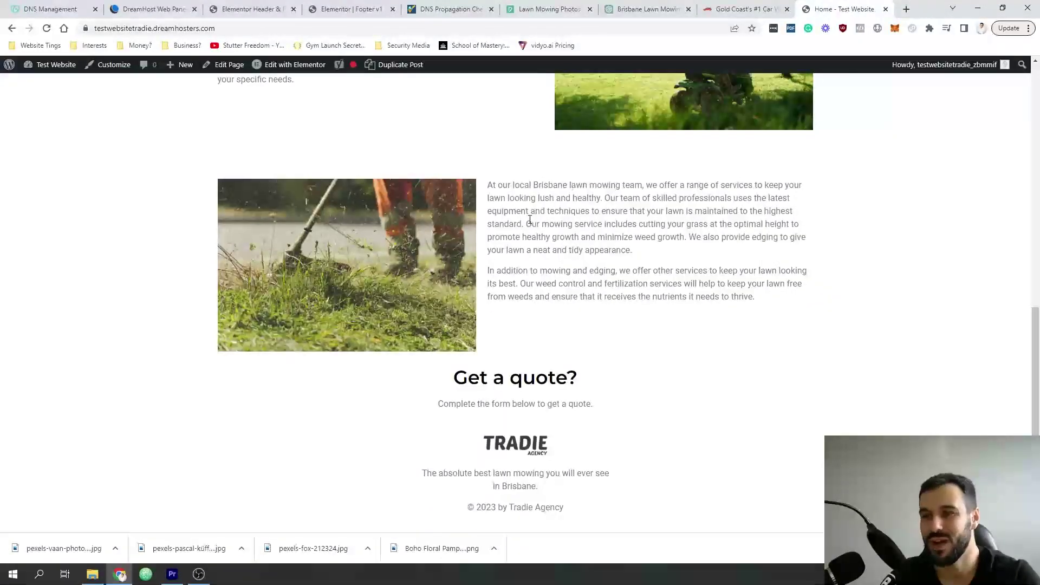
scroll(564, 184, "up", 4)
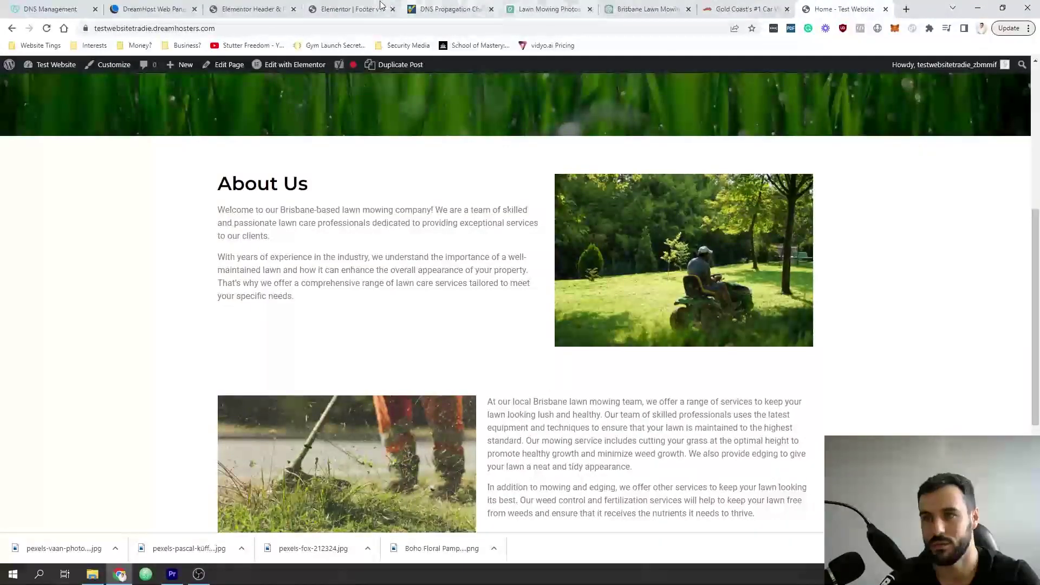
left_click(341, 9)
left_click(247, 7)
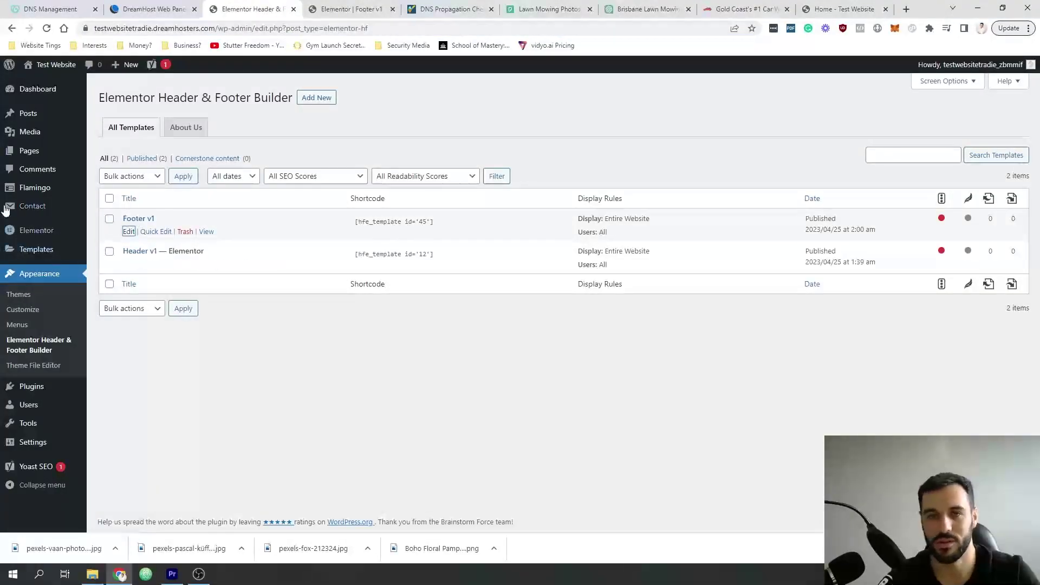
Step: From All Pages, open the Home page's Edit with Elementor link in a new tab and switch to it
mouse_move(30, 152)
left_click(111, 152)
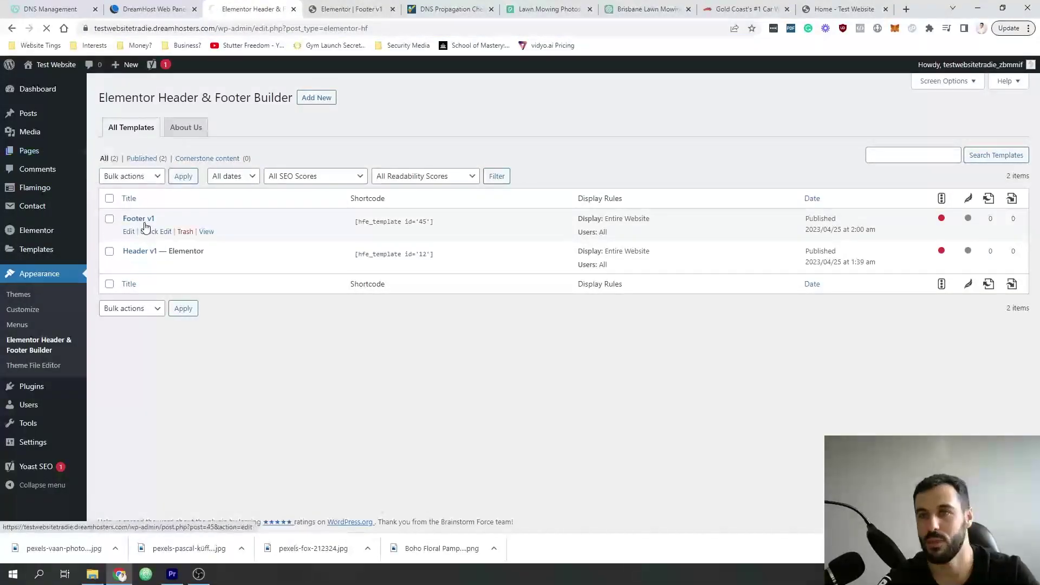
right_click(355, 186)
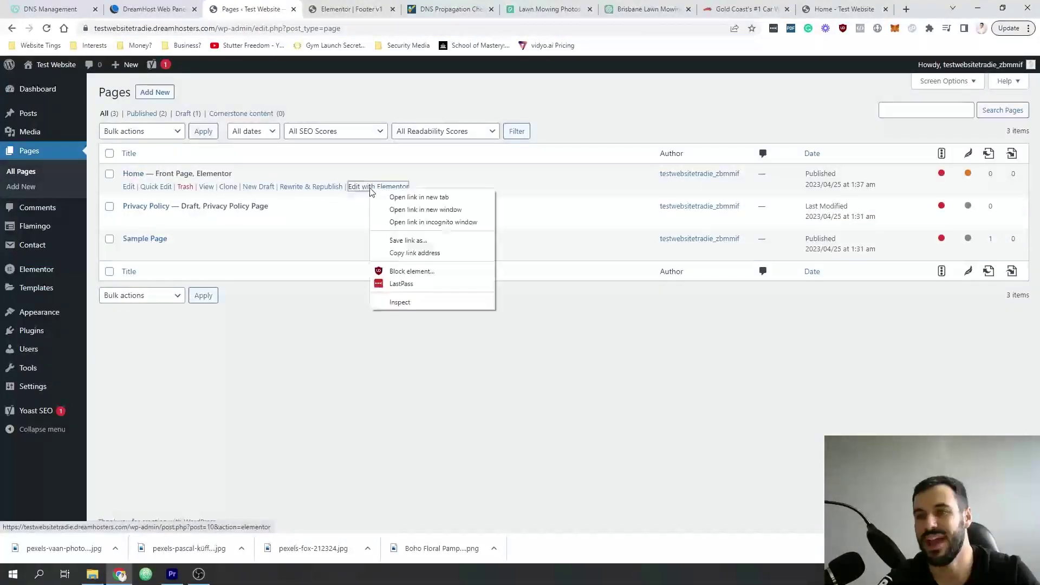
left_click(393, 197)
left_click(333, 7)
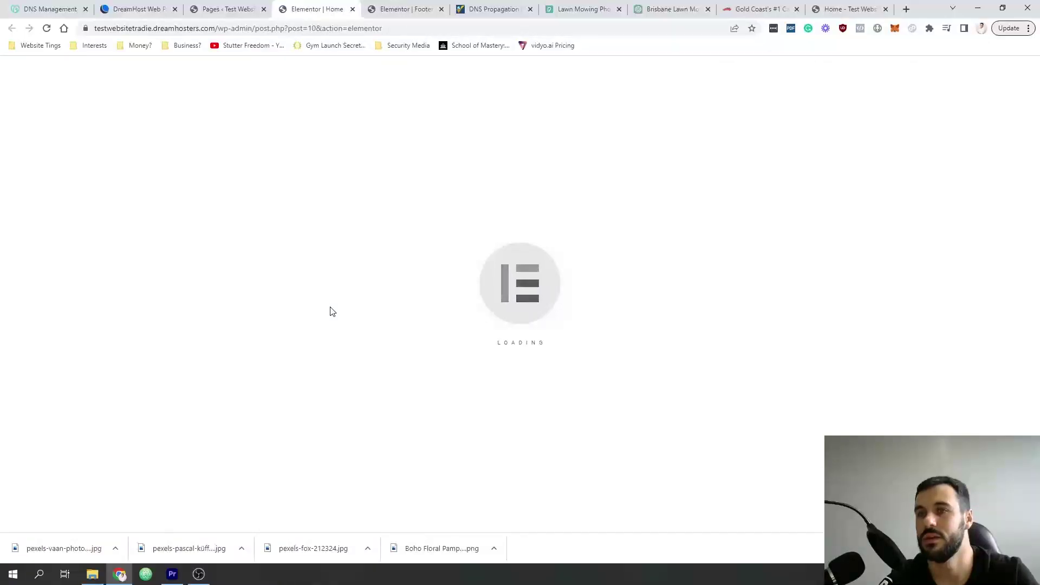
Step: Duplicate the About Us heading into the lower text column, rename it 'Services', and save the page
scroll(337, 344, "down", 10)
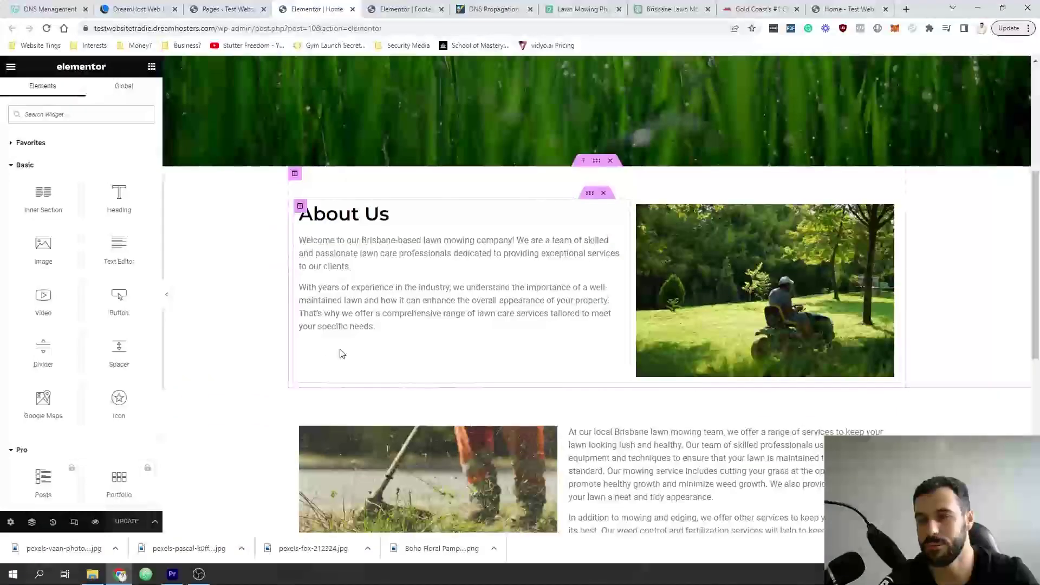
scroll(560, 249, "down", 2)
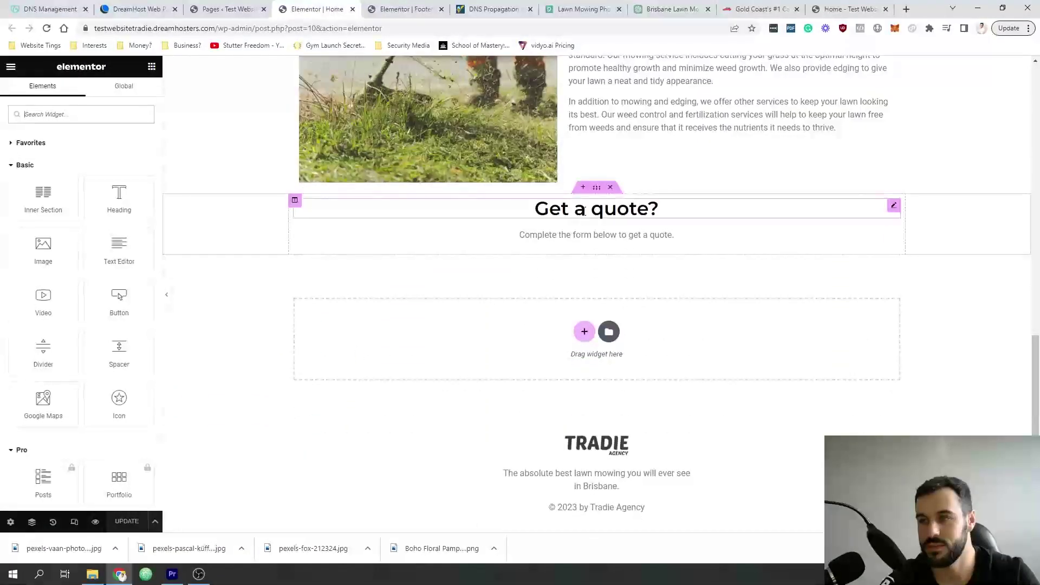
scroll(558, 237, "up", 7)
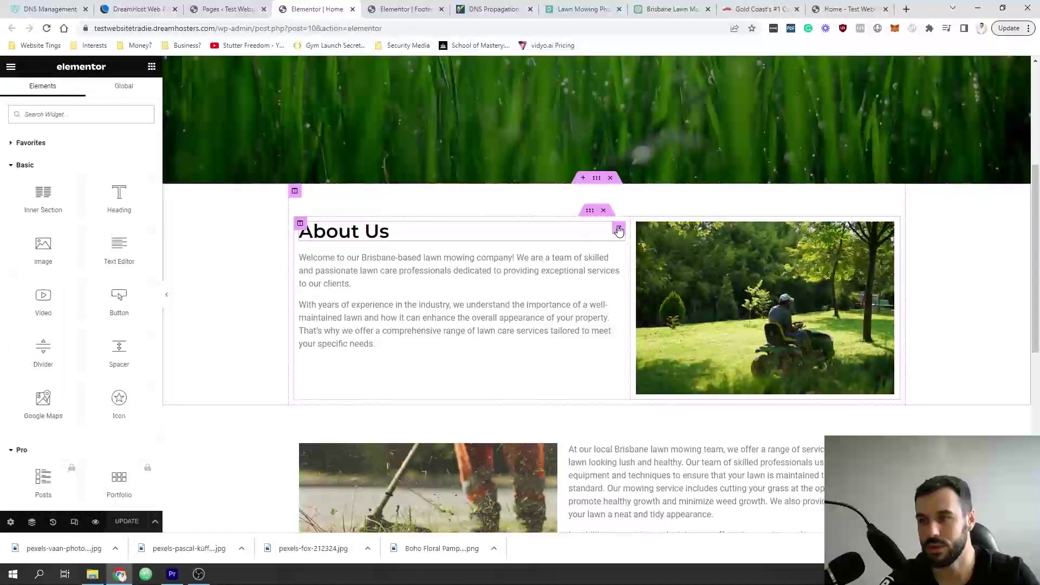
right_click(621, 229)
left_click(646, 254)
left_click_drag(358, 257, 611, 447)
triple_click(616, 454)
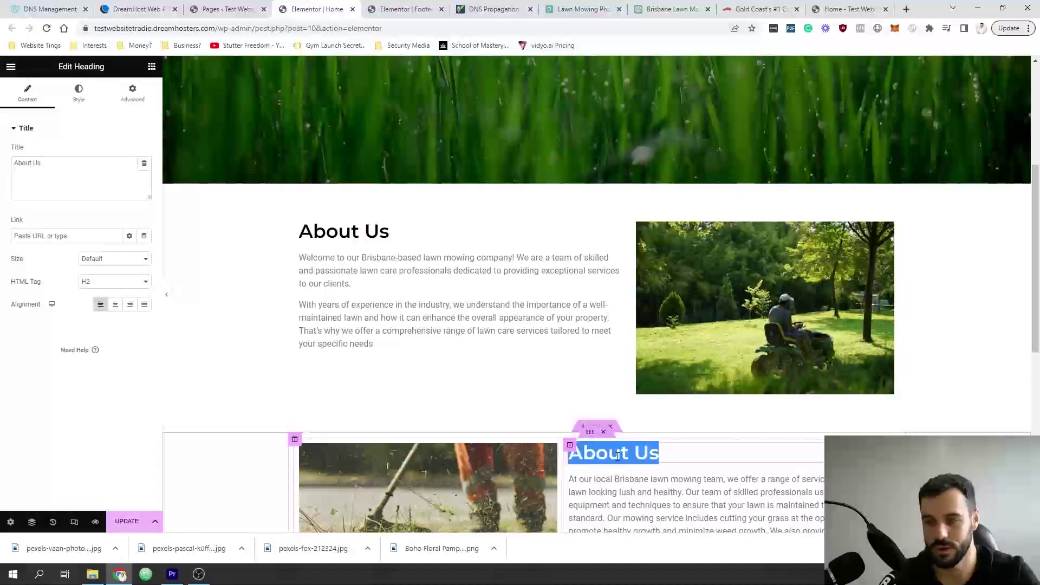
type("Services")
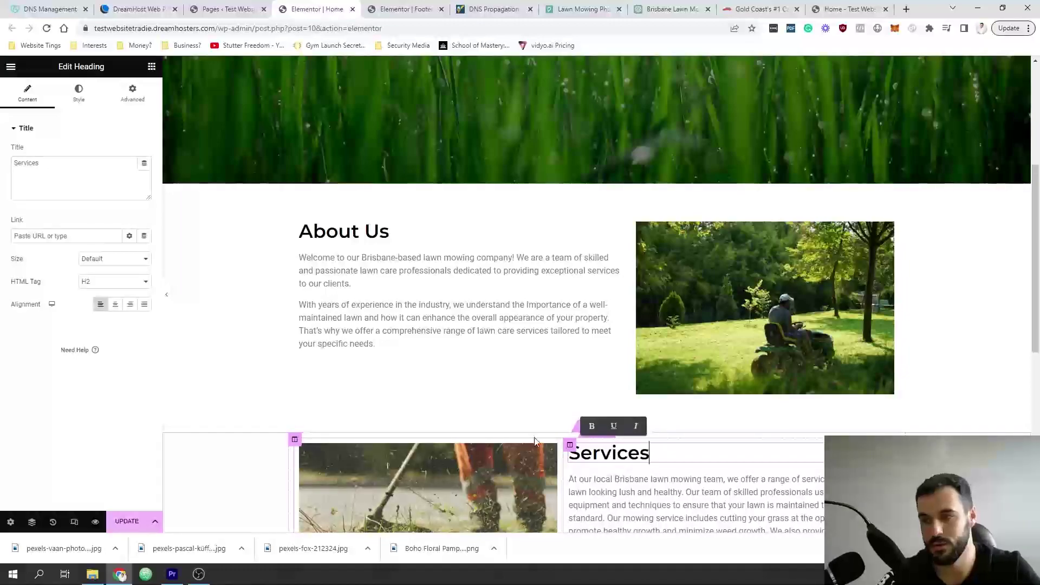
left_click(126, 523)
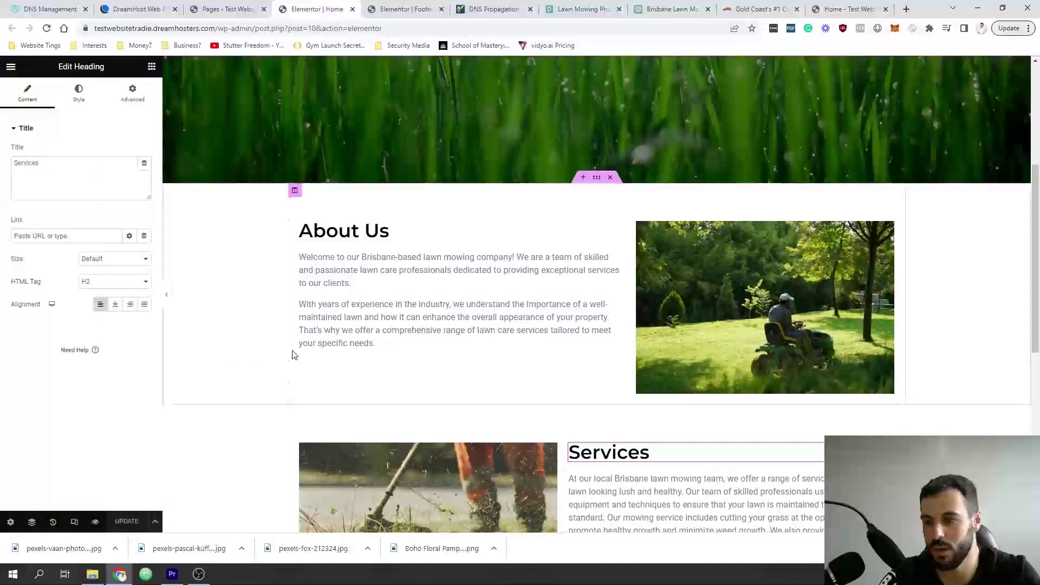
Step: Switch to the live homepage tab
scroll(295, 361, "down", 10)
scroll(298, 363, "up", 12)
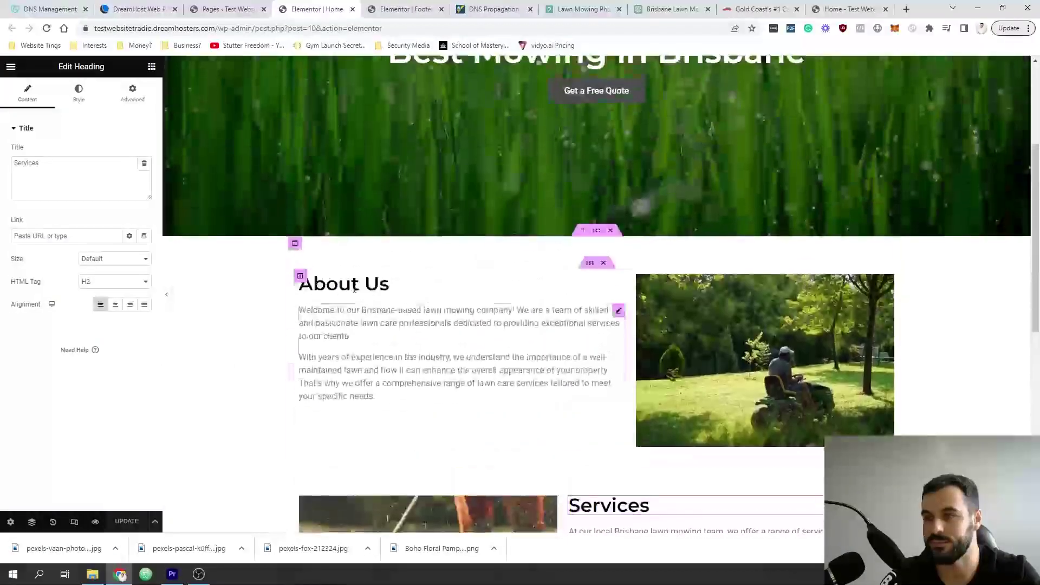
left_click(820, 7)
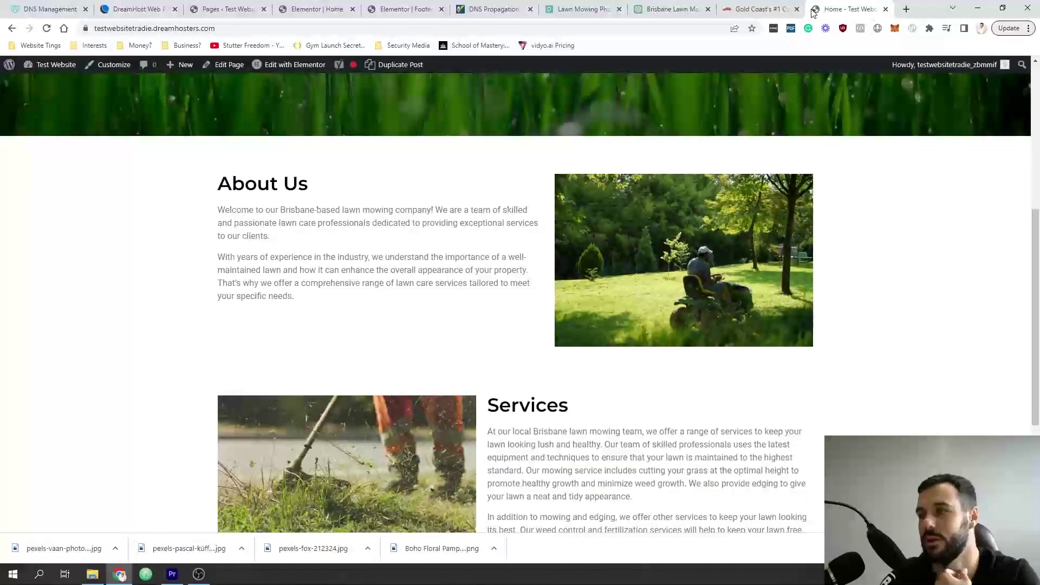
Step: Move from the live homepage to the admin Pages list and launch the Customizer for Test Website
scroll(606, 327, "up", 6)
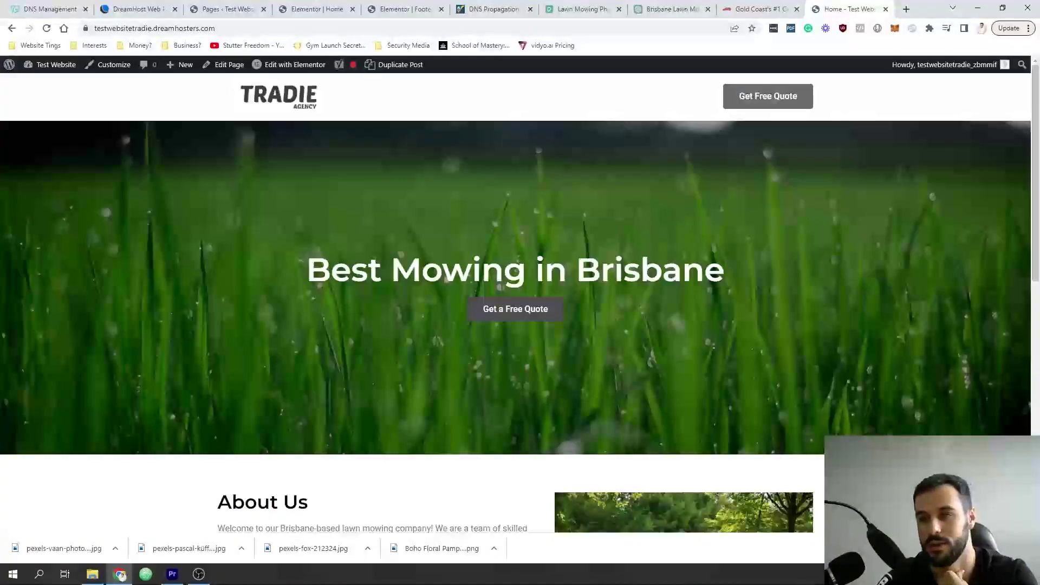
left_click(219, 7)
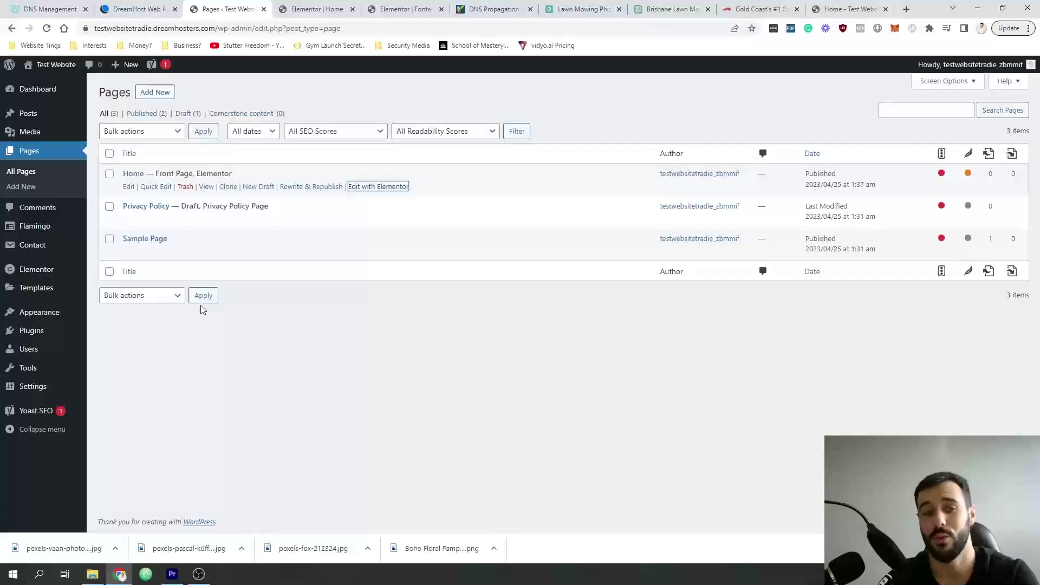
mouse_move(48, 313)
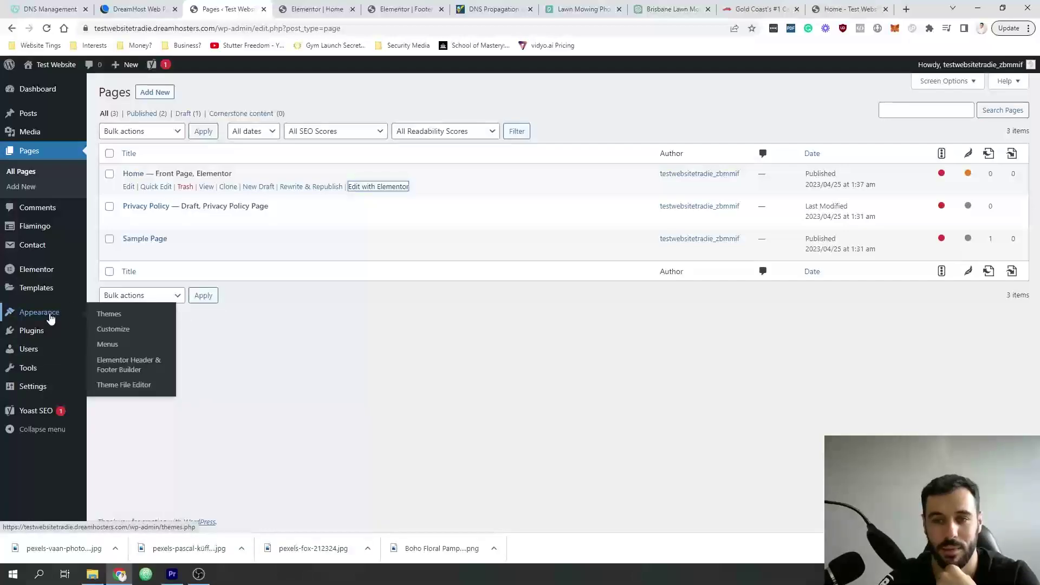
left_click(113, 334)
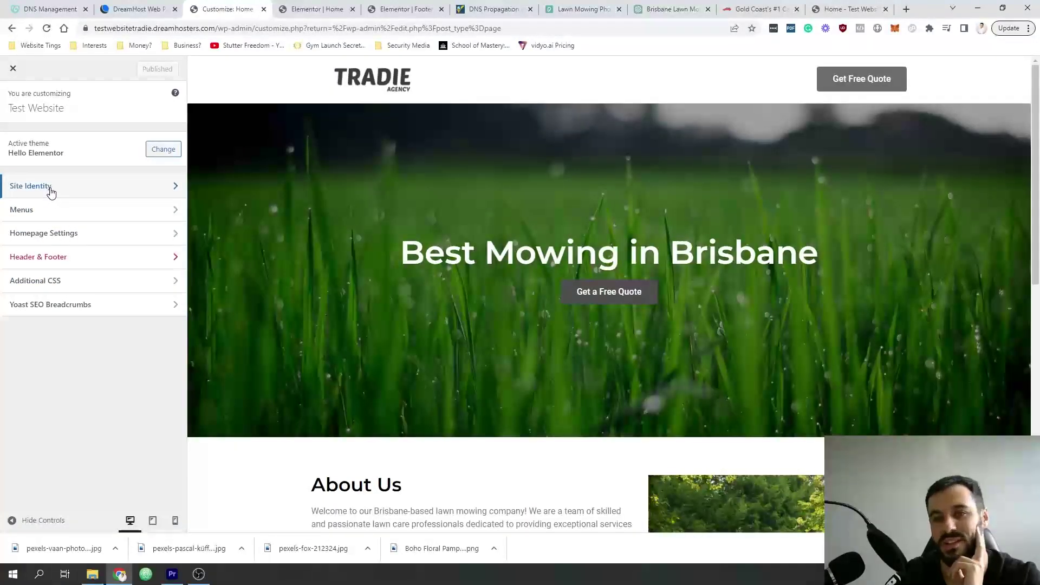
Step: Upload A (2).png as the Site Identity site icon, publish it, and return to the homepage
left_click(51, 191)
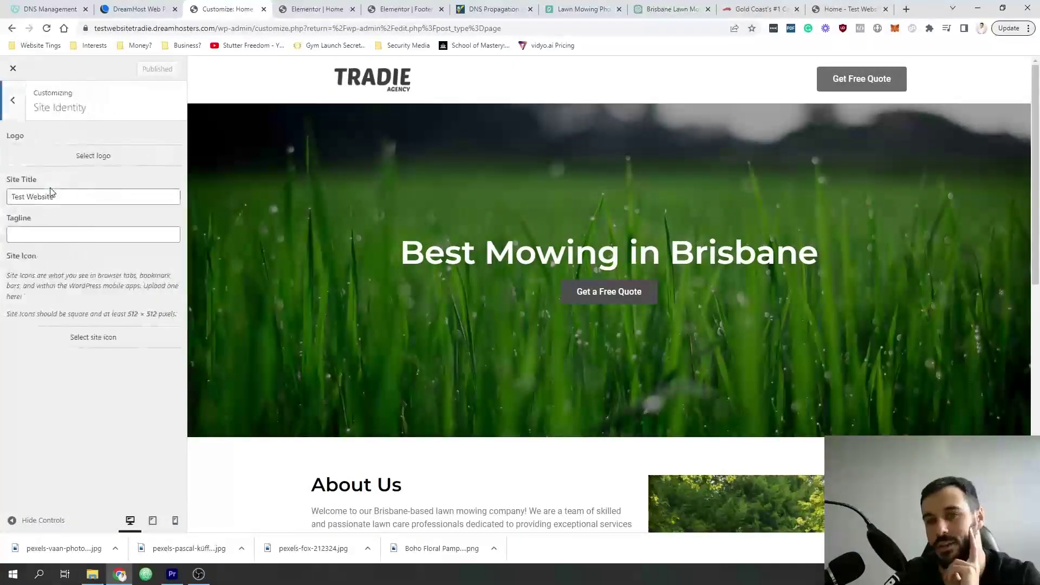
left_click(101, 339)
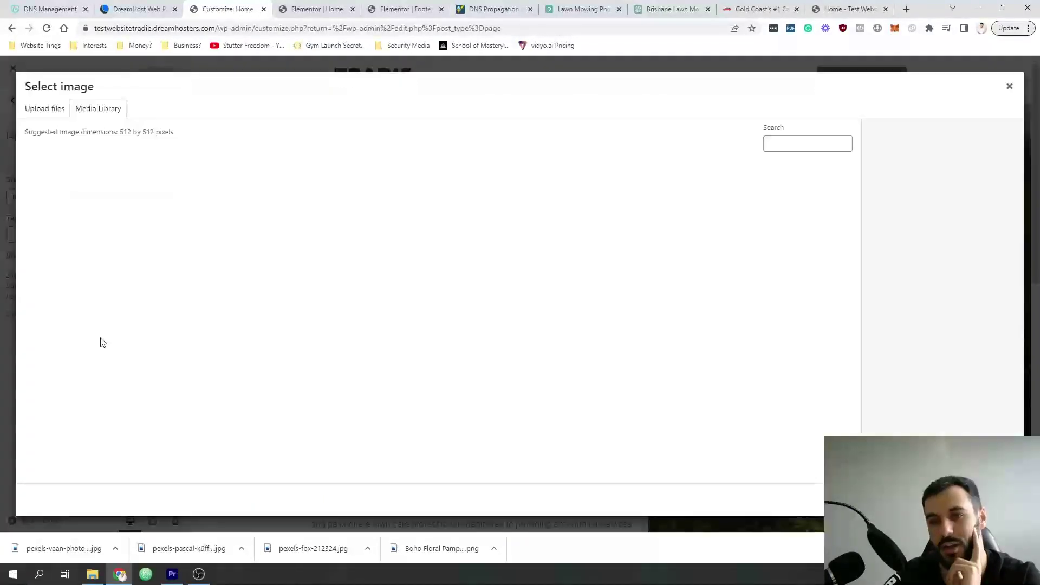
left_click(53, 111)
left_click(517, 286)
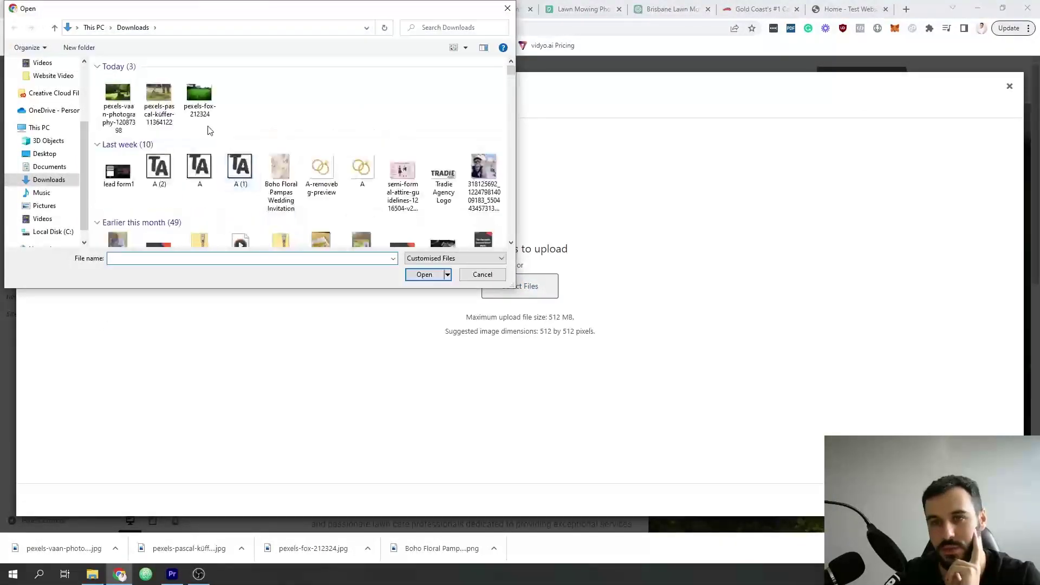
double_click(159, 168)
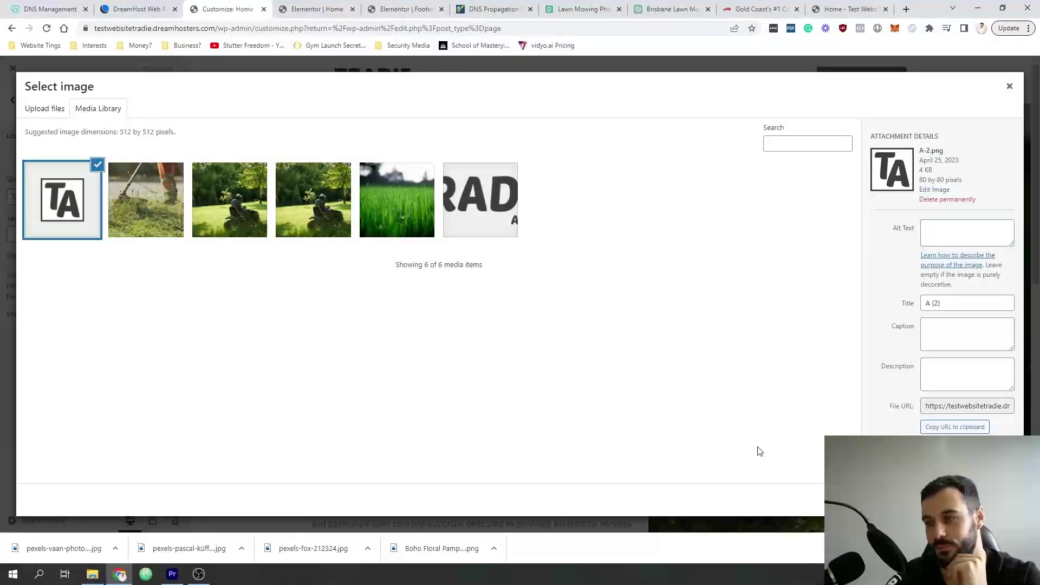
left_click(997, 499)
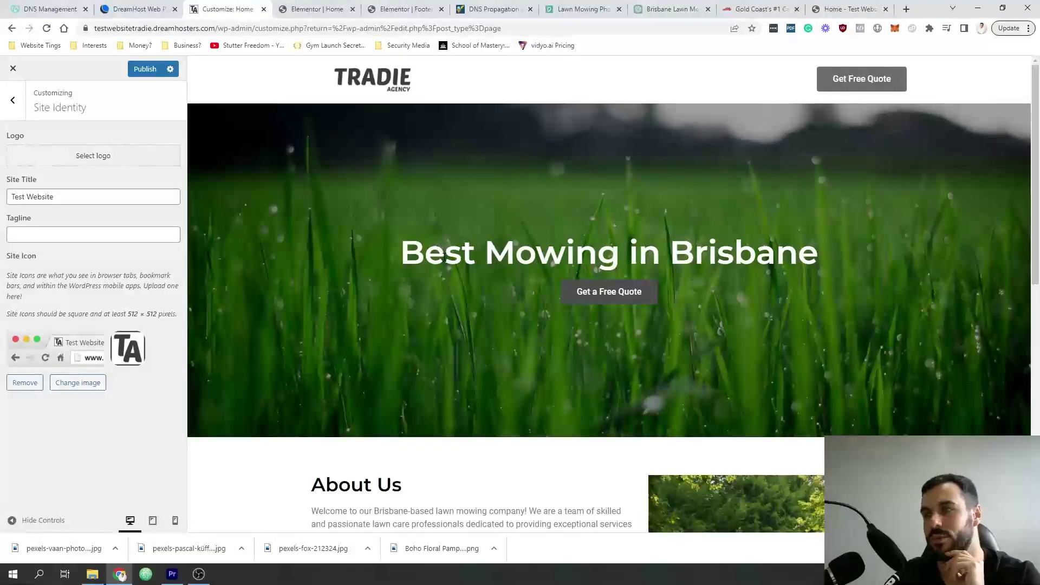
left_click(145, 69)
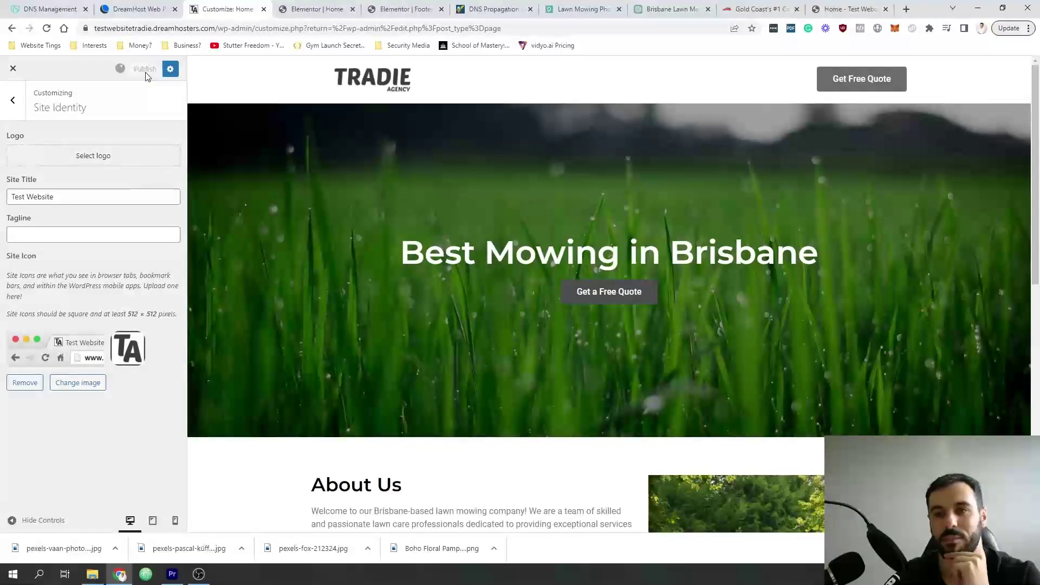
left_click(843, 6)
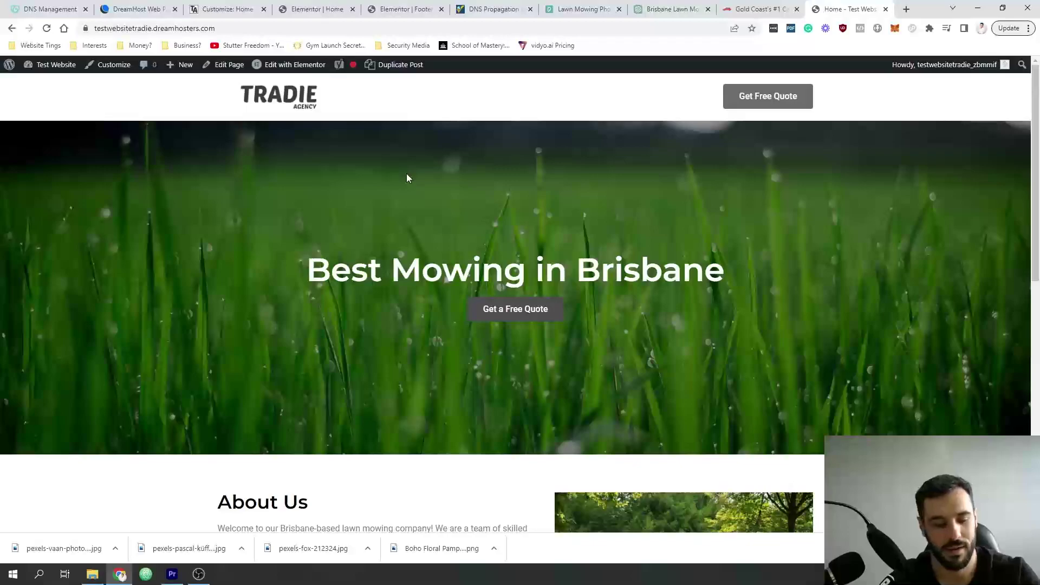
Step: Reload the homepage to show the TA icon, test Get a Free Quote, and check the Services text
key("F5")
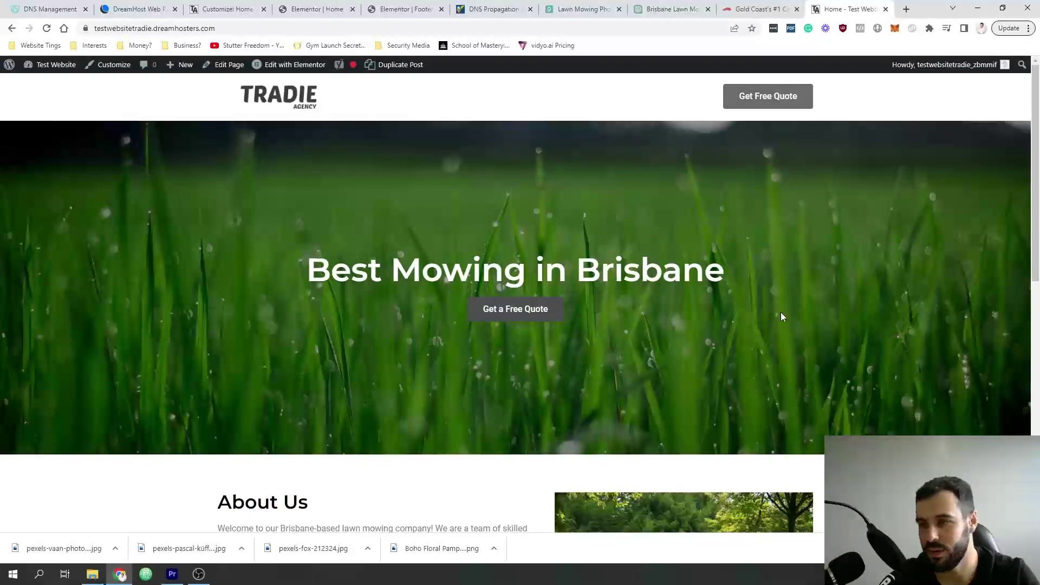
left_click(547, 313)
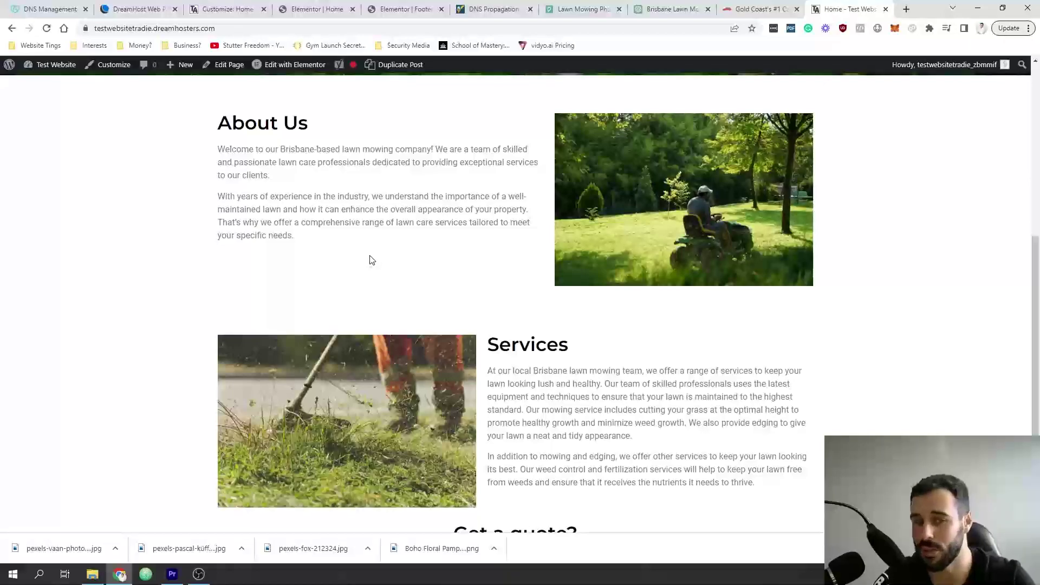
scroll(418, 300, "down", 2)
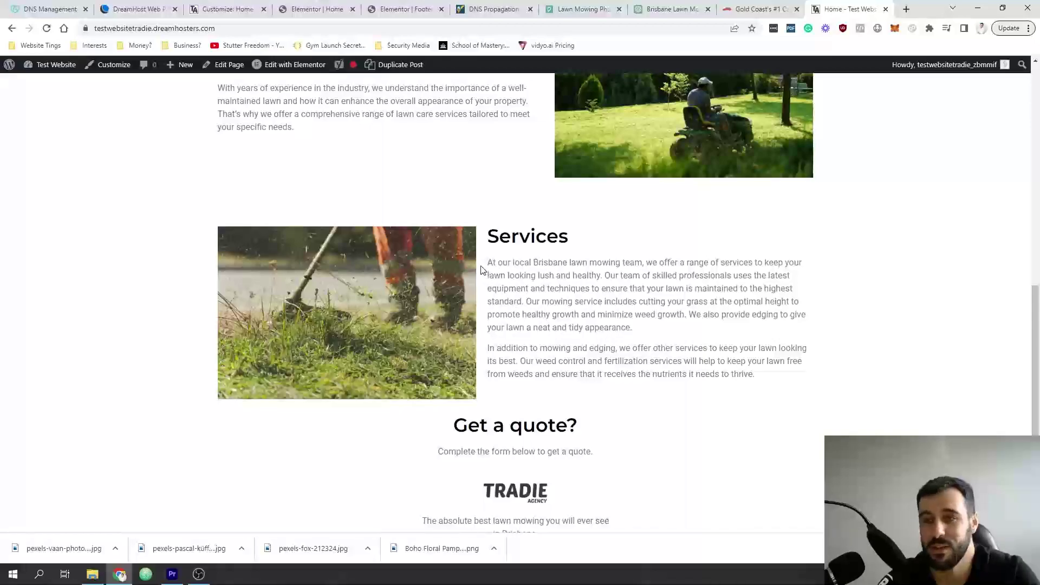
left_click_drag(485, 264, 570, 266)
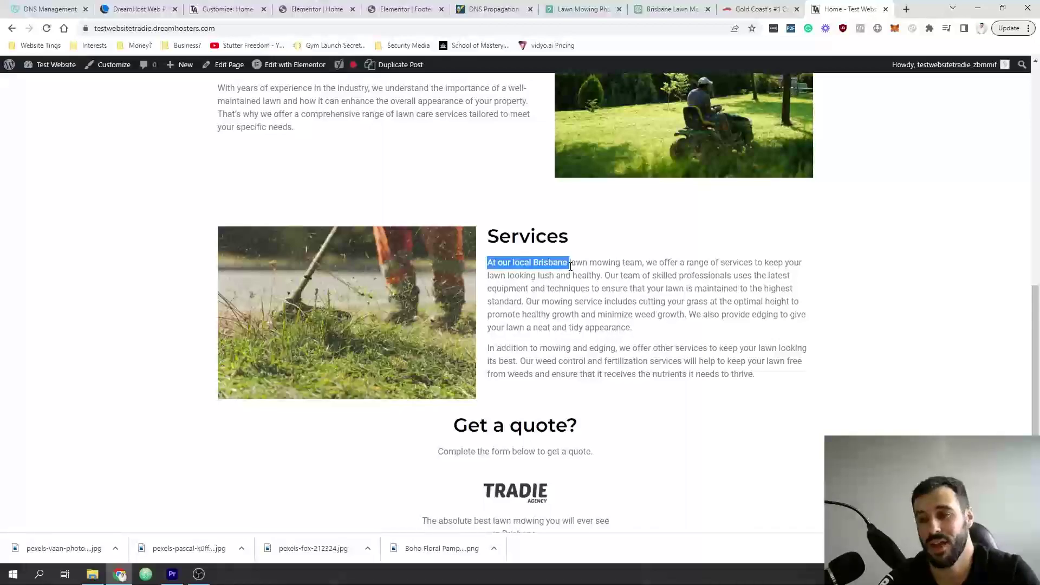
left_click(486, 269)
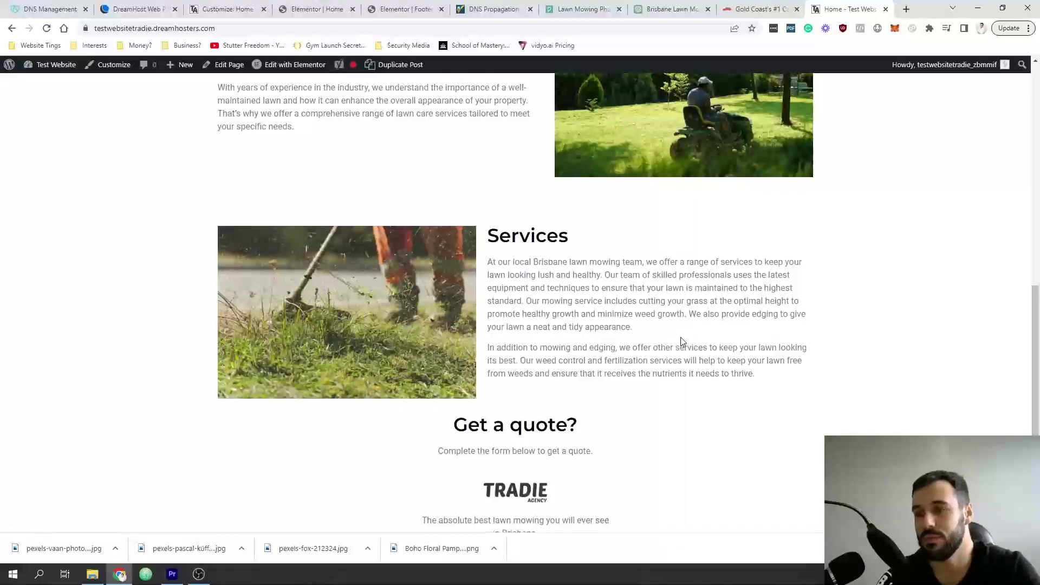
Step: Review the "Get a quote?" form instruction line and the TRADIE footer
scroll(678, 347, "down", 1)
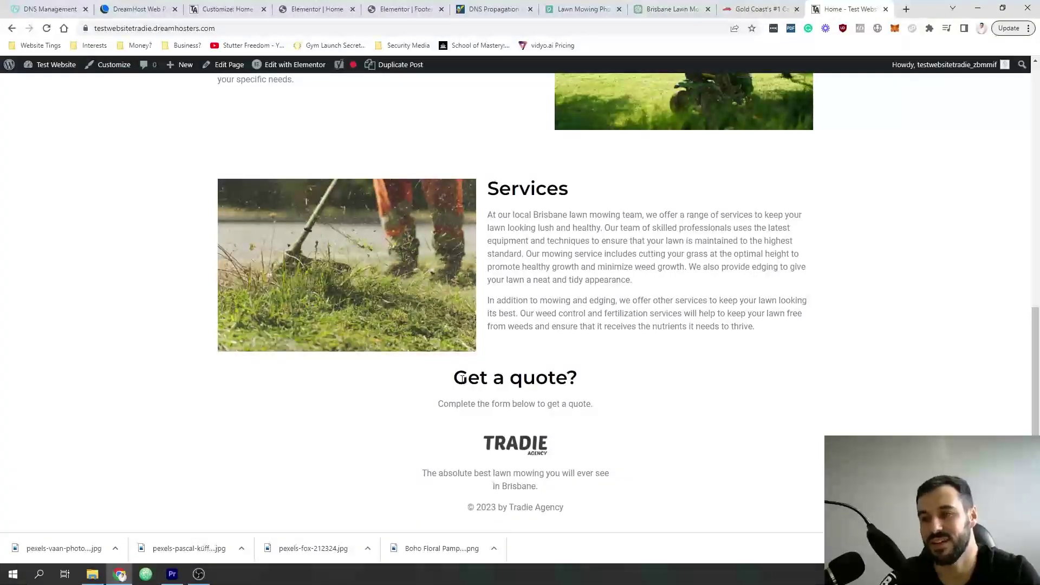
left_click_drag(450, 403, 618, 408)
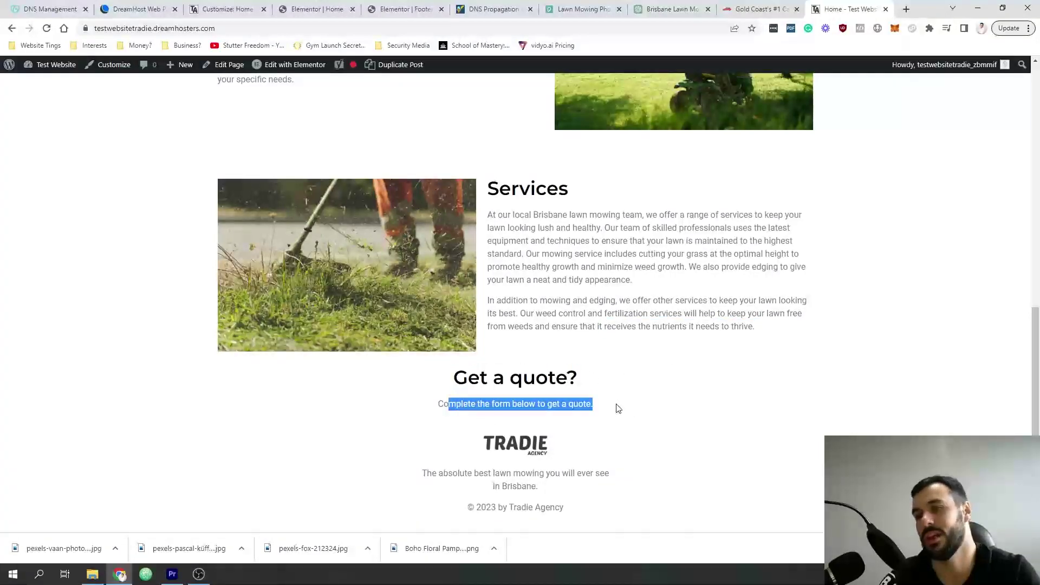
left_click(617, 407)
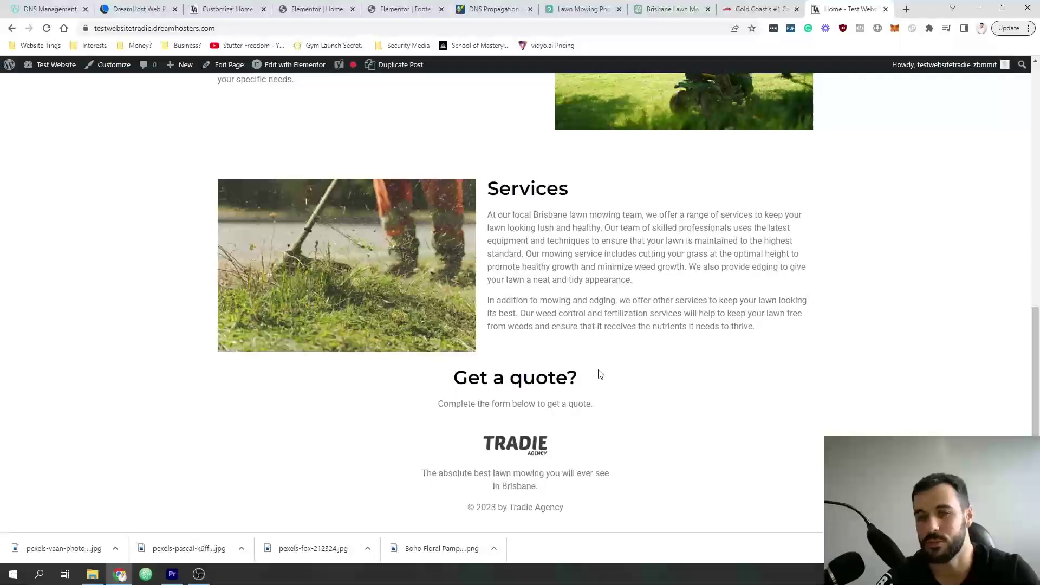
scroll(584, 386, "up", 15)
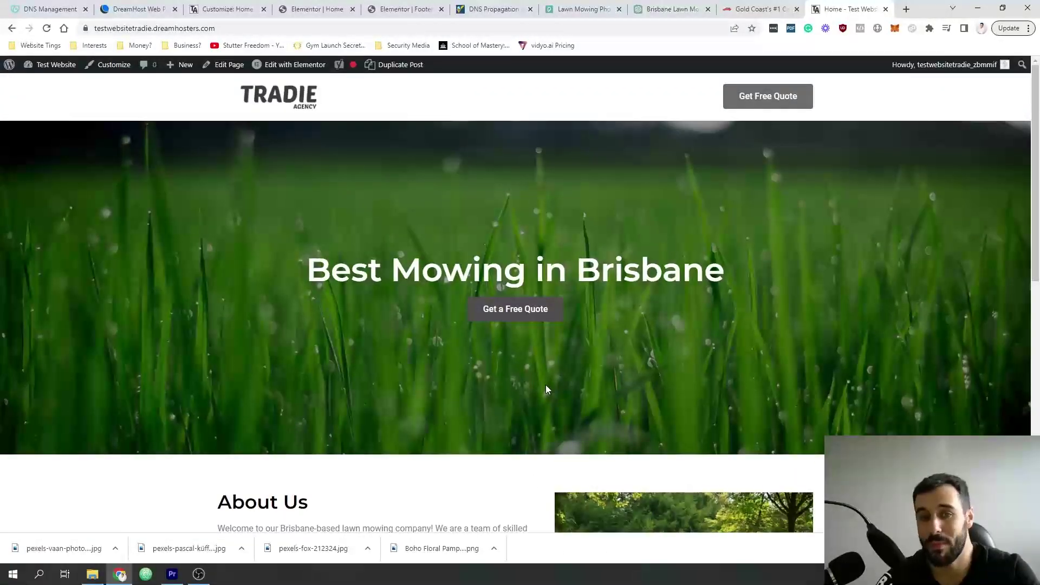
scroll(545, 387, "down", 12)
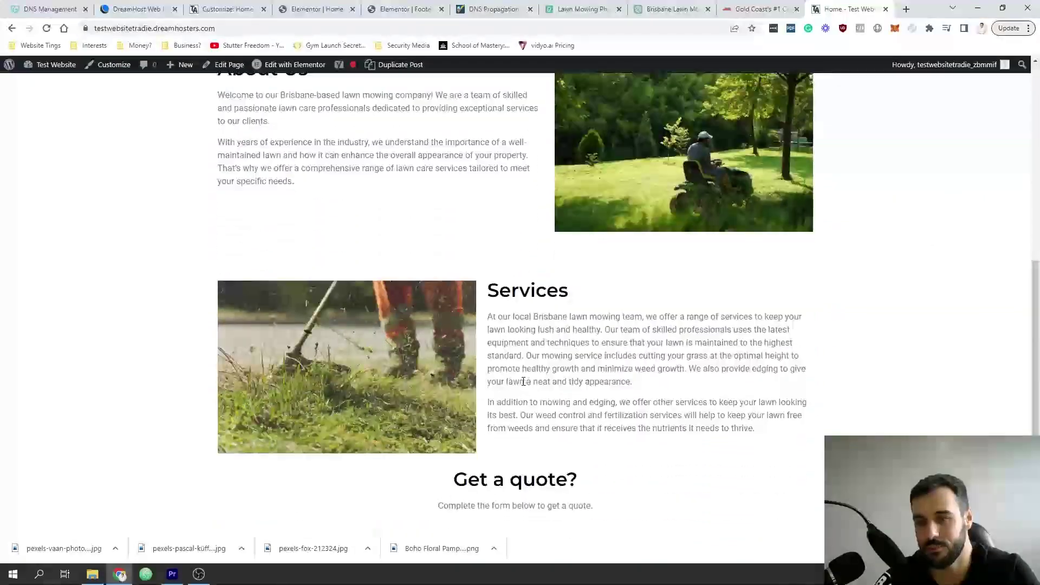